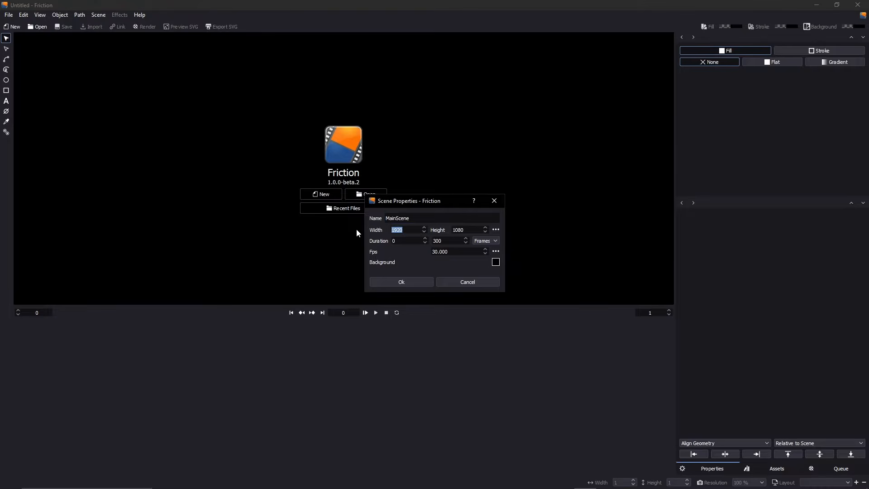
Configure the new scene with a width of 1080, a height of 1920 and a frame rate of 60 fps
text(0)
text(1080)
click(473, 229)
drag(473, 230, 424, 228)
text(1920)
click(496, 252)
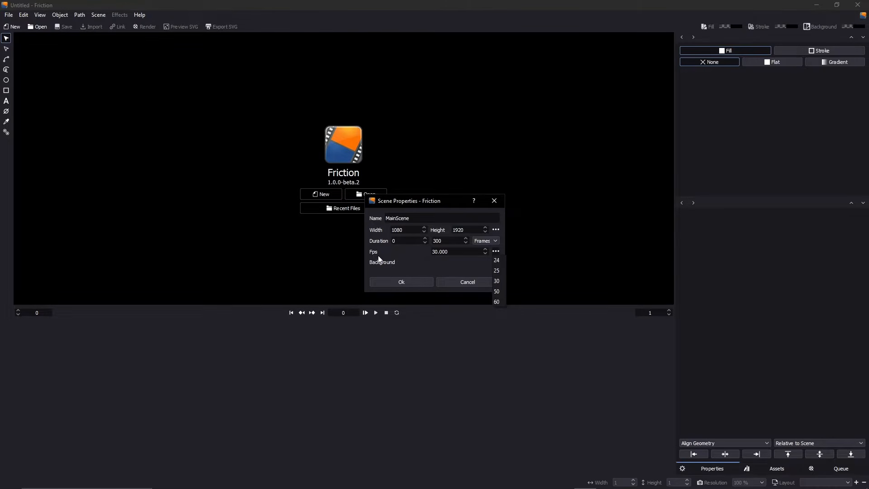
click(503, 302)
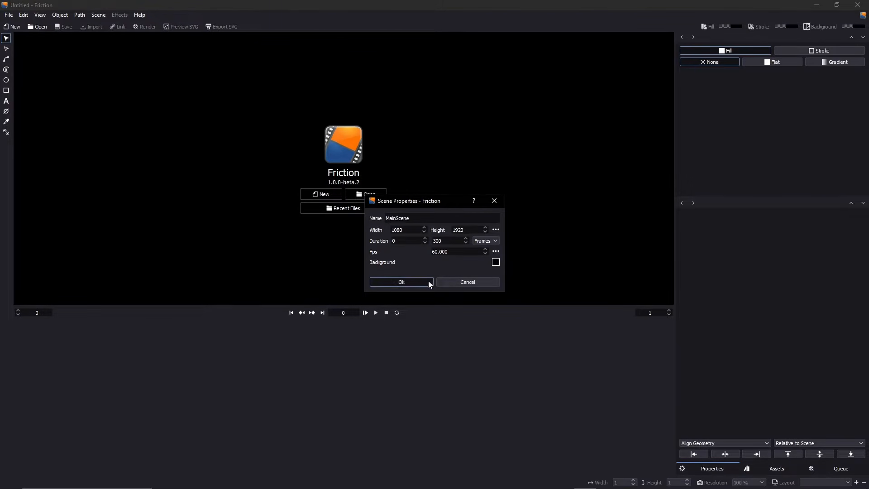
Set the scene background to opaque white (#ffffffff) and create the scene
click(496, 262)
drag(444, 248, 471, 251)
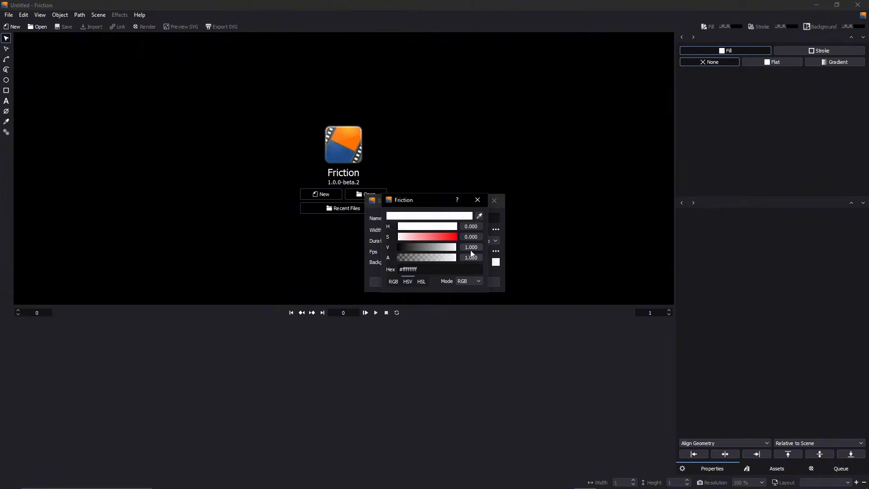
click(477, 200)
click(421, 281)
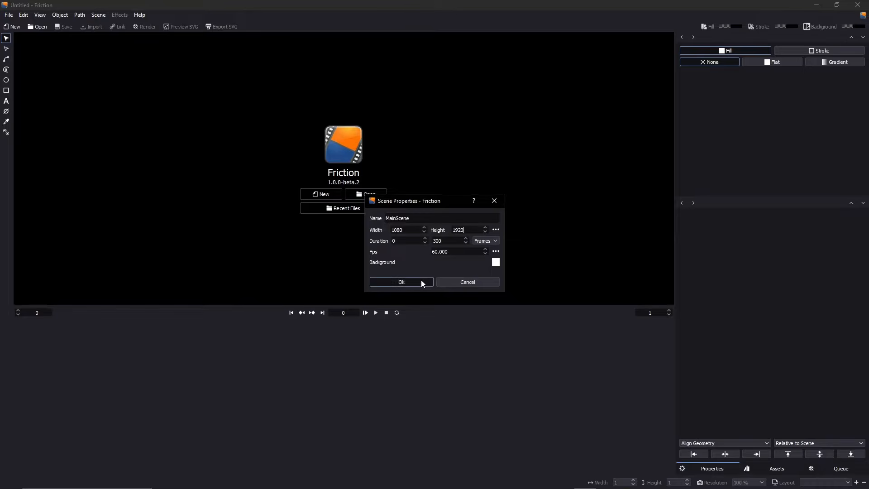
Draw an open V-shaped path with three nodes in the upper half of the white canvas
scroll(355, 199, down, 4)
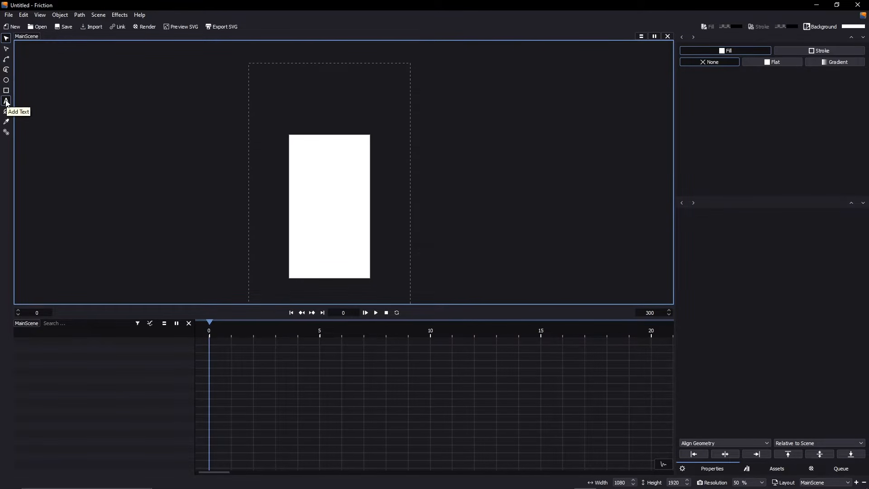
click(5, 48)
click(5, 60)
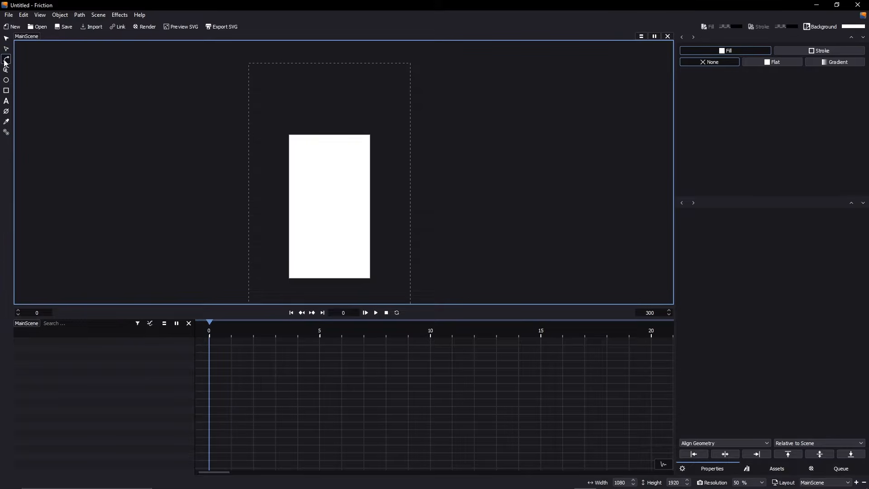
click(296, 177)
click(309, 198)
click(338, 184)
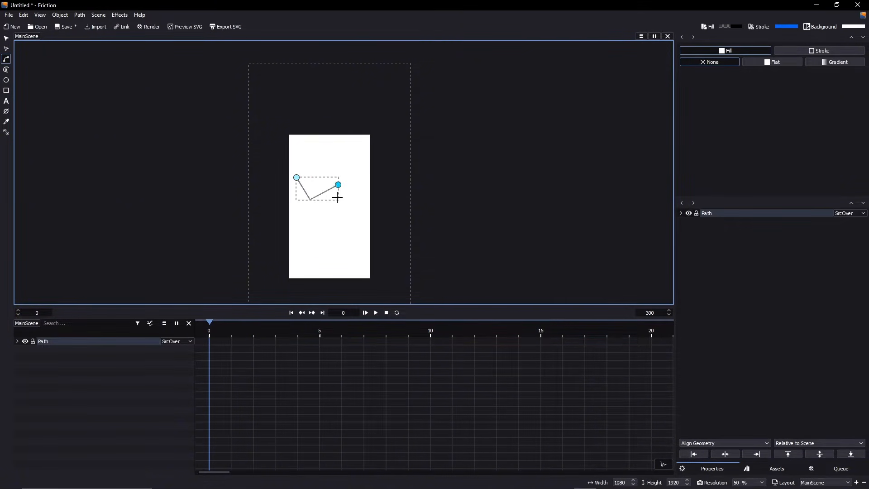
key(Tab)
scroll(324, 167, up, 5)
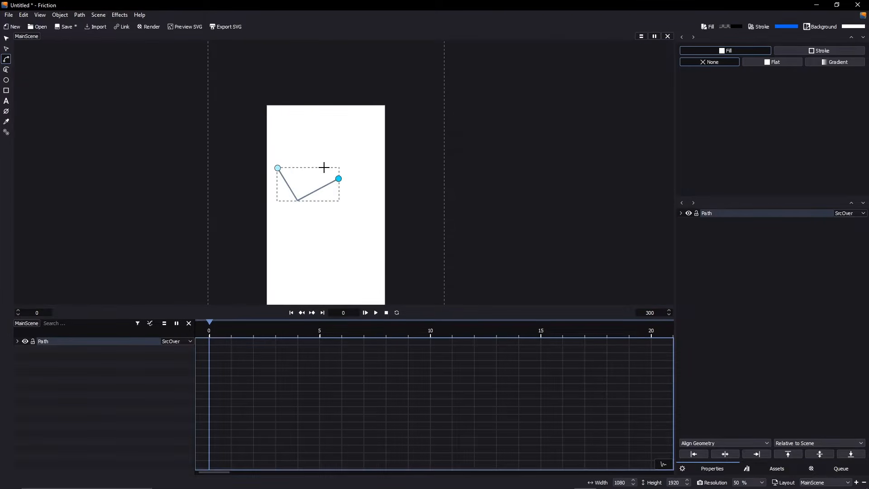
scroll(324, 167, down, 3)
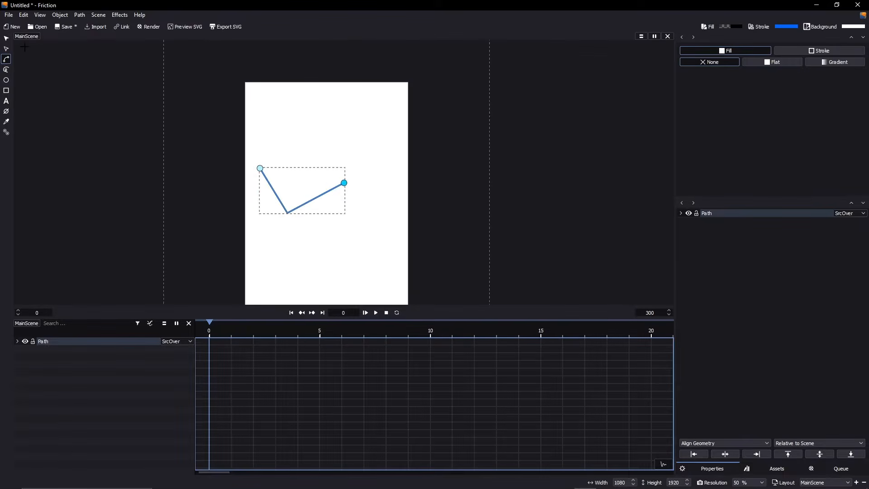
Move the right end node of the V-shaped path about 33 px left and 12 px down
click(5, 49)
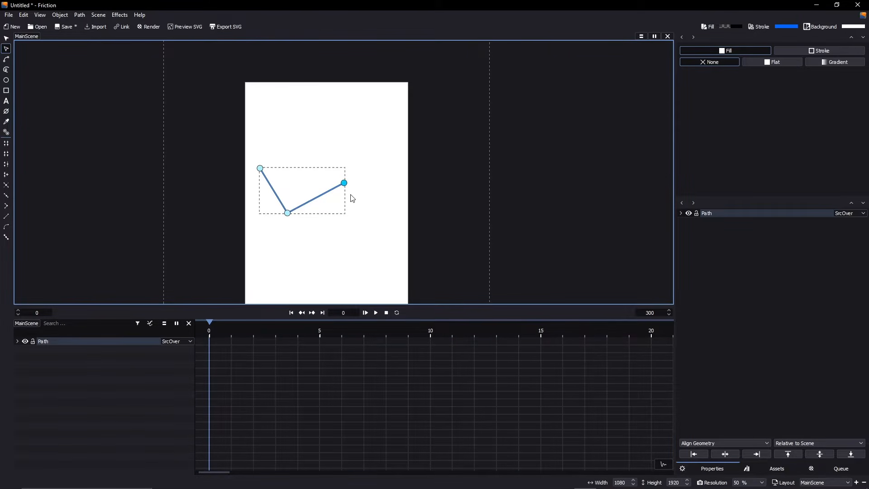
key(g)
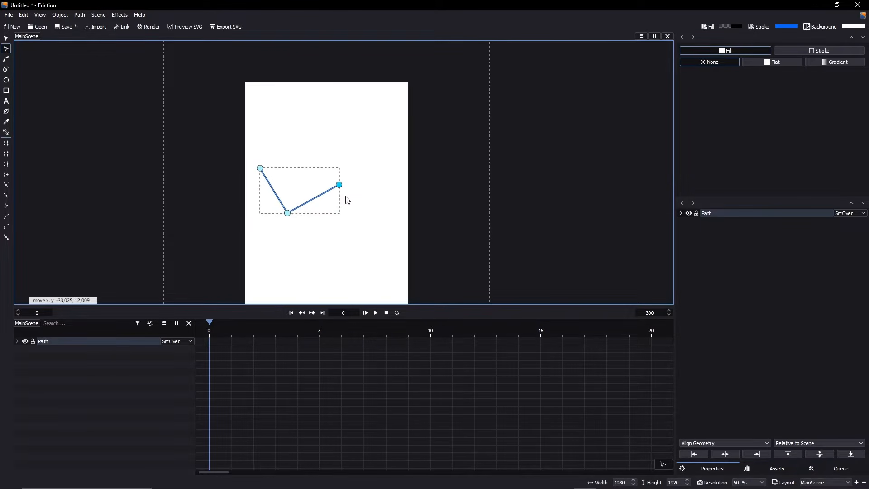
click(347, 200)
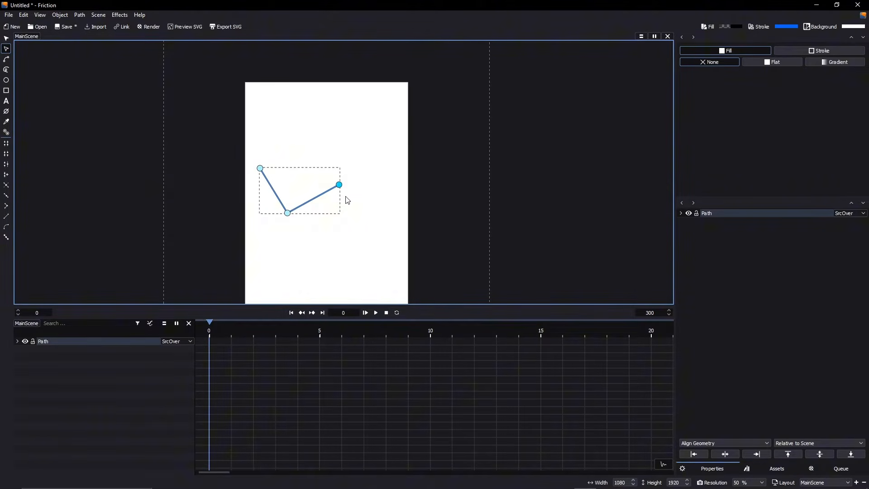
Reposition the middle node of the V-shaped path slightly up and to the right of its original spot
click(287, 213)
key(g)
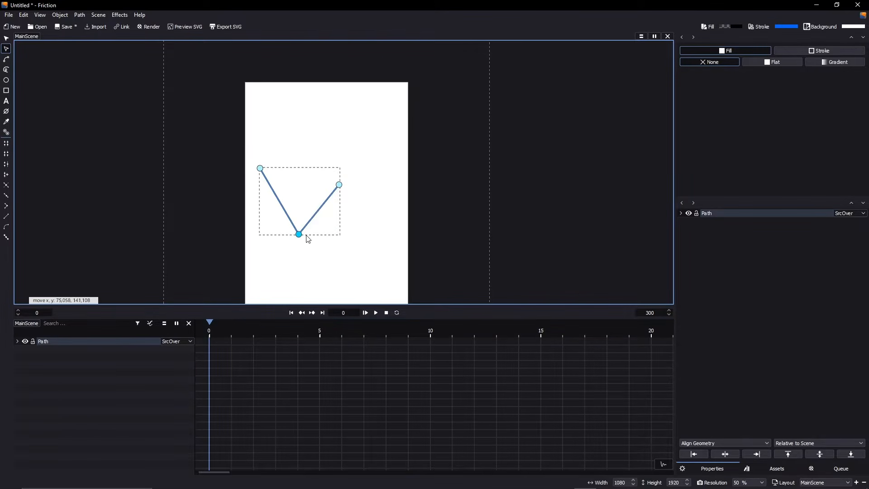
click(303, 233)
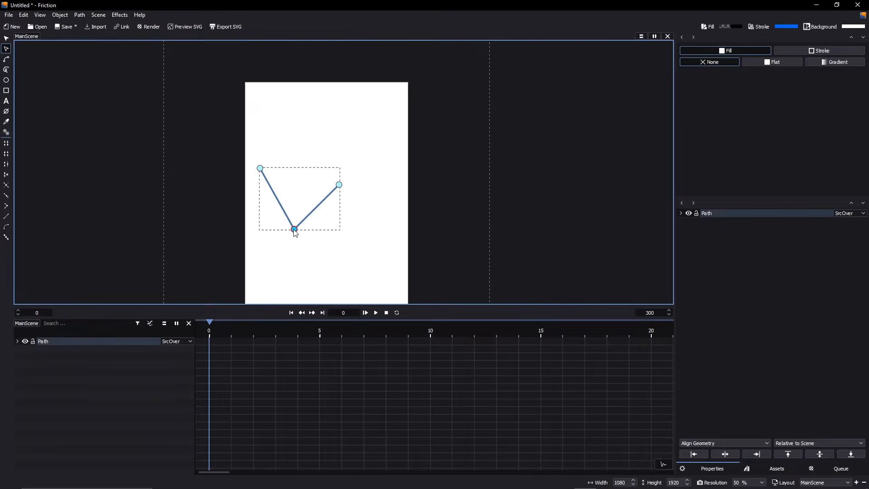
key(g)
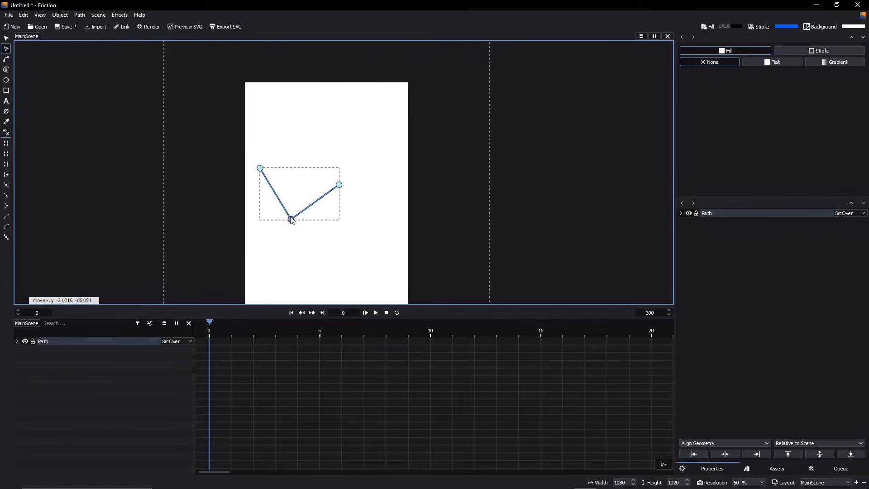
click(290, 210)
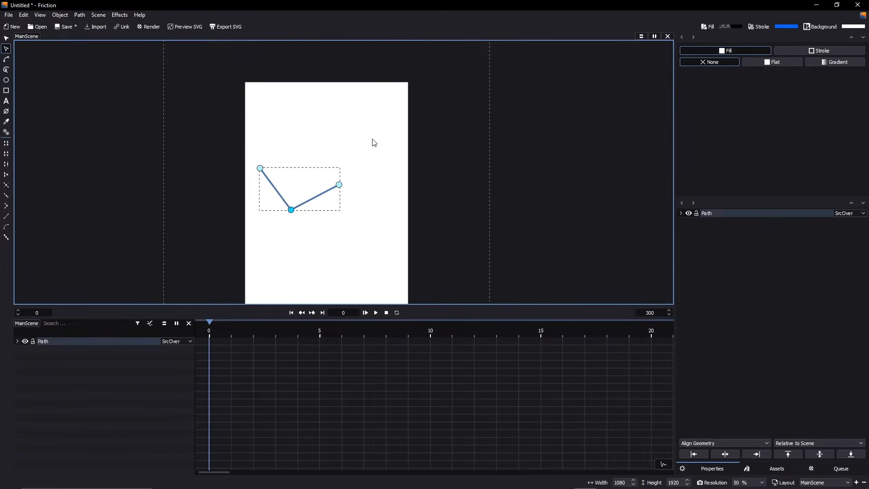
Move the path's middle and right end nodes together about 300 px up and a little to the right
drag(390, 115, 282, 247)
key(g)
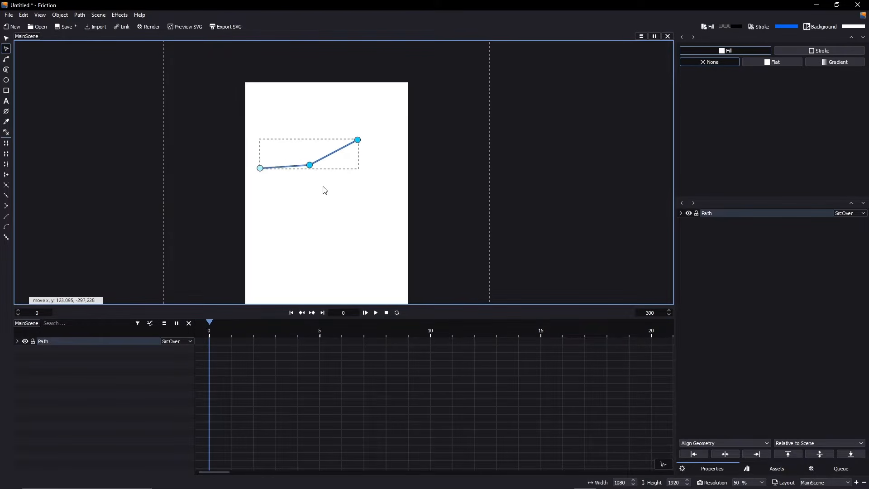
click(322, 188)
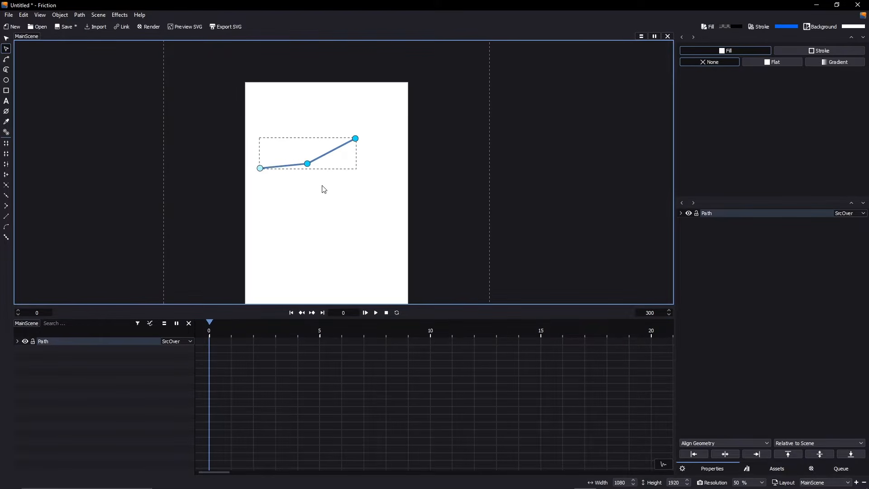
Draw a freehand rounded loop below the line with the Draw Path tool, leaving a gap at its top
click(7, 62)
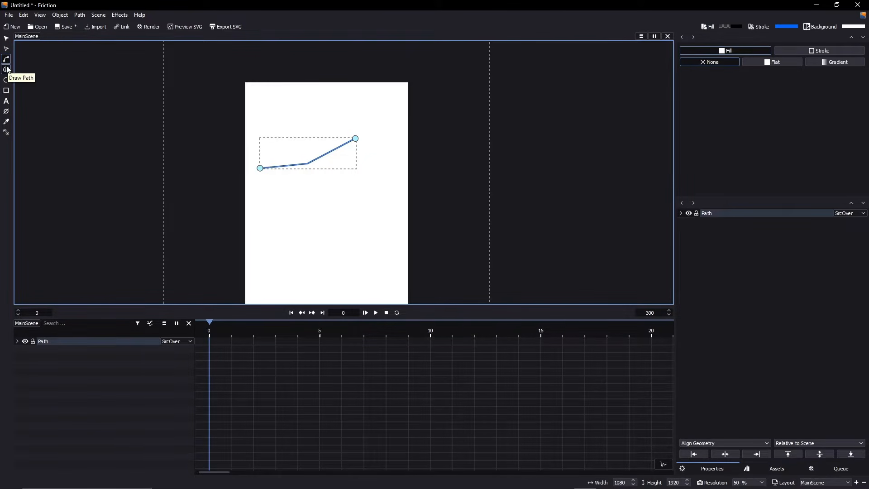
click(8, 71)
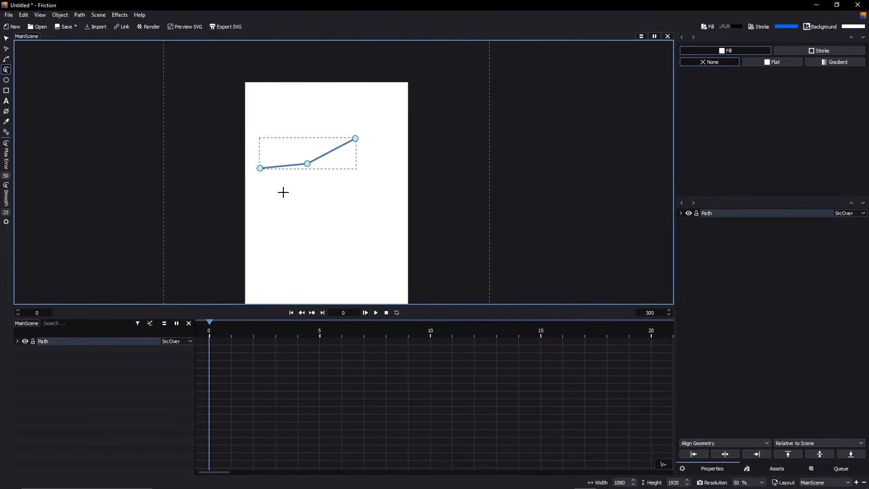
mouse_move(283, 192)
mouse_down()
mouse_move(262, 227)
mouse_move(266, 250)
mouse_move(294, 270)
mouse_move(330, 277)
mouse_move(360, 248)
mouse_move(353, 210)
mouse_move(313, 192)
mouse_up()
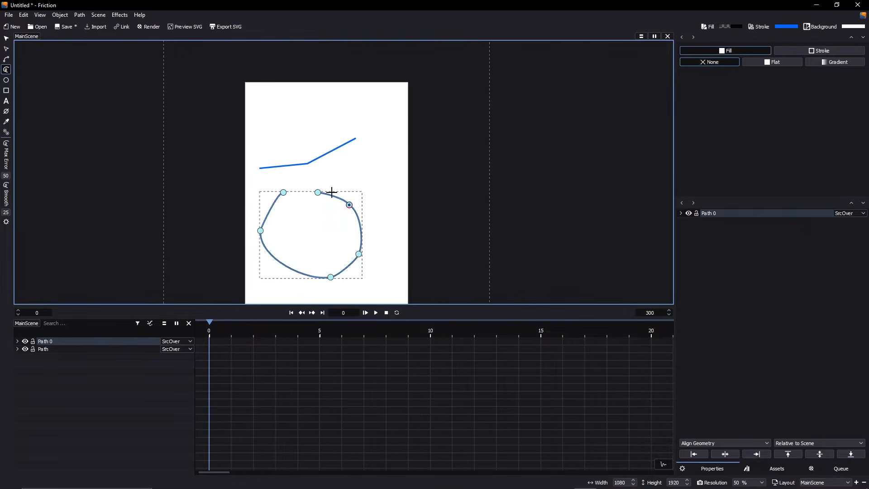
Smooth the upper-right node of the freehand loop with Smooth Nodes
click(6, 48)
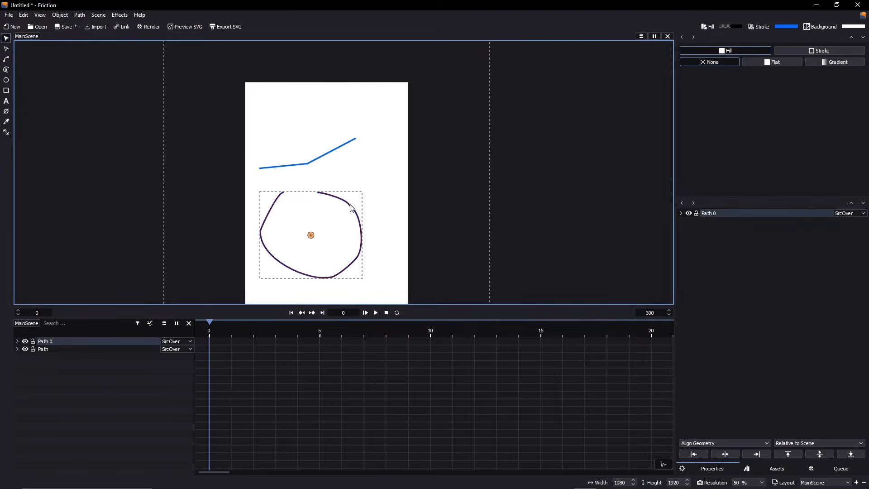
scroll(352, 208, up, 5)
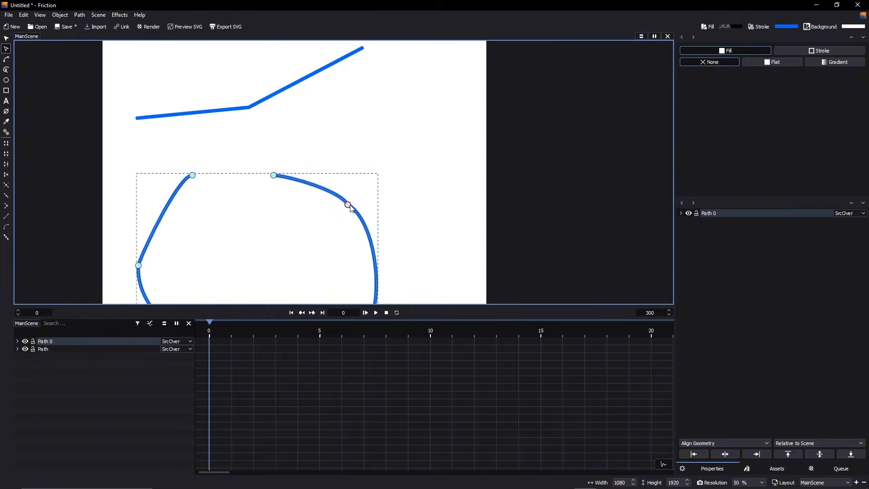
click(348, 205)
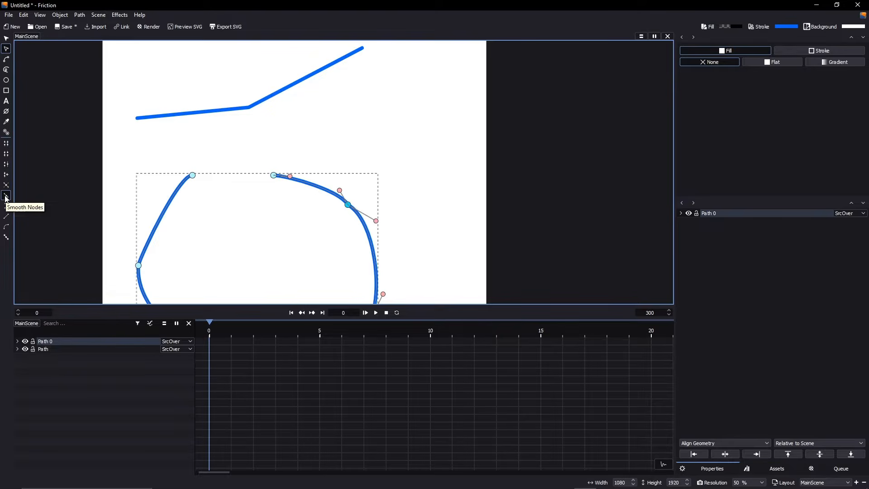
scroll(384, 208, down, 2)
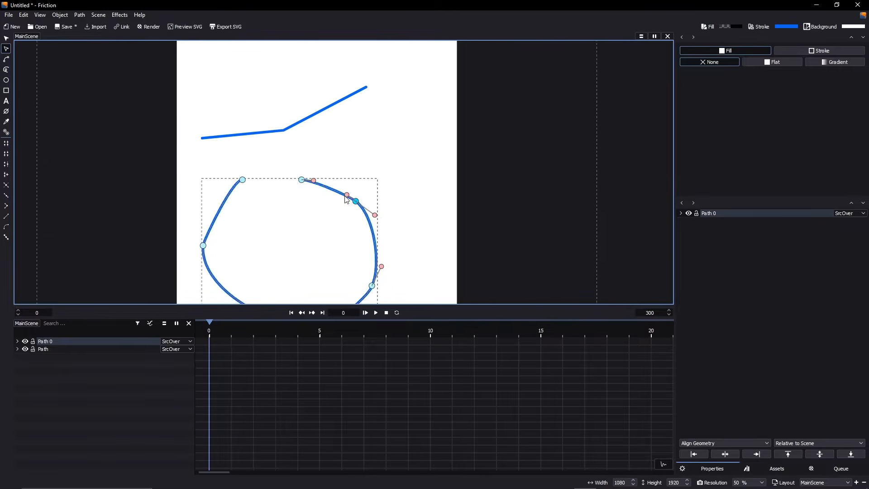
drag(326, 200, 349, 172)
click(446, 185)
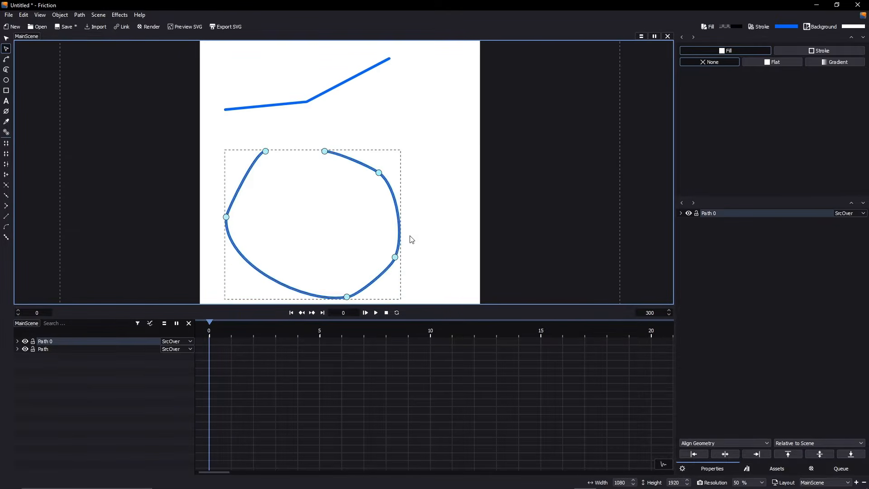
click(378, 174)
scroll(378, 174, up, 3)
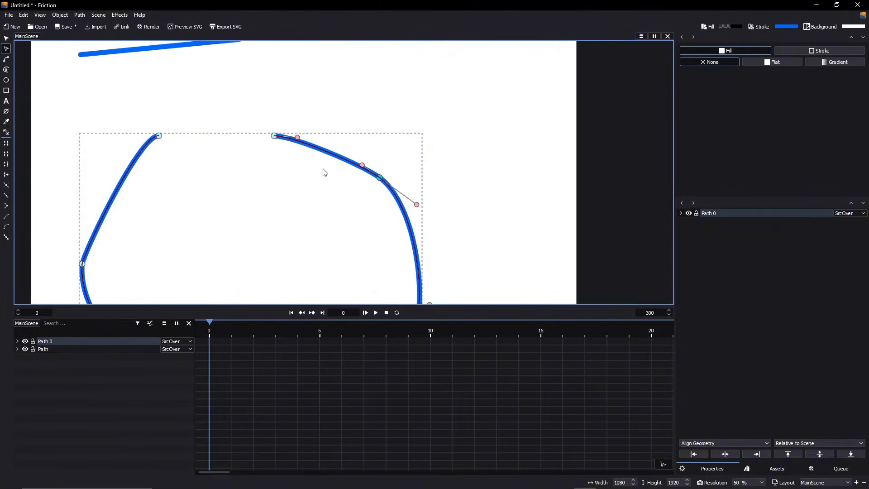
key(Delete)
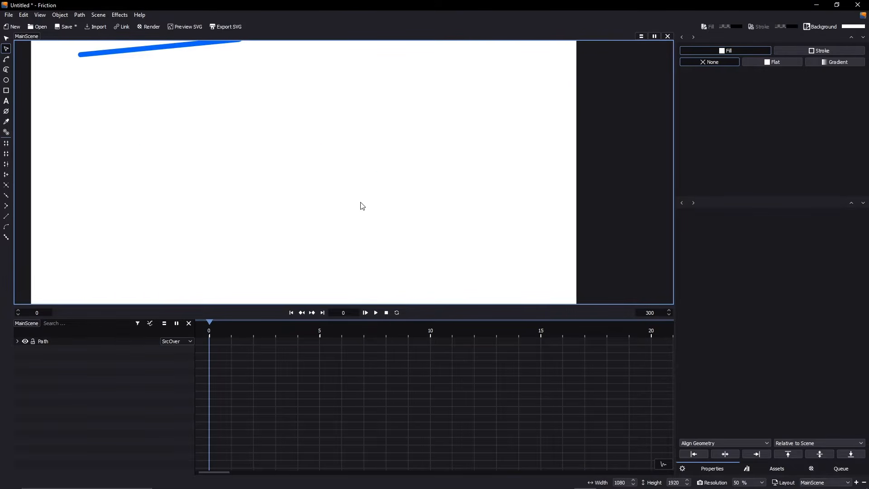
scroll(270, 204, down, 1)
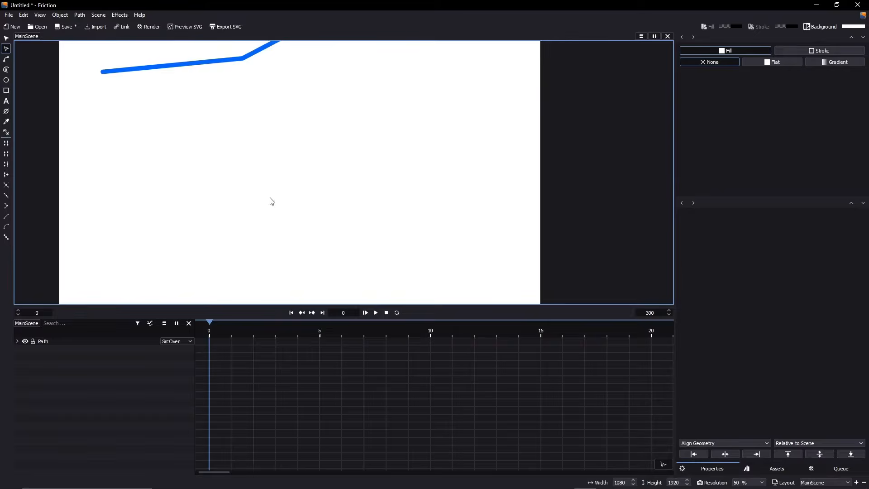
click(22, 15)
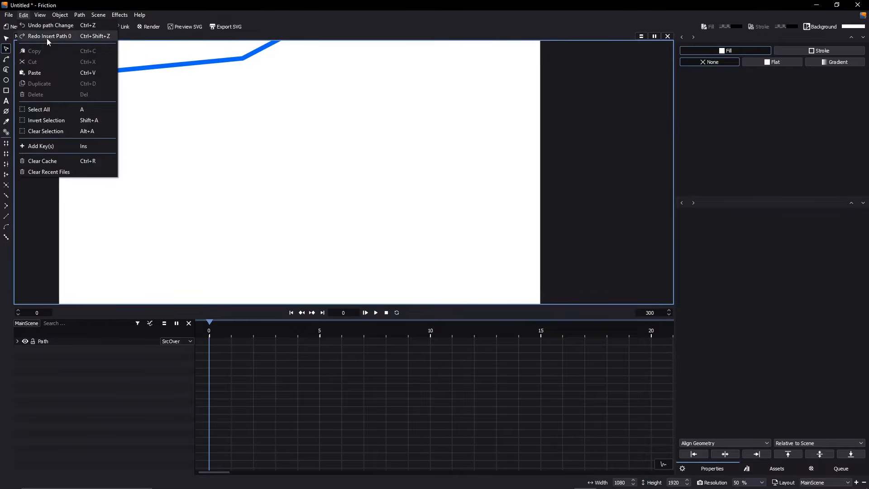
click(47, 36)
Shorten the lower handle of the loop's upper-right node, and connect the two open end nodes at the top to close the loop
click(367, 181)
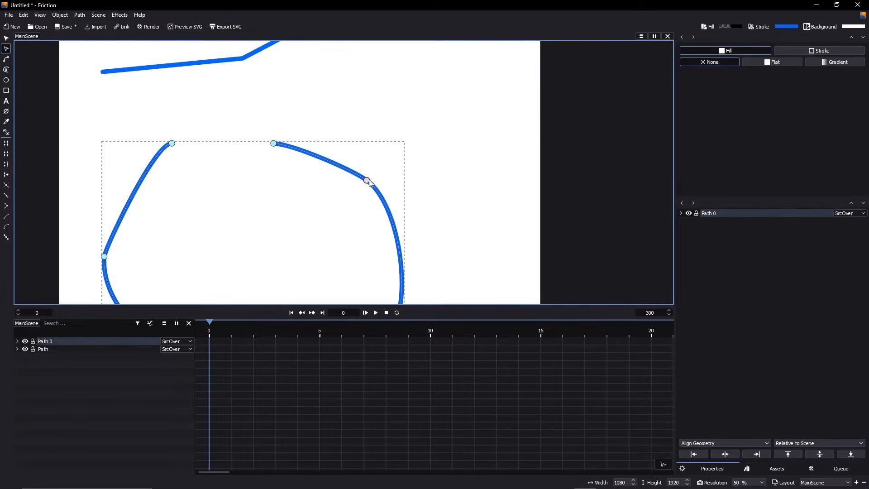
click(367, 181)
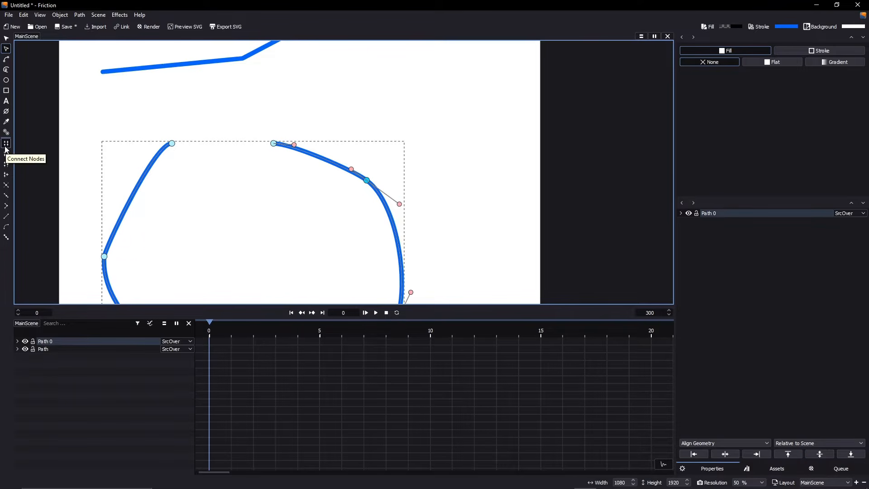
drag(400, 204, 383, 198)
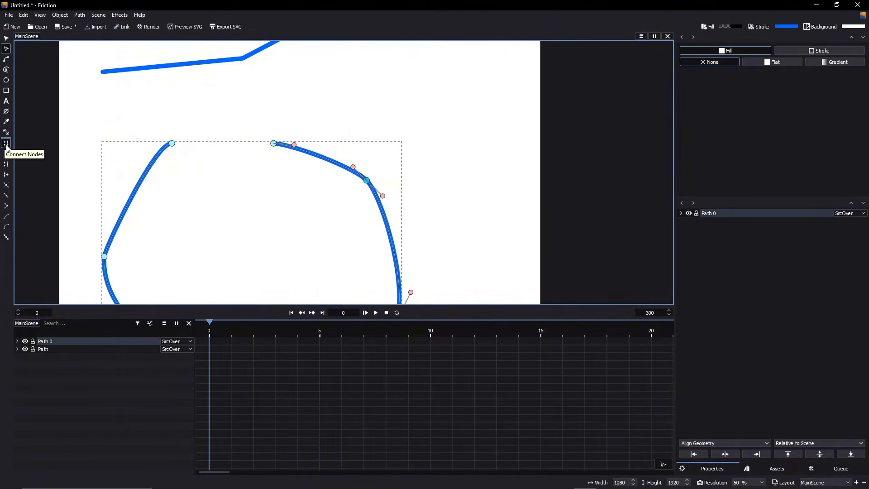
drag(301, 97, 122, 180)
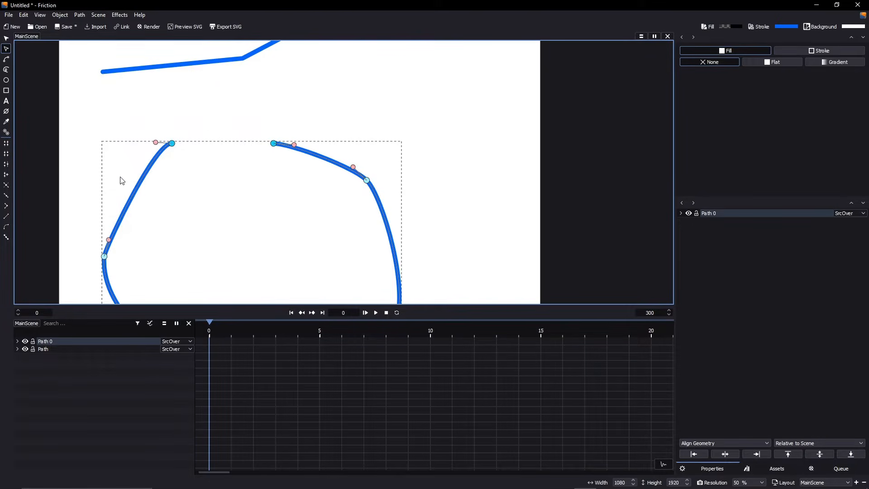
click(7, 148)
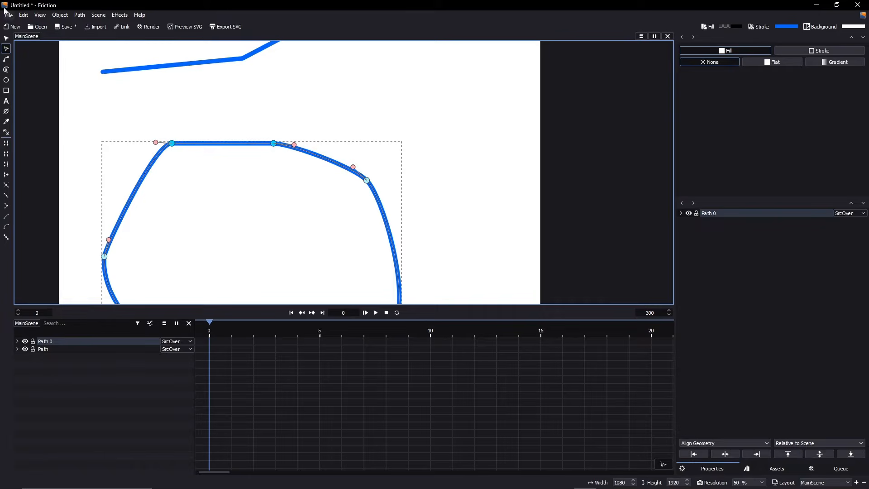
Undo the connection between the loop's two top end nodes, and move both end nodes slightly down and to the right
click(20, 18)
click(50, 26)
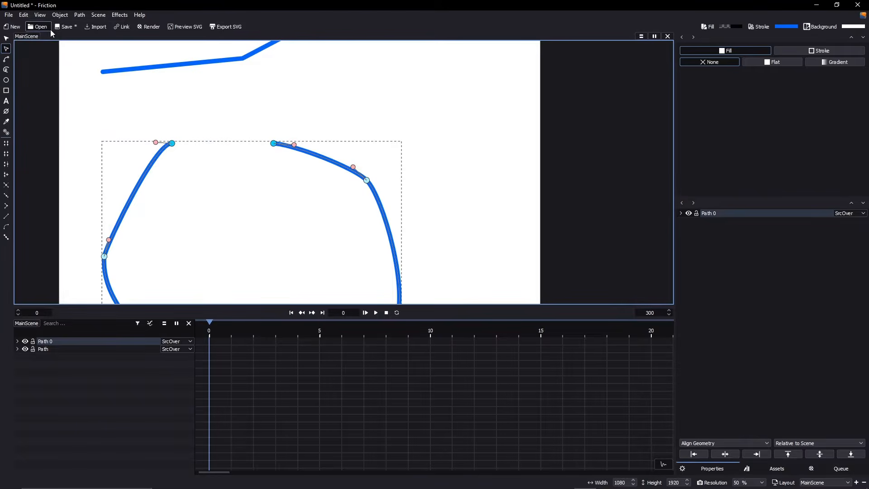
drag(319, 95, 156, 181)
drag(273, 143, 277, 149)
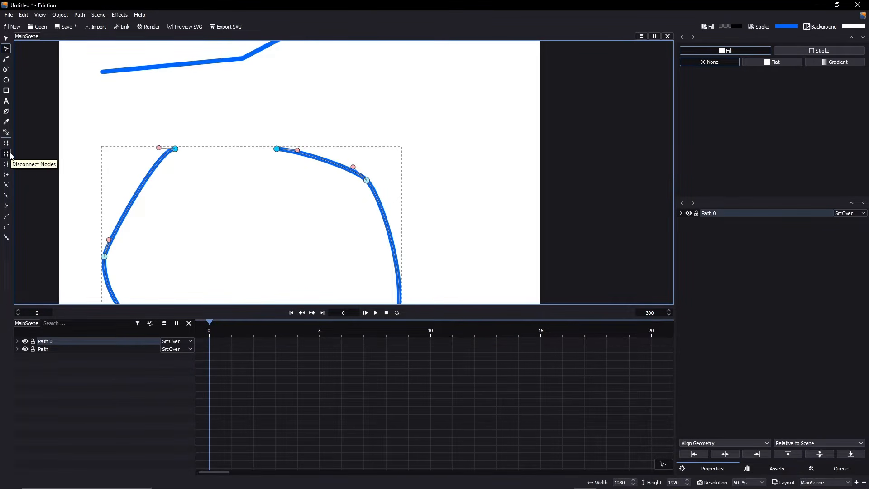
Disconnect the loop's upper-right and lower-right nodes to remove the segment between them
drag(415, 126, 259, 205)
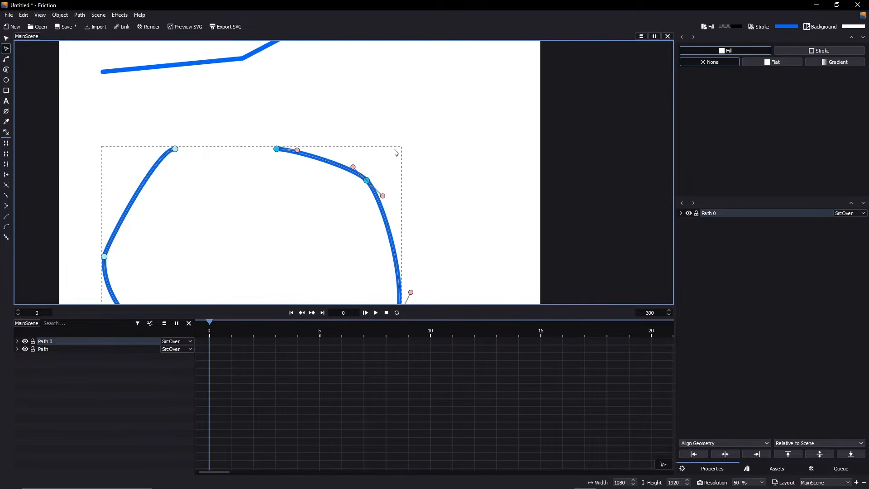
scroll(394, 149, down, 3)
drag(416, 143, 356, 262)
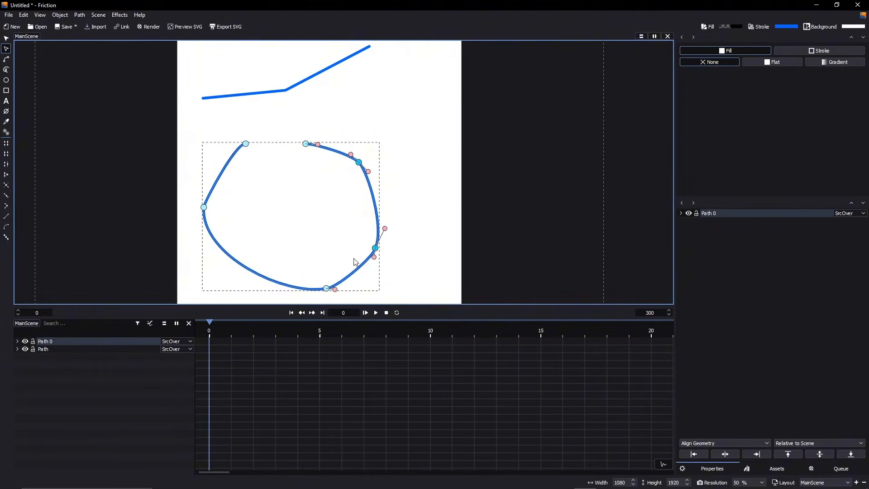
click(9, 155)
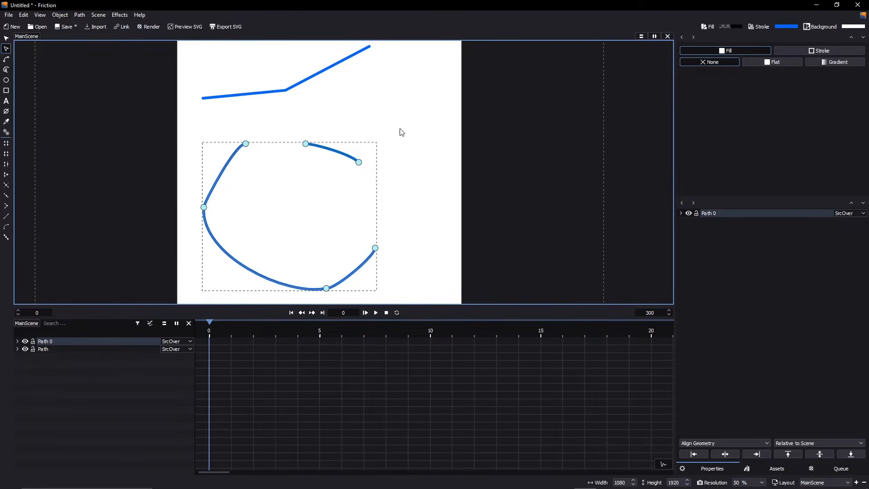
Examine Path 0's sub-paths in the timeline by highlighting each one in turn, and collapse the paths list
drag(460, 110, 181, 294)
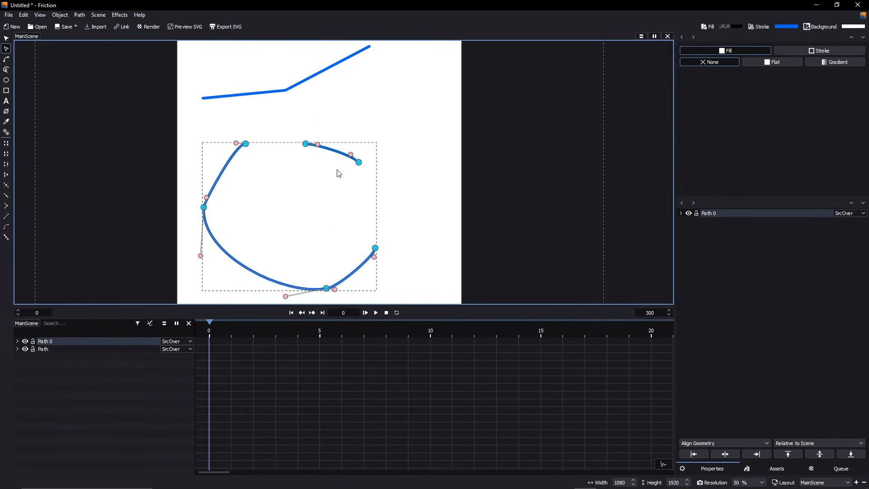
click(376, 137)
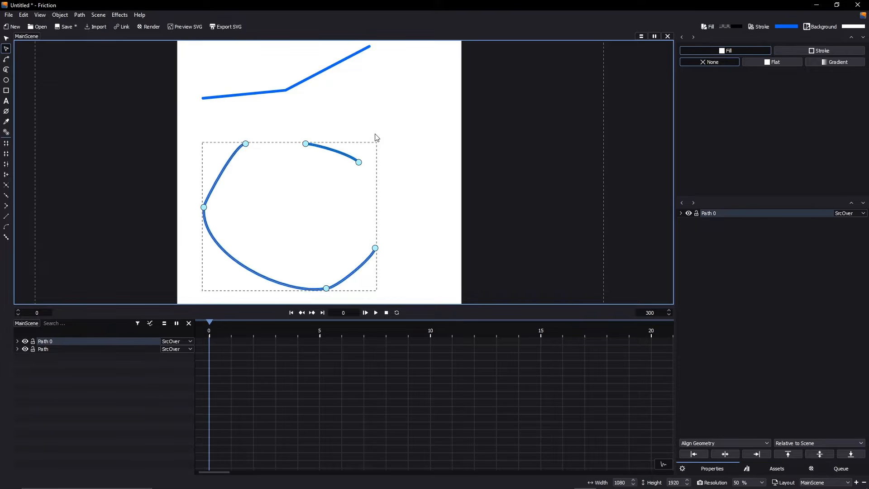
click(18, 341)
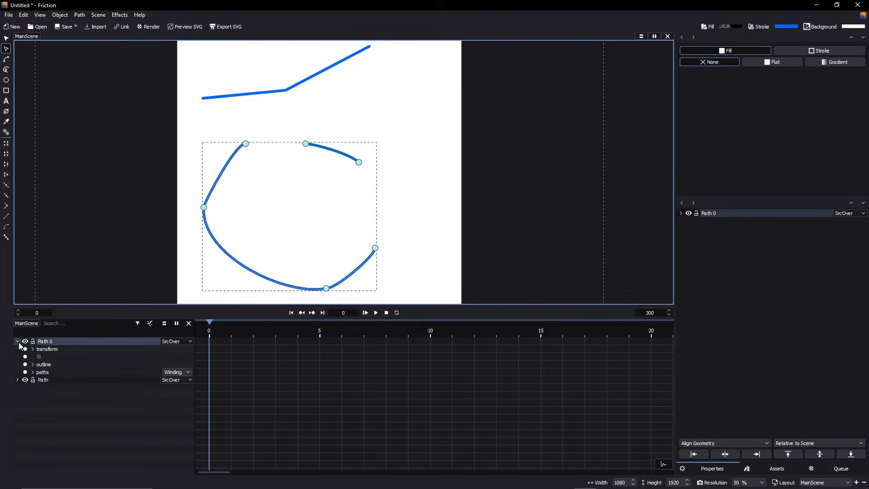
click(32, 372)
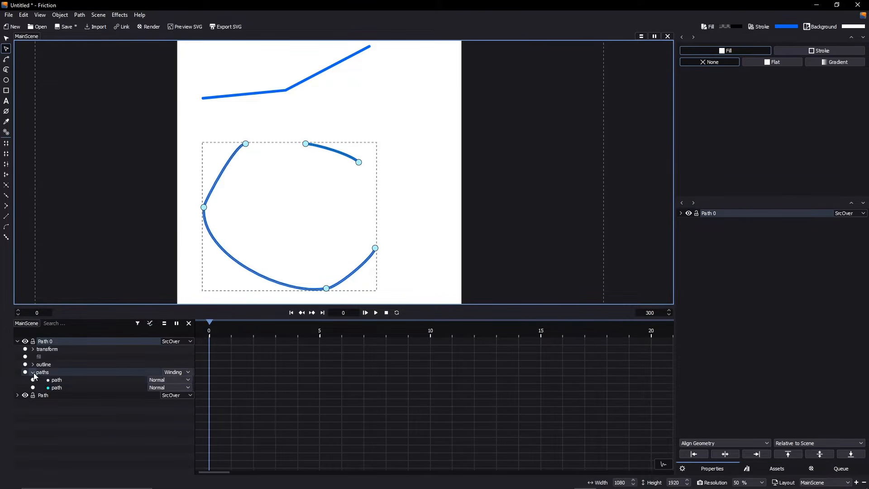
click(65, 382)
click(64, 387)
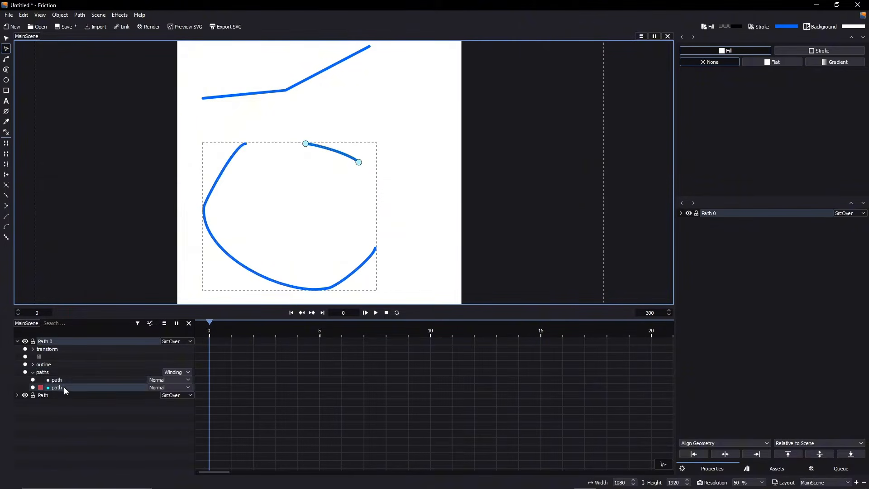
click(64, 382)
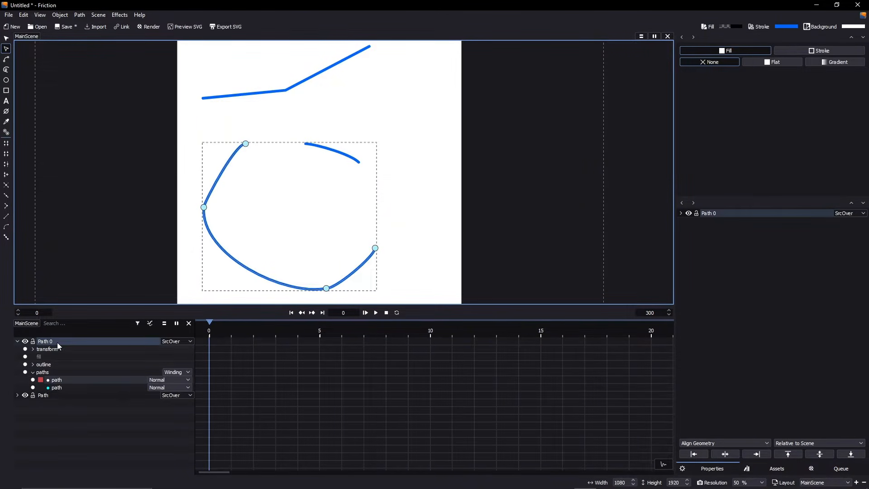
click(32, 372)
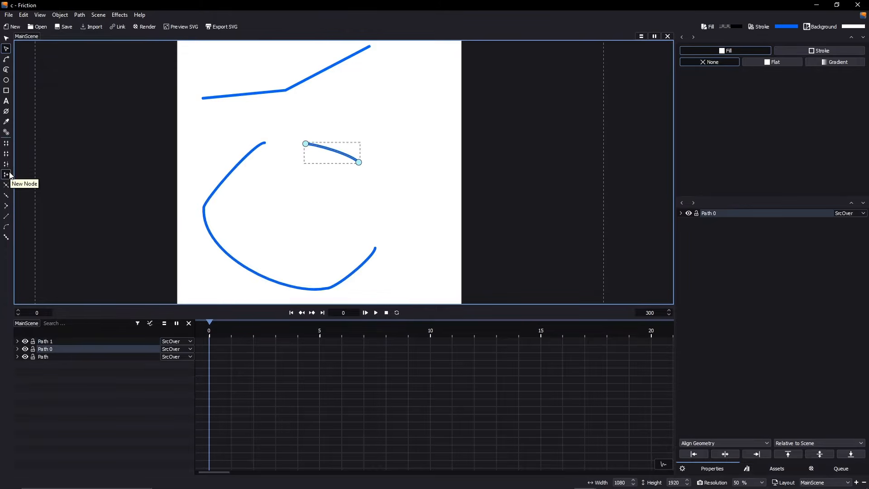
Insert a new node midway between the two end nodes of the short upper-right curve
click(298, 137)
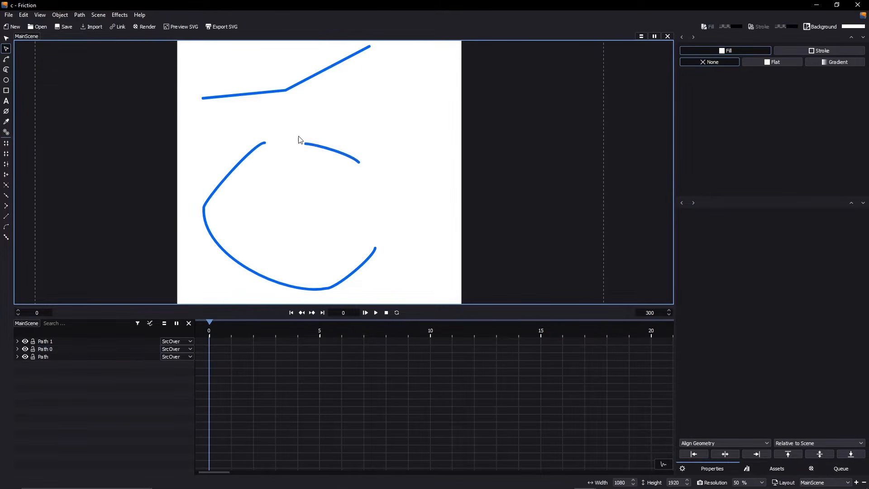
click(317, 148)
drag(397, 125, 305, 198)
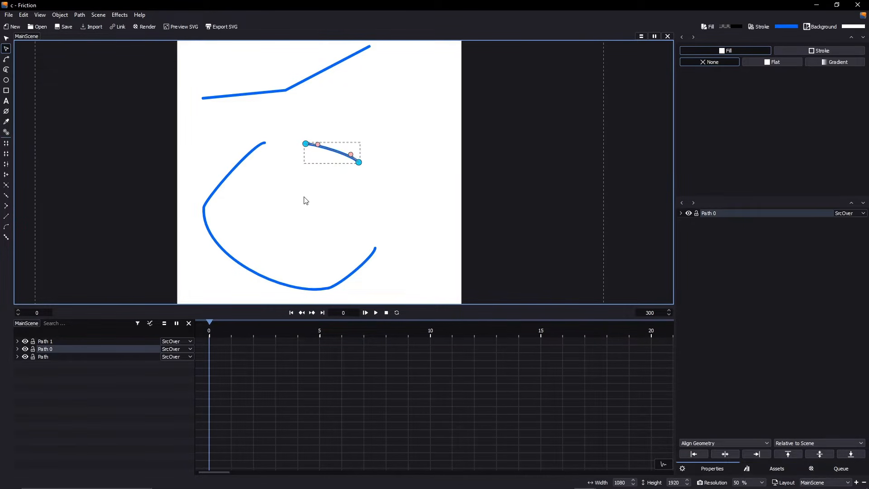
click(7, 184)
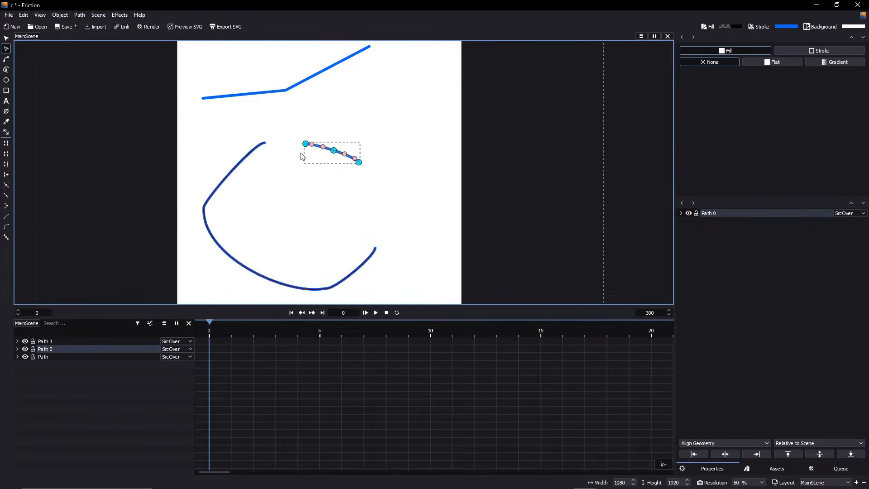
Raise the short curve's middle node slightly, and apply Smooth Nodes to all three of its nodes
drag(337, 153, 338, 142)
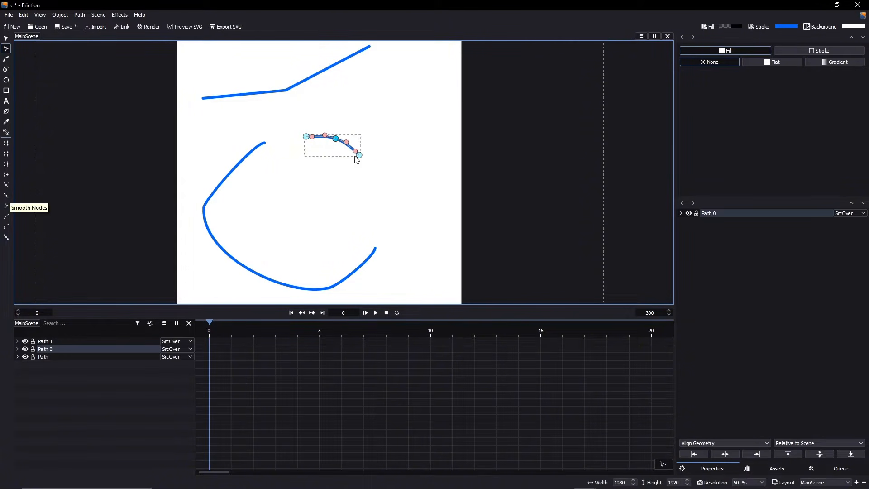
drag(389, 105, 262, 178)
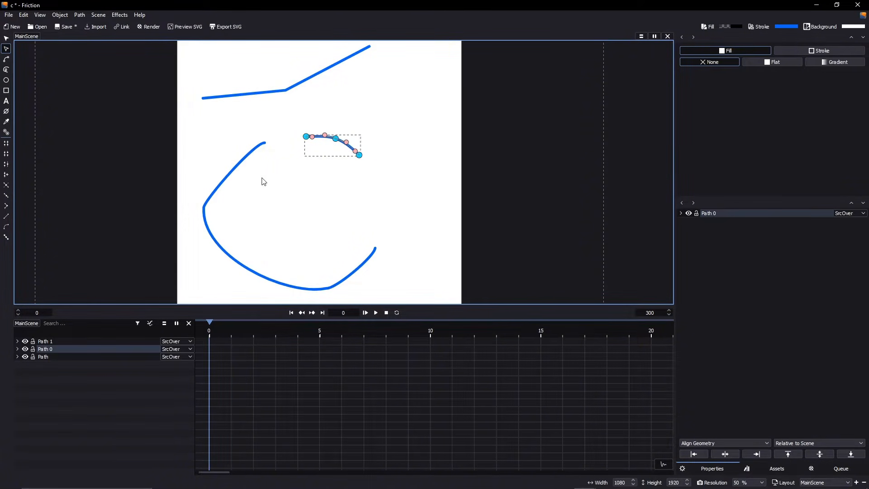
click(9, 197)
Smooth the large open path's top and left nodes, and adjust the left node's handles, shortening the lower one and keeping both near vertical
click(244, 154)
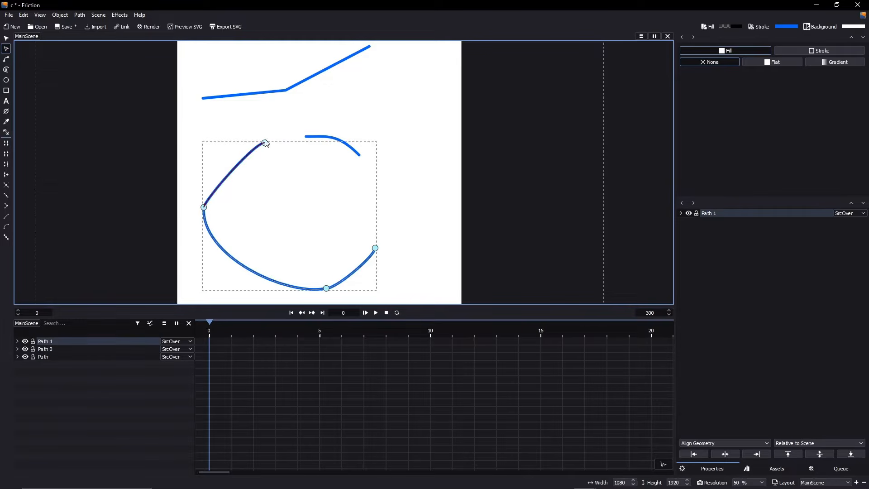
drag(290, 113, 182, 260)
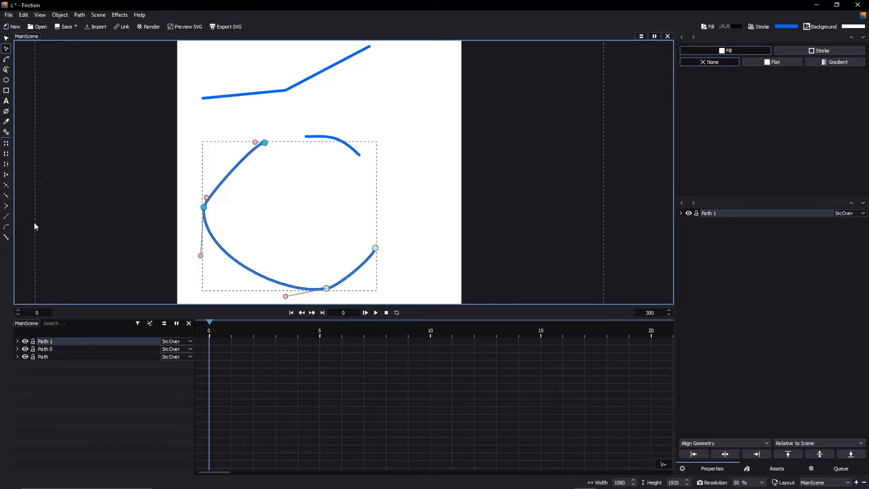
click(9, 195)
drag(201, 257, 203, 228)
mouse_move(205, 197)
mouse_down()
mouse_move(205, 185)
mouse_move(197, 186)
mouse_move(204, 191)
mouse_up()
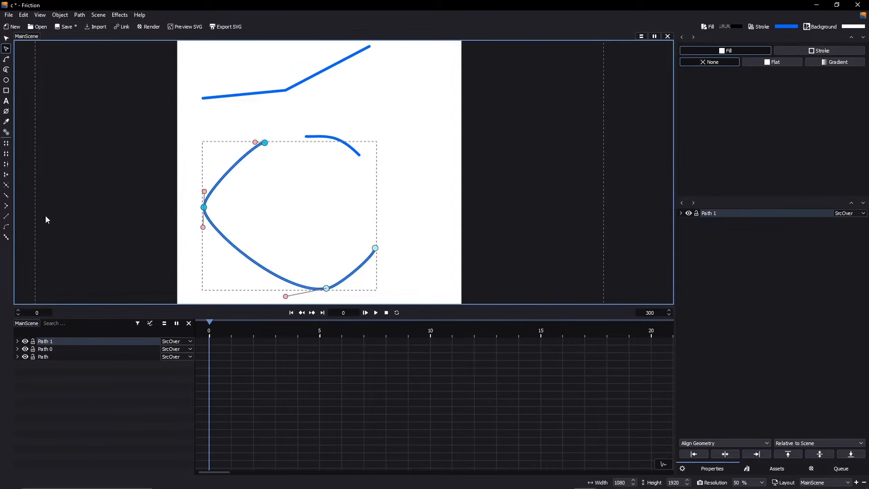
Convert the large path's top and left nodes to corner nodes, and move the left node's handles independently to form a sharp corner
drag(281, 131, 188, 209)
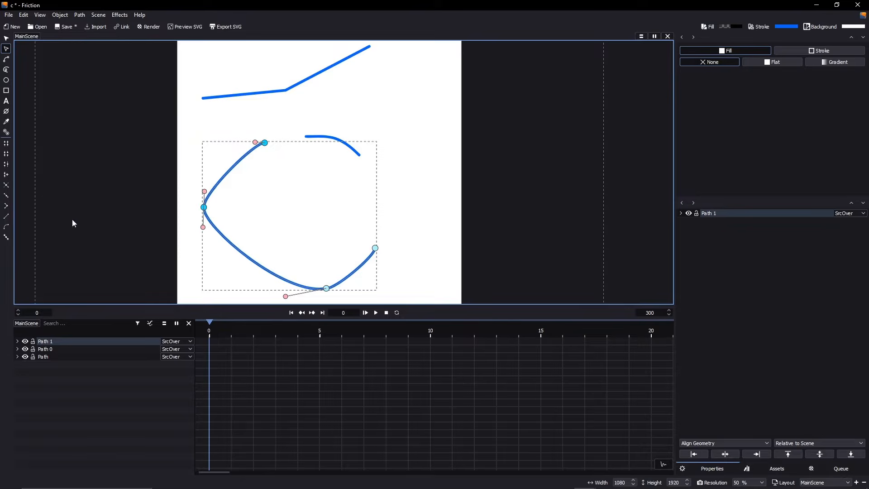
click(6, 208)
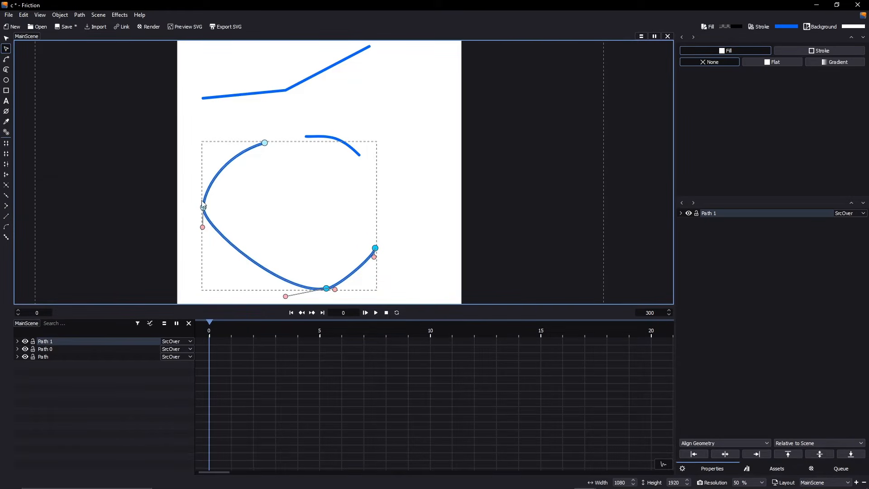
click(204, 207)
key(ctrl+a)
mouse_move(204, 192)
mouse_down()
mouse_move(206, 199)
mouse_move(192, 190)
mouse_move(222, 192)
mouse_move(195, 195)
mouse_move(205, 196)
mouse_up()
drag(203, 228, 221, 223)
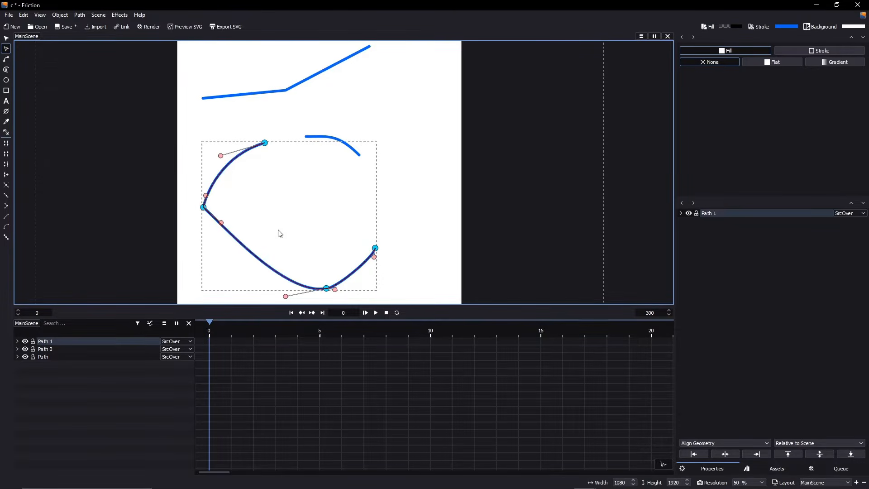
Convert the large path's left corner back to a smooth node, and swing its lower handle outward to the left
click(203, 208)
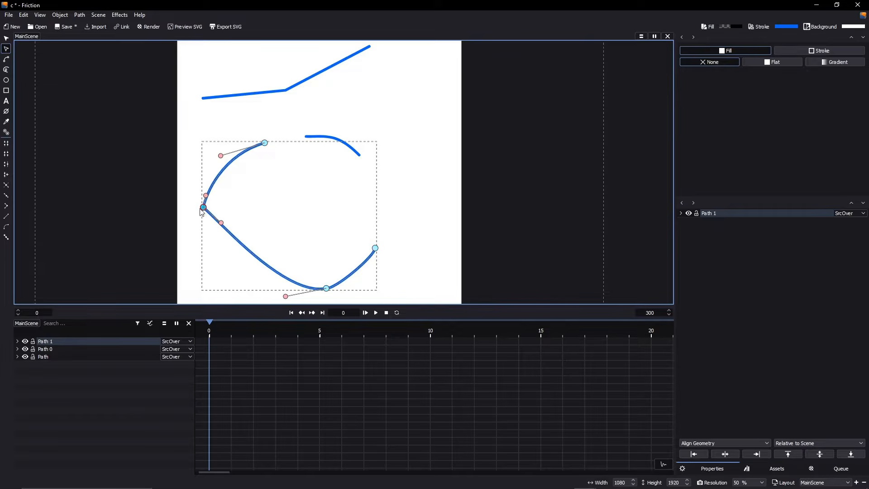
click(7, 196)
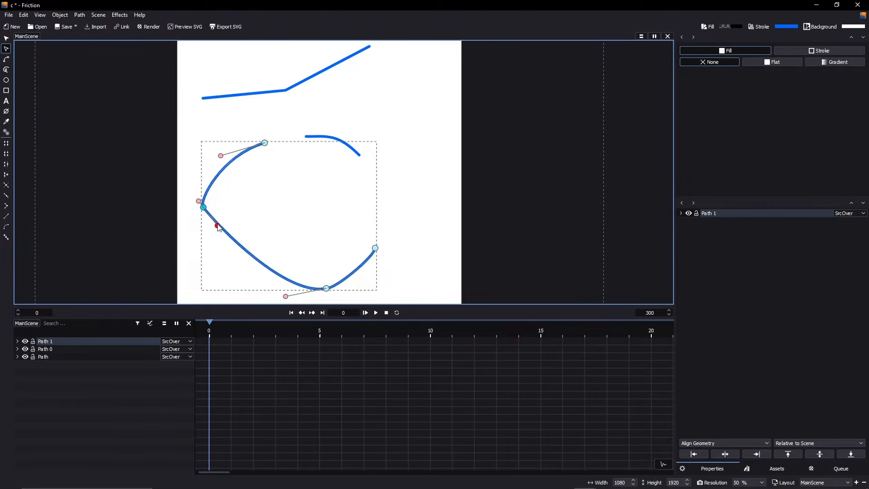
drag(217, 225, 192, 232)
Turn the segment between the large path's top and left nodes into a straight line, and convert it back into a curve
drag(272, 129, 193, 216)
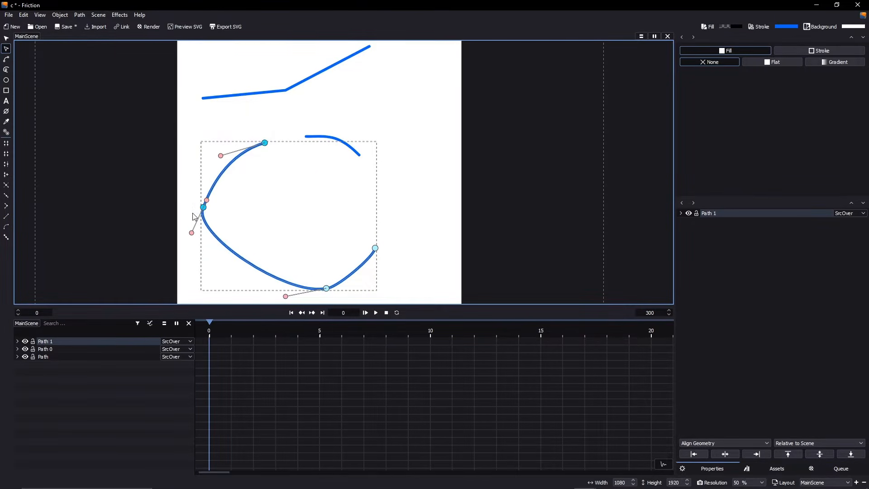
click(7, 217)
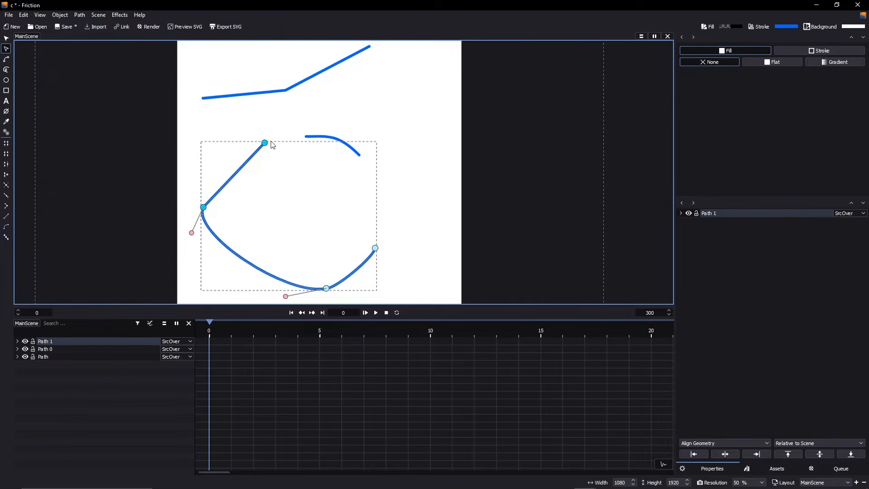
click(7, 227)
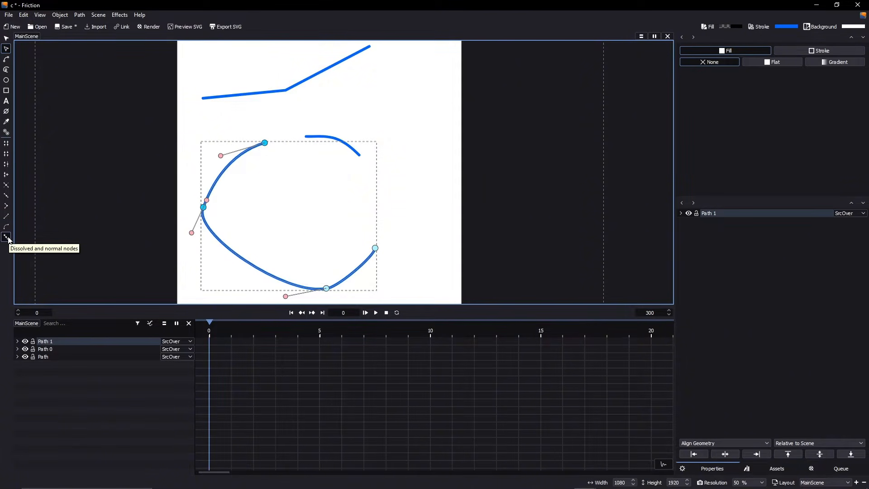
click(9, 238)
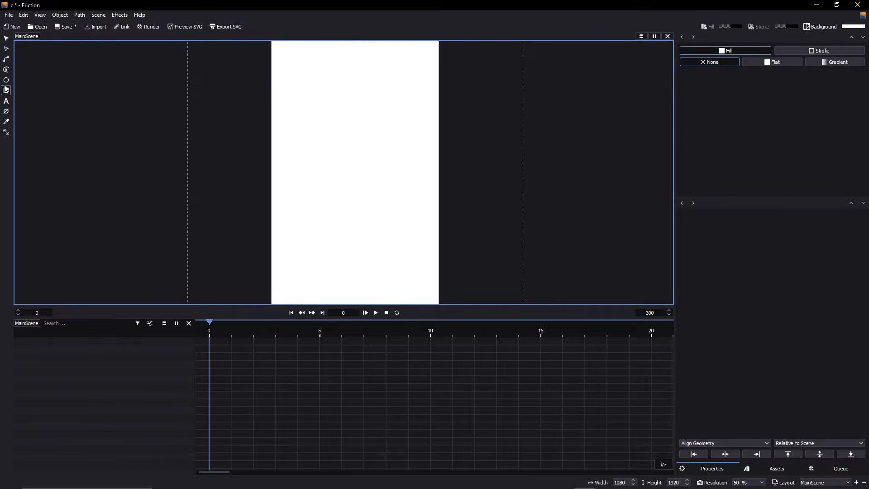
Draw a circle in the upper-left part of the empty page, and switch to object selection to show its pivot
click(6, 80)
drag(316, 138, 343, 163)
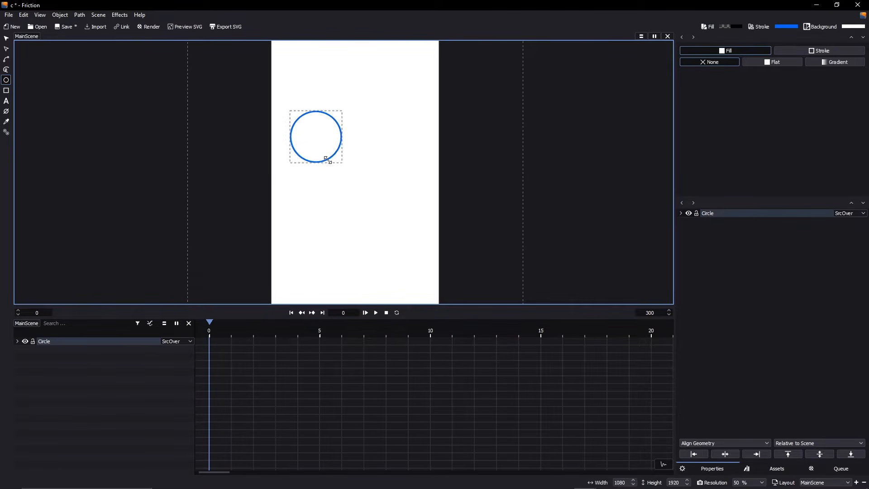
click(6, 38)
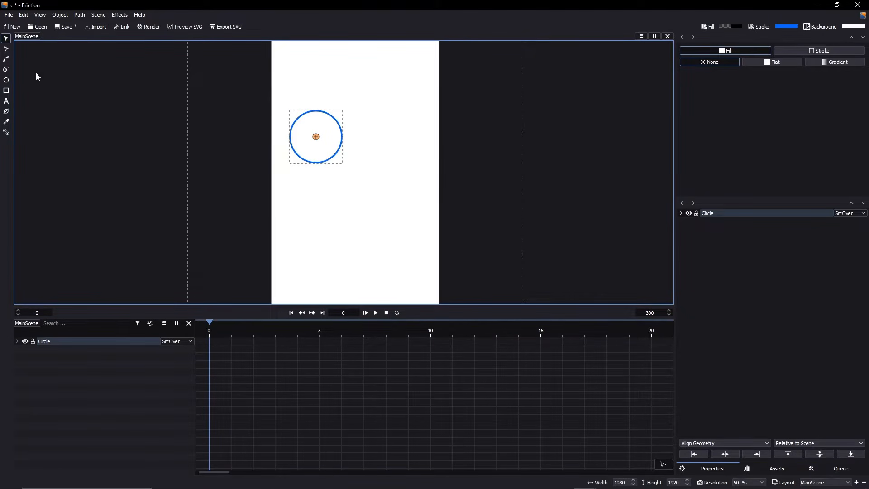
Draw a small second circle below the first one, and delete it
click(5, 80)
click(322, 201)
drag(321, 201, 330, 209)
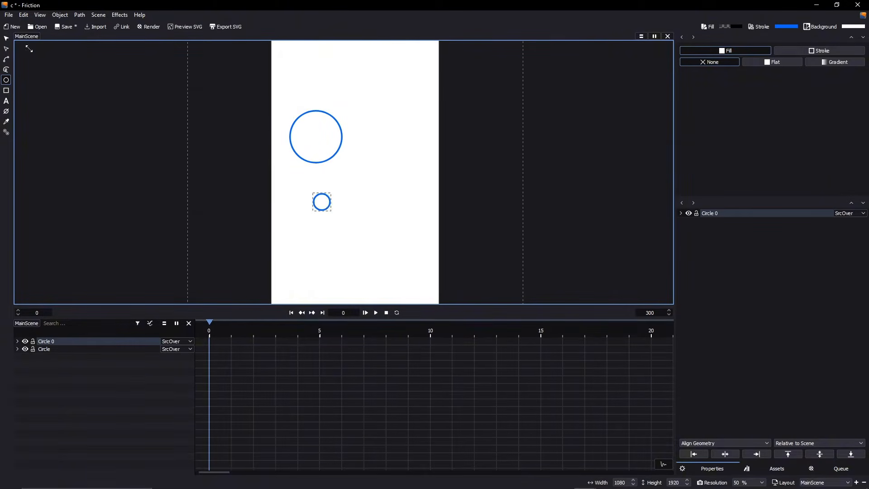
key(Delete)
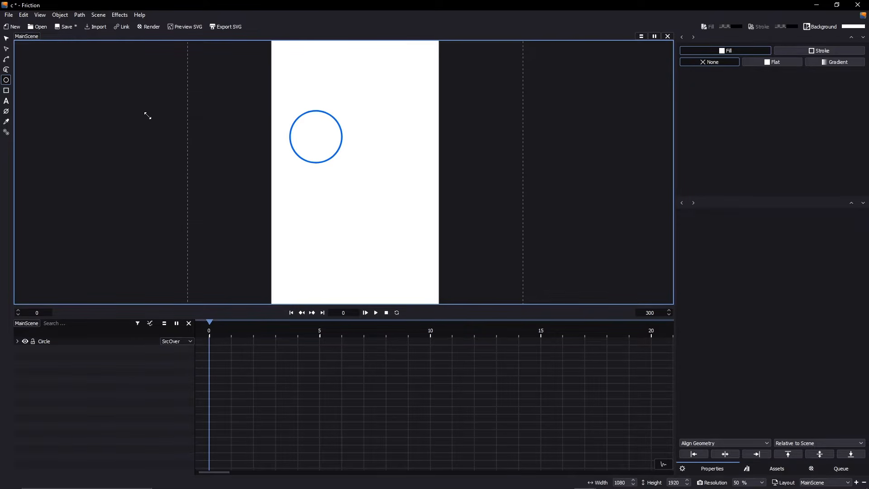
Select the remaining circle as an object on the page
click(6, 38)
drag(335, 156, 339, 193)
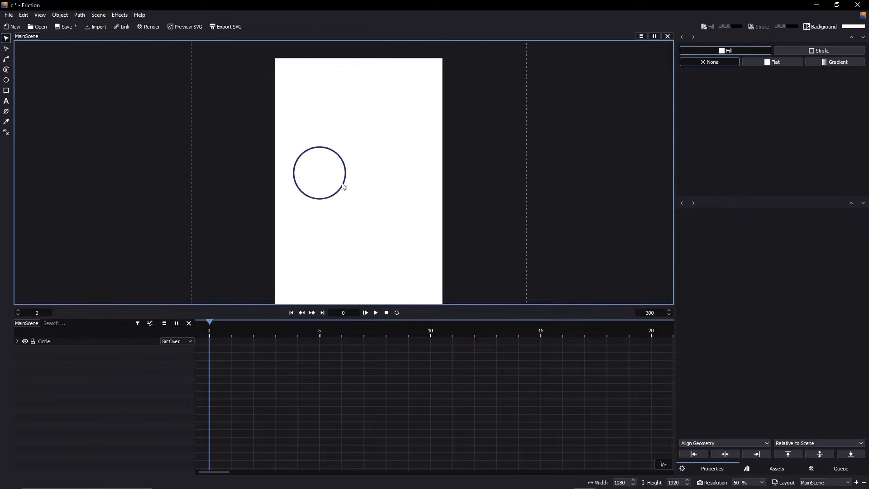
click(344, 187)
scroll(343, 186, up, 2)
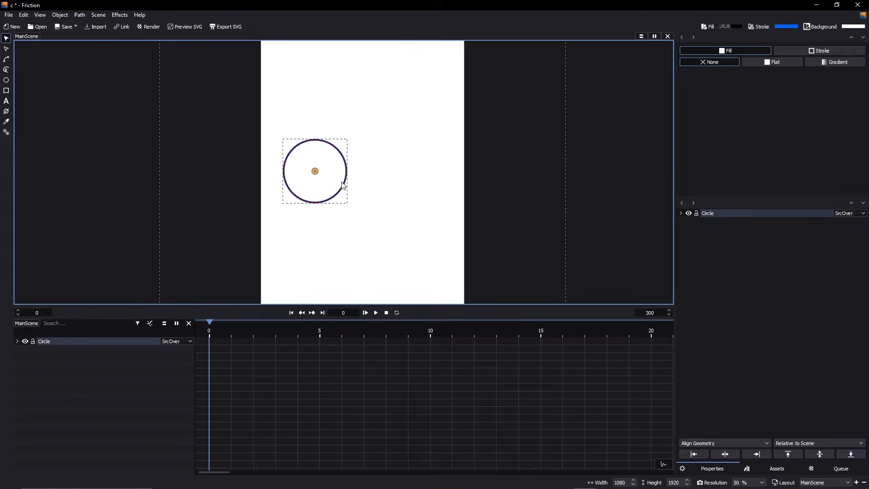
Align the circle horizontally and vertically to the centre of the scene
key(g)
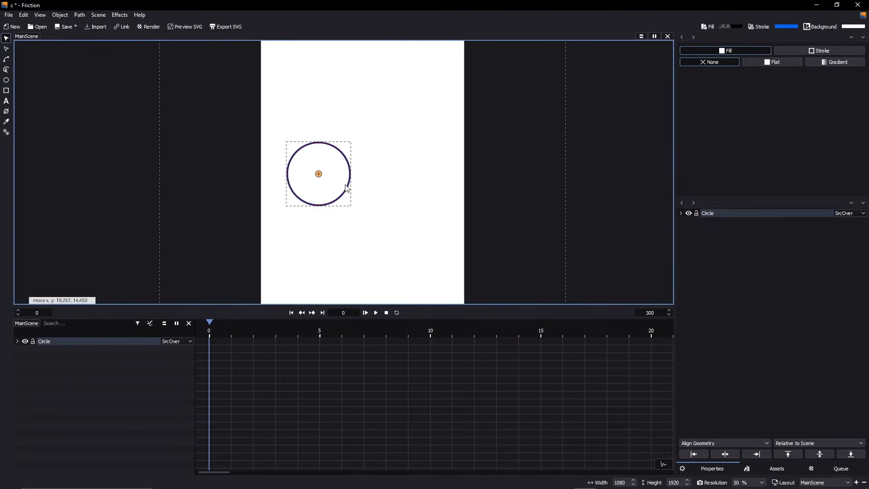
key(Escape)
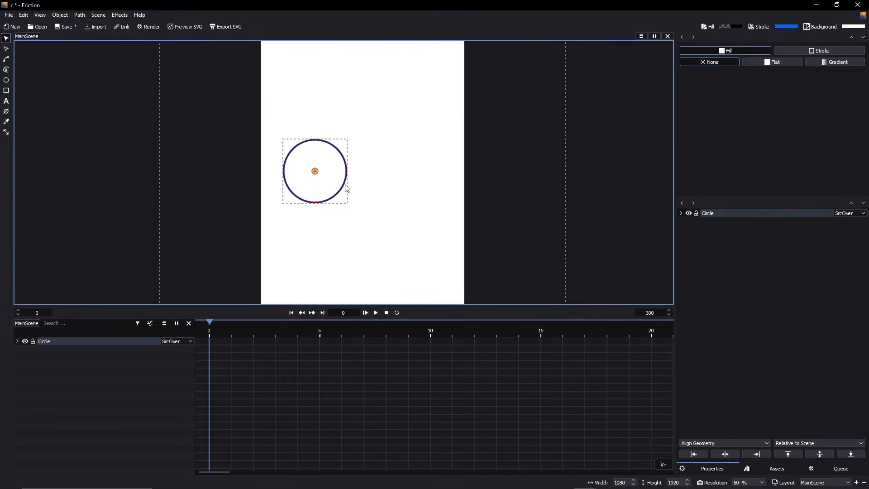
click(724, 454)
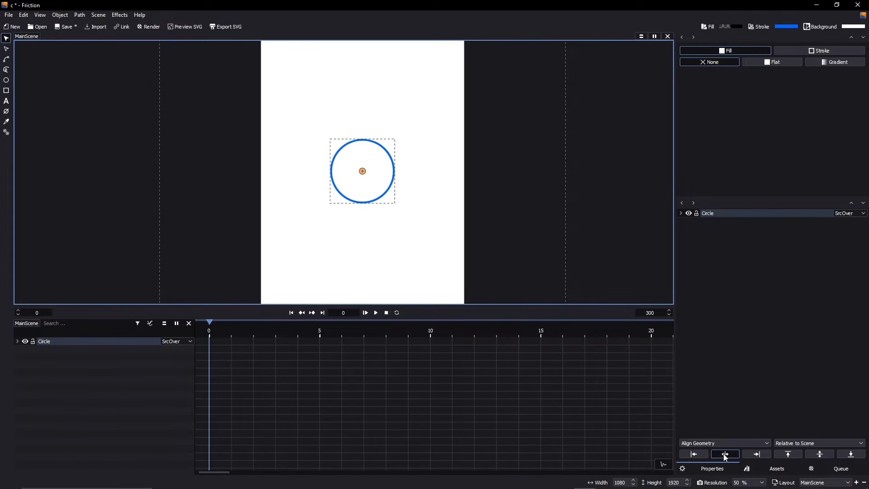
click(827, 456)
scroll(448, 260, down, 3)
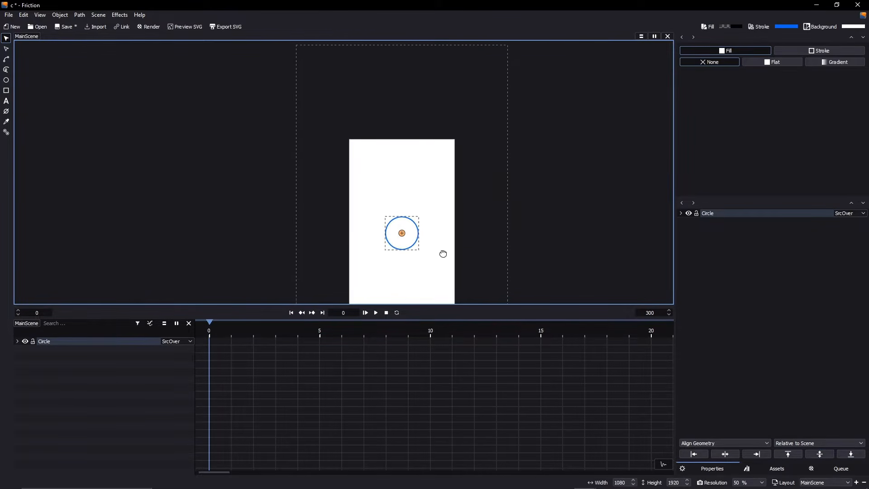
drag(443, 253, 426, 198)
scroll(415, 222, up, 2)
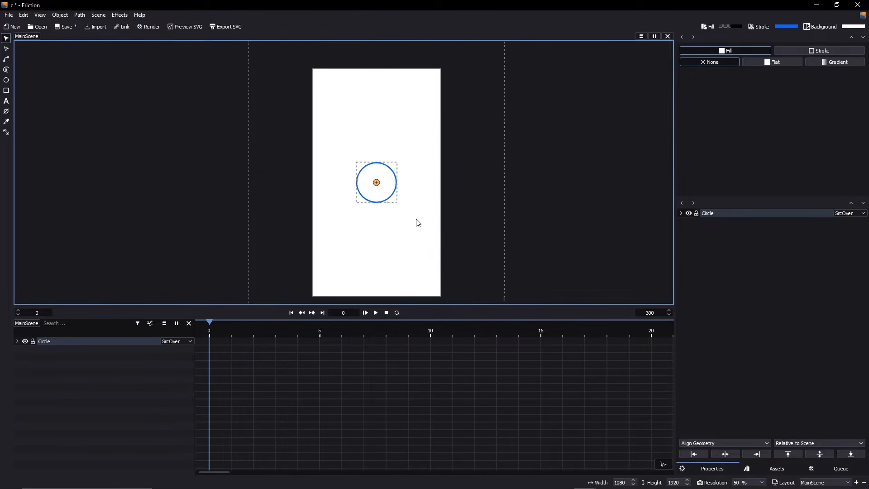
scroll(417, 222, down, 1)
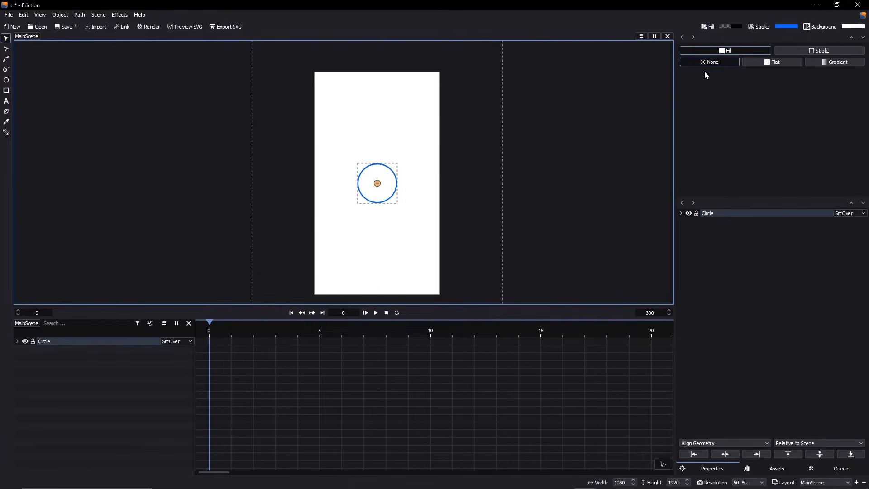
Give the circle a flat olive-green fill with hue 0.252, saturation 0.535 and value 0.465
click(769, 68)
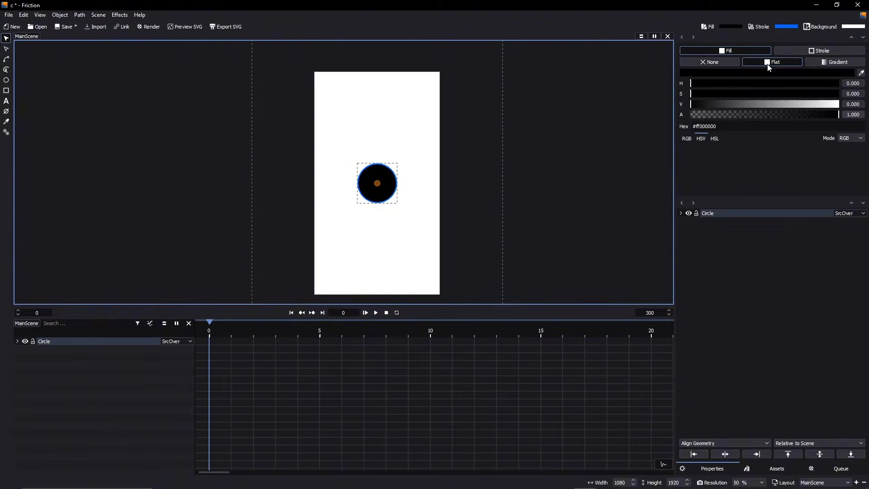
click(759, 104)
click(770, 93)
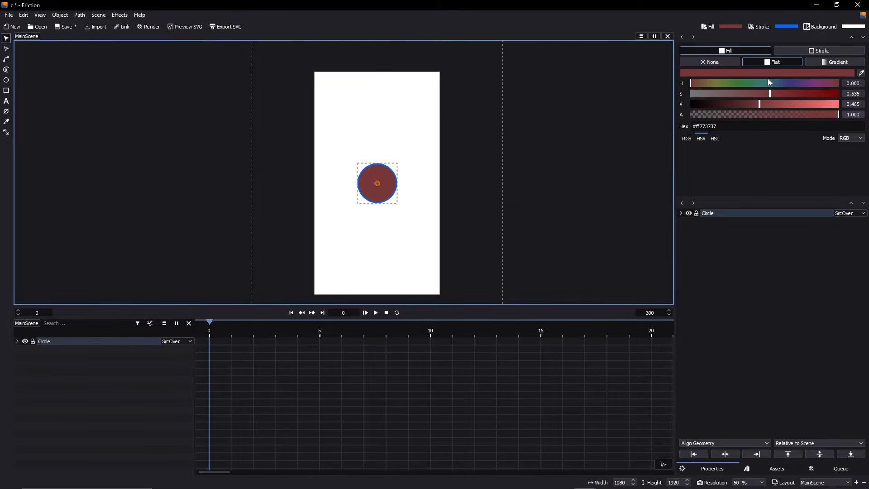
drag(749, 84, 729, 83)
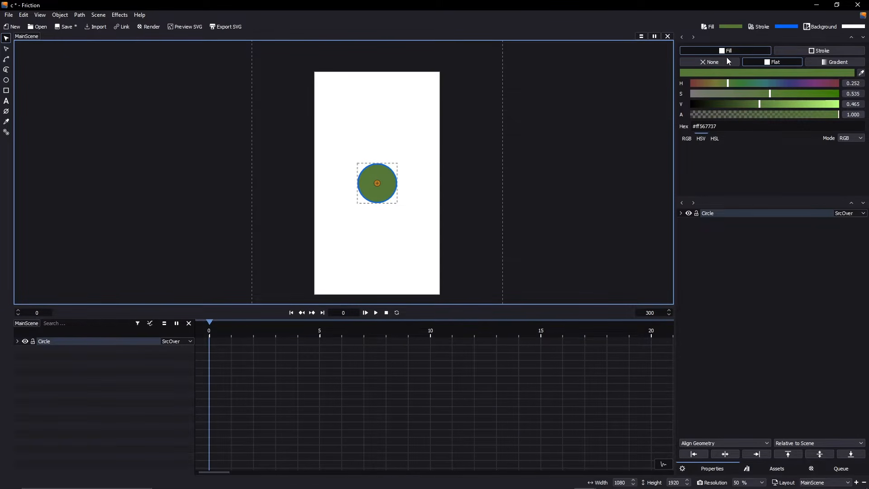
Try a bright green stroke with hue 0.310 on the circle, and set its stroke to none
click(790, 50)
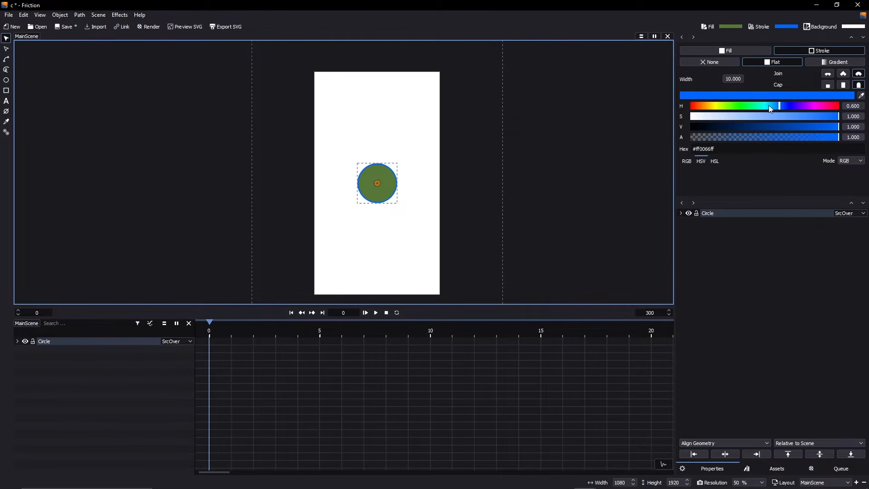
drag(769, 105, 736, 106)
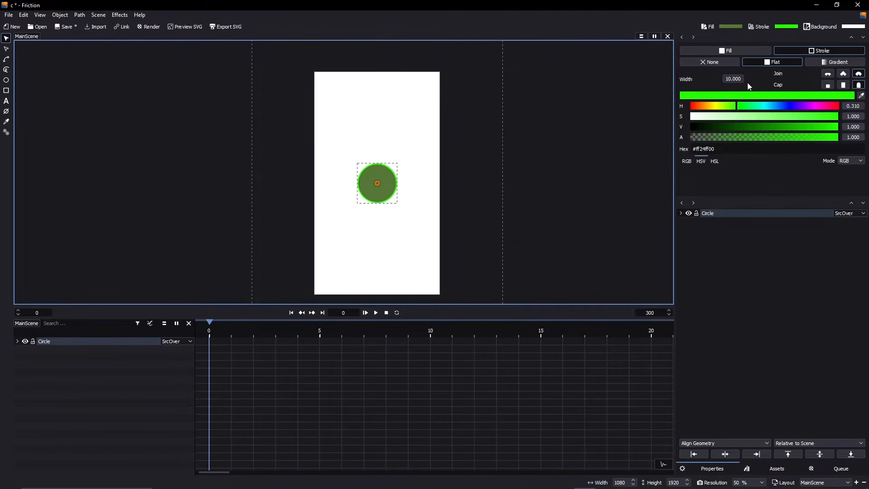
click(732, 61)
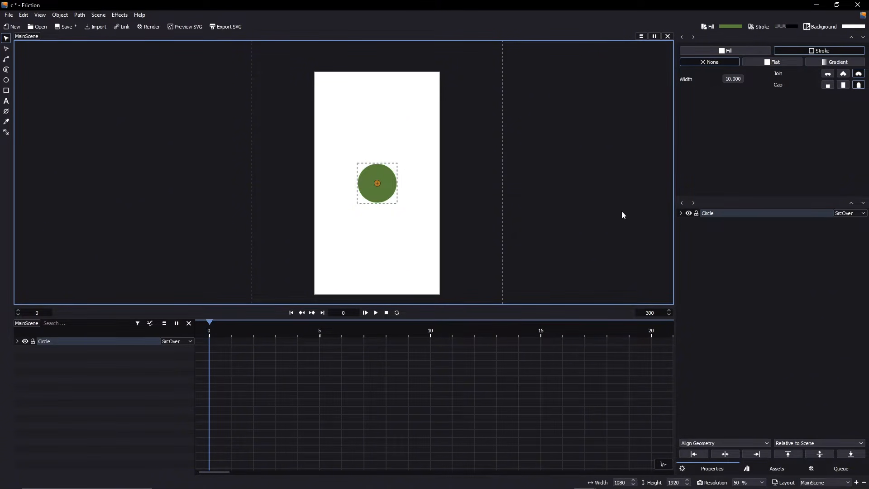
scroll(430, 158, up, 1)
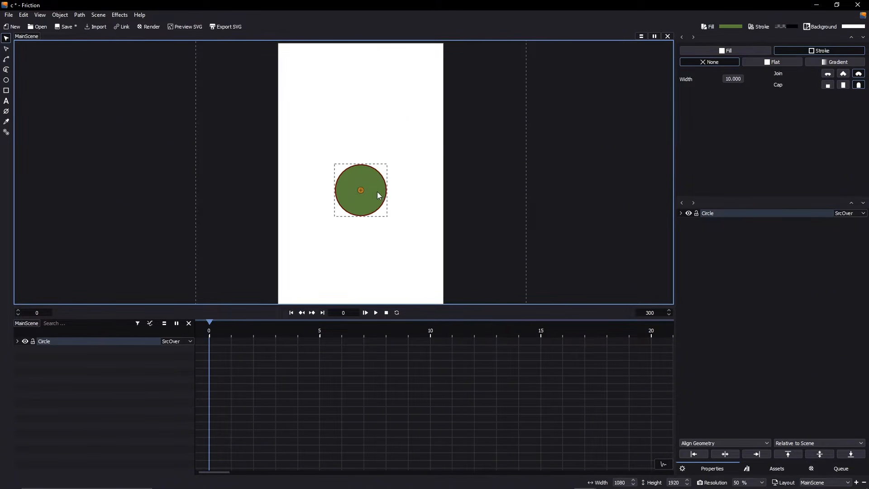
scroll(377, 191, down, 1)
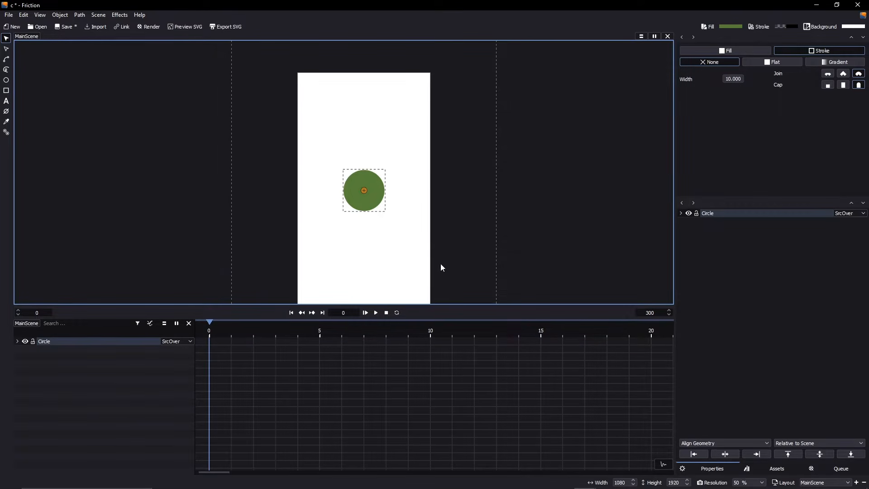
Draw an open two-node path across the page just below the circle
click(6, 61)
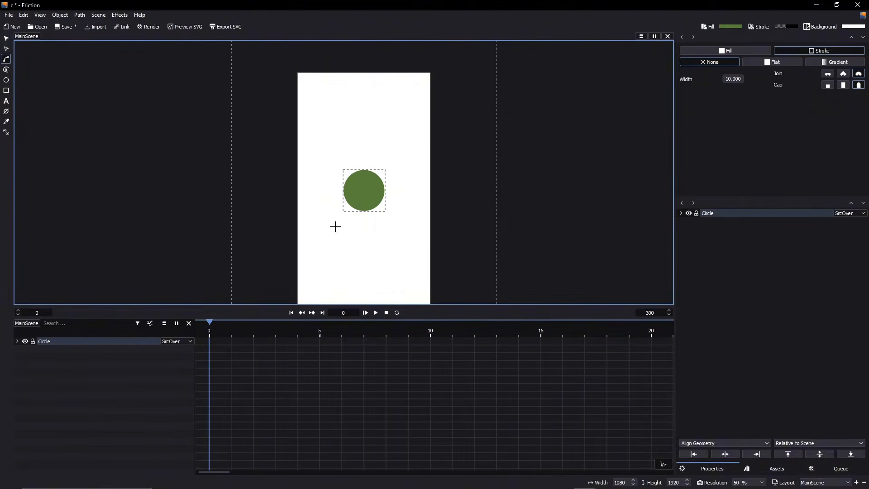
click(305, 217)
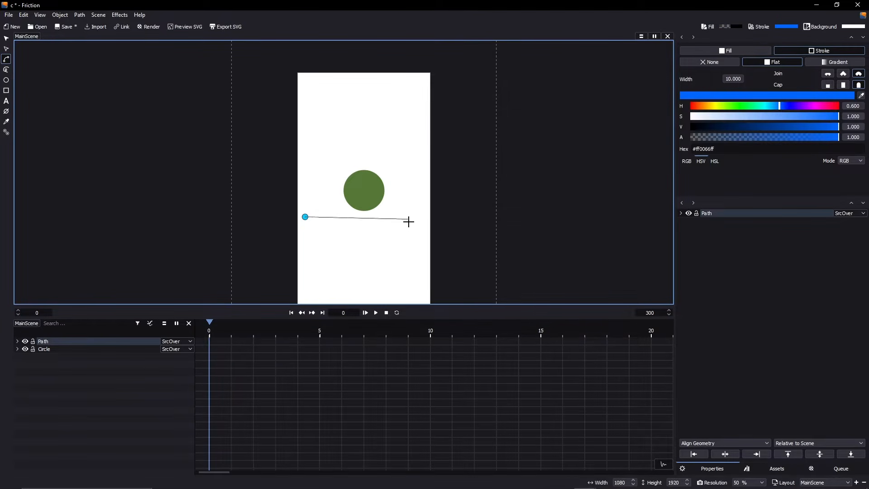
mouse_move(409, 221)
mouse_down()
mouse_move(409, 204)
mouse_move(407, 215)
mouse_up()
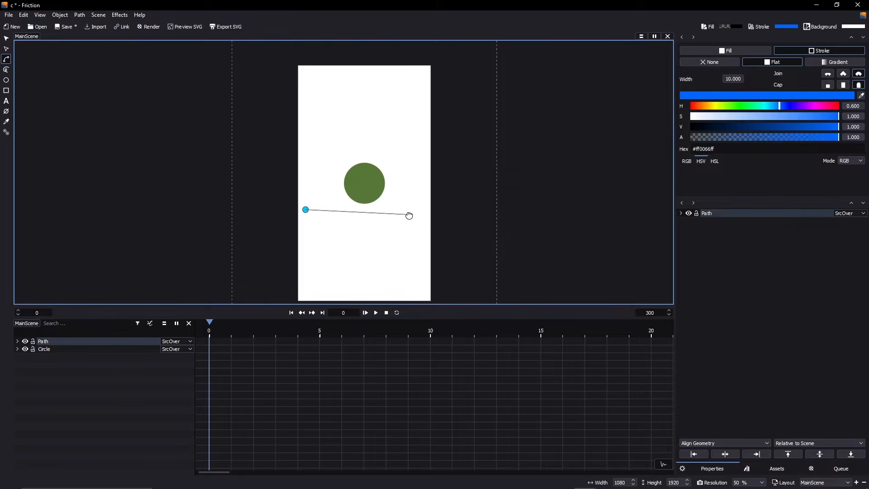
click(407, 215)
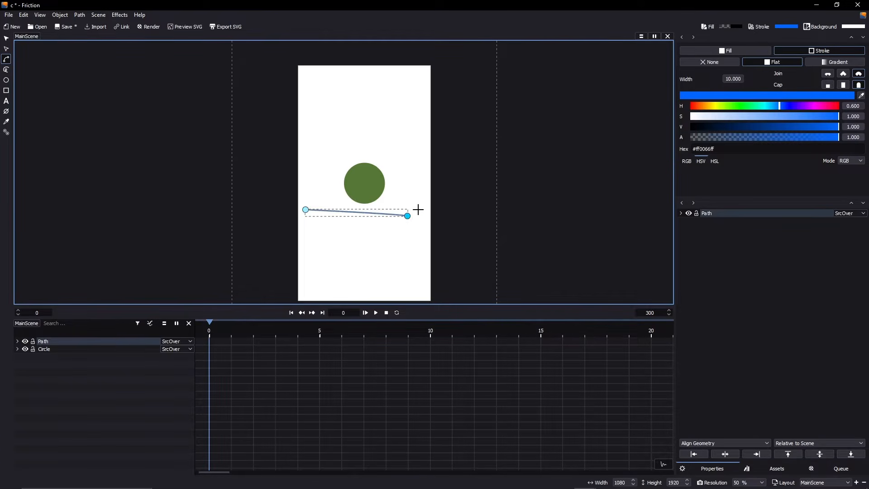
Convert the segment between the new path's two nodes into a straight line, and level its nodes horizontally
click(6, 48)
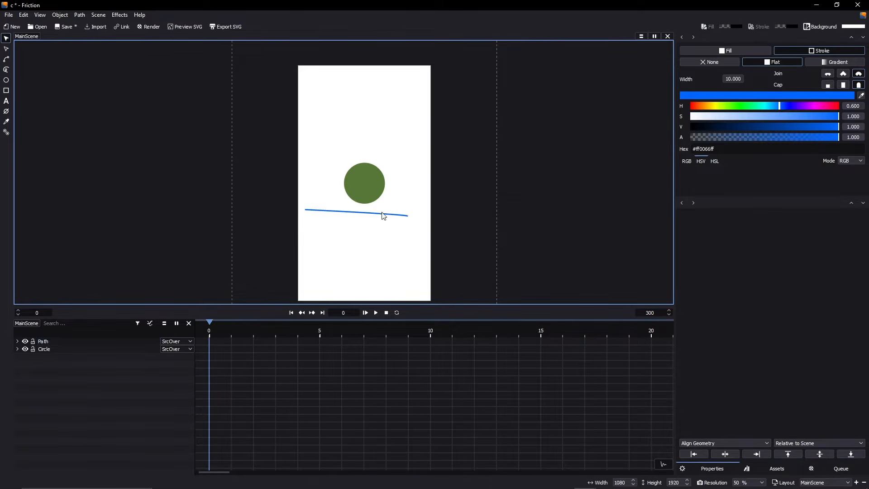
scroll(398, 218, up, 4)
drag(468, 185, 190, 229)
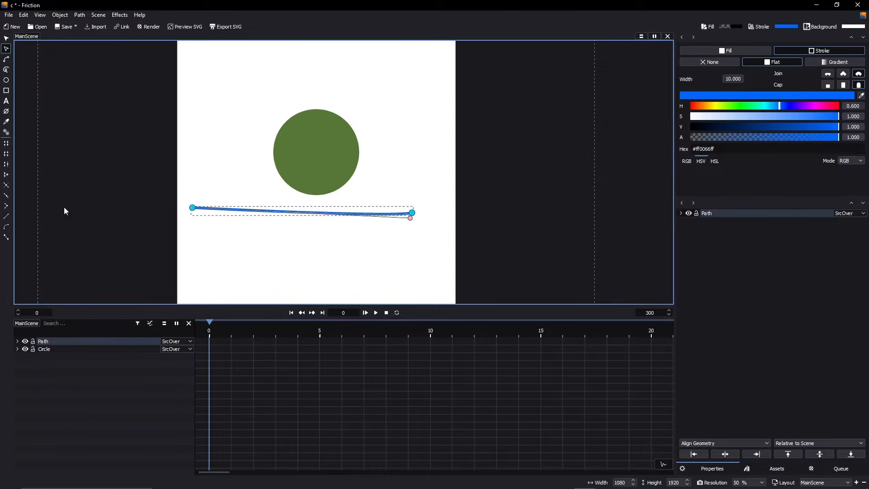
click(6, 216)
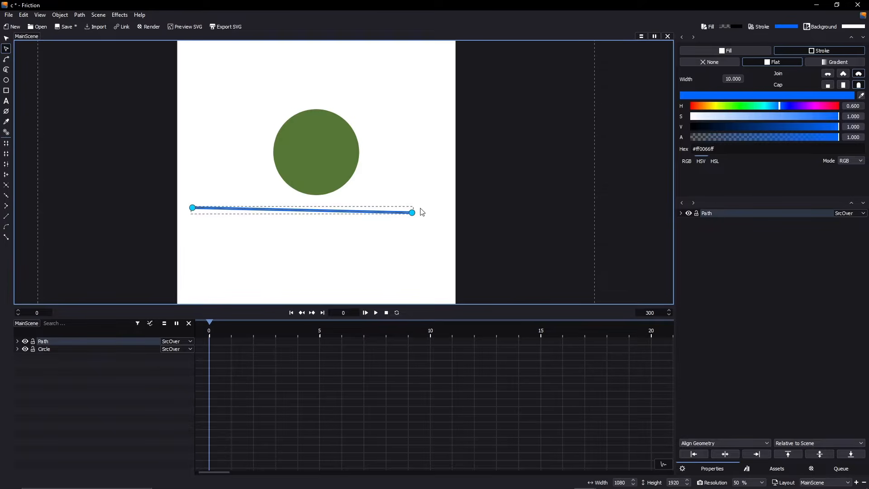
drag(416, 216, 416, 202)
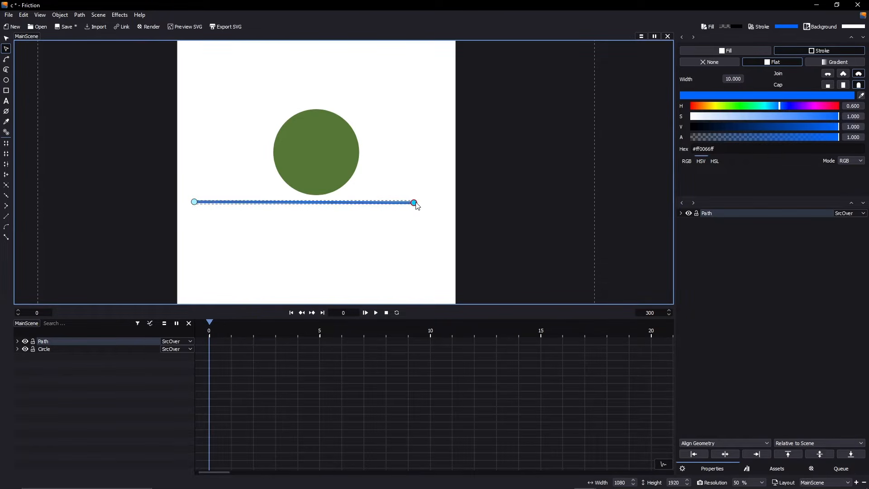
scroll(372, 186, down, 3)
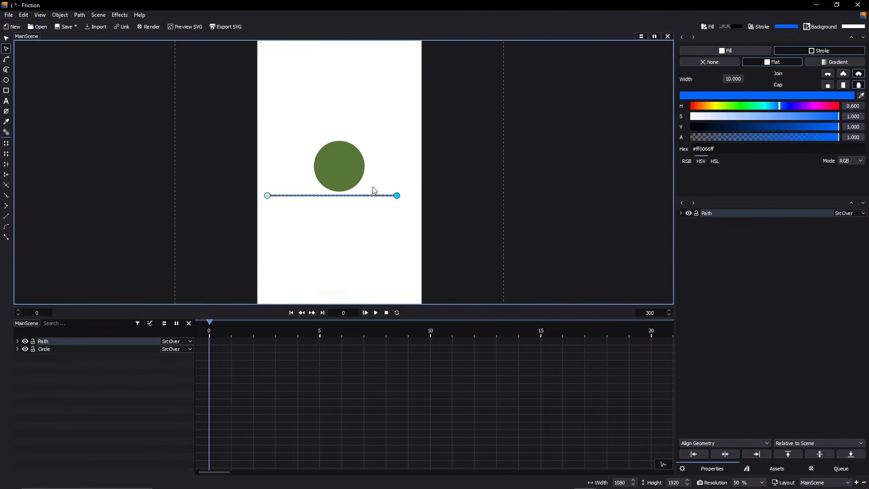
Move both nodes of the line together to place it slightly below the circle, restricting the last move to vertical
click(281, 204)
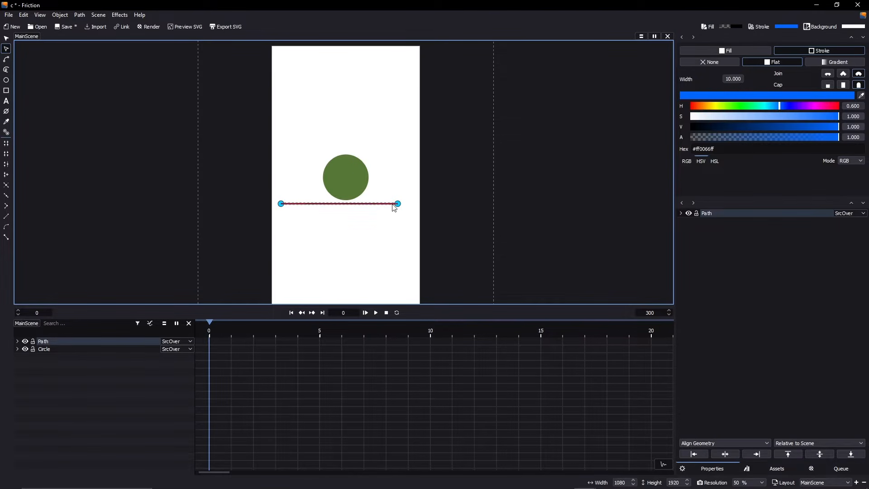
key(g)
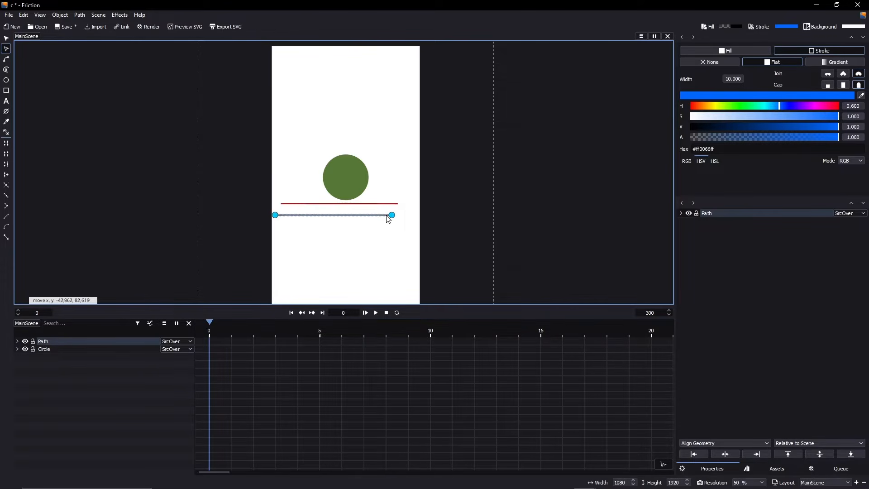
click(402, 222)
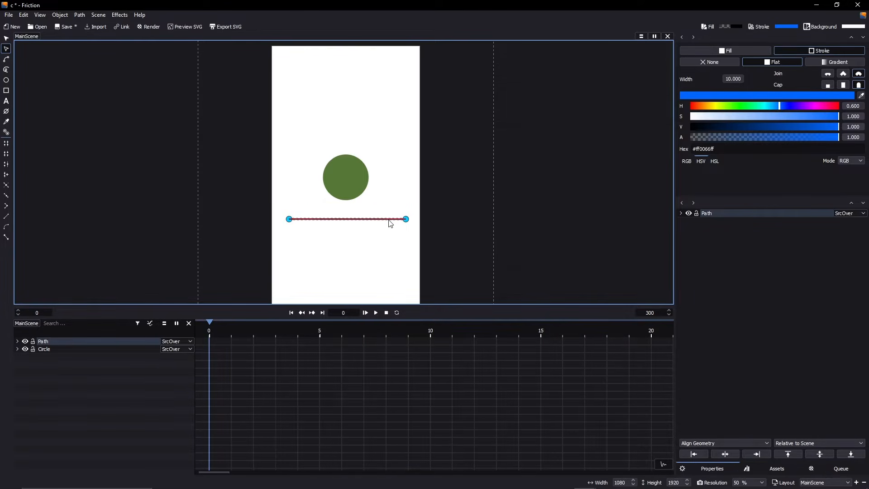
key(g)
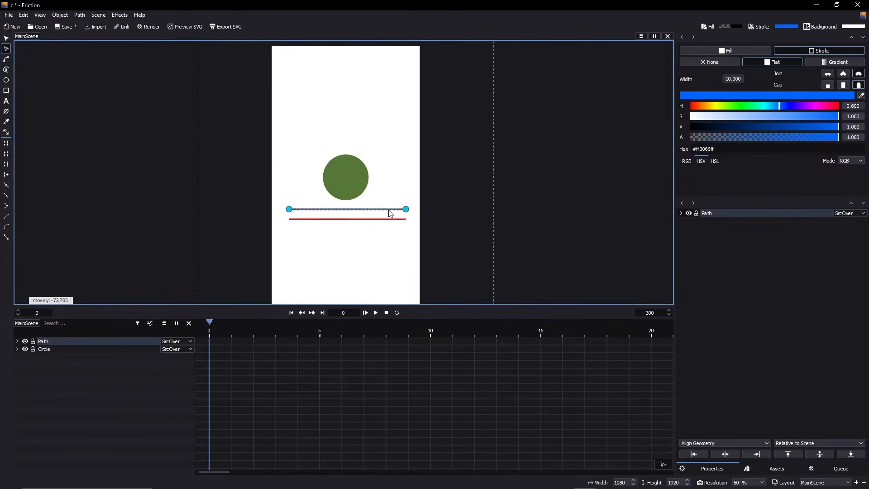
click(390, 213)
Shift the line slightly down, and fine-tune the position of its right end node alone
scroll(379, 211, up, 5)
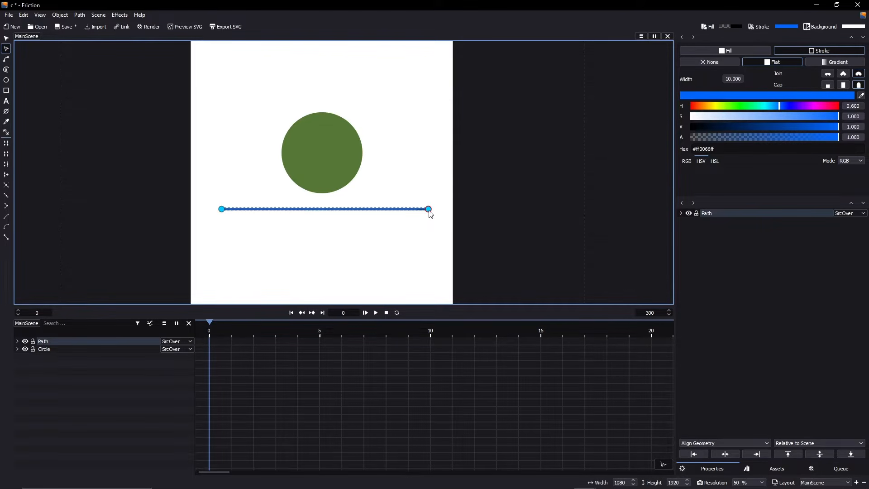
drag(428, 209, 427, 212)
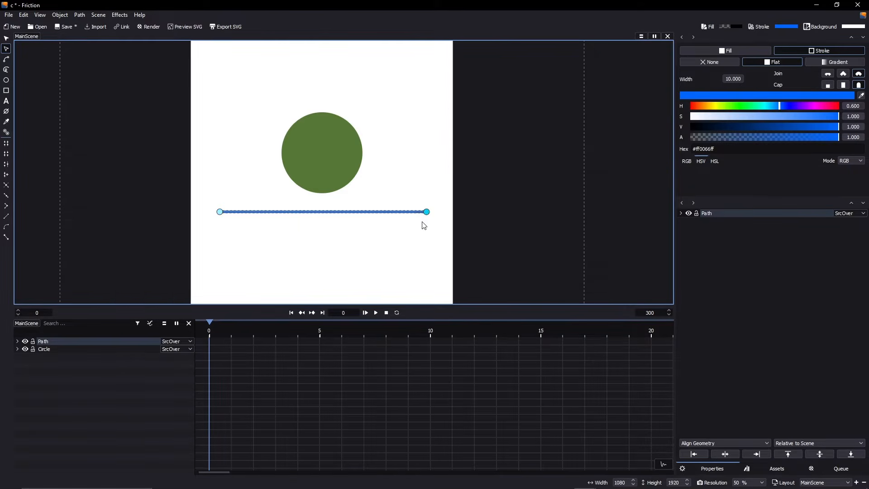
scroll(421, 225, up, 4)
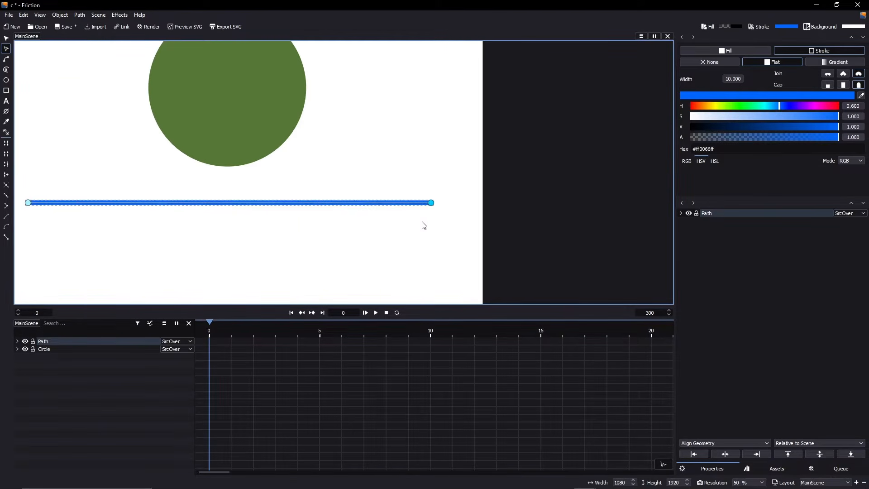
key(g)
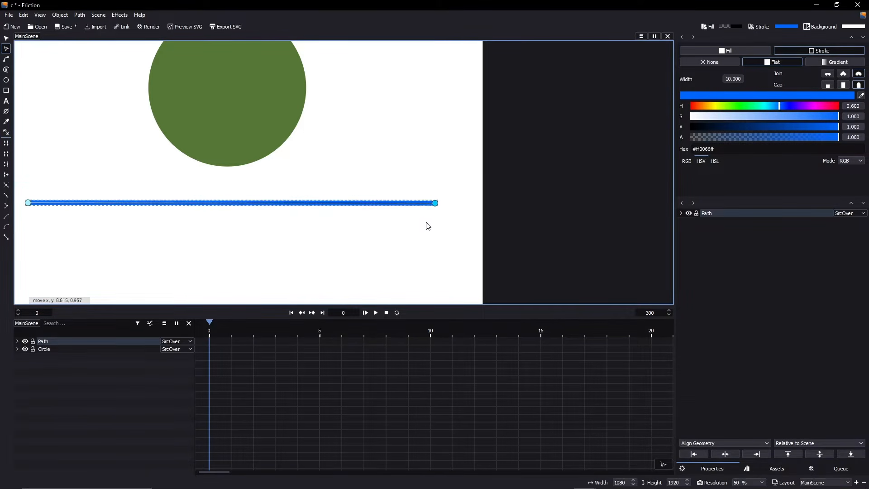
click(426, 220)
Set the line's flat stroke colour to black (#ff000000)
scroll(404, 201, down, 6)
drag(351, 205, 370, 215)
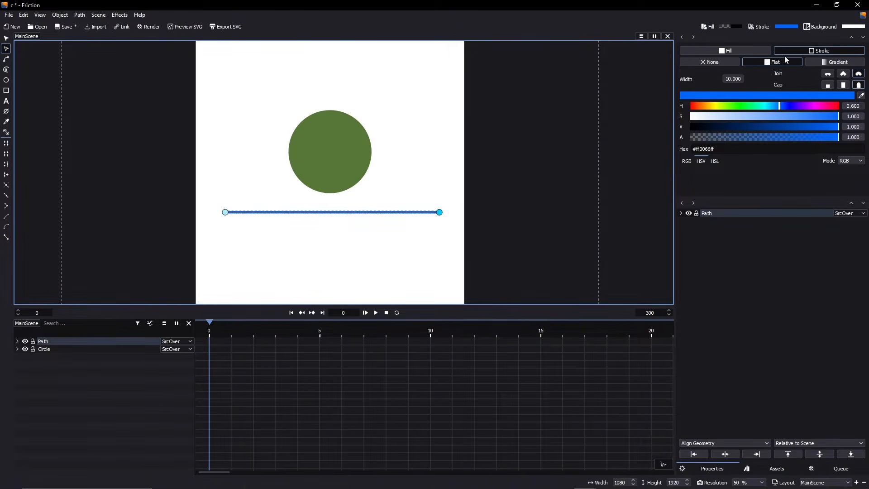
mouse_move(741, 122)
mouse_down()
mouse_move(727, 128)
mouse_move(733, 109)
mouse_move(645, 118)
mouse_up()
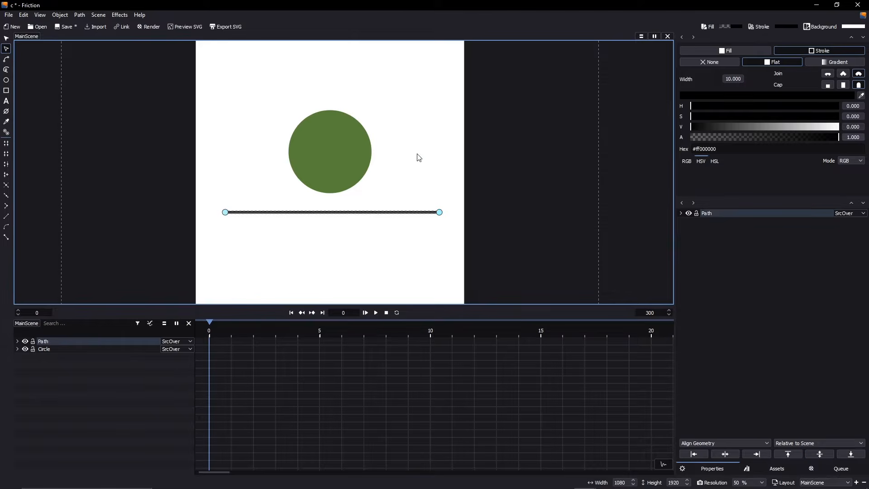
Scale the green circle down in place to about 0.134 of its size
click(332, 156)
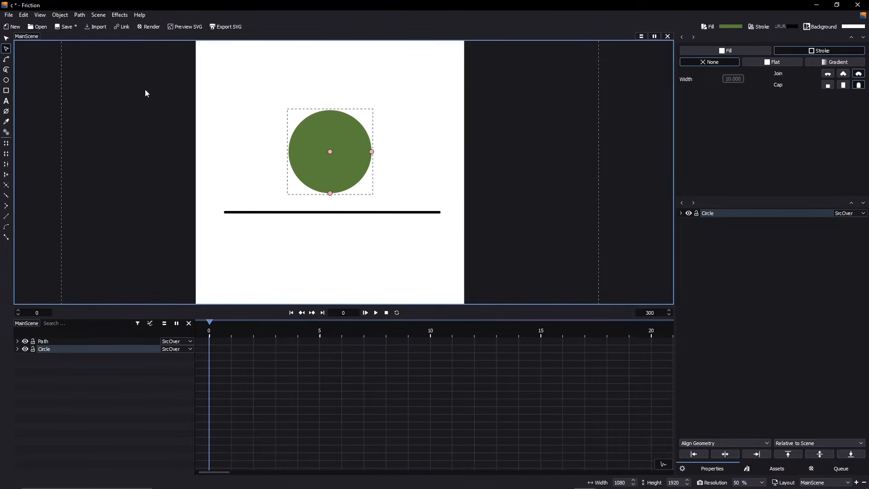
click(6, 40)
key(s)
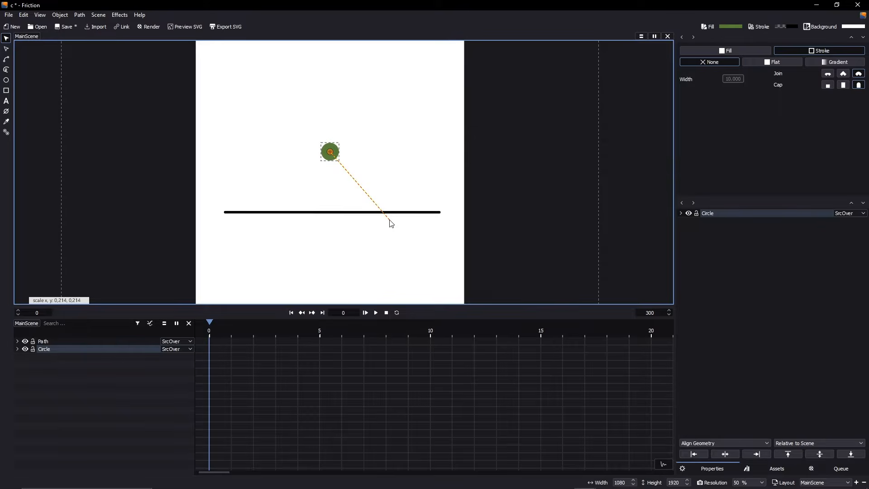
click(370, 178)
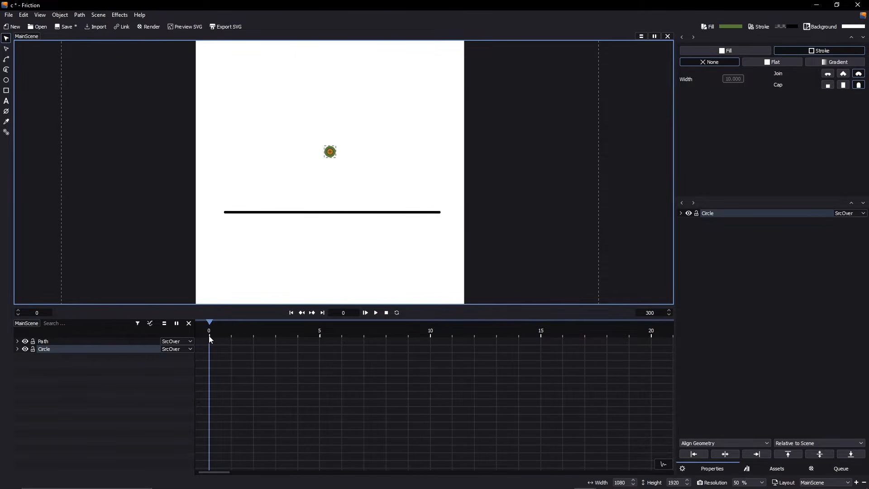
drag(210, 337, 255, 325)
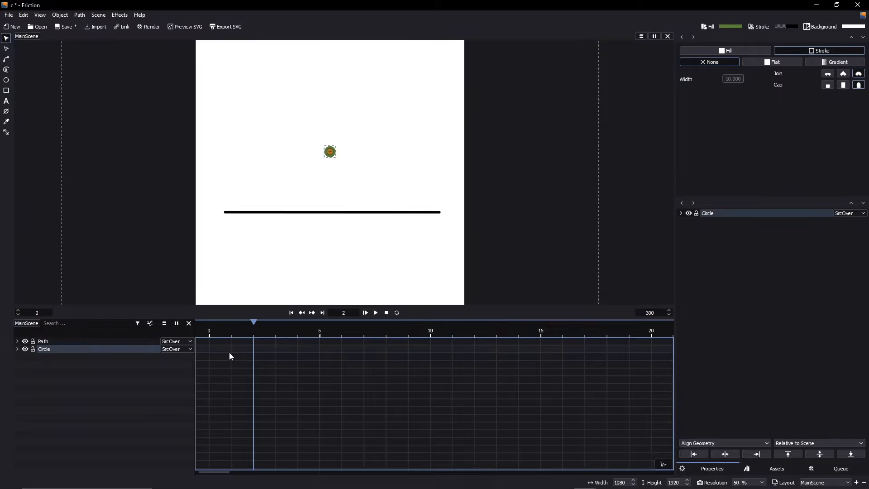
key(s)
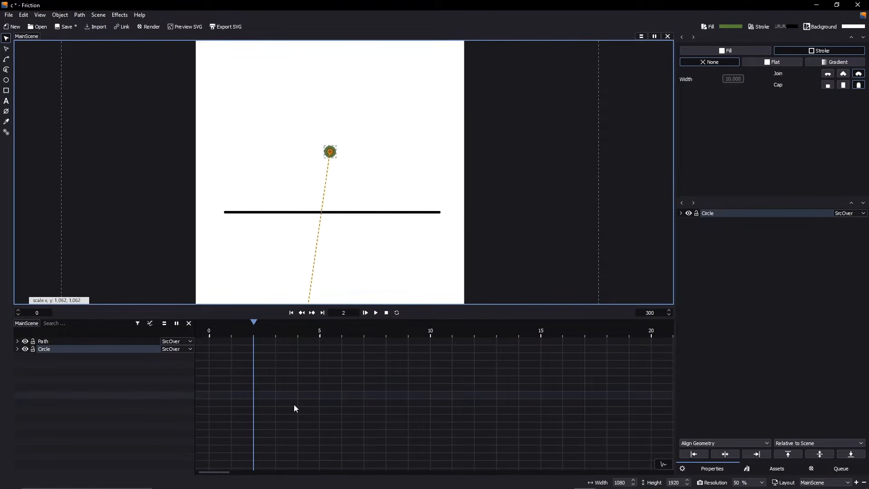
click(294, 404)
drag(290, 322, 295, 328)
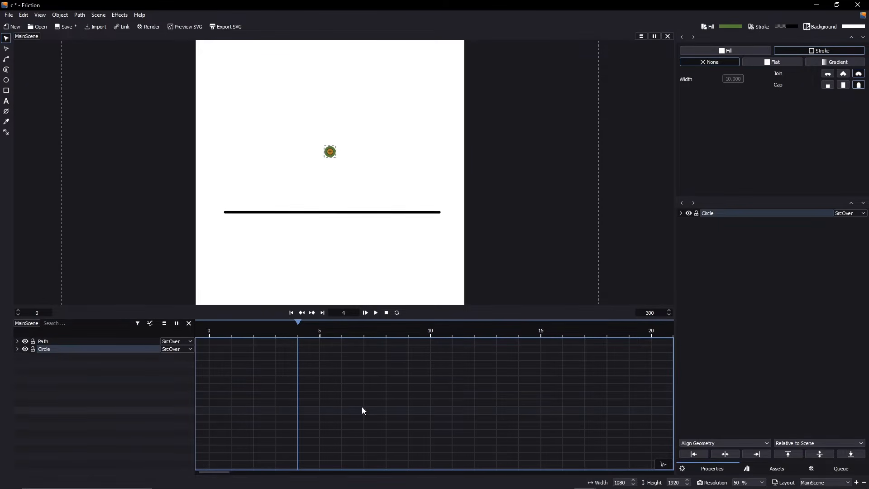
key(s)
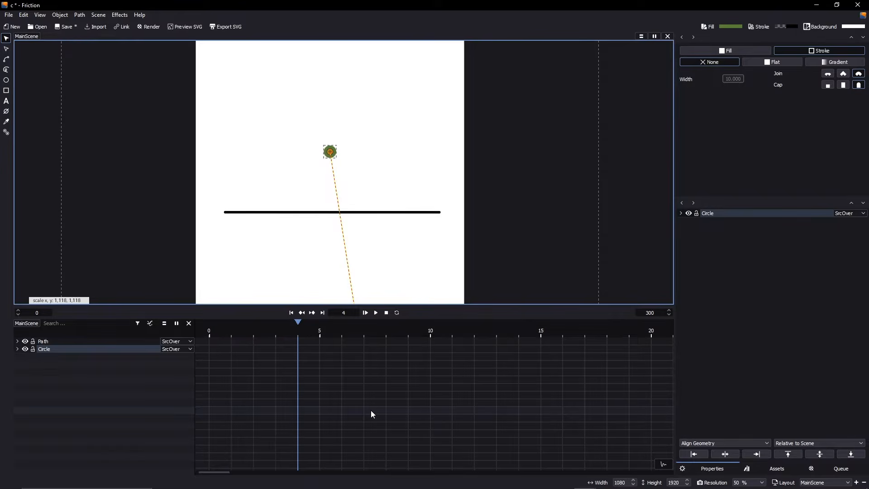
click(370, 410)
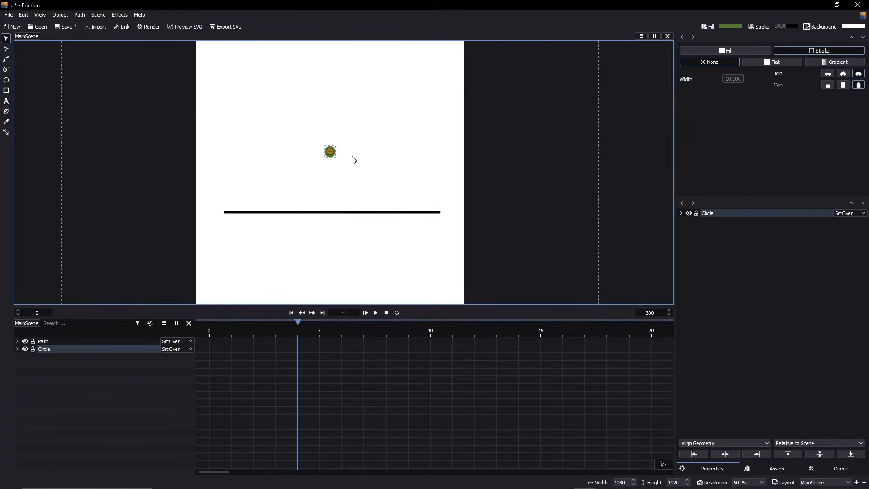
Move the small circle down from its centred position toward the ground line
scroll(330, 162, up, 3)
drag(332, 162, 334, 182)
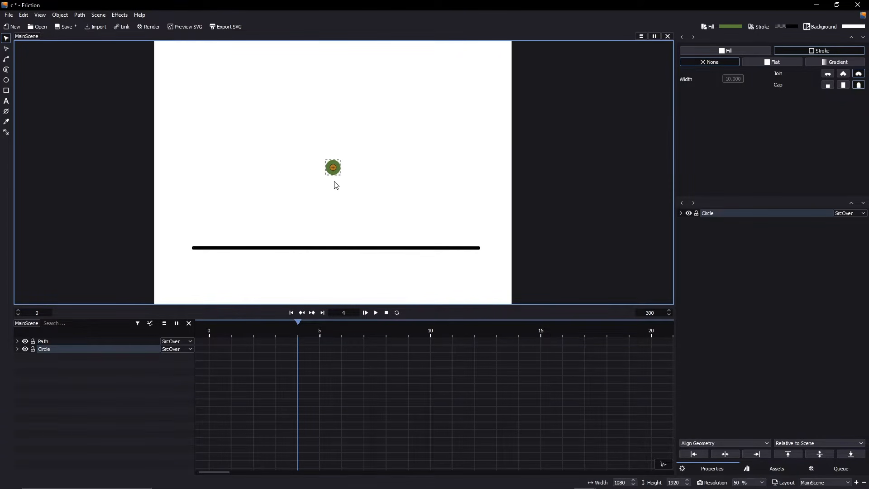
key(g)
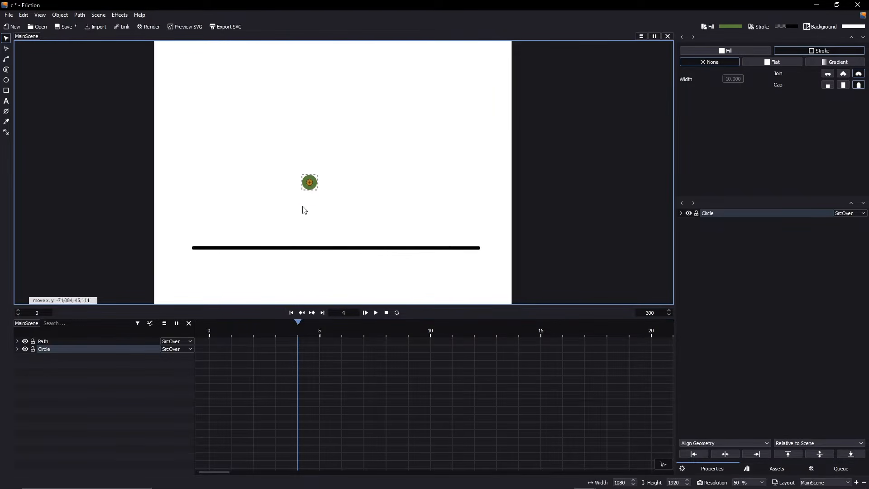
click(213, 257)
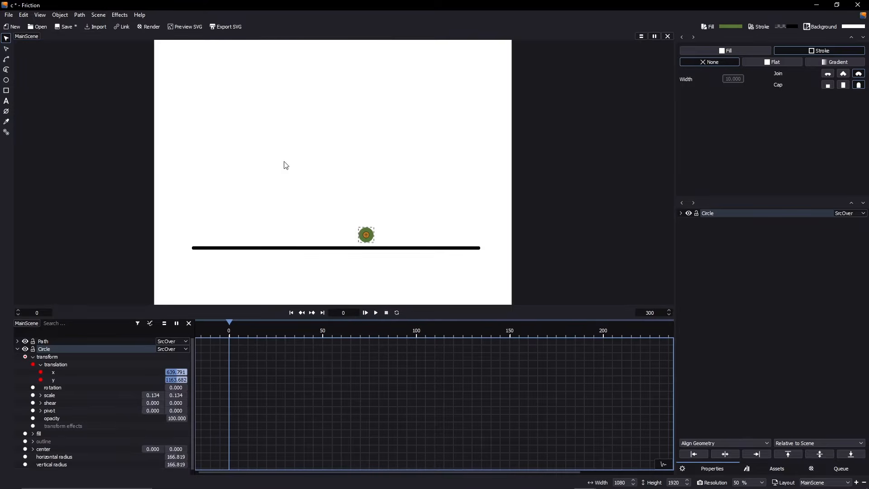
click(130, 140)
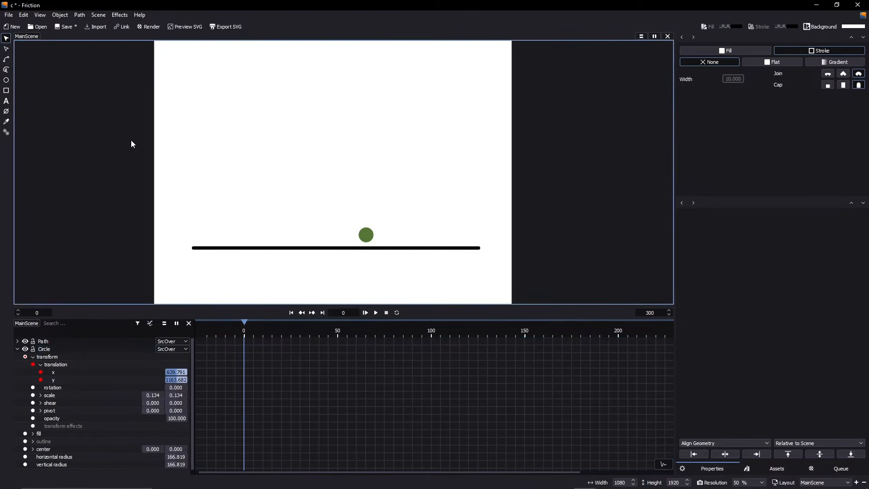
key(g)
key(Escape)
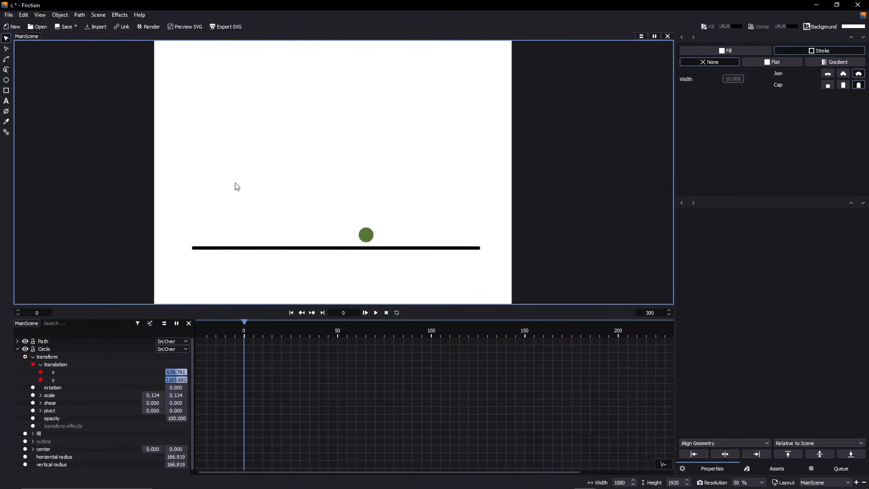
Move the circle at frame 0 onto the ground line's left end, at about x 137 and y 1173, one axis at a time
click(49, 351)
key(g)
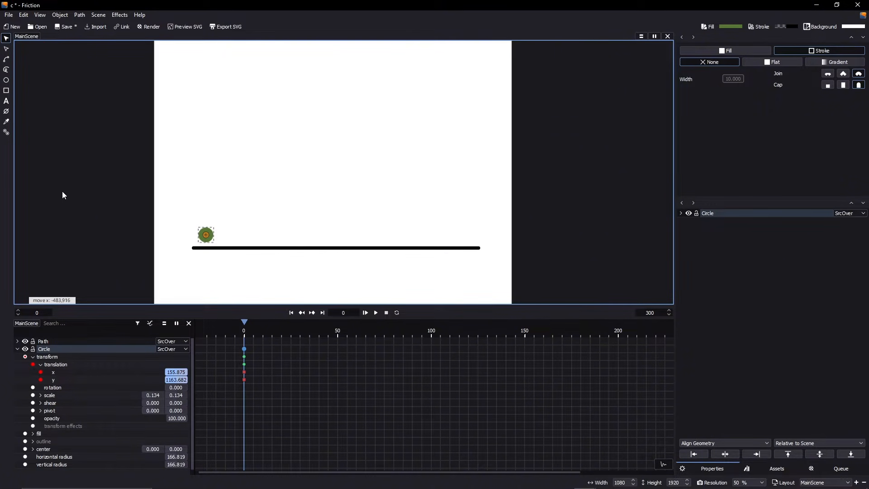
key(y)
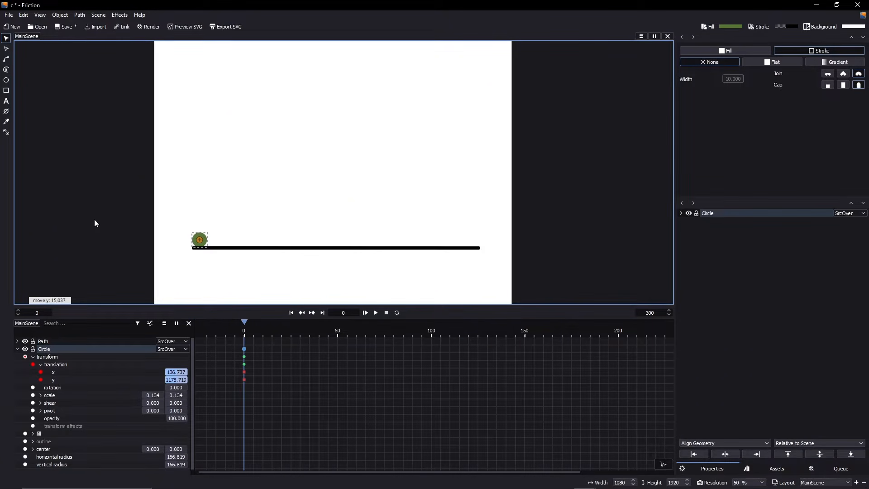
click(94, 217)
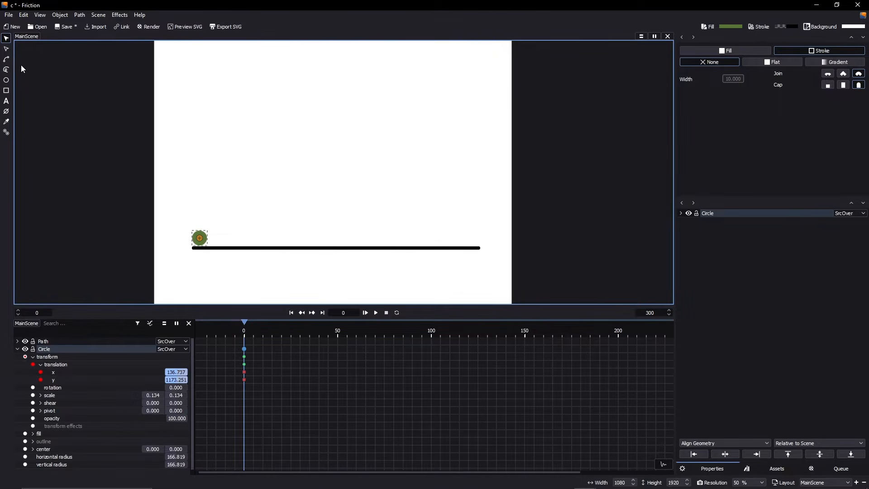
Draw a zigzag bounce path from the circle's centre along the ground line, with each peak lower and the end near the line's right end
click(6, 60)
scroll(201, 238, up, 3)
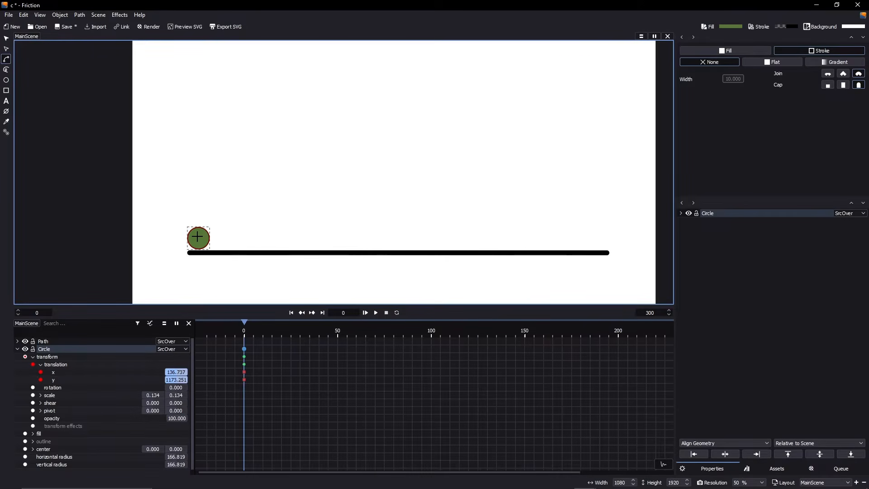
click(197, 239)
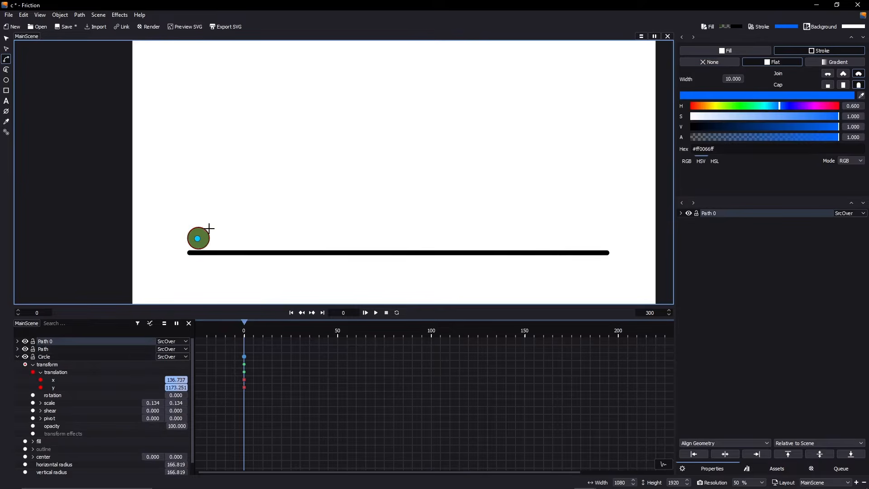
click(245, 134)
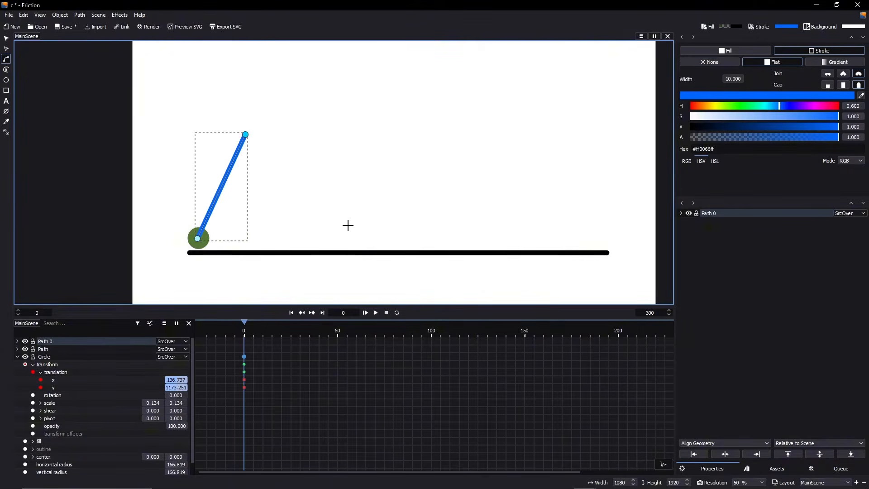
click(305, 243)
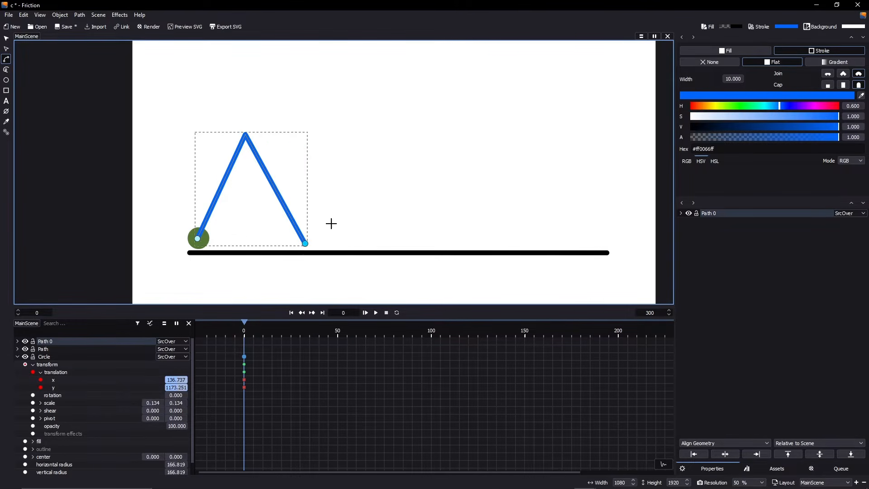
click(351, 182)
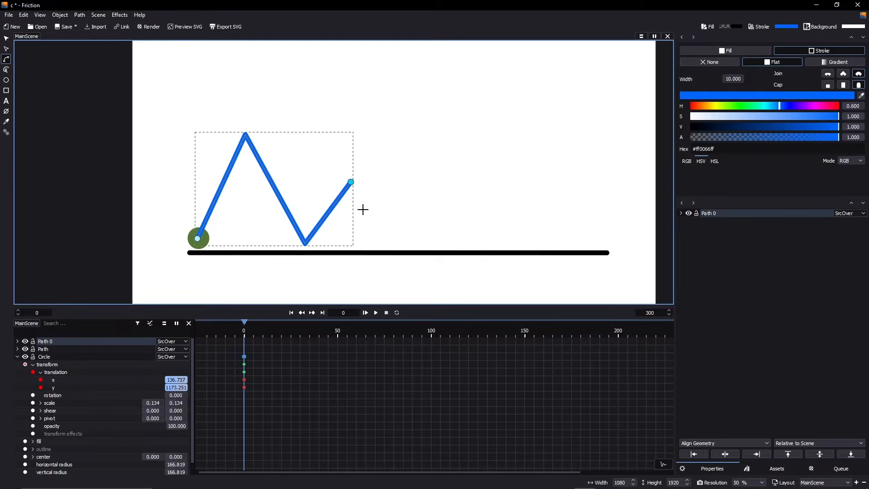
click(385, 245)
click(418, 212)
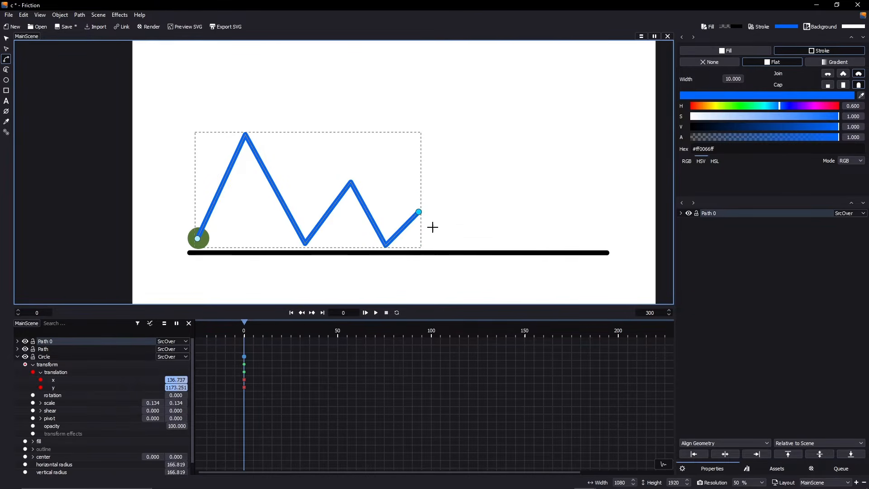
click(447, 246)
click(472, 228)
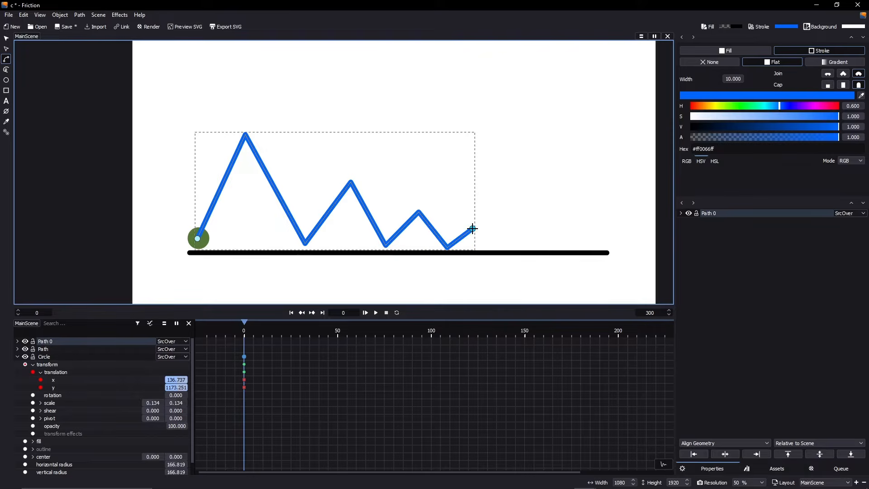
click(494, 247)
click(517, 240)
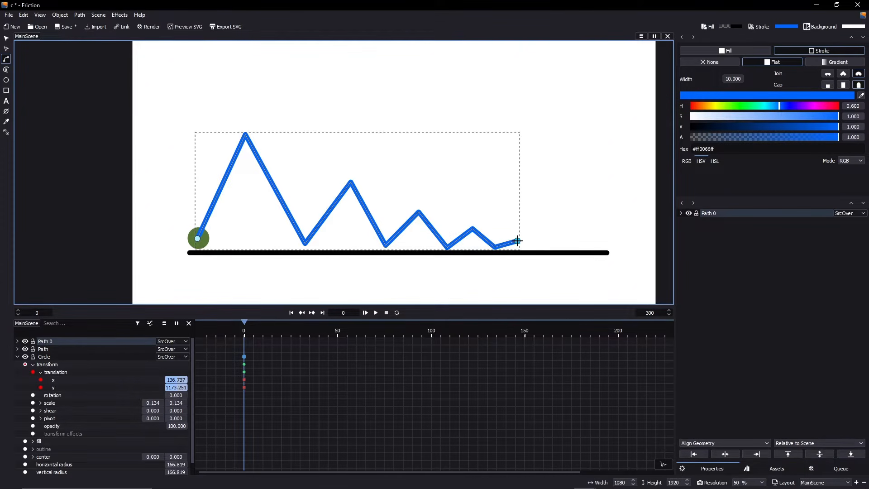
click(527, 249)
click(543, 240)
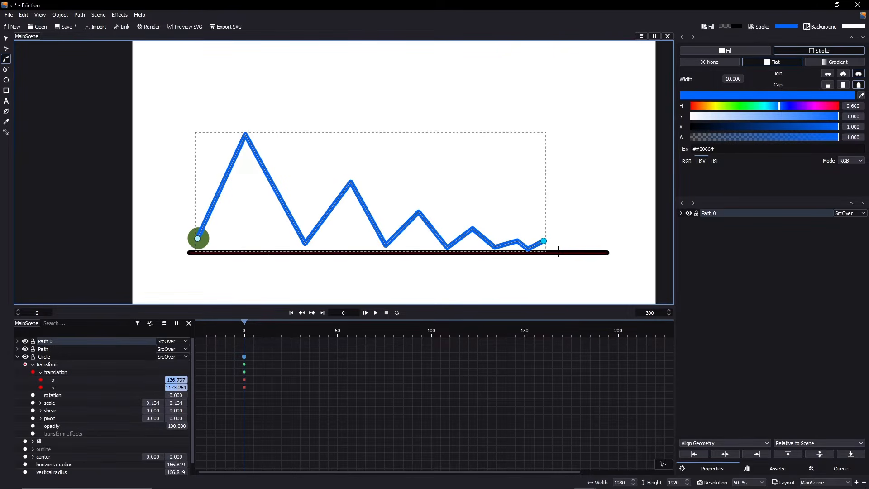
click(555, 247)
click(567, 246)
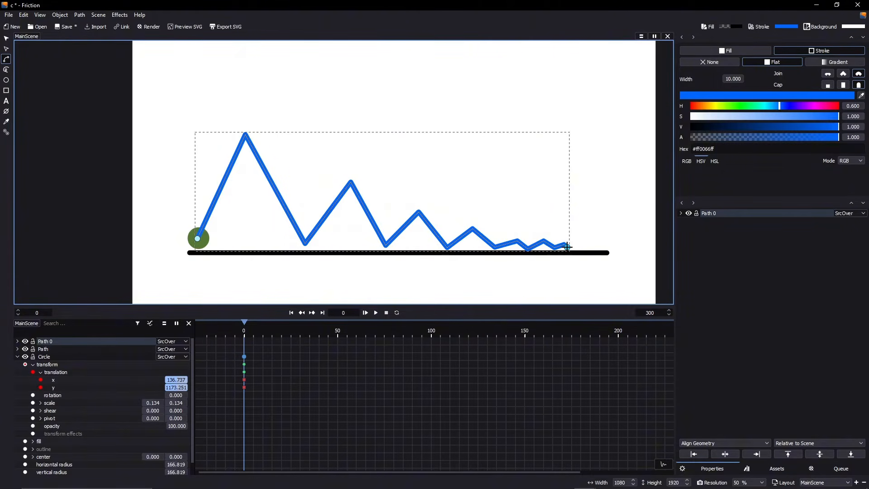
click(575, 247)
Select all nodes of the zigzag path and convert its segments into curves
key(F2)
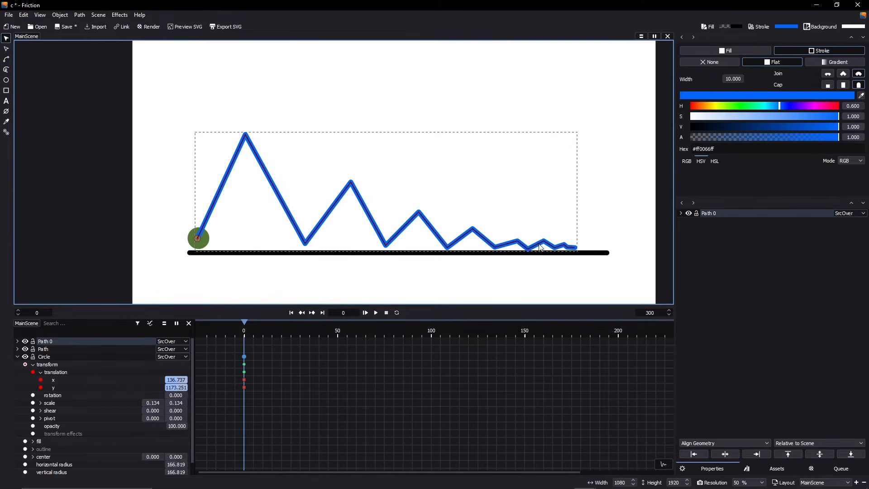
drag(617, 106, 137, 279)
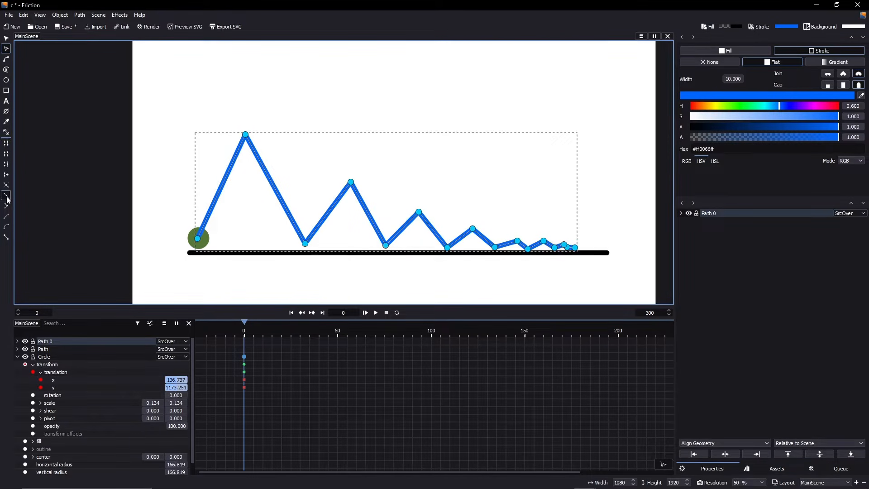
click(7, 227)
Shape the path's first bounce into a rounded arch by pulling out the curve handles at its start node and first peak
drag(198, 238, 198, 216)
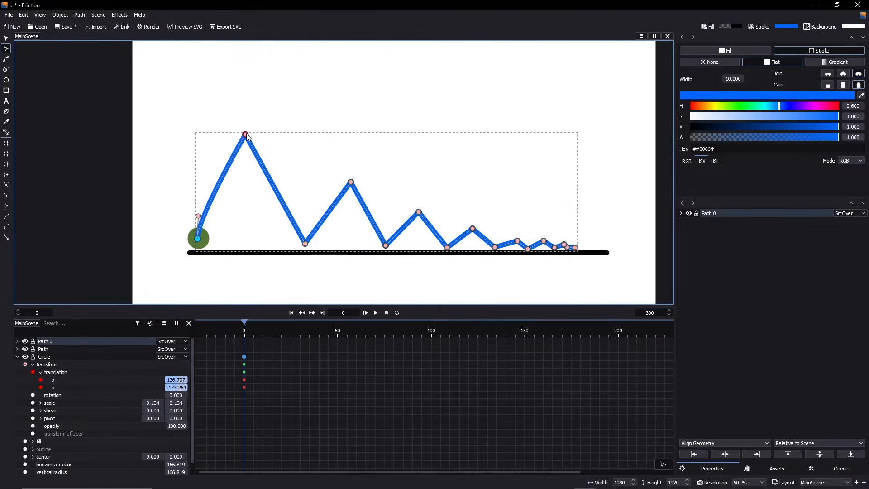
mouse_move(247, 135)
mouse_down()
mouse_move(258, 136)
mouse_move(232, 134)
mouse_up()
click(299, 245)
Pull out the curve handles at the path's first low point and angle the outgoing handle up toward the second peak
drag(305, 244, 304, 244)
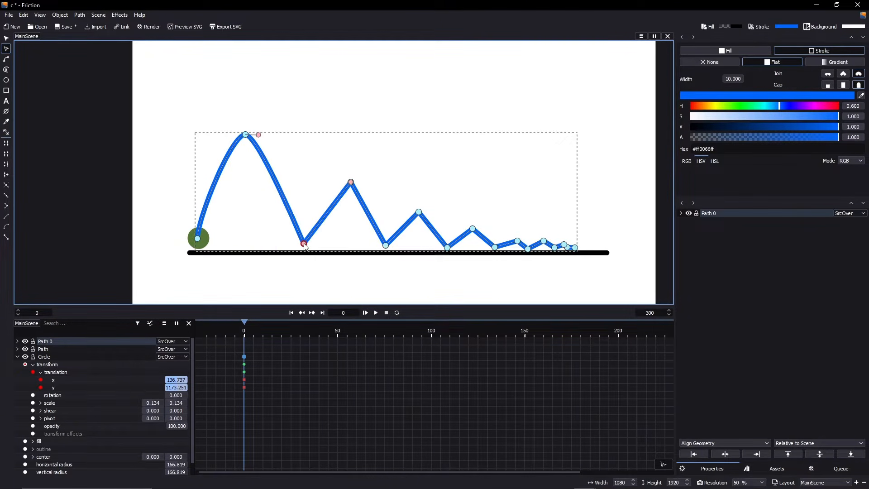
scroll(304, 244, up, 6)
drag(304, 244, 285, 242)
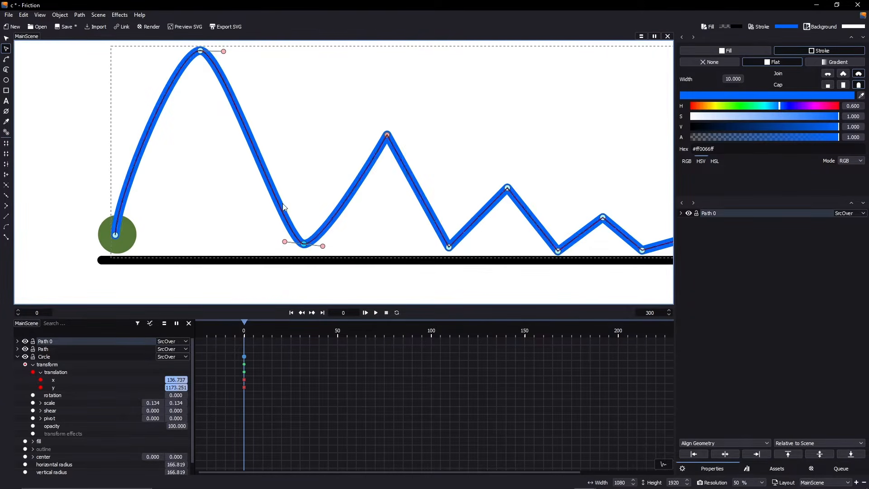
scroll(303, 195, down, 4)
scroll(278, 228, up, 3)
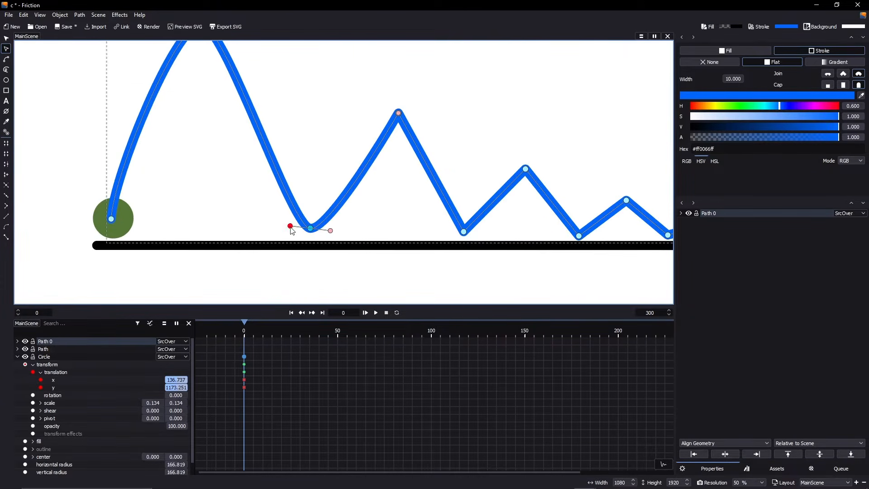
drag(290, 228, 288, 229)
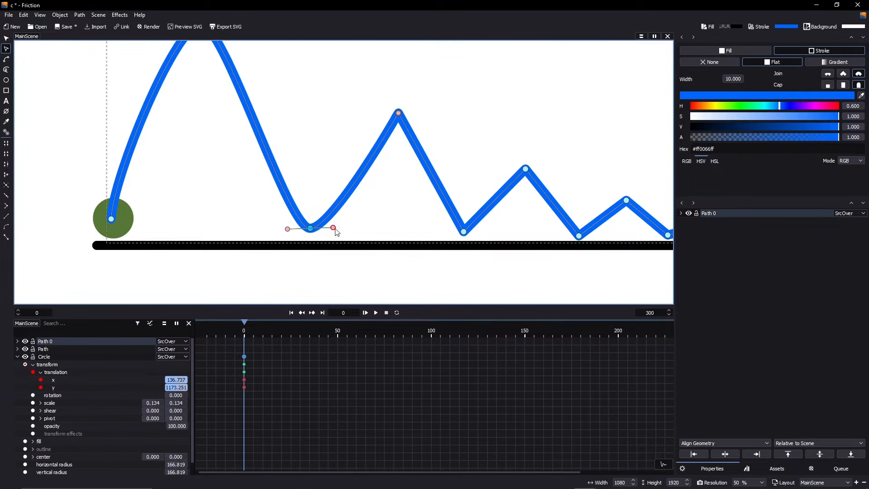
drag(337, 232, 335, 217)
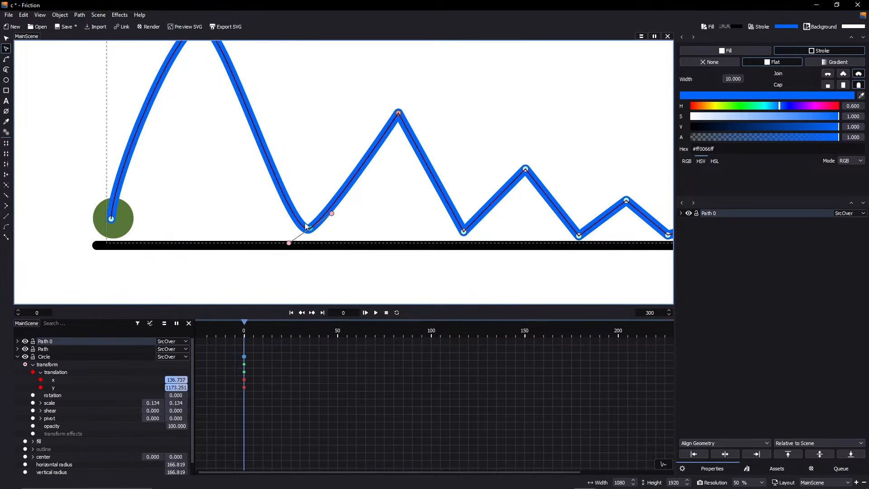
drag(332, 213, 327, 202)
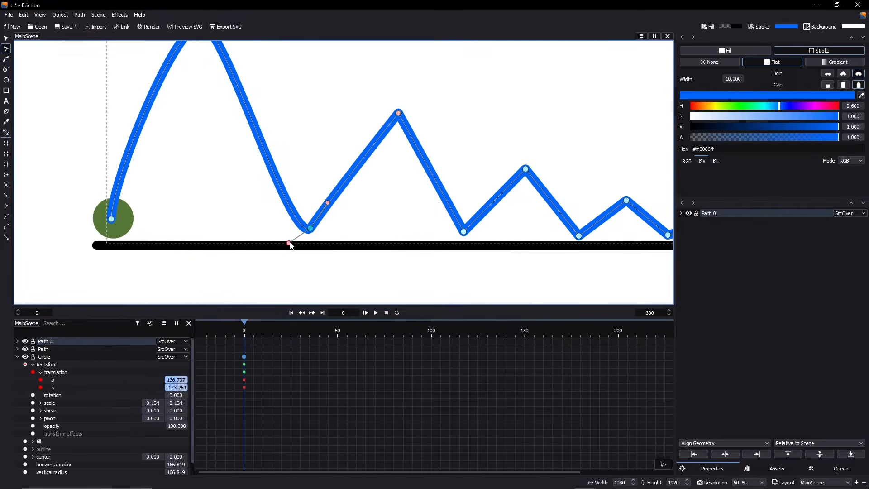
Sharpen the path's first low point into a slightly raised corner and round the second peak by pulling out its curve handles
drag(289, 243, 293, 196)
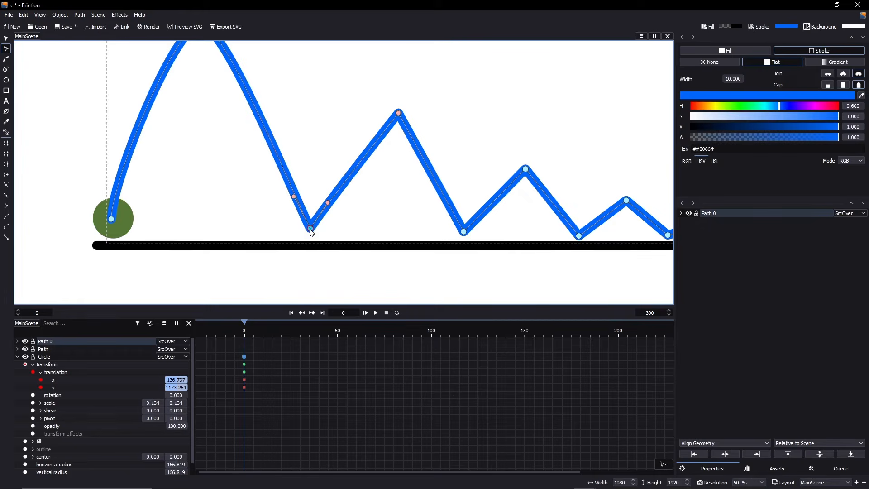
drag(310, 228, 310, 223)
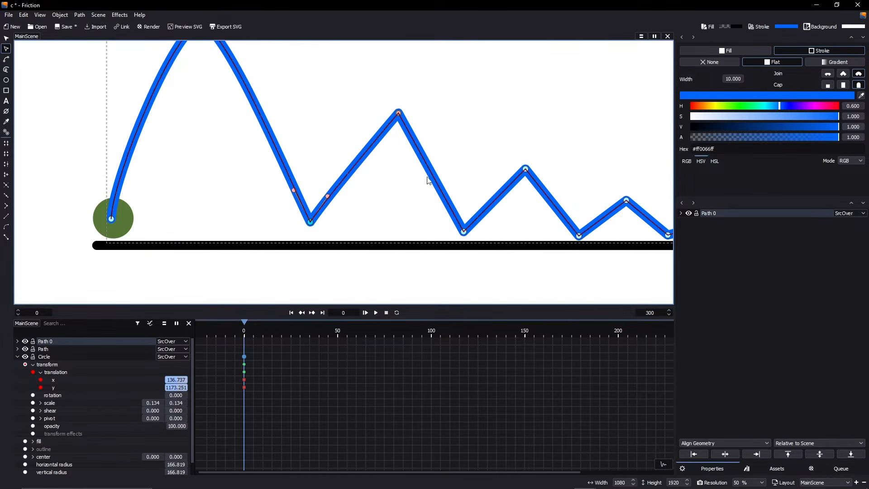
drag(438, 122, 413, 169)
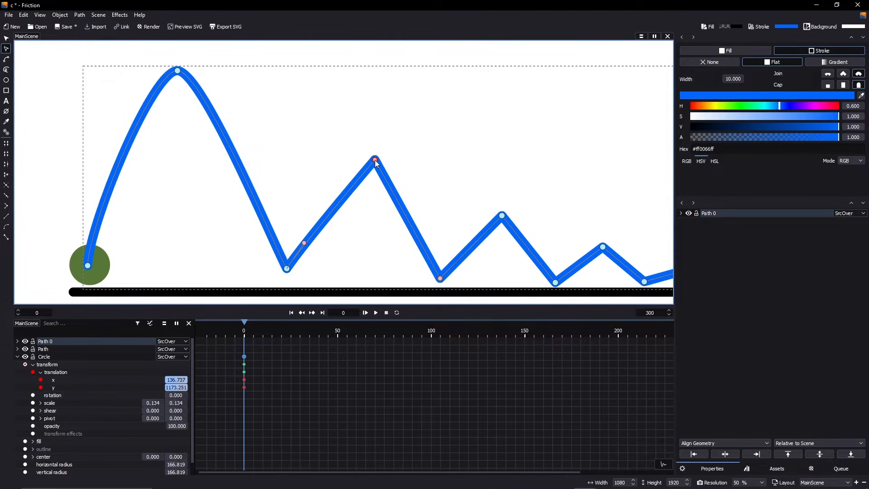
drag(375, 159, 345, 161)
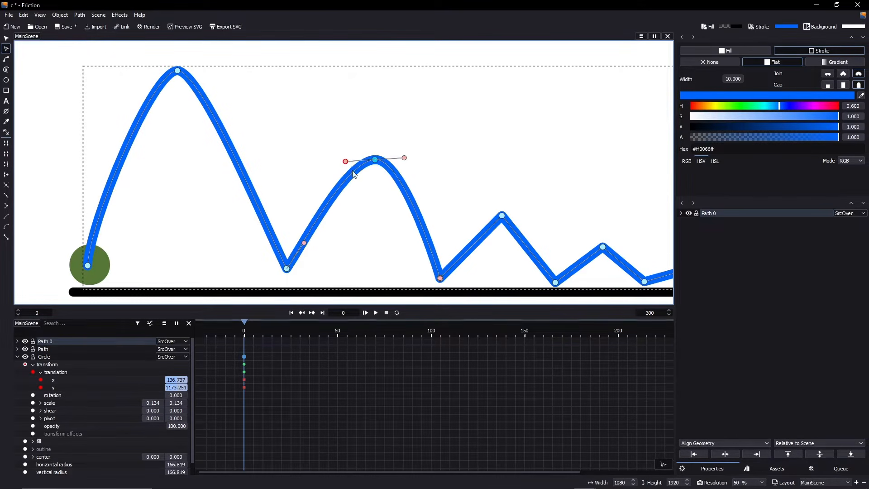
Round the path's third and fourth peaks into smooth arches by pulling out symmetric curve handles at each peak node
drag(438, 223, 359, 217)
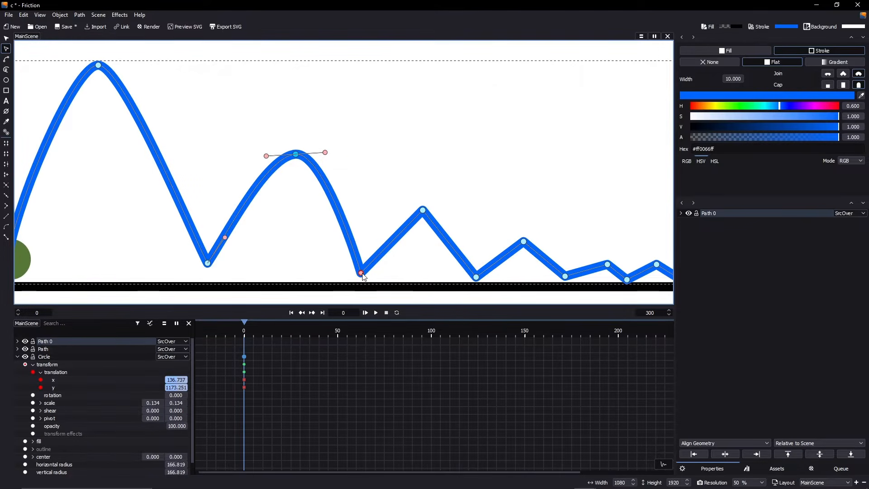
mouse_move(423, 211)
mouse_down()
mouse_move(416, 212)
mouse_move(426, 212)
mouse_up()
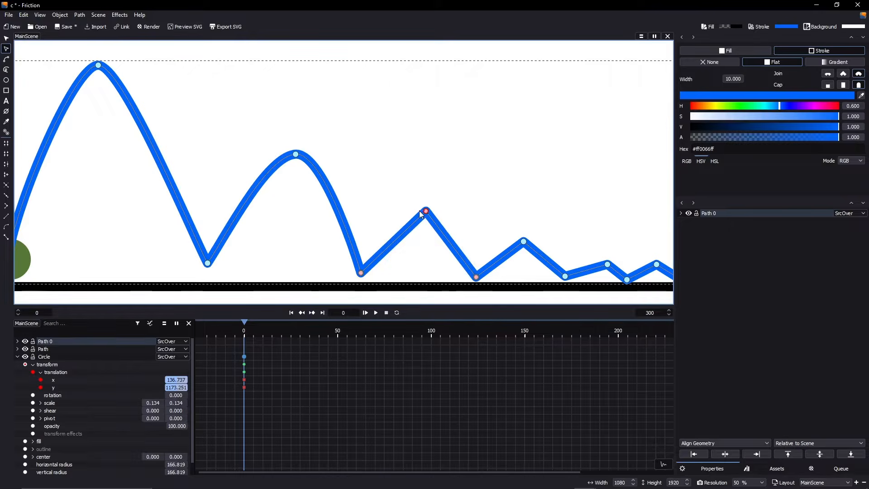
click(417, 211)
mouse_move(425, 211)
mouse_down()
mouse_move(417, 211)
mouse_move(423, 211)
mouse_up()
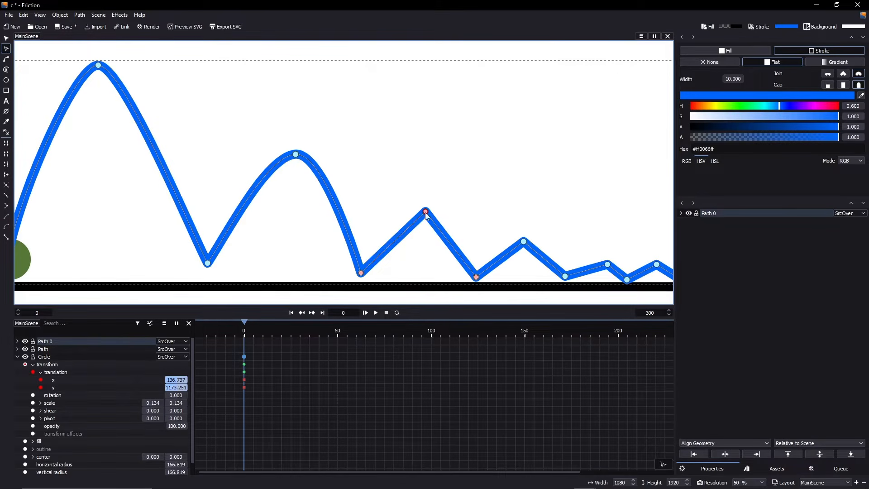
drag(425, 212, 444, 211)
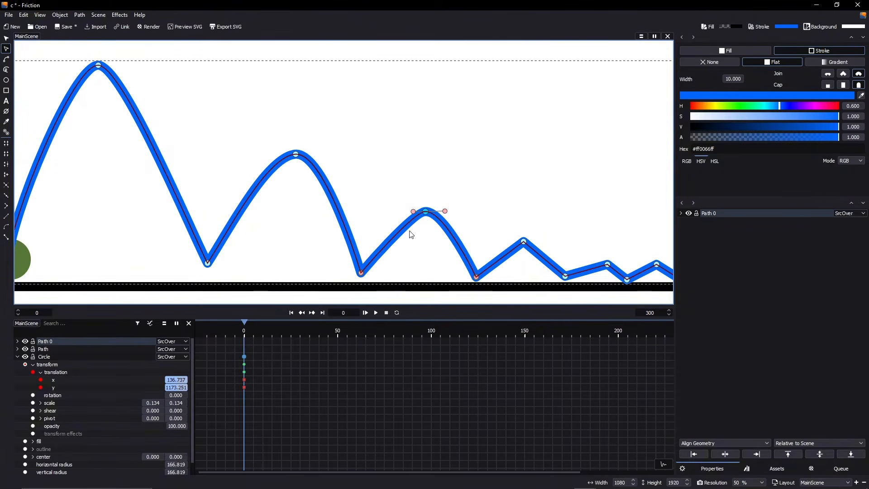
click(4, 197)
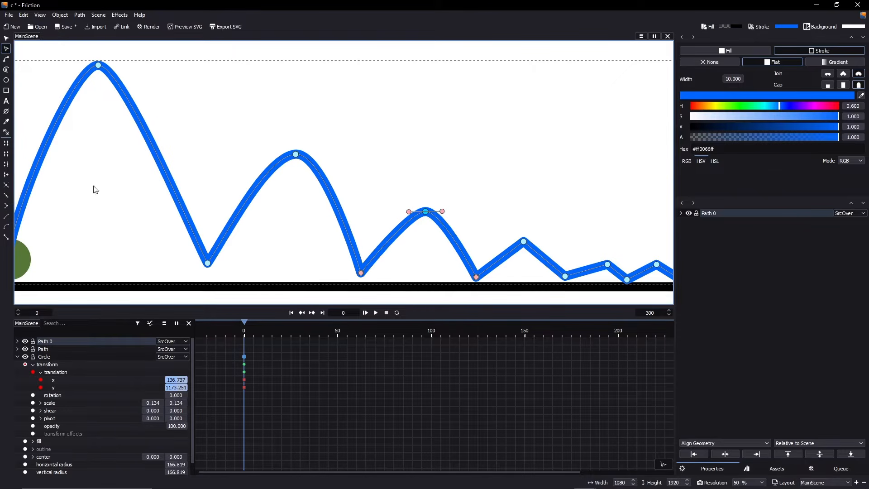
drag(440, 212, 445, 212)
click(524, 242)
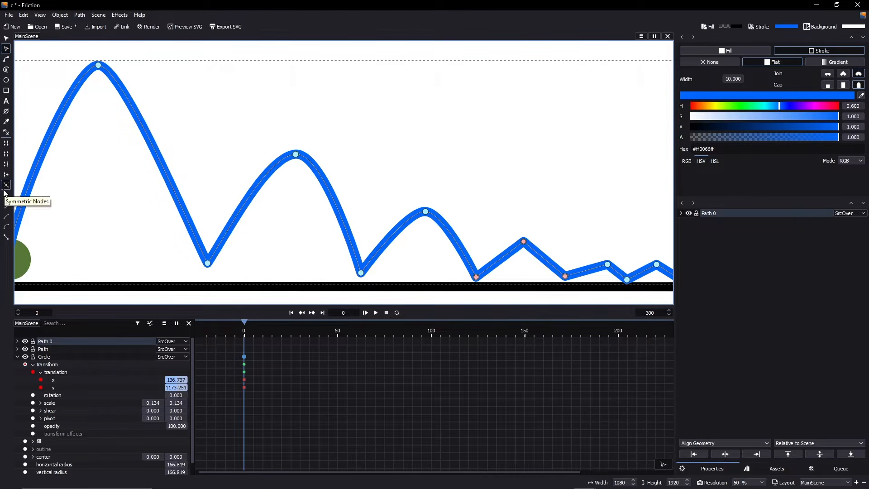
drag(525, 243, 506, 242)
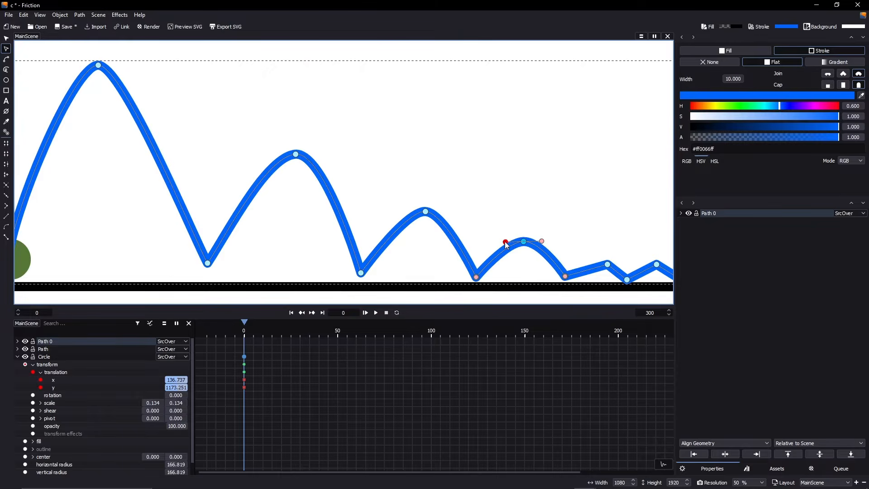
Set the bounce path's stroke width to 2.100
drag(560, 263, 415, 233)
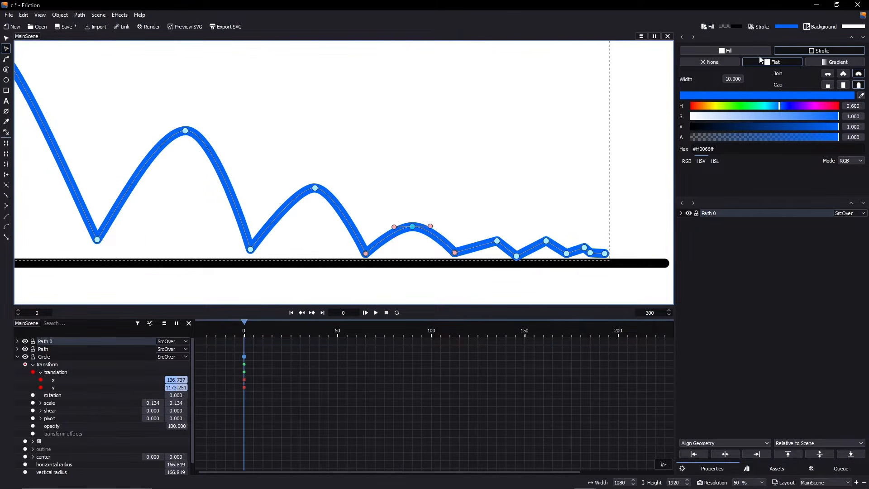
drag(736, 77, 701, 76)
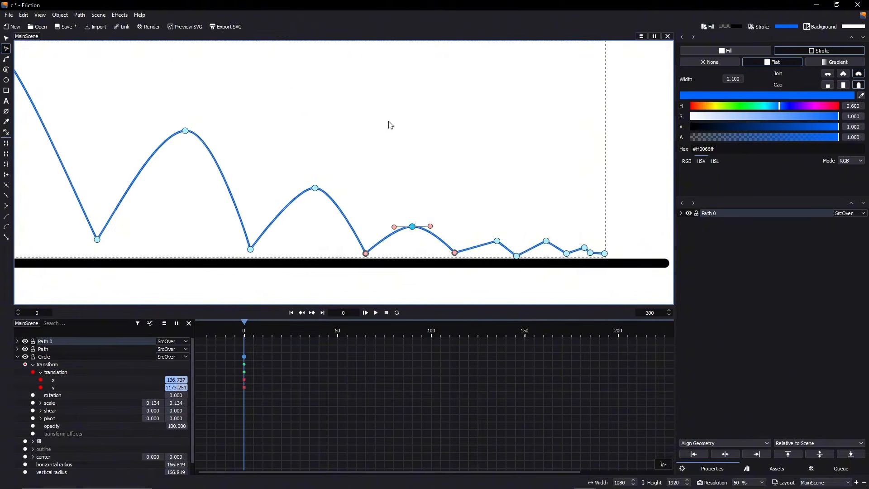
Widen the arches at the path's first and third peaks by lengthening the curve handles on their outgoing sides
scroll(355, 121, down, 1)
drag(351, 120, 531, 123)
scroll(522, 122, down, 1)
drag(381, 95, 389, 174)
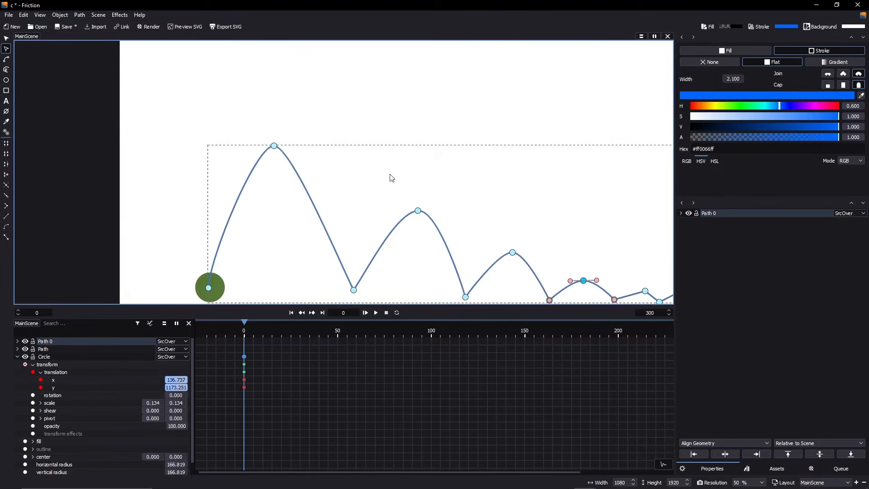
click(273, 147)
drag(290, 147, 307, 146)
drag(490, 210, 271, 141)
click(294, 183)
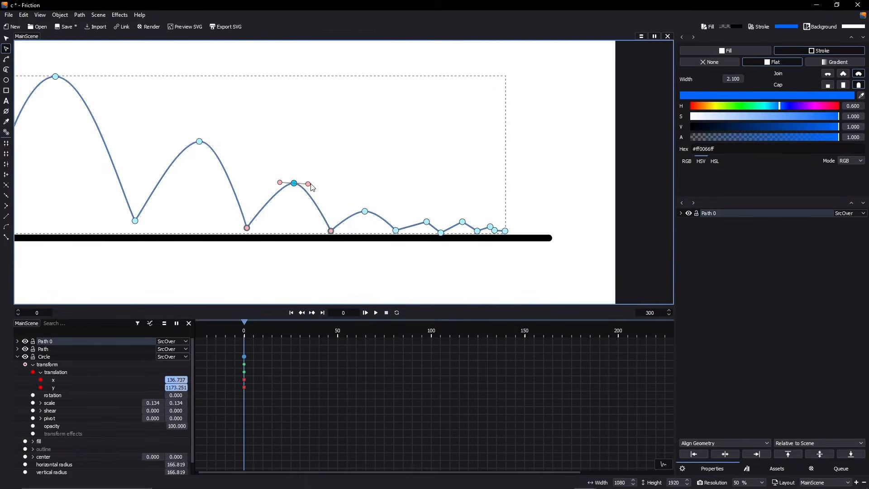
drag(309, 183, 312, 183)
Pull out the curve handles at the path's second low point and make it a corner node with both handles angled upward
mouse_move(247, 228)
mouse_down()
mouse_move(257, 221)
mouse_move(239, 221)
mouse_up()
click(246, 228)
click(6, 206)
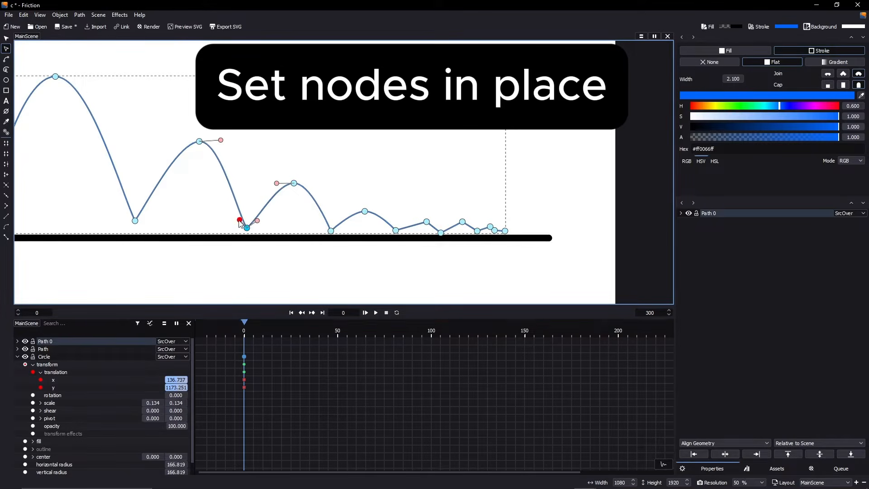
Raise the path's second and third low points and its fourth peak slightly, adjusting the second low point's incoming handle
scroll(241, 221, up, 3)
scroll(256, 250, down, 2)
drag(257, 251, 256, 243)
drag(249, 236, 250, 234)
drag(343, 254, 343, 244)
drag(377, 234, 377, 222)
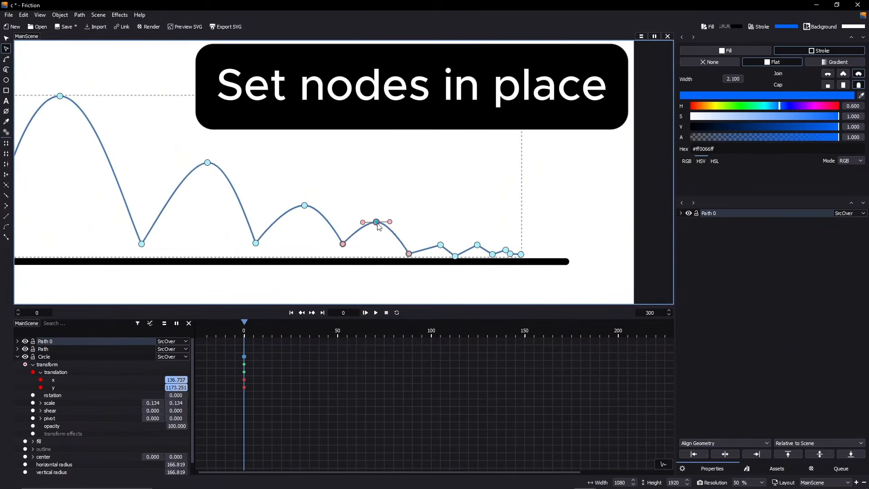
Make the path's fourth low point a corner node with handles angled upward and round the fifth peak
mouse_move(409, 253)
mouse_down()
mouse_move(419, 258)
mouse_move(419, 248)
mouse_move(399, 254)
mouse_up()
click(5, 205)
scroll(419, 245, up, 8)
drag(375, 243, 415, 236)
mouse_move(465, 247)
mouse_down()
mouse_move(480, 248)
mouse_move(457, 234)
mouse_up()
click(4, 207)
drag(416, 236, 418, 240)
Make the path's fifth low point a slightly raised corner node and pull out the sixth peak's curve handle
drag(497, 271, 487, 251)
click(6, 206)
drag(497, 262, 498, 256)
drag(544, 247, 537, 246)
Raise the path's sixth low point and delete the two nodes between it and the path's end node
scroll(532, 248, down, 9)
drag(469, 224, 357, 220)
scroll(477, 248, up, 12)
drag(348, 263, 349, 244)
click(388, 250)
key(Delete)
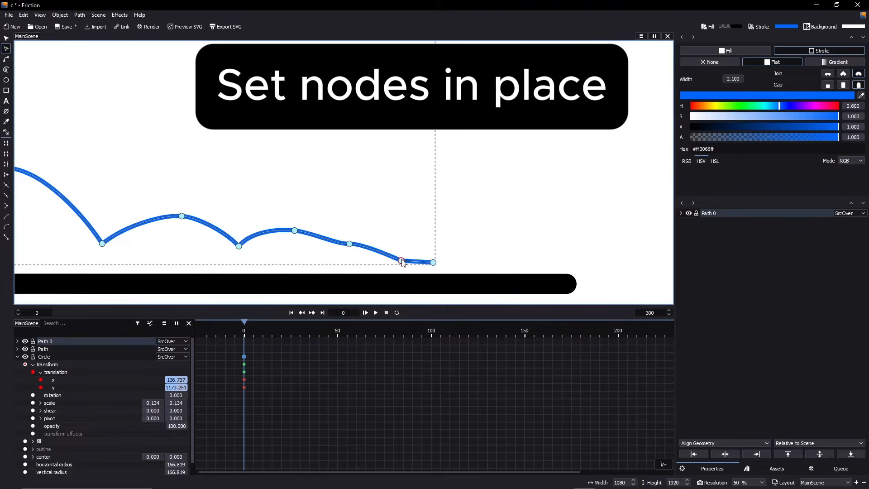
click(401, 262)
key(Delete)
Shape the last small arch with a corner node at its end and level the path's end node with that corner
drag(433, 262, 433, 242)
click(350, 244)
click(6, 206)
drag(339, 246, 297, 233)
drag(251, 231, 256, 238)
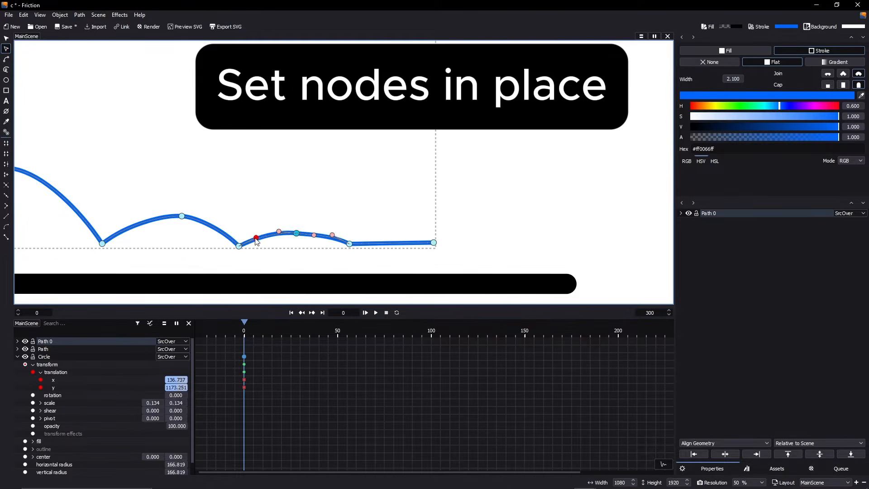
drag(433, 243, 432, 243)
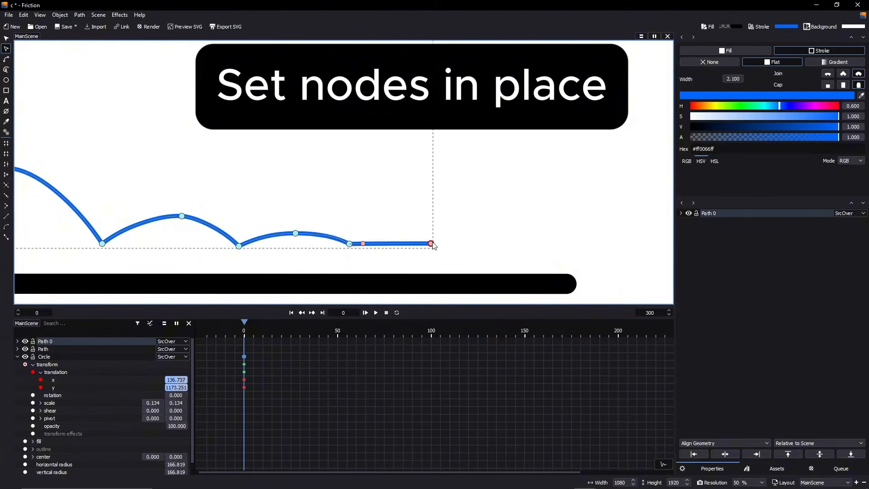
Apply the Follow Path transform effect to the green circle and save the project
scroll(433, 244, down, 13)
drag(284, 204, 459, 193)
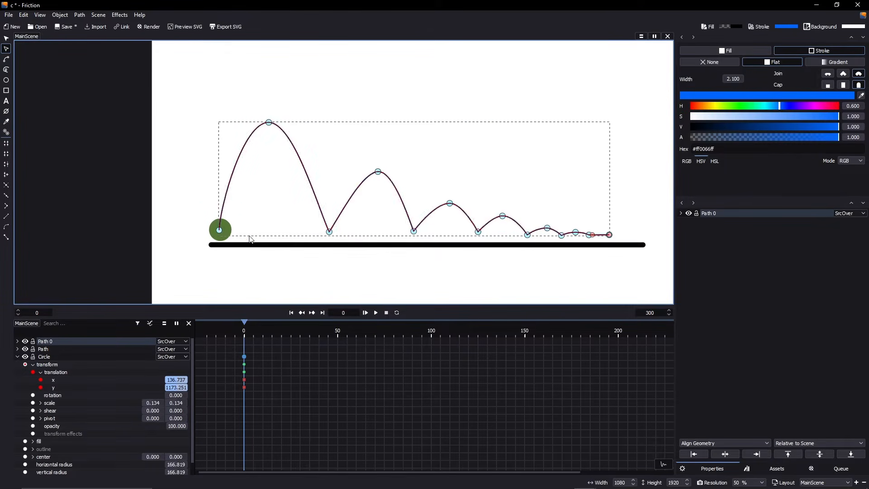
click(218, 238)
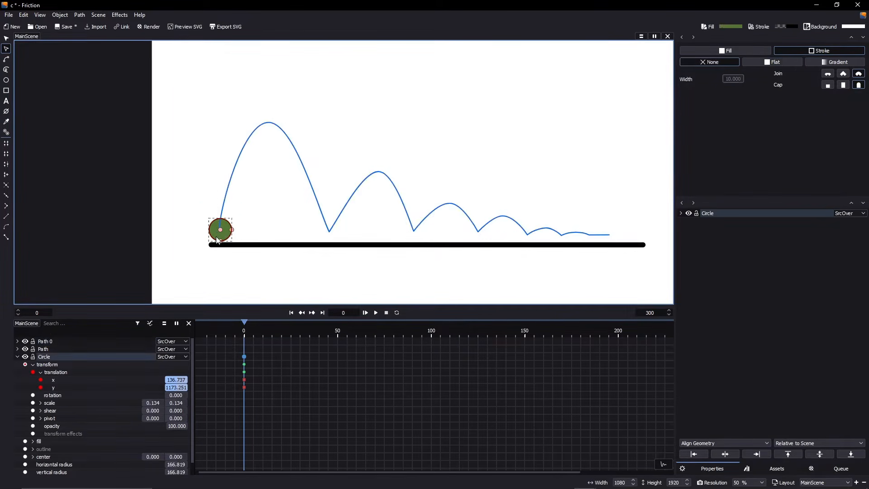
click(101, 16)
mouse_move(120, 16)
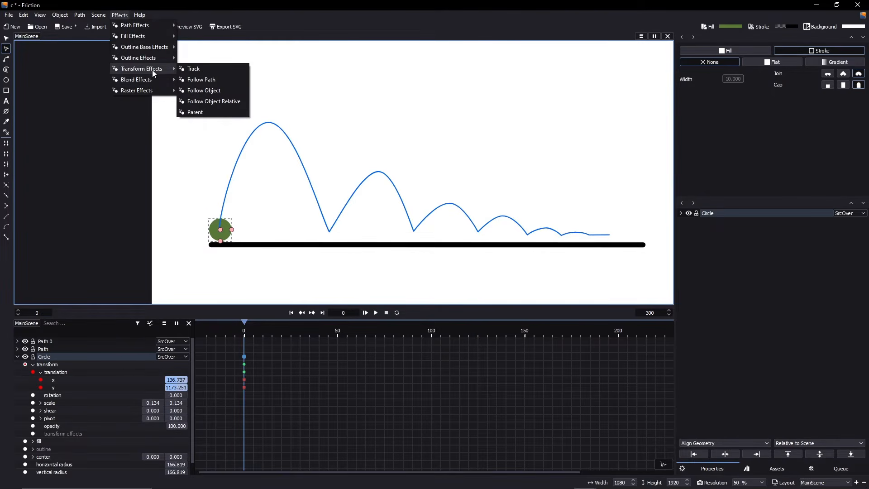
click(210, 84)
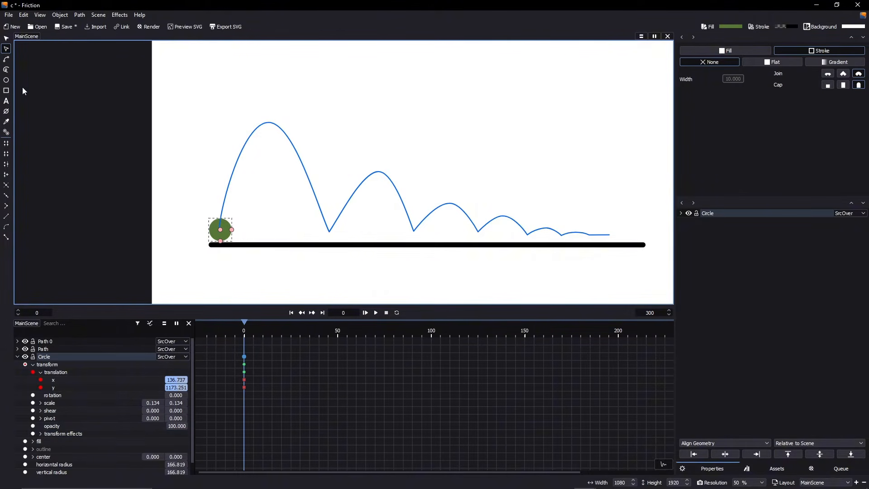
click(67, 27)
Set the target of the circle's follow path effect to Path 0
scroll(78, 346, down, 1)
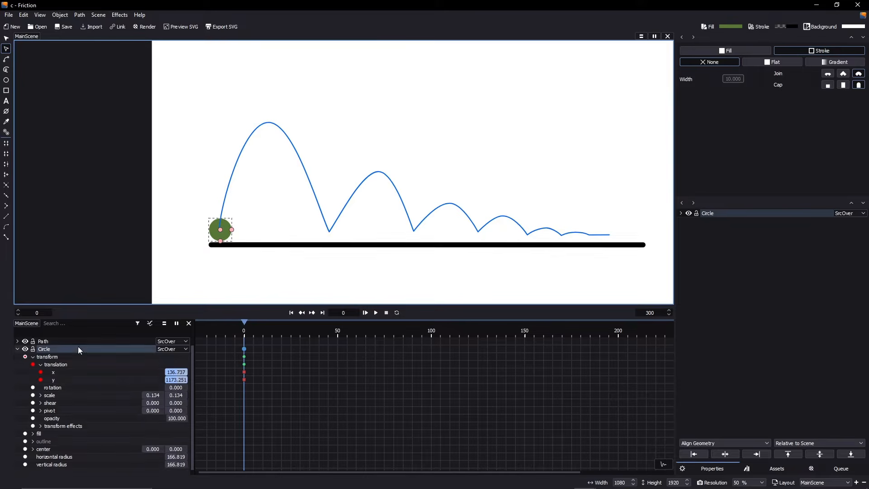
click(37, 427)
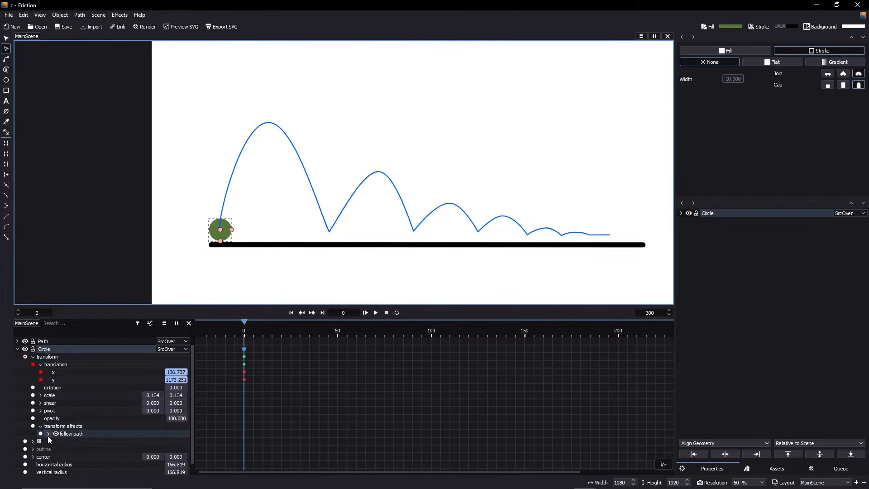
click(131, 442)
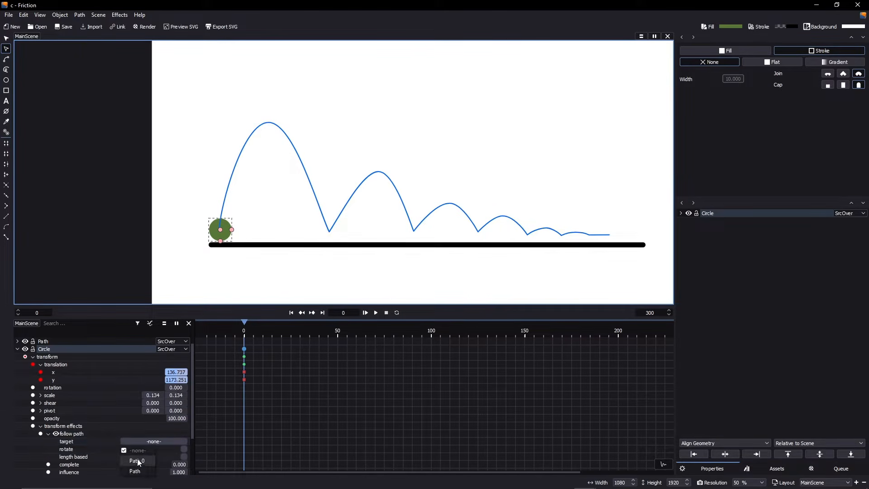
click(76, 349)
click(224, 203)
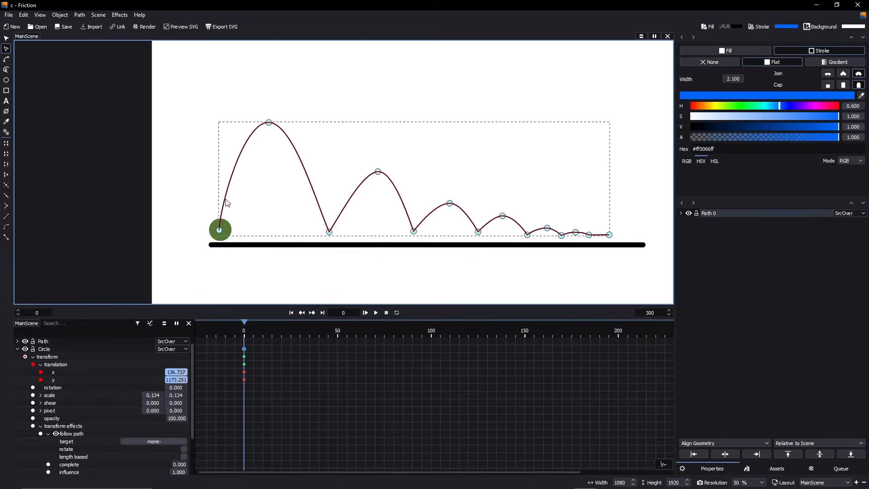
click(162, 441)
click(146, 459)
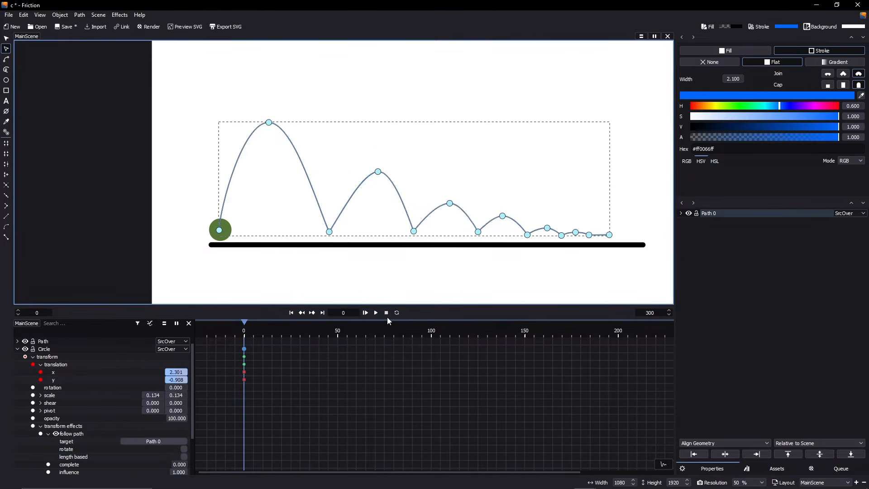
Set the follow path effect's complete value to 1.000 to move the ball to the end of the path
drag(290, 331, 246, 334)
scroll(179, 442, down, 2)
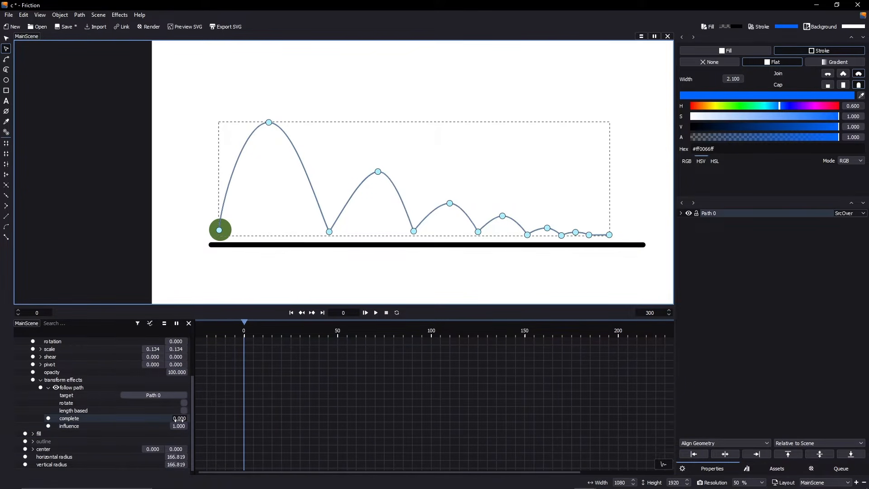
drag(177, 419, 223, 419)
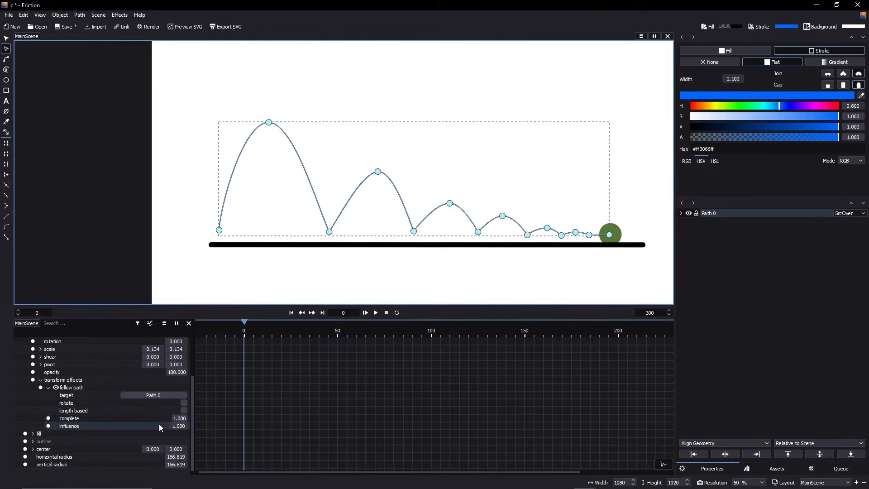
Level the bounce path's ground contacts by nudging up the landing nodes after the first and fourth arches
scroll(392, 267, up, 2)
drag(421, 224, 359, 241)
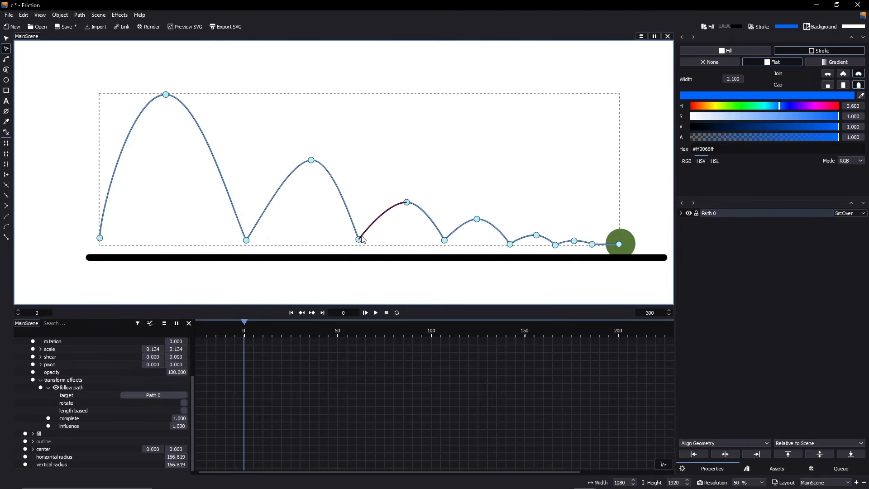
click(246, 240)
drag(245, 238, 246, 237)
drag(400, 234, 315, 246)
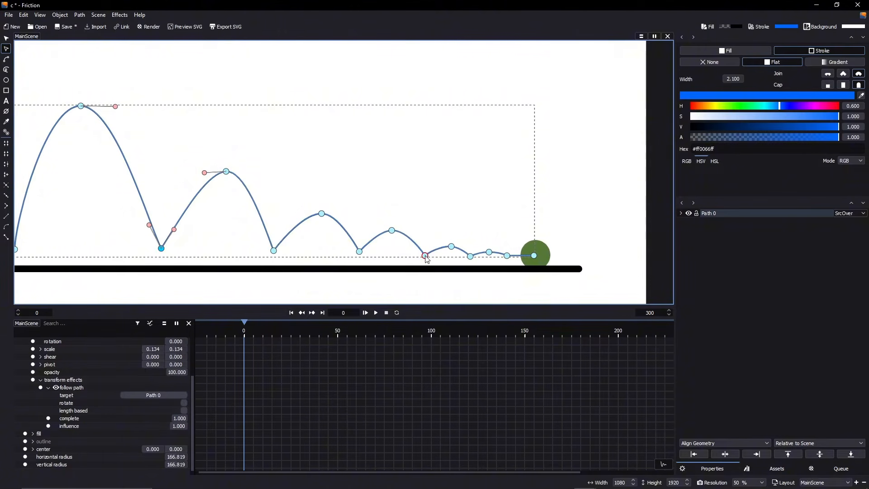
drag(428, 259, 427, 254)
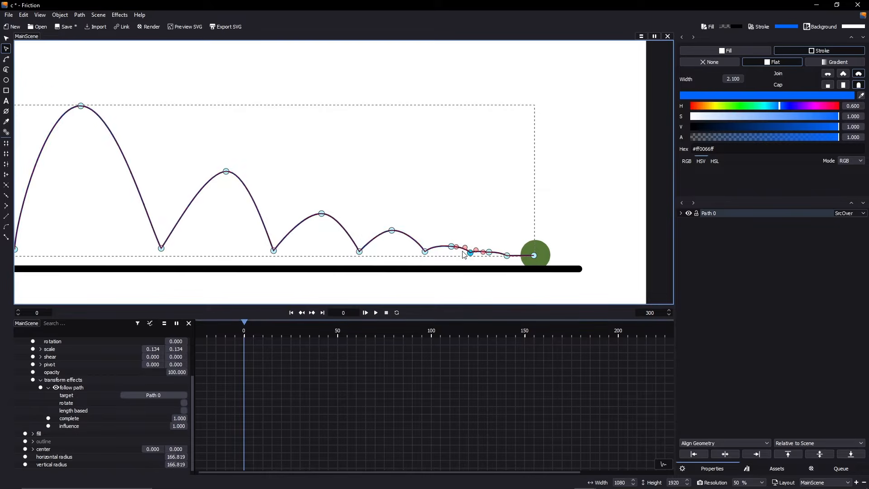
Raise the peak and landing nodes of the path's last two small arches and level the end node with them
scroll(466, 256, up, 2)
click(449, 244)
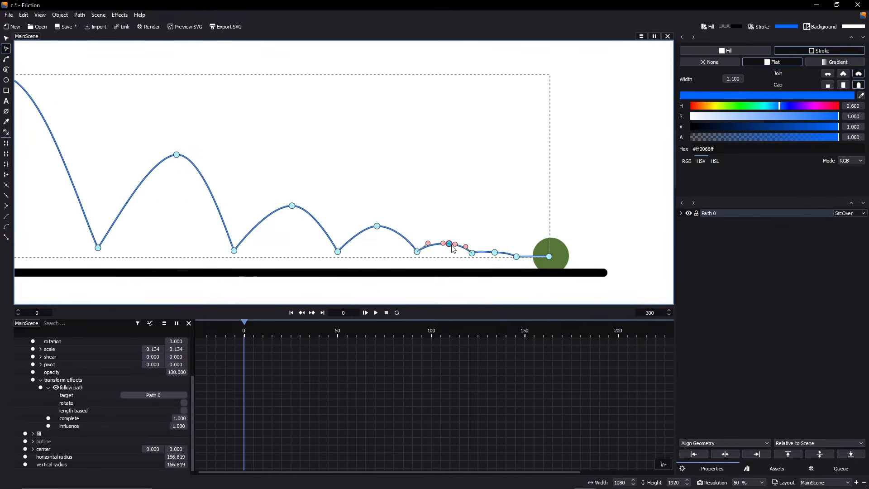
drag(450, 245, 472, 251)
click(472, 253)
click(495, 252)
drag(495, 251, 550, 250)
click(516, 256)
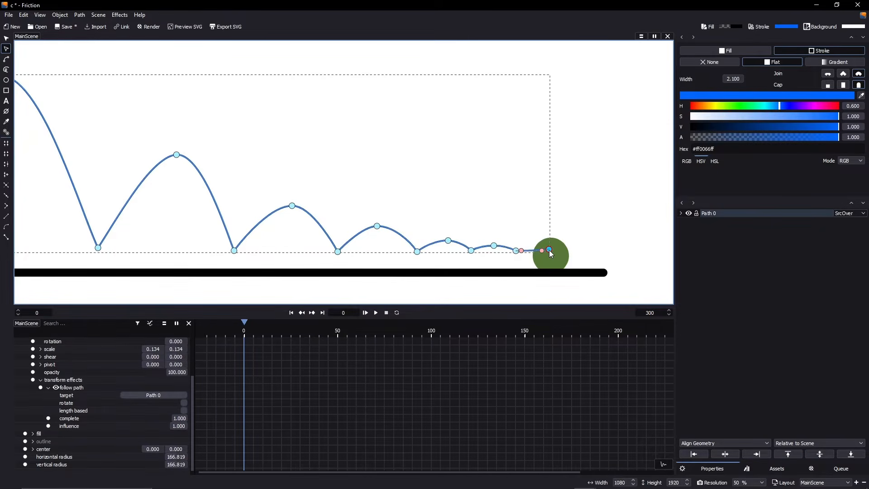
drag(549, 251, 549, 251)
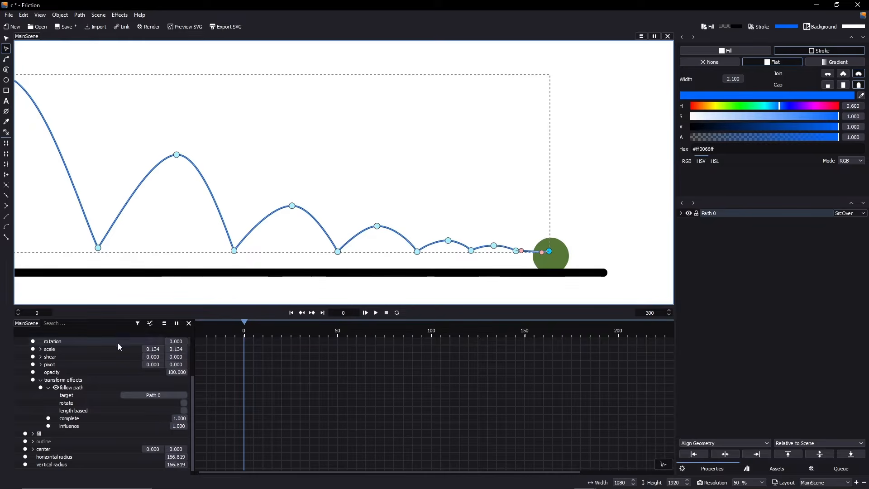
Set the follow path effect's complete value to 0.000 and lower the path's start node slightly
scroll(224, 277, down, 5)
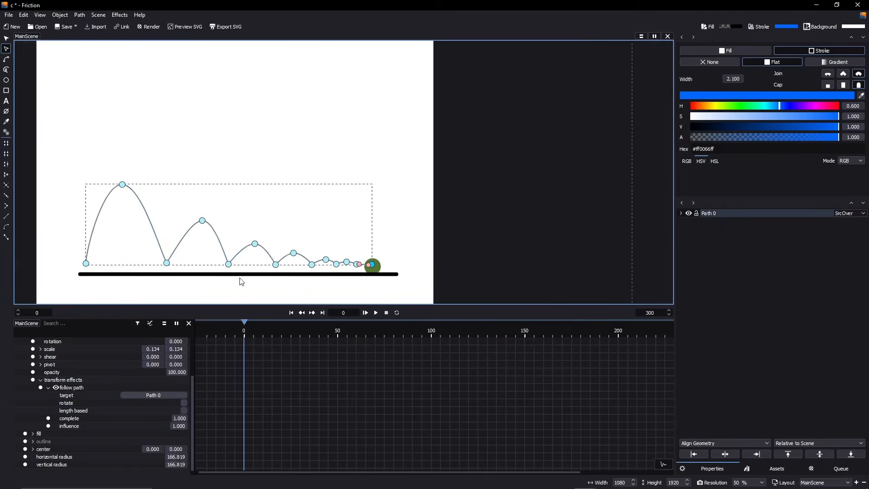
drag(180, 420, 119, 420)
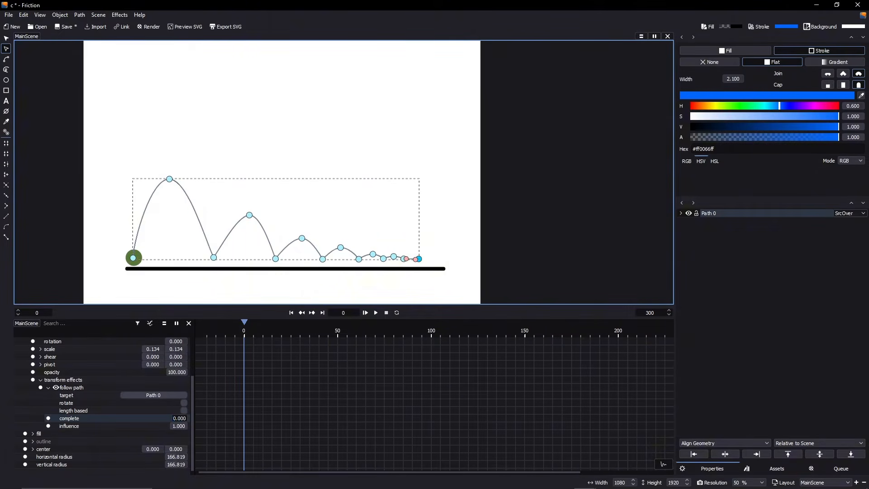
scroll(208, 250, up, 5)
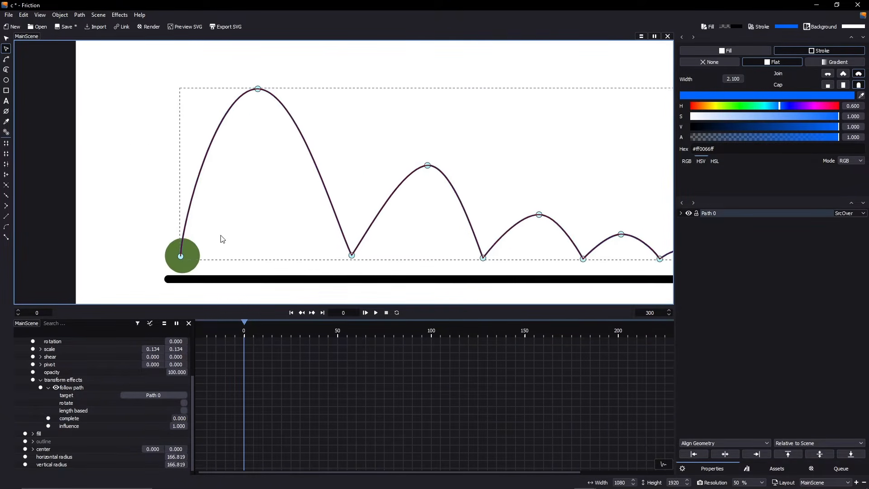
click(187, 256)
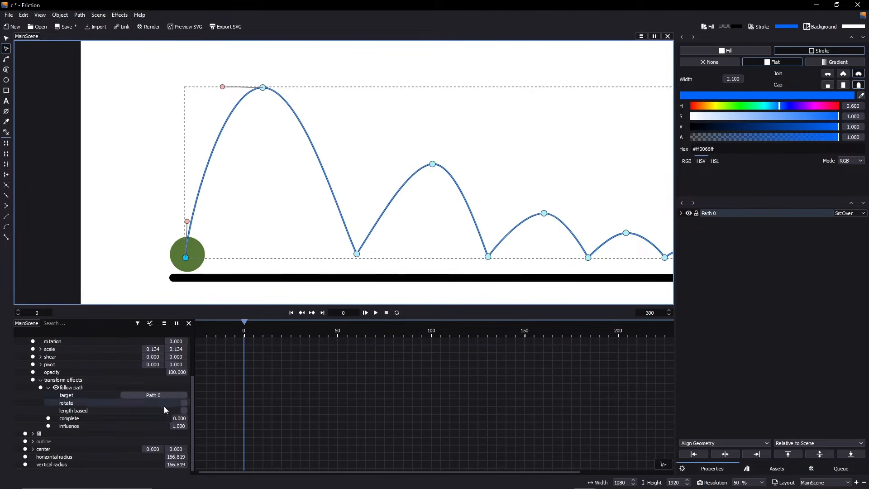
Set the complete value to 0.542 to move the ball off the start, and level the landing nodes after the first and third arches
drag(177, 418, 203, 418)
scroll(185, 259, up, 4)
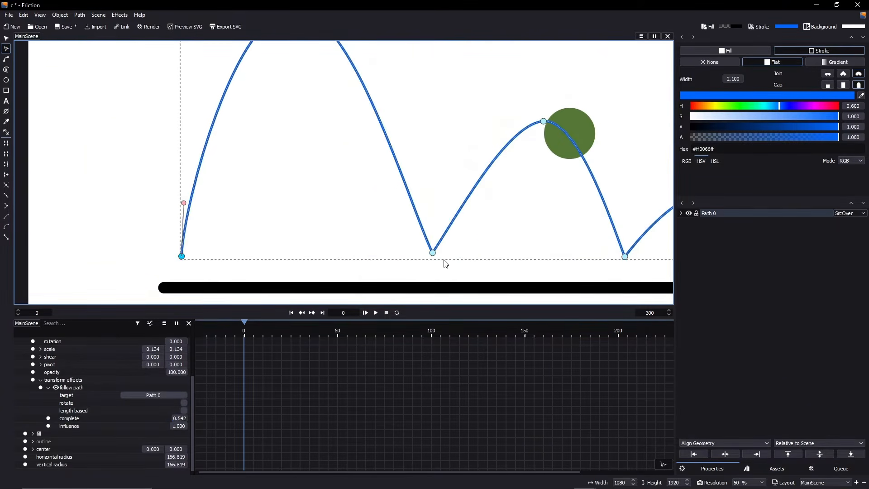
click(433, 252)
drag(432, 254, 268, 249)
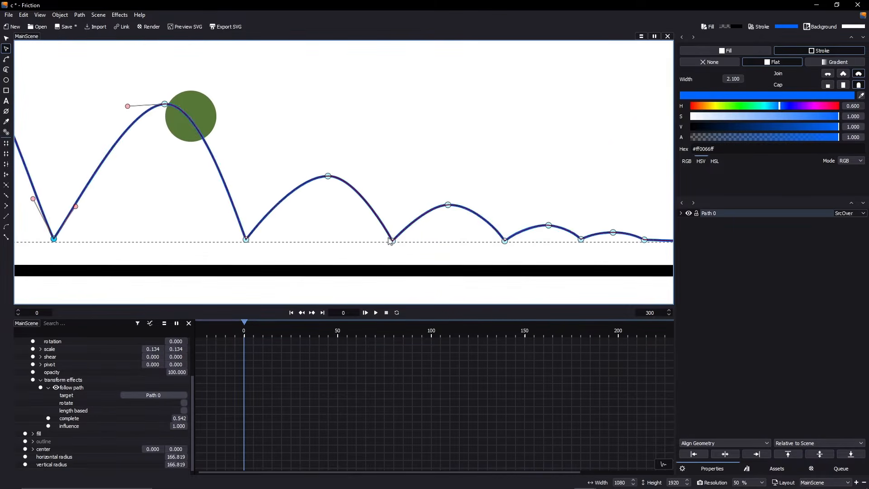
click(393, 240)
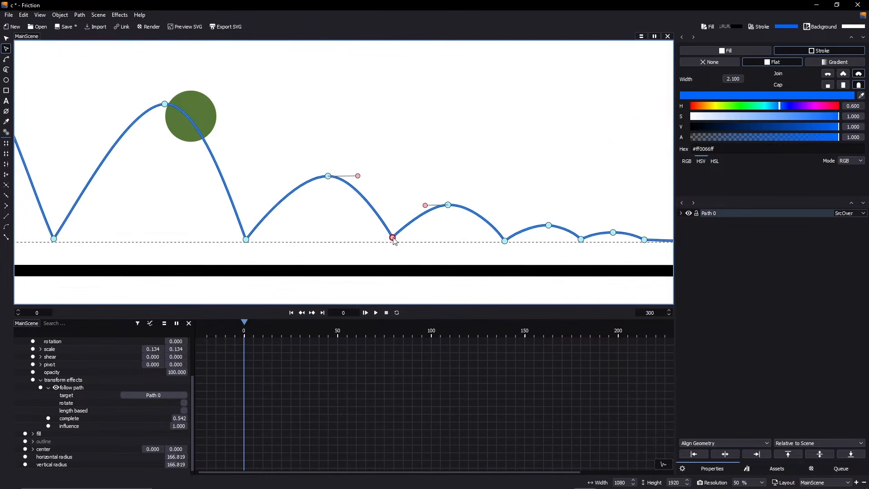
drag(424, 240, 312, 238)
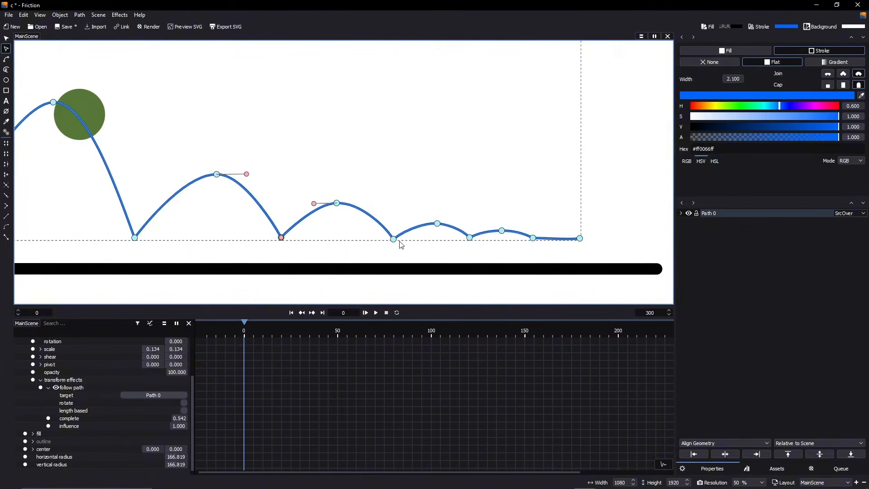
Level the landing nodes after the fourth, fifth and sixth arches and raise the path's end node to match
drag(394, 240, 395, 240)
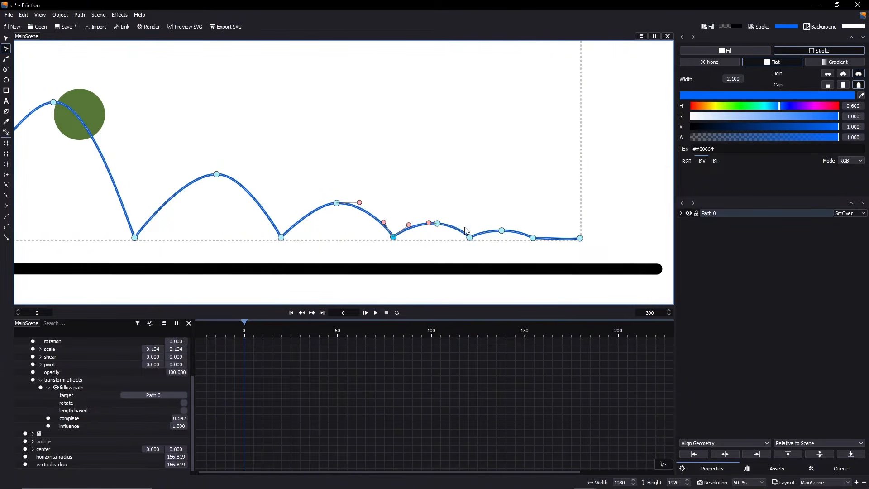
click(470, 237)
drag(470, 238, 470, 237)
drag(535, 234, 430, 235)
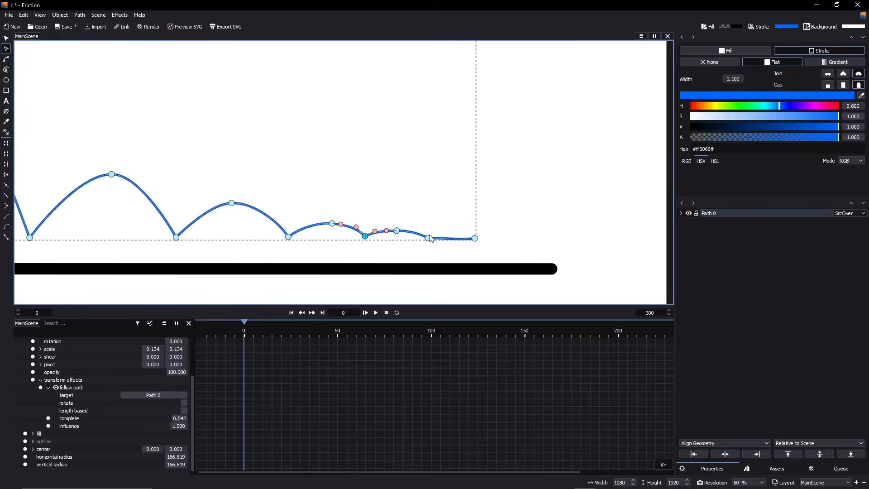
click(428, 238)
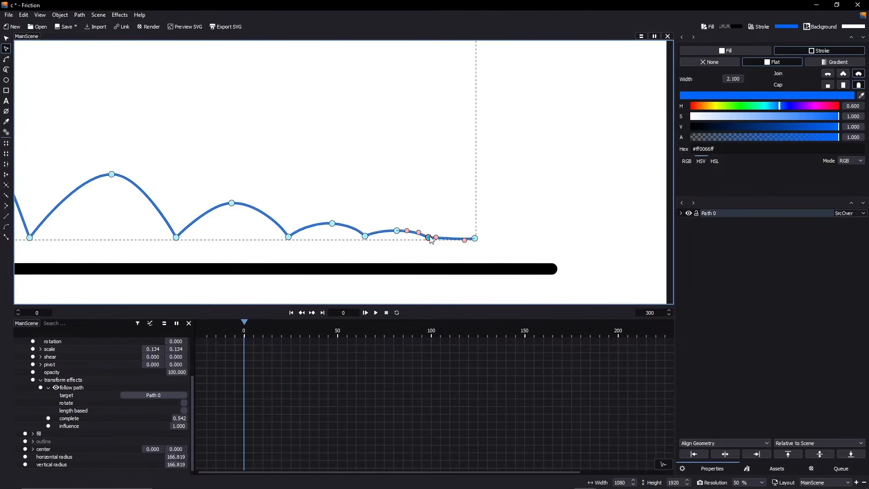
drag(476, 239, 464, 236)
Save the project with the corrected bounce path
scroll(357, 260, down, 10)
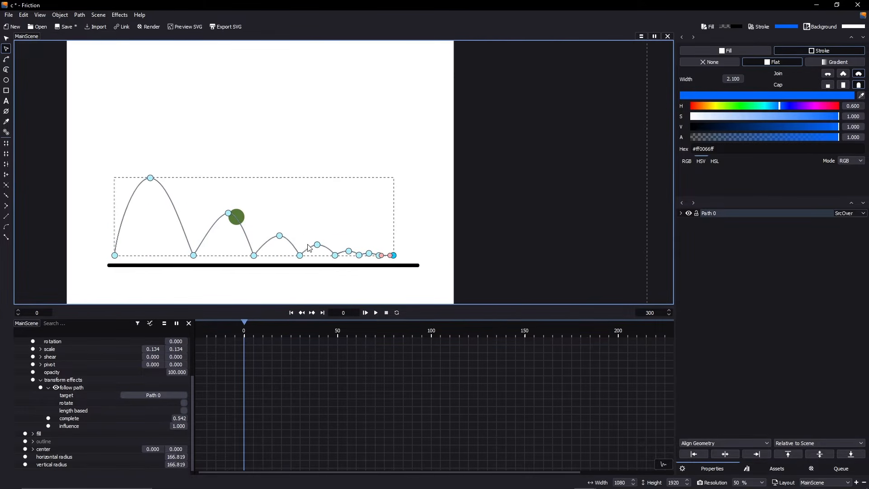
drag(306, 230, 372, 230)
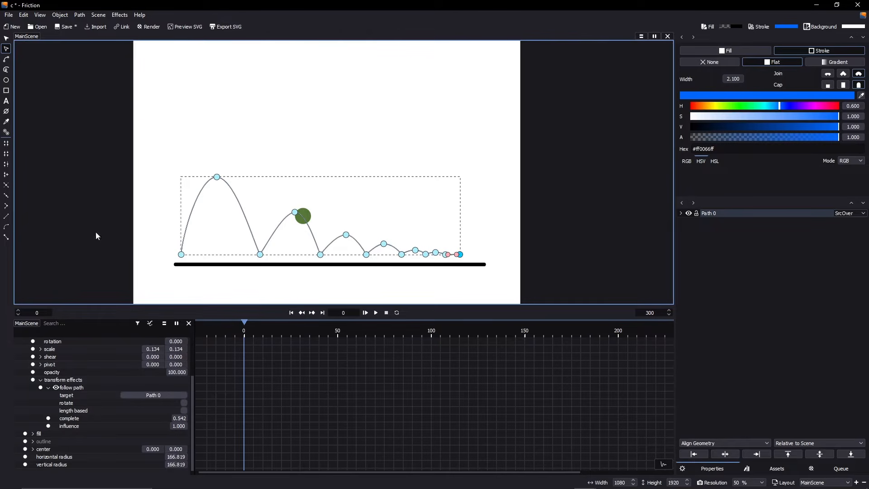
click(63, 26)
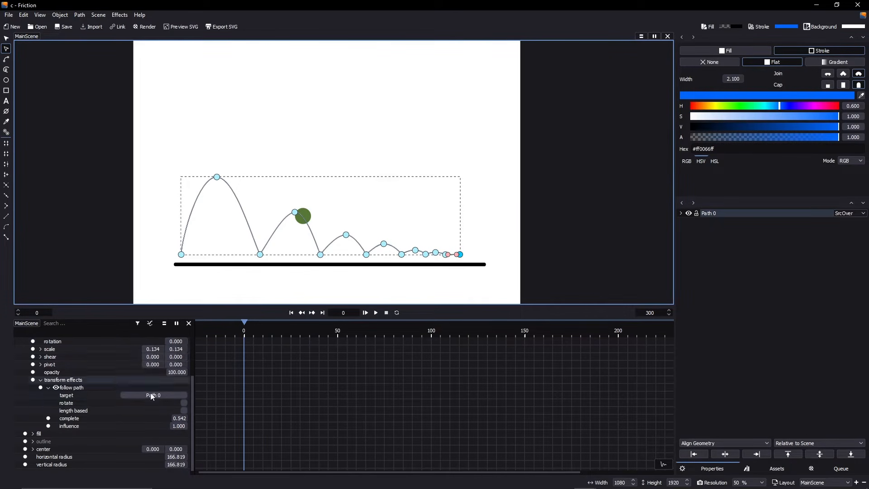
Keyframe the follow path effect's complete value at 0.000 on frame 0 and 1.000 on frame 200
mouse_move(174, 418)
mouse_down()
mouse_move(161, 420)
mouse_move(174, 420)
mouse_up()
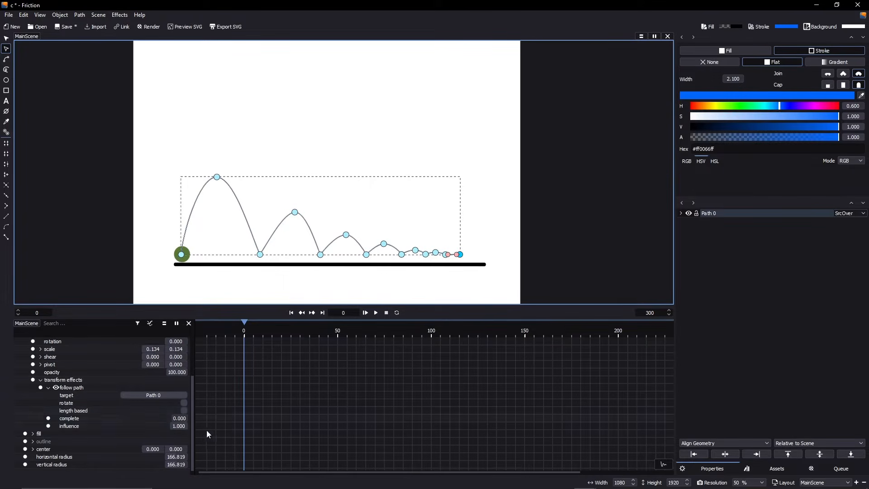
click(48, 418)
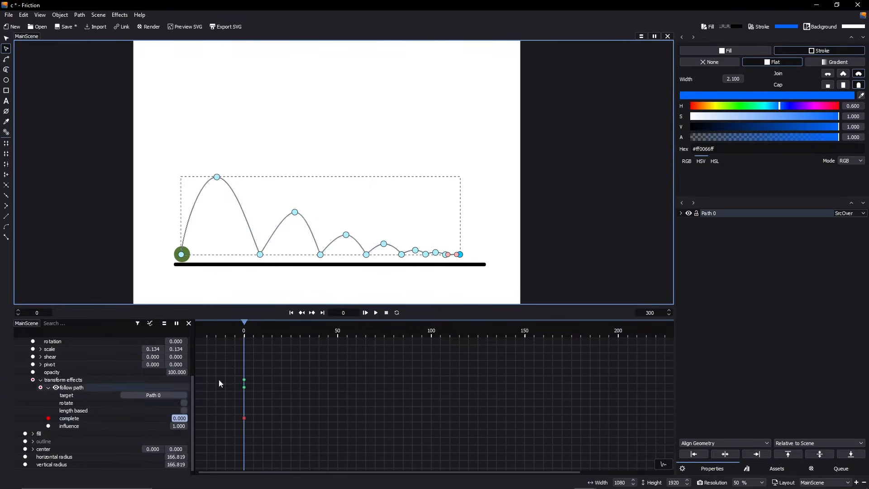
click(619, 331)
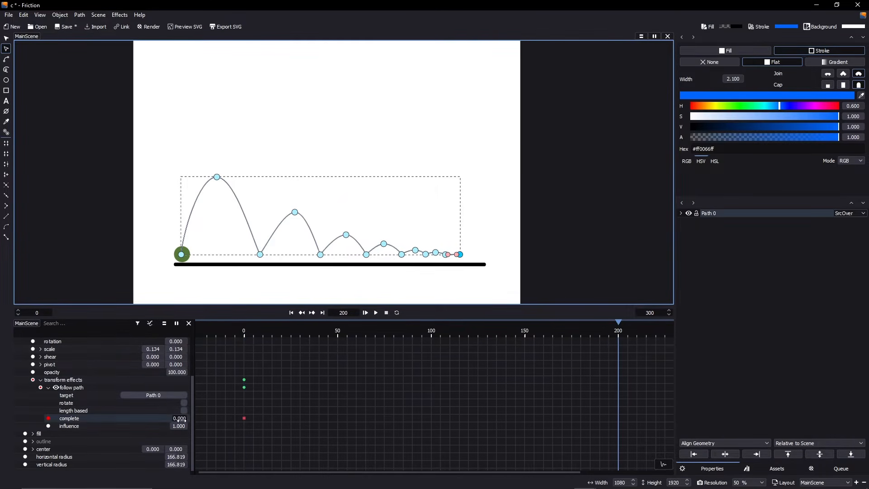
drag(180, 418, 213, 418)
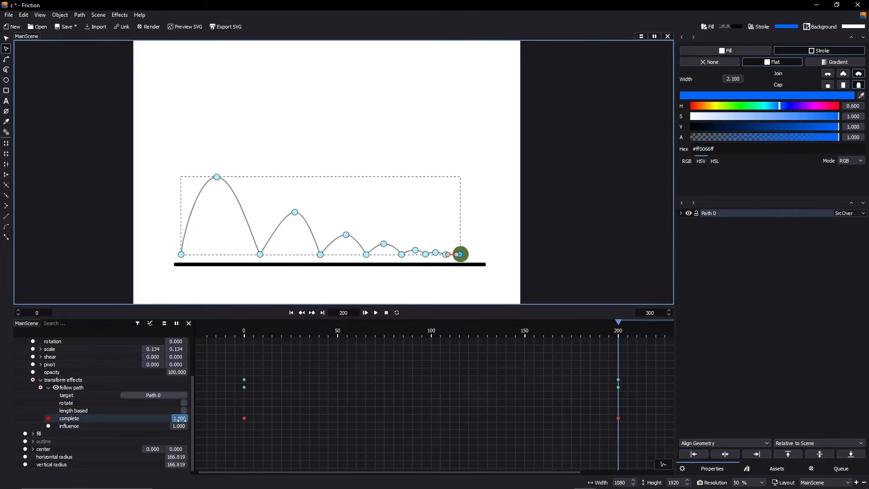
Preview the animation twice to check how the ball travels along the bounce path
click(367, 311)
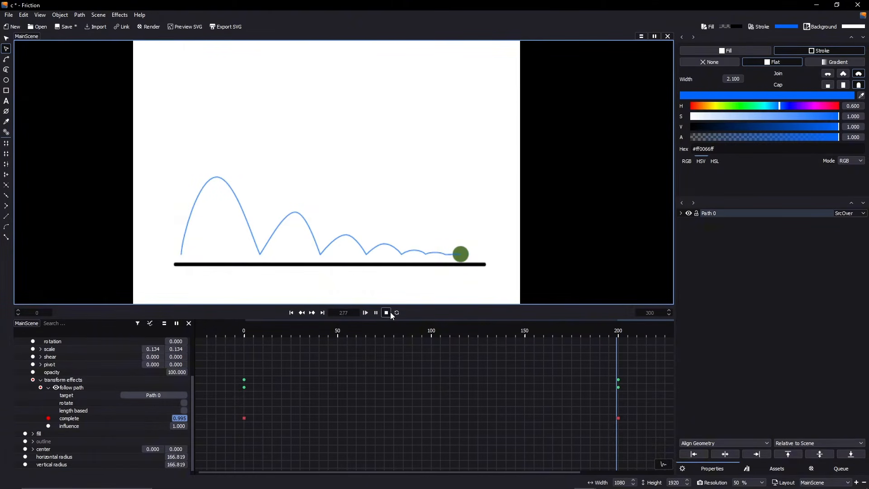
click(389, 313)
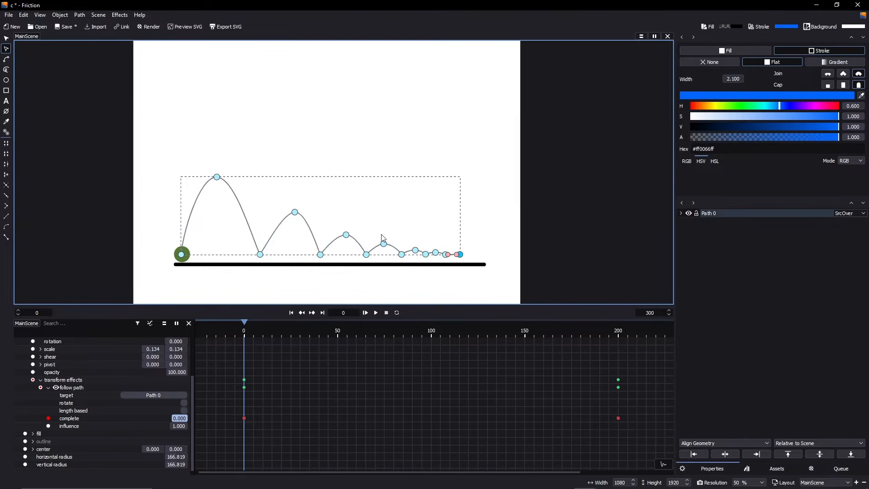
click(375, 313)
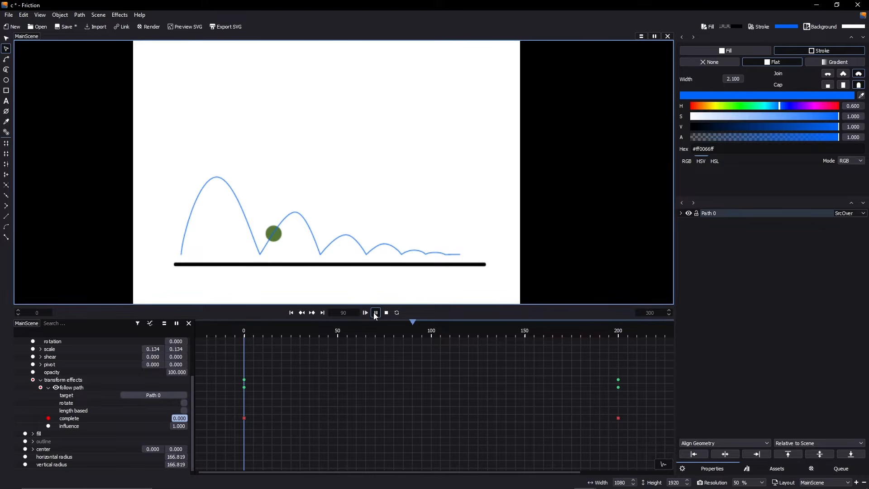
click(375, 313)
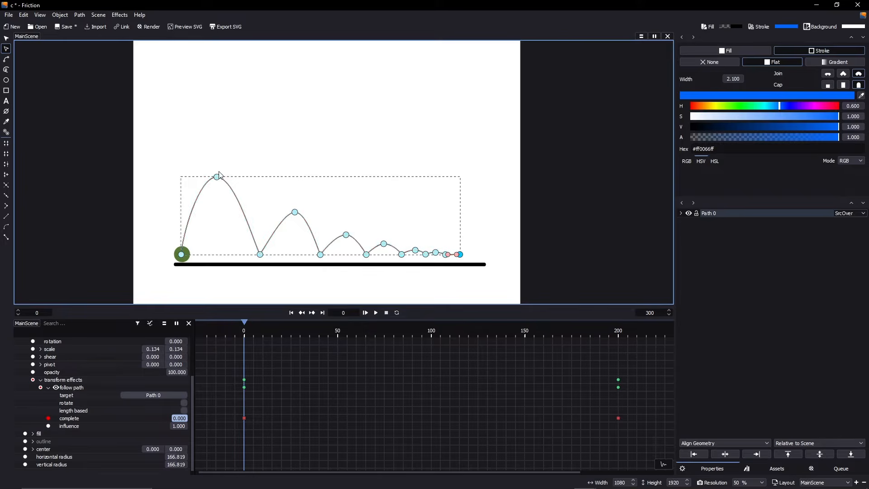
Add a complete keyframe of 0.195 at frame 39, where the ball is at the first arch's peak
click(174, 418)
drag(246, 322, 316, 333)
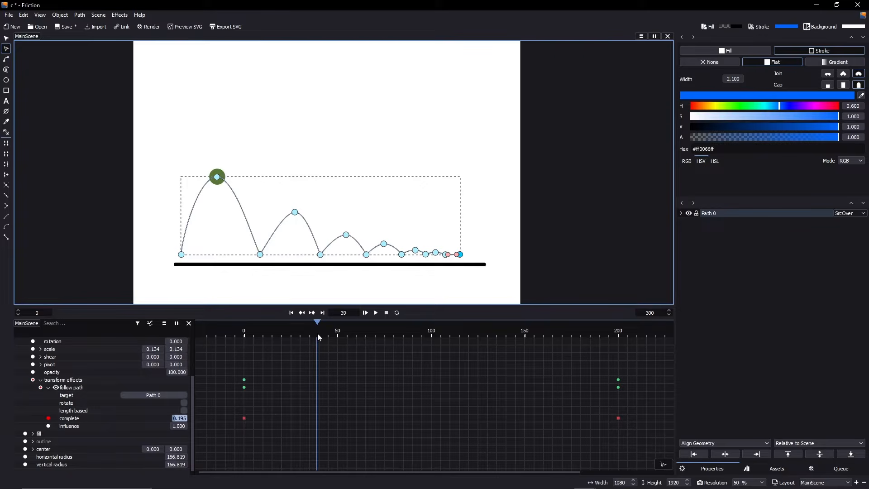
click(182, 417)
key(Return)
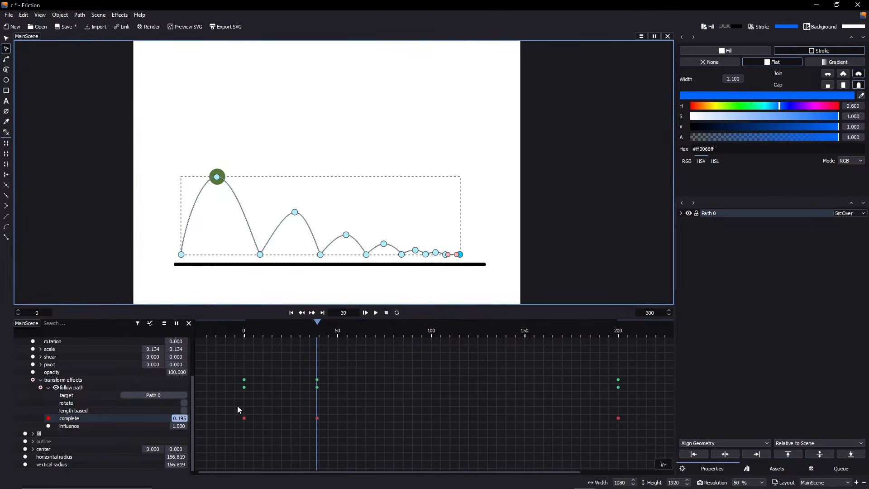
Add a complete keyframe of 0.400 at frame 80, where the ball lands after the first arch
click(359, 333)
drag(360, 333, 394, 334)
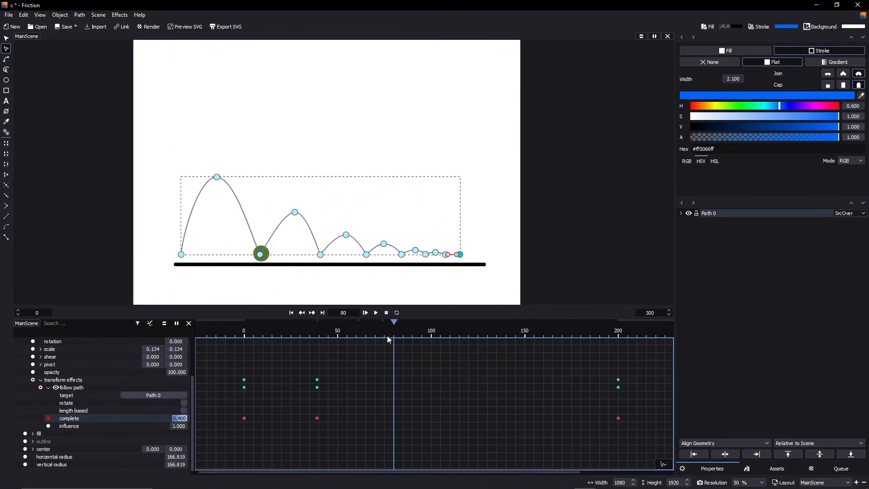
click(184, 418)
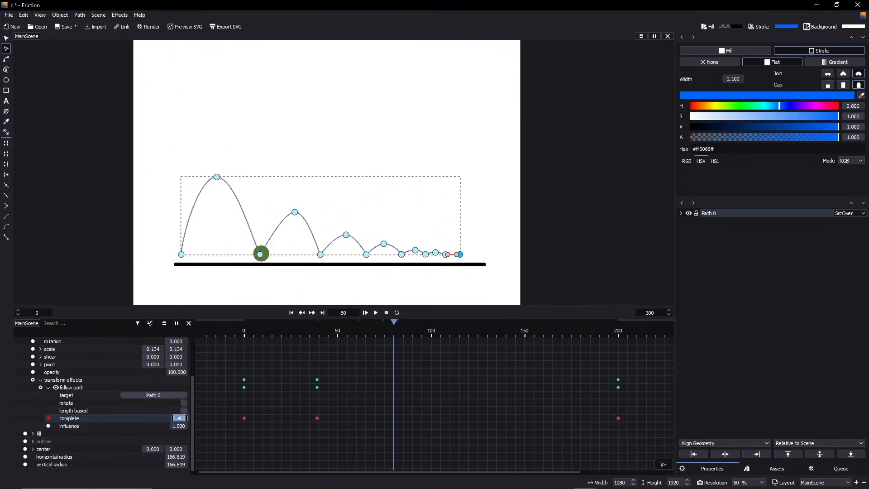
key(Return)
Add a complete keyframe of 0.520 at frame 104, where the ball is at the second arch's peak
click(451, 333)
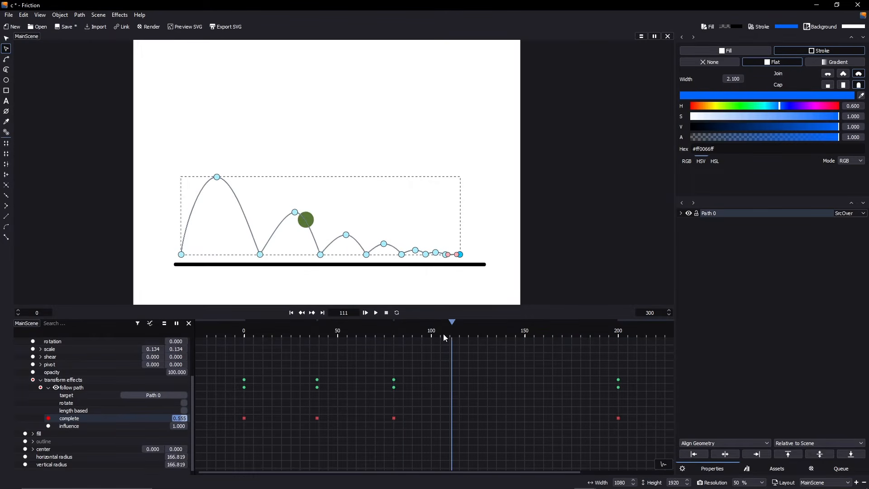
drag(444, 335, 440, 330)
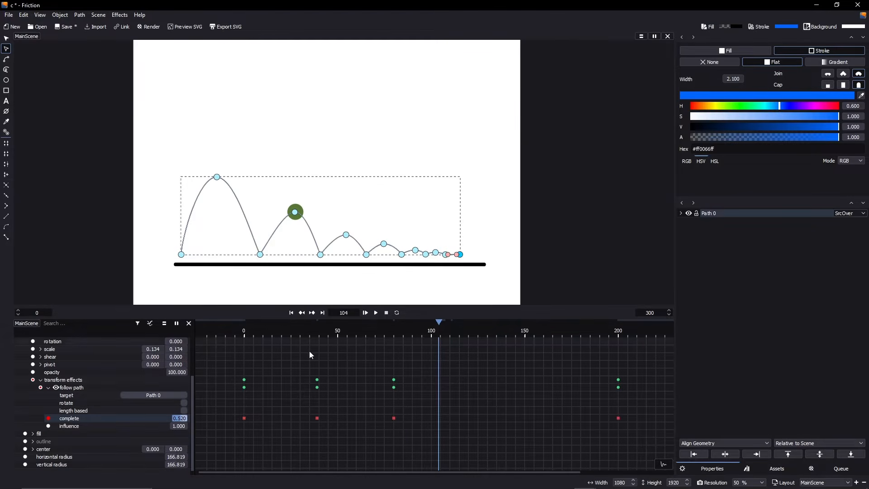
key(Return)
Add complete keyframes of 0.635 at frame 127, where the ball lands, and 0.705 at frame 141, at the third arch's peak
mouse_move(483, 332)
mouse_down()
mouse_move(471, 325)
mouse_move(482, 328)
mouse_up()
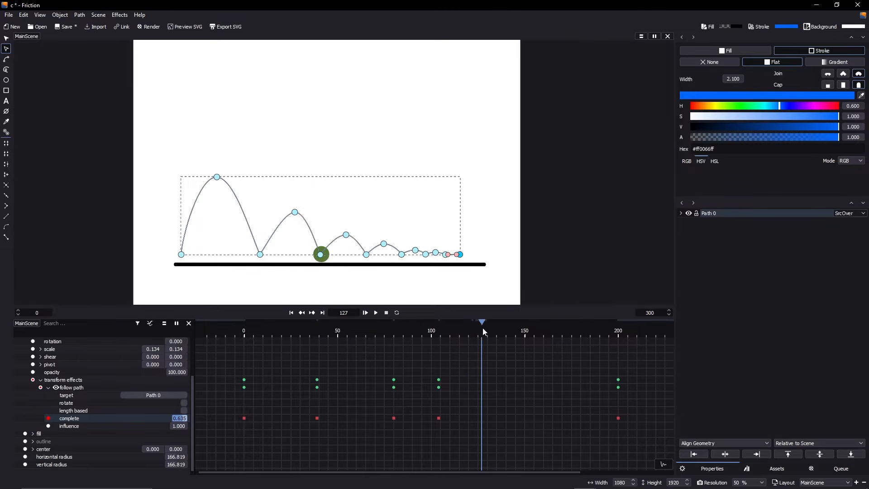
key(Return)
drag(519, 334, 509, 327)
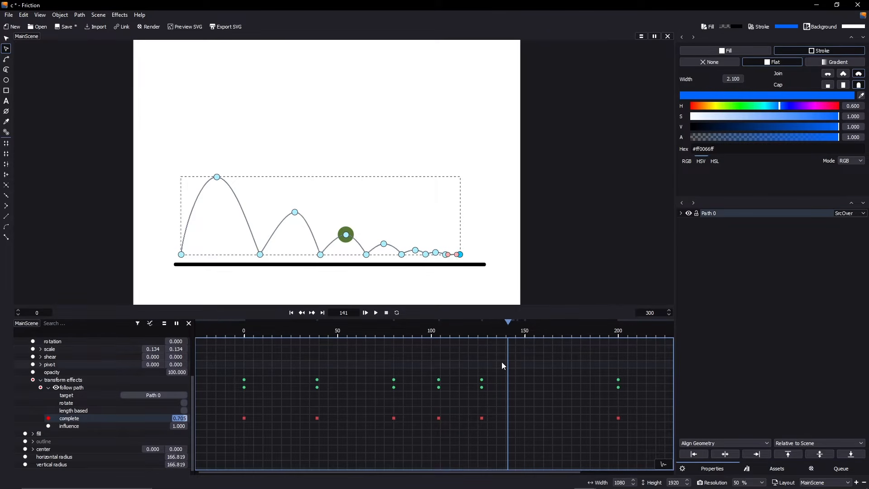
click(179, 418)
key(Return)
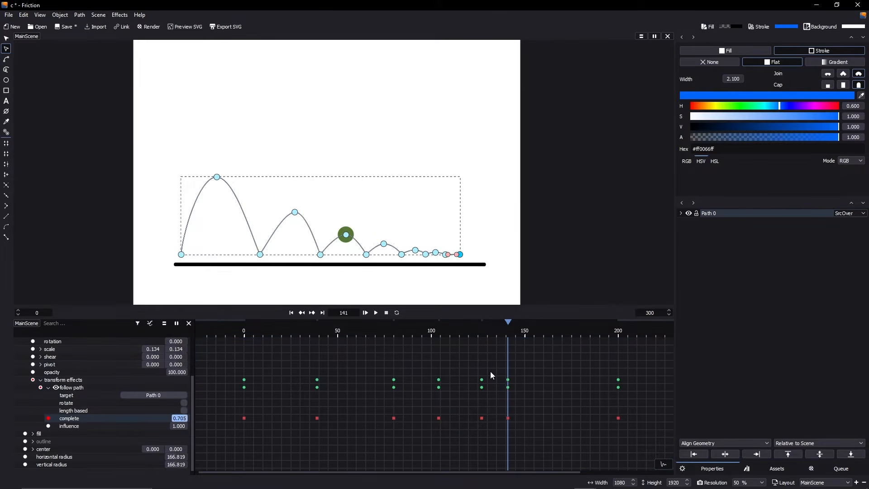
Add complete keyframes of 0.770 at frame 154 and 0.865 at frame 173, where the ball lands after the third and fourth arches
click(532, 333)
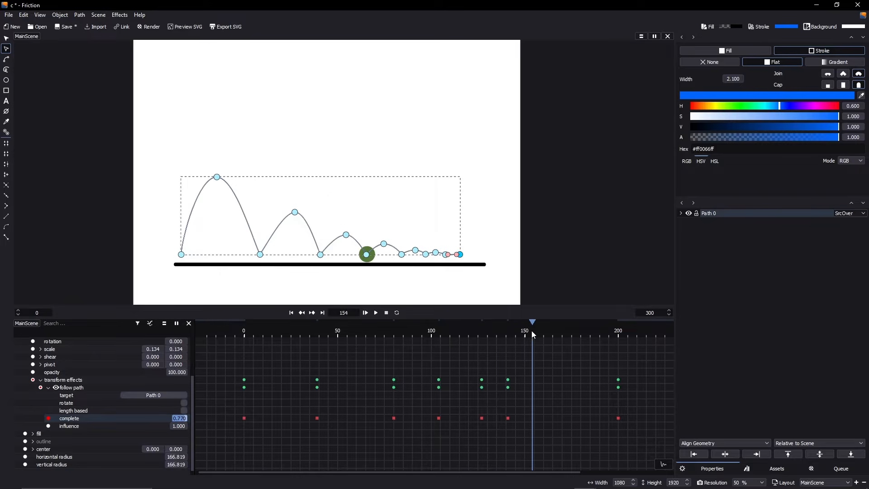
click(179, 418)
key(Return)
click(568, 333)
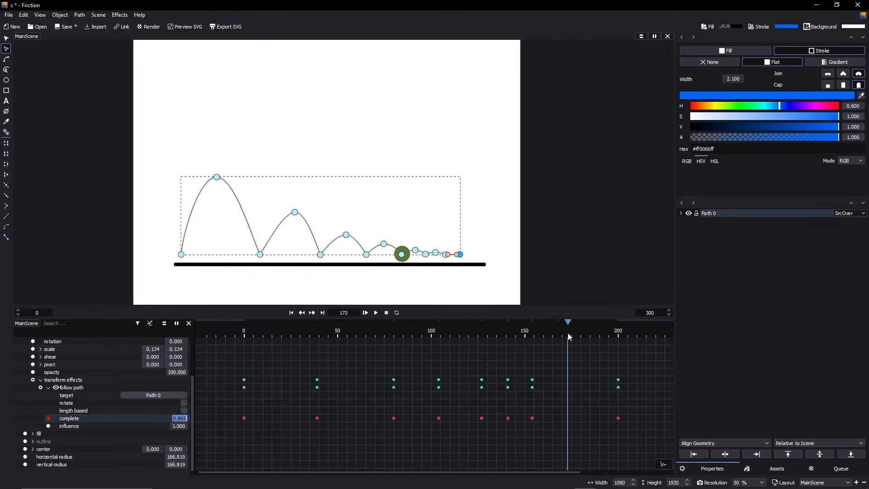
key(Return)
Add complete keyframes of 0.895 at frame 179, at the fifth arch's peak, and 0.920 at frame 184, at its landing
click(579, 326)
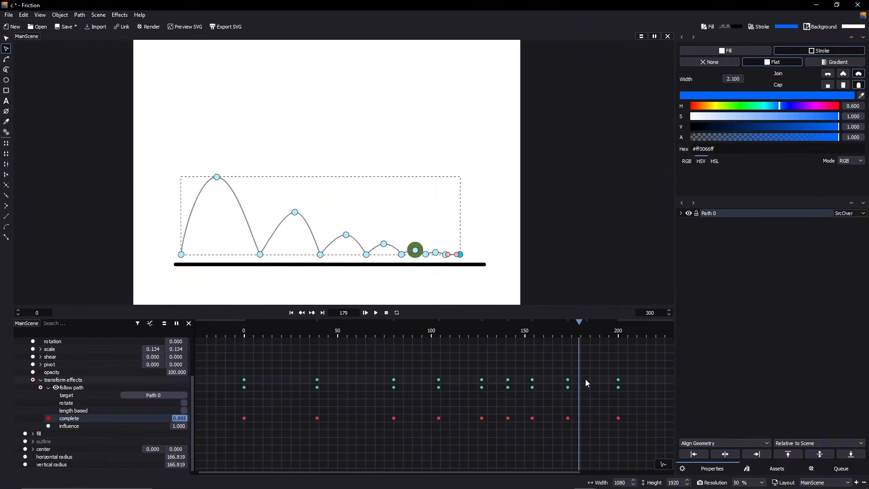
click(179, 417)
key(Return)
click(593, 329)
drag(594, 329, 588, 329)
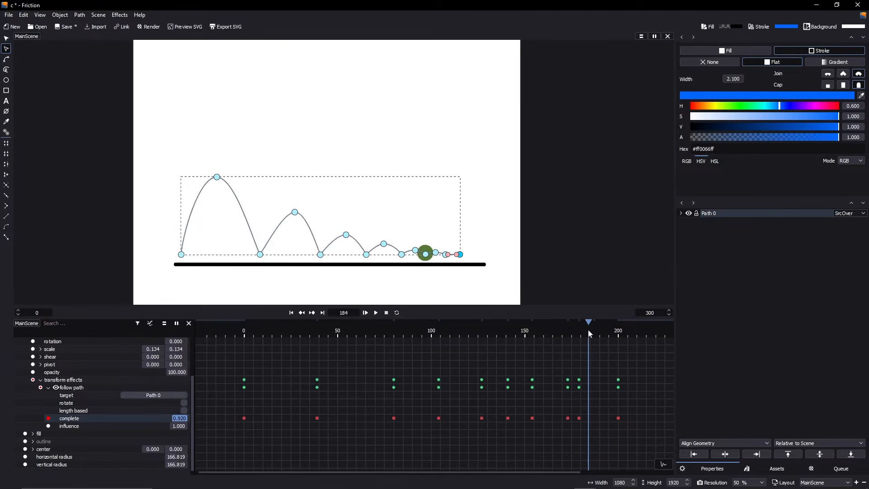
key(Return)
Add complete keyframes of 0.945 at frame 189, at the last small arch's peak, and 0.965 at frame 193, at its landing
drag(599, 328, 598, 329)
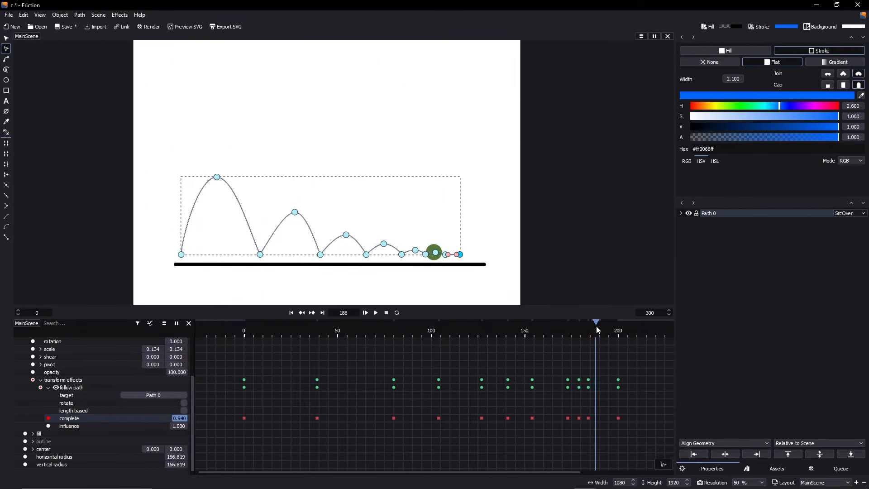
click(178, 417)
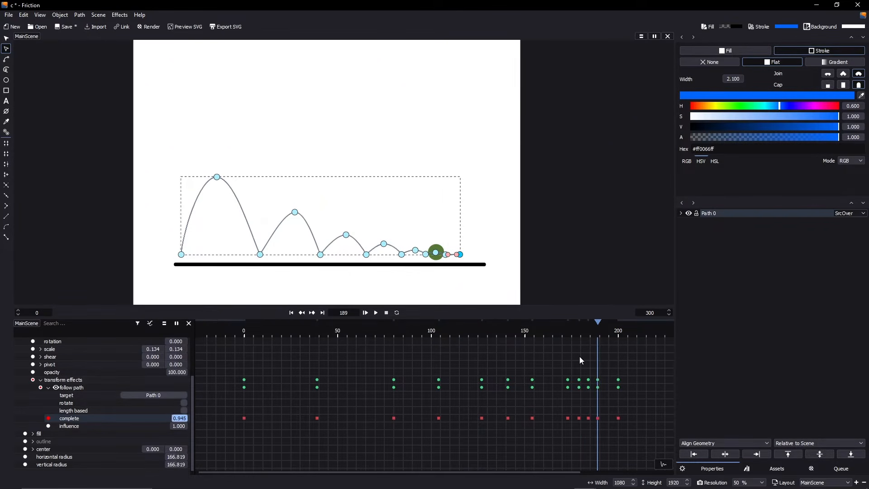
click(606, 334)
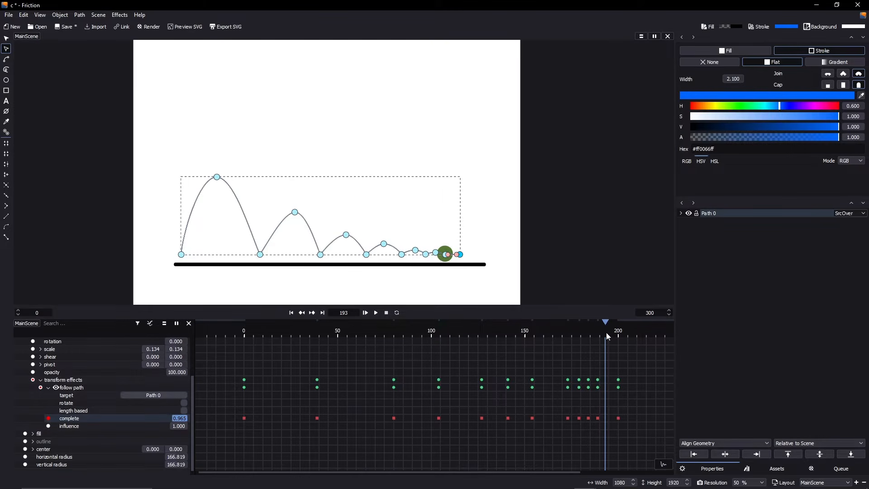
click(182, 418)
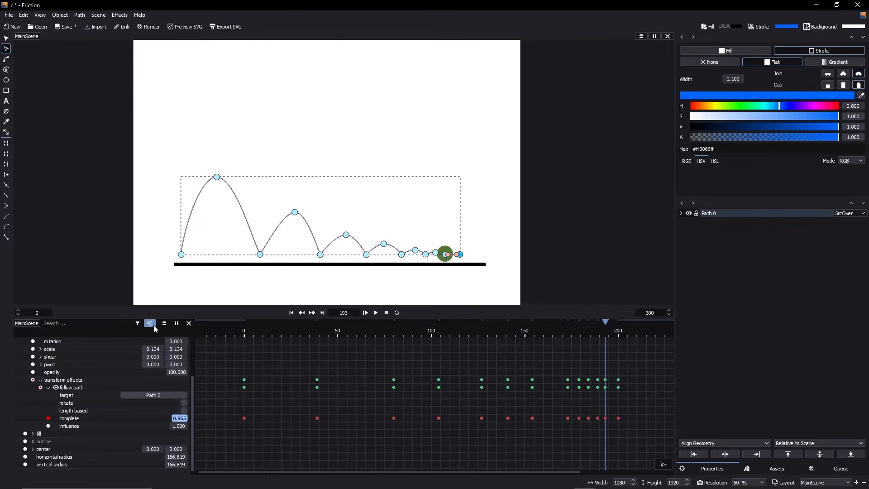
Show the follow path effect's complete curve in the graph editor and select all of its keyframes
click(105, 420)
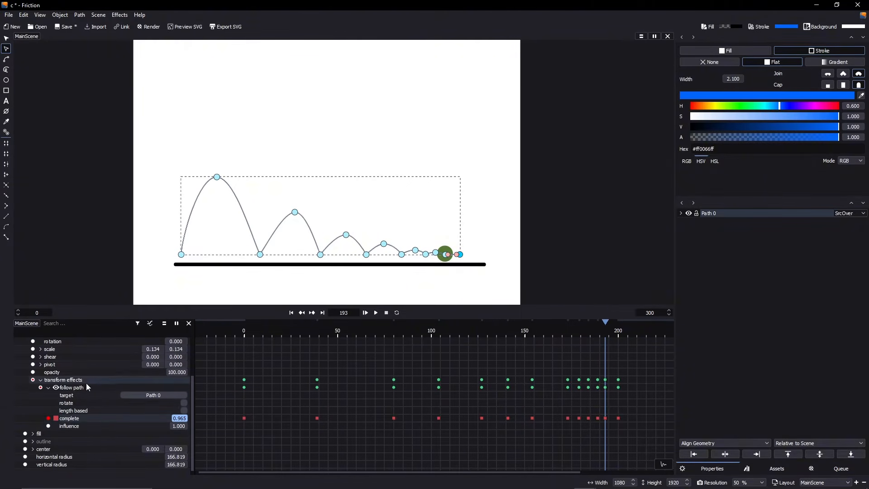
scroll(85, 382, up, 3)
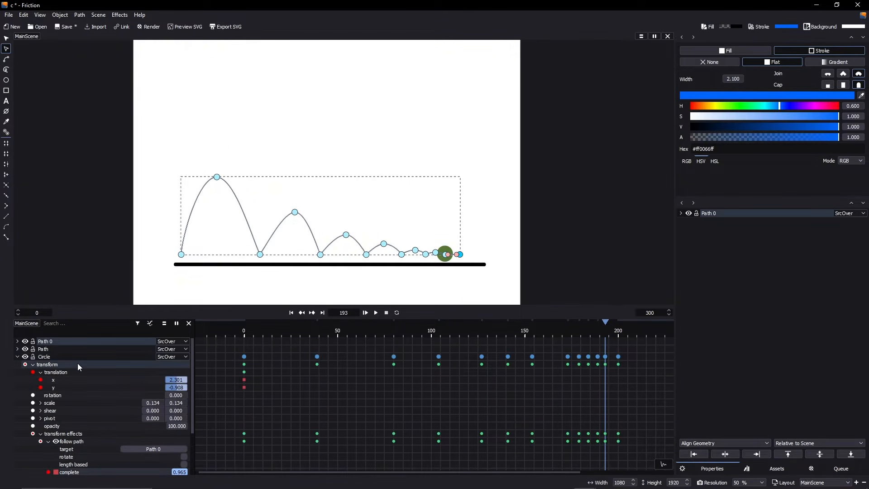
scroll(77, 365, down, 3)
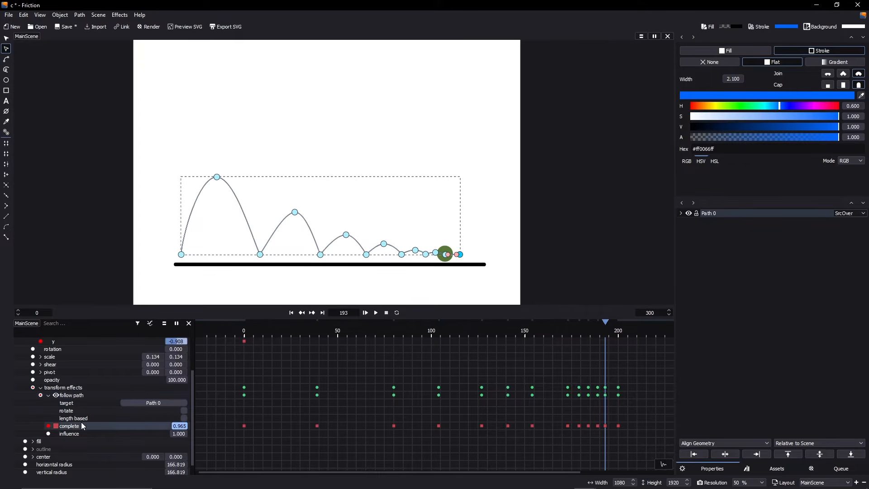
click(150, 323)
scroll(487, 392, down, 2)
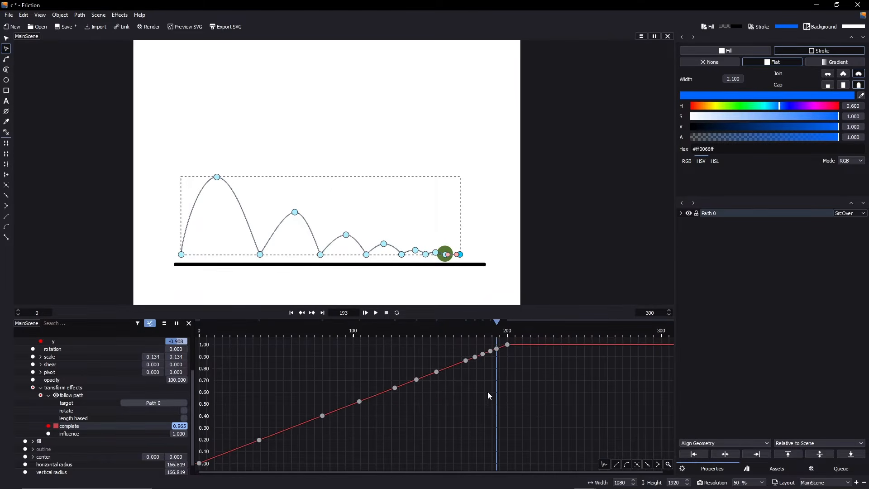
drag(516, 339, 470, 370)
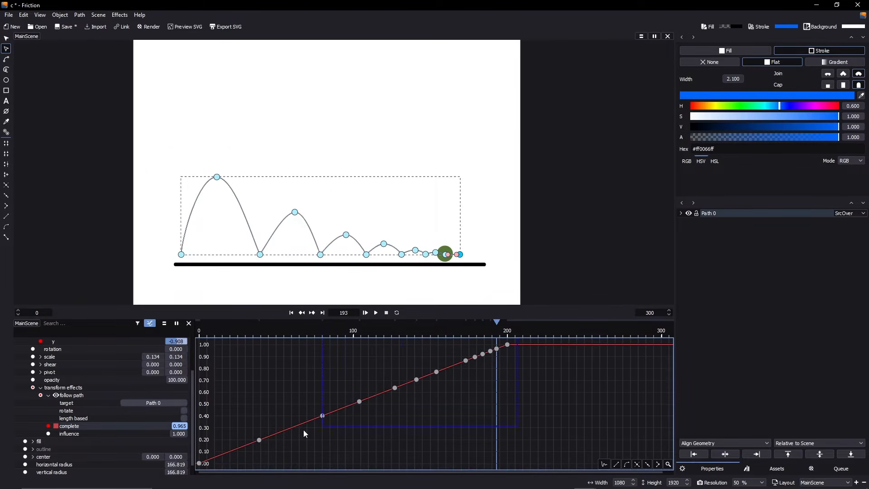
drag(201, 457, 199, 463)
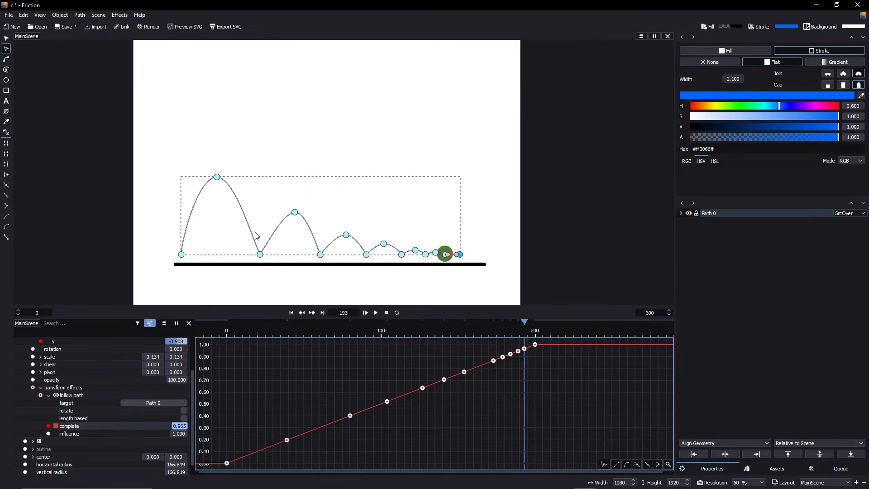
drag(236, 231, 256, 229)
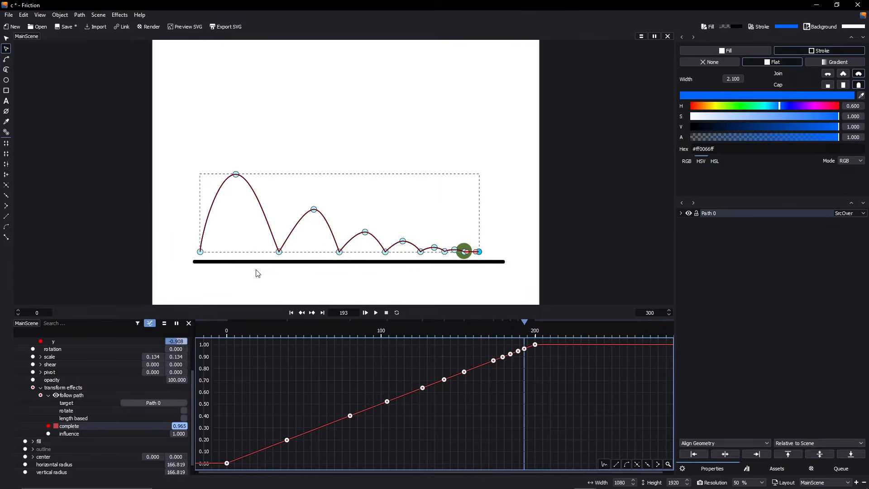
Give the keyframes at frames 0 and 39 corner handles, with the curve rising steeply from frame 0 and flattening at frame 39
click(227, 463)
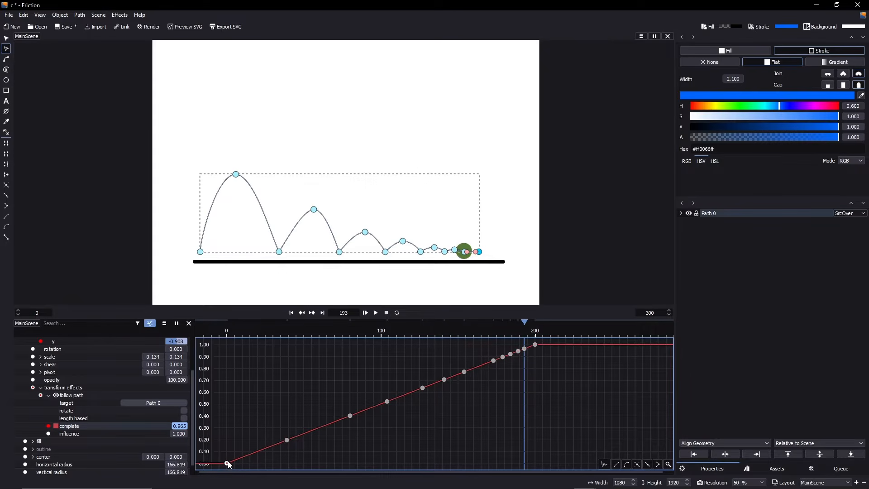
click(657, 463)
drag(235, 463, 233, 448)
click(288, 440)
click(659, 467)
Give the landing keyframe at frame 80 smooth handles and steepen the complete curve through it
click(352, 416)
click(349, 330)
click(351, 334)
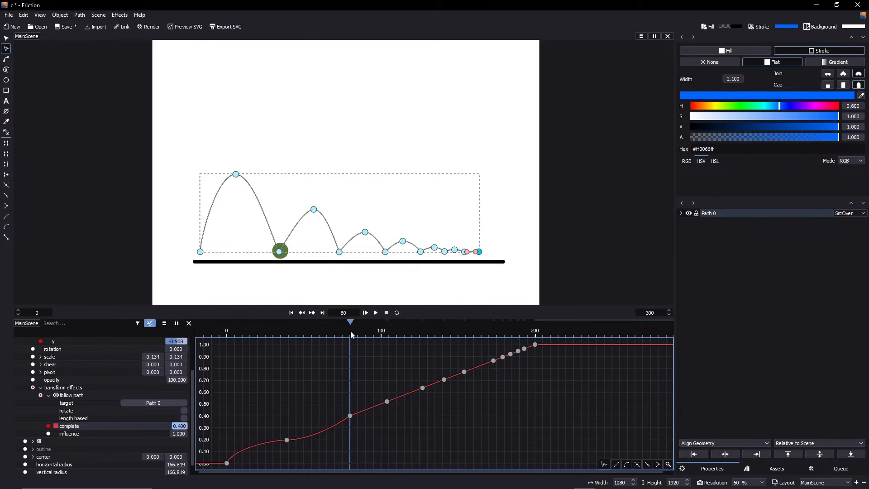
click(349, 332)
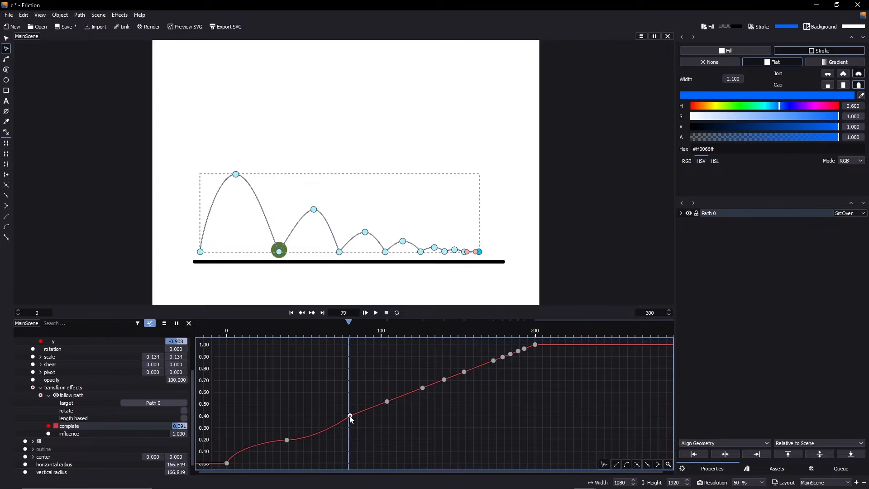
click(647, 464)
drag(342, 416, 344, 429)
Give the second arch's peak keyframe at frame 104 smooth handles and flatten the complete curve there
click(387, 403)
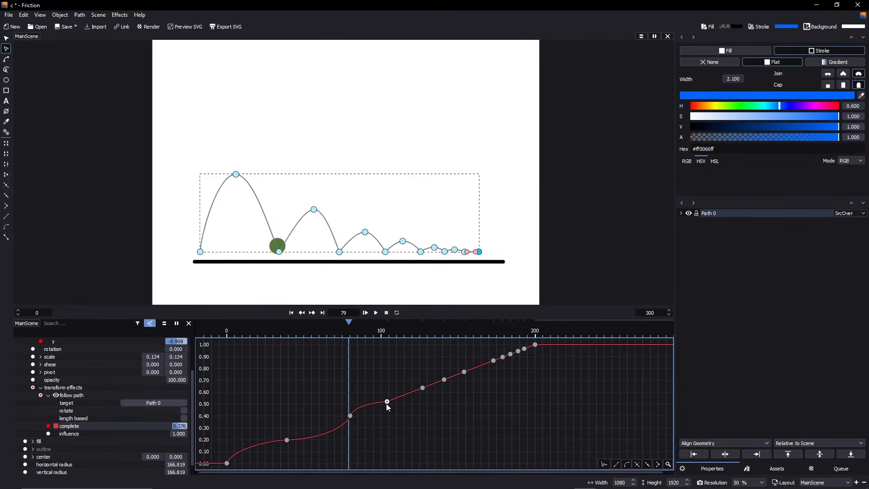
click(646, 463)
click(388, 336)
mouse_move(395, 402)
mouse_down()
mouse_move(394, 392)
mouse_move(397, 402)
mouse_up()
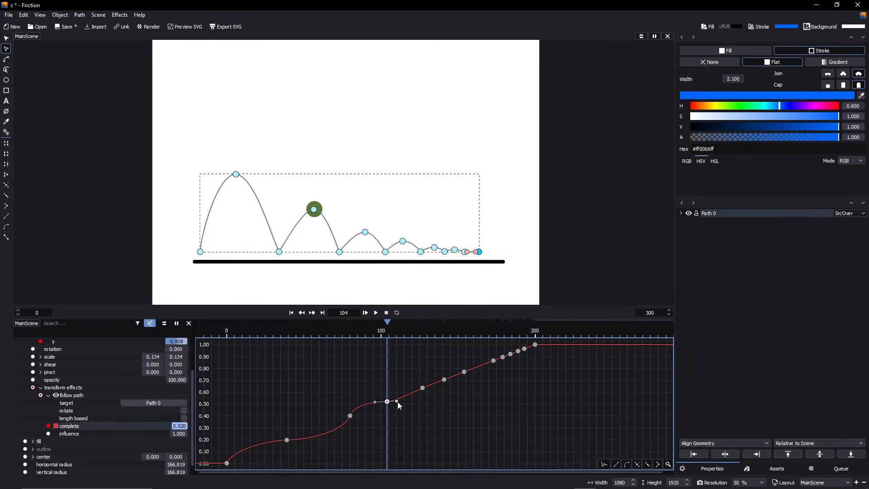
Try an Ease In/Out Sine easing on the landing keyframe at frame 127
click(422, 387)
click(604, 464)
mouse_move(634, 453)
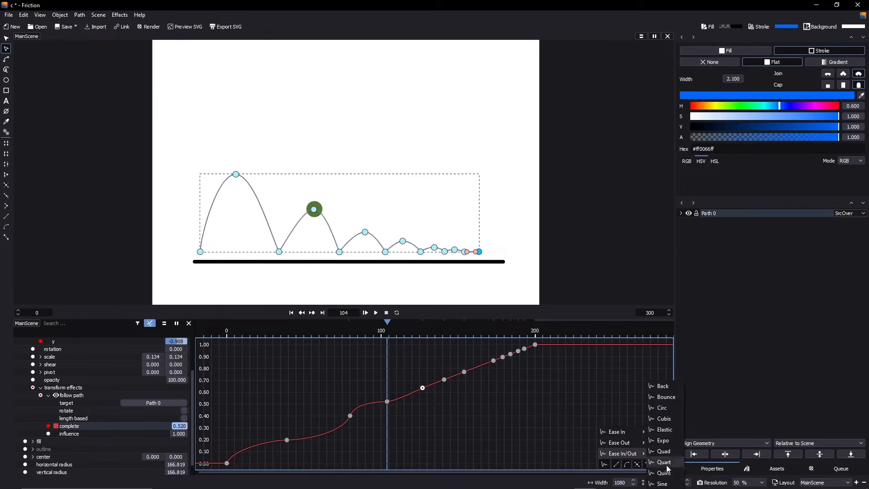
click(665, 482)
Check the keyframes at frames 104 and 127 and briefly play the animation to judge the ball's motion
click(388, 402)
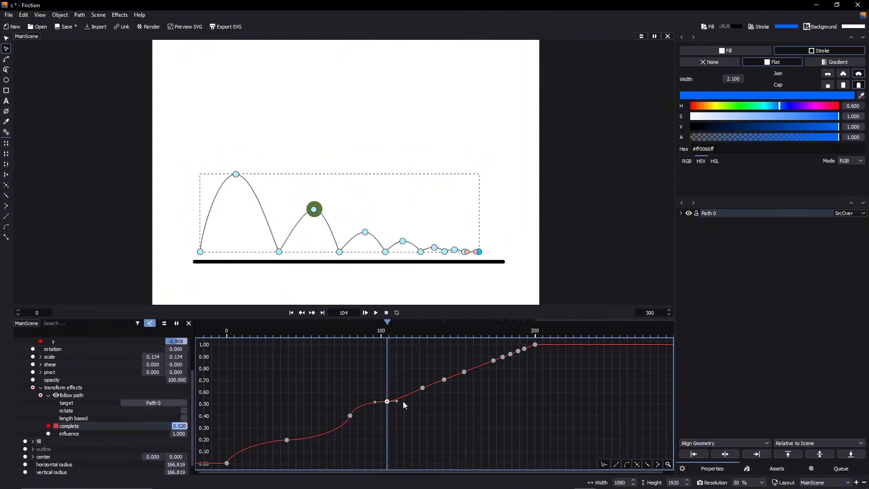
click(422, 388)
click(375, 312)
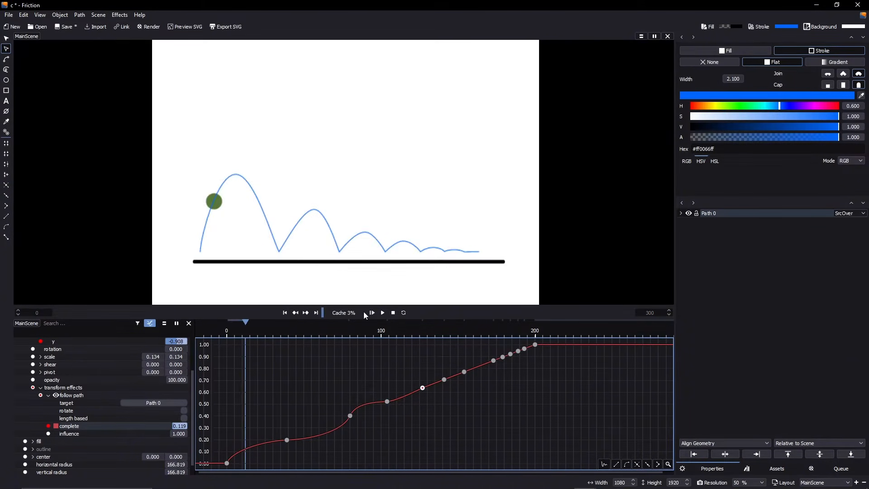
click(376, 311)
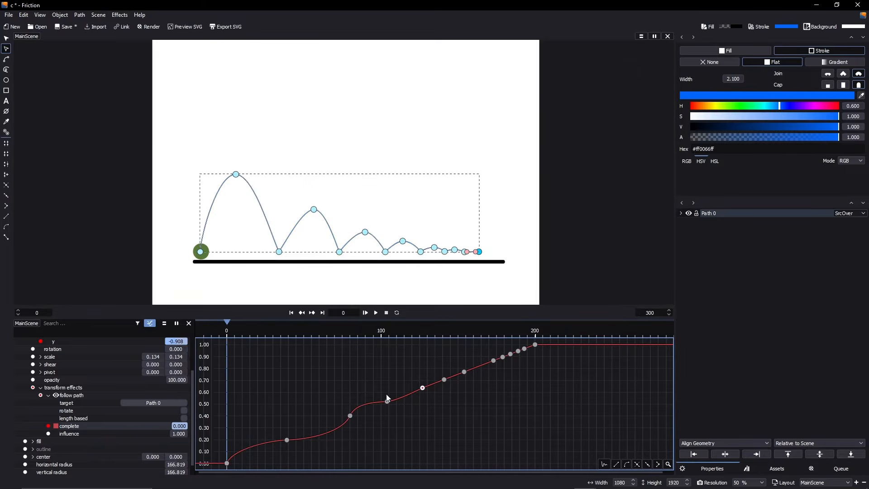
Give the frame 127 and 141 keyframes symmetric handles, making the curve steep at 127 and flat at 141, and save the project
click(389, 330)
click(422, 331)
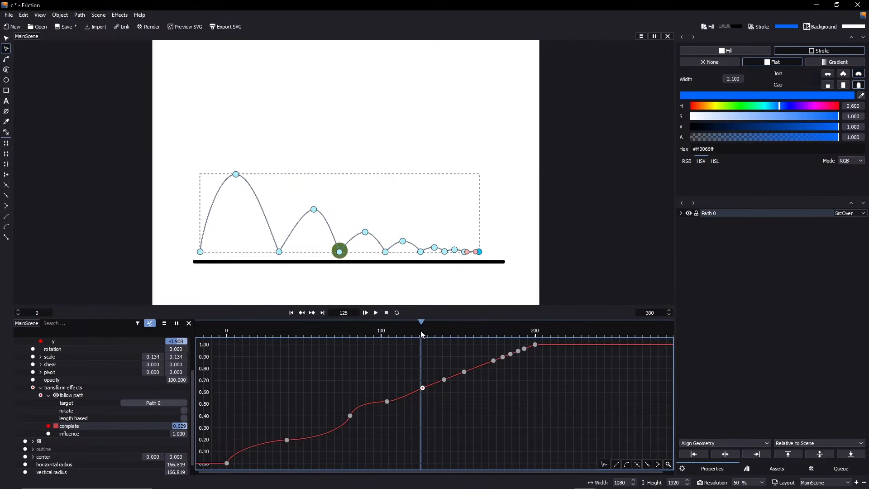
click(637, 465)
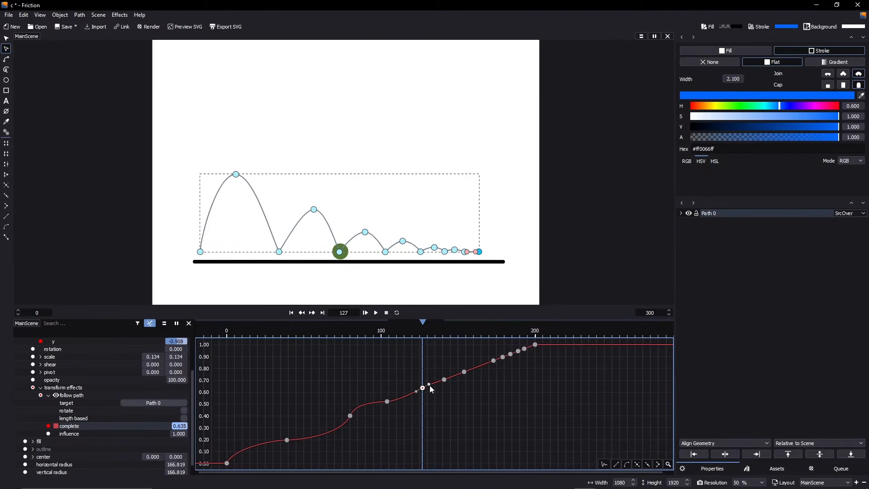
drag(429, 387, 445, 380)
click(637, 464)
click(464, 371)
drag(481, 375, 447, 404)
scroll(447, 403, down, 2)
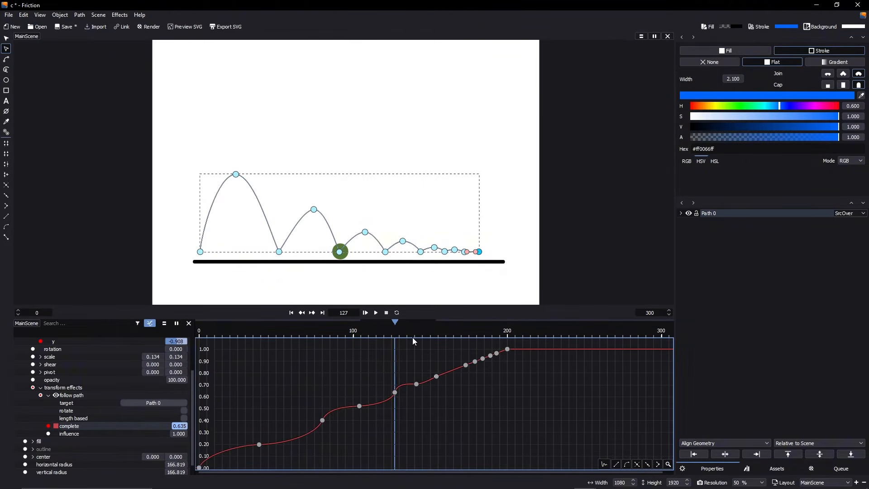
click(64, 26)
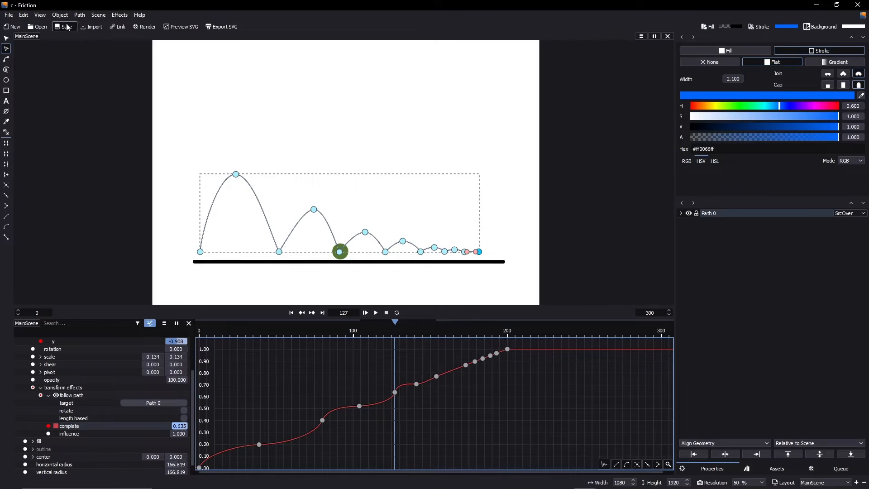
Give the landing keyframe at frame 154 symmetric handles and steepen the complete curve through it
click(415, 333)
click(437, 329)
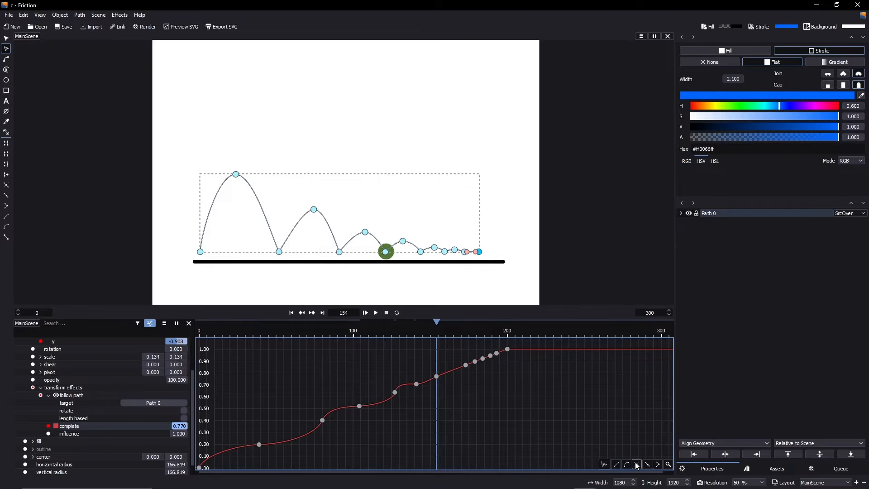
click(435, 376)
click(632, 462)
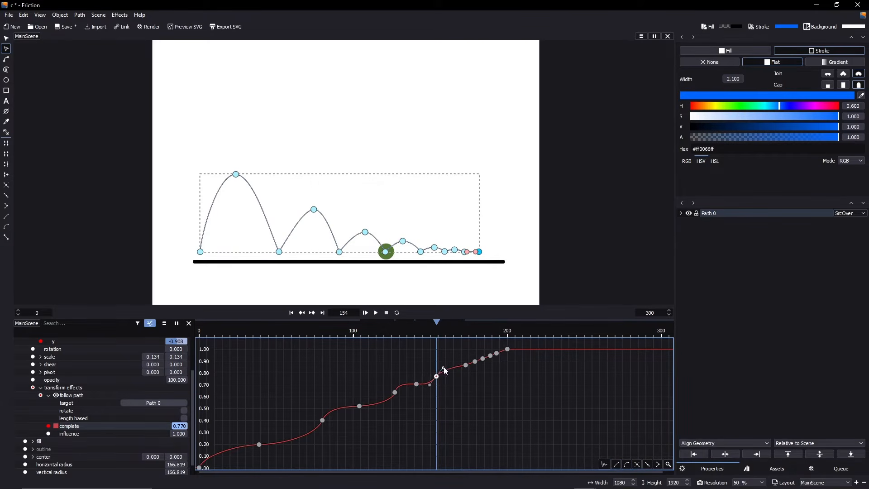
Give the landing keyframe at frame 173 symmetric handles and steepen the complete curve through it
click(465, 363)
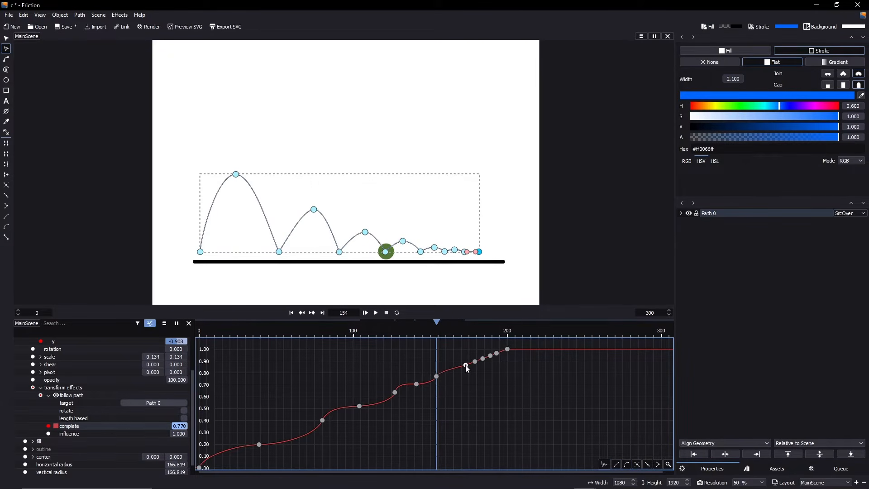
click(466, 330)
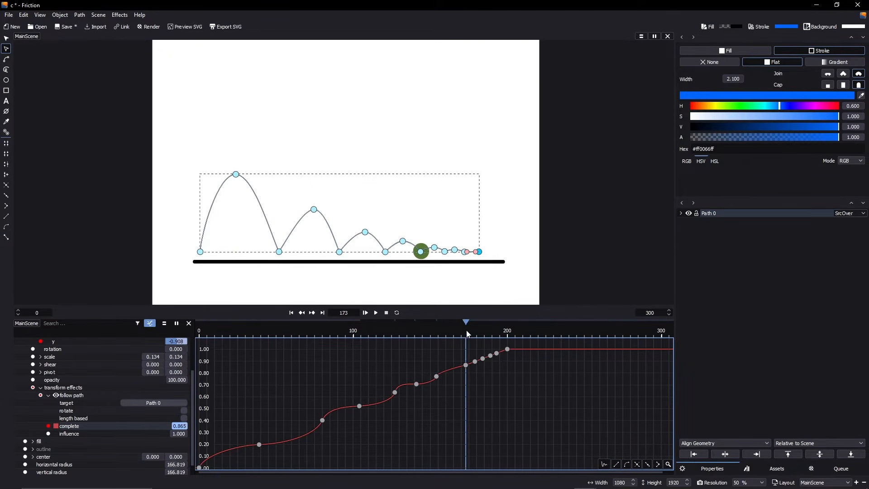
click(634, 462)
scroll(469, 371, up, 5)
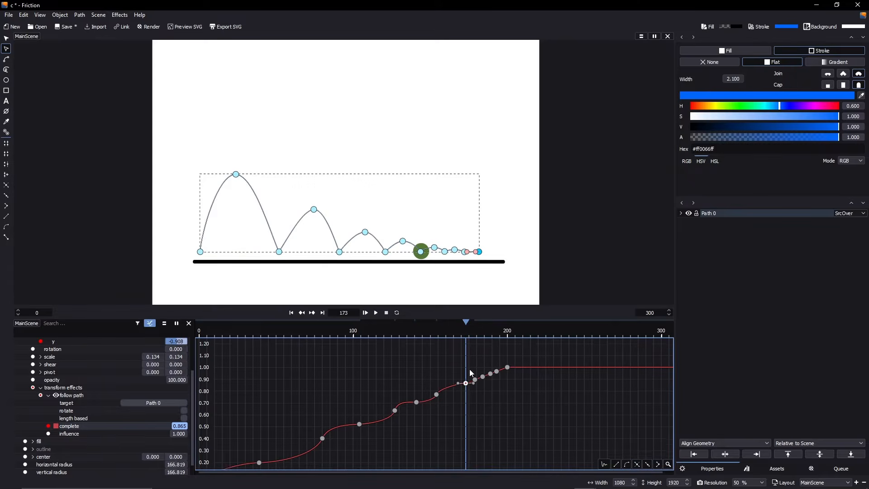
scroll(469, 369, down, 3)
scroll(470, 369, up, 5)
drag(401, 473, 523, 458)
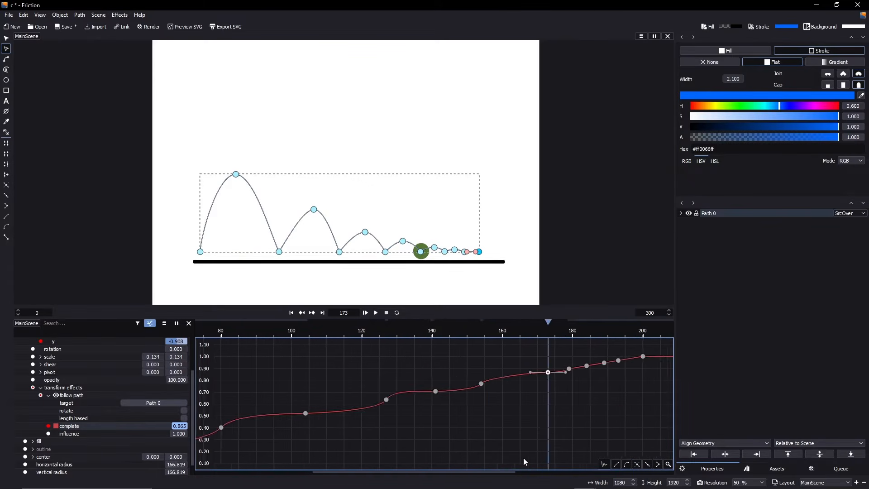
drag(443, 372, 434, 368)
click(449, 368)
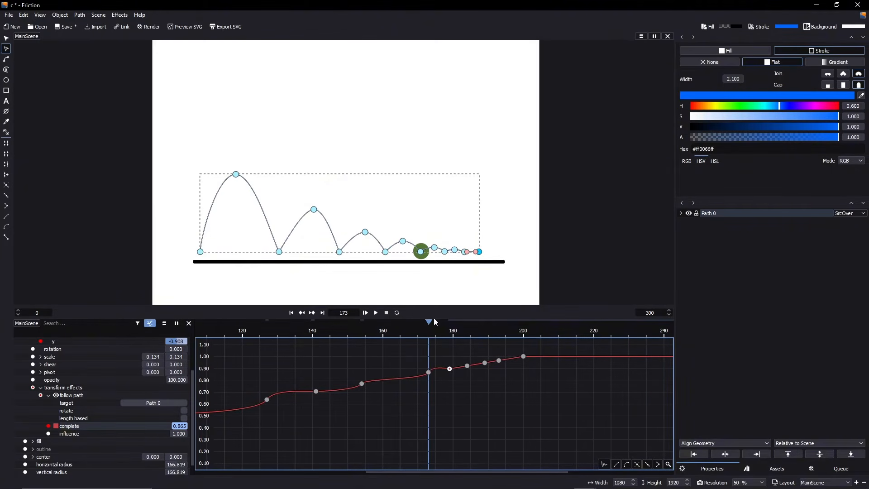
Play the animation and check the timing of the ball's last small bounces against the curve's final keyframes
click(365, 313)
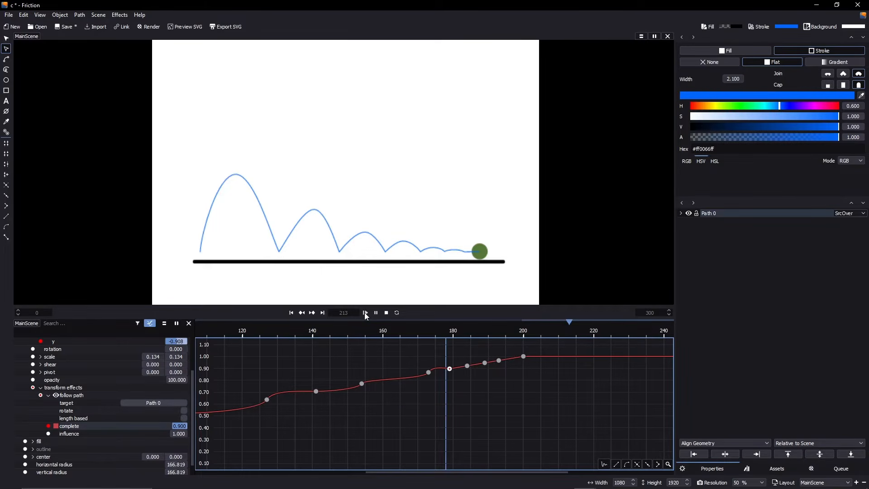
scroll(468, 367, up, 4)
drag(476, 473, 575, 473)
drag(260, 335, 346, 362)
click(366, 313)
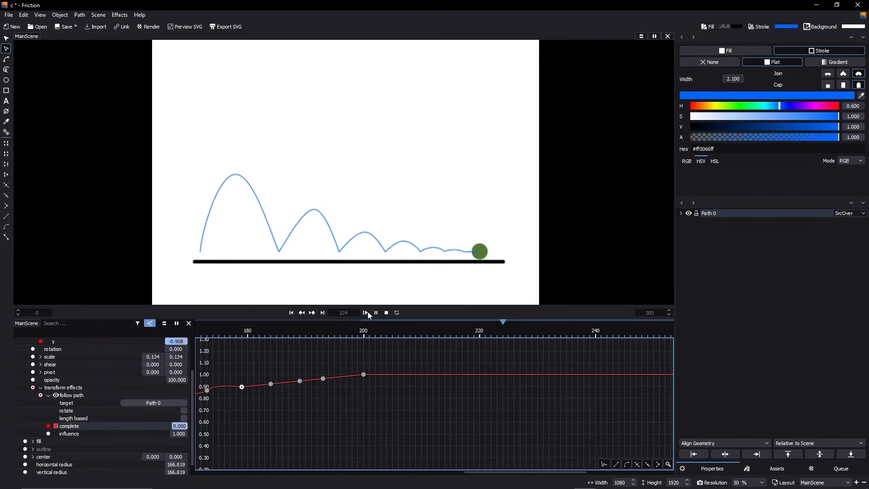
click(386, 312)
Shorten the frame 173 keyframe's handles slightly and replay the animation from the start
drag(475, 480, 408, 472)
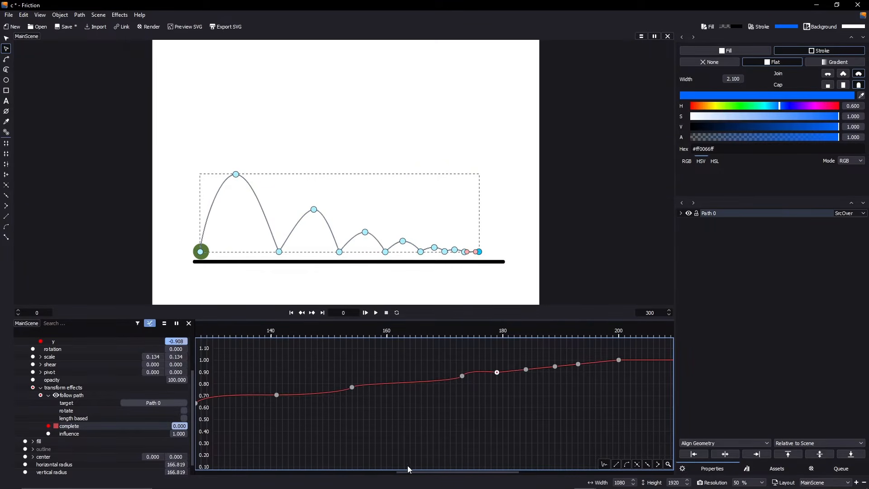
click(411, 336)
drag(411, 335, 462, 346)
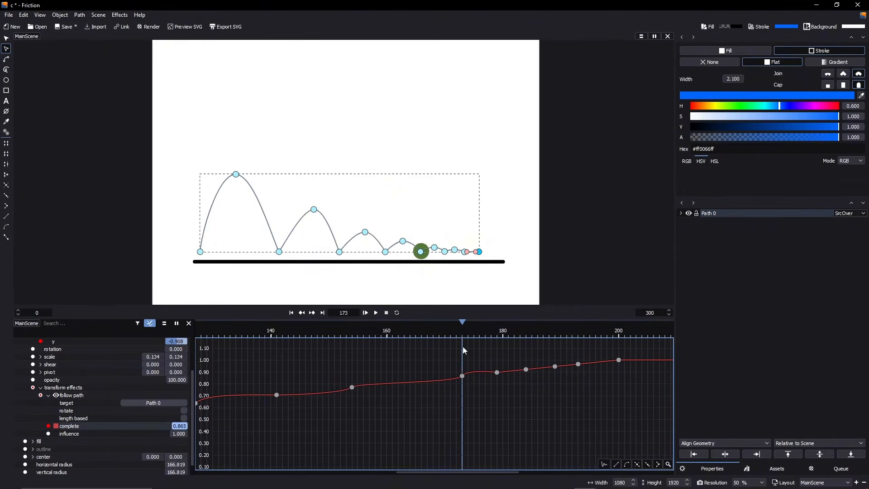
click(462, 376)
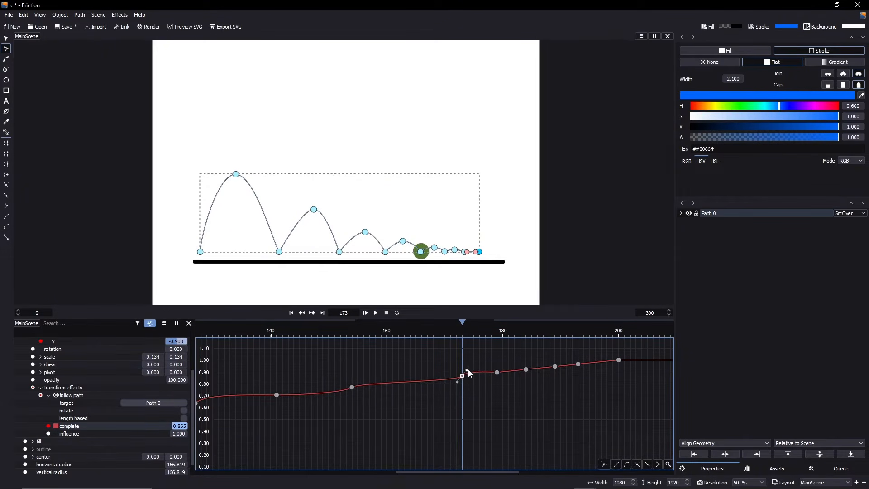
drag(468, 369, 465, 372)
click(376, 312)
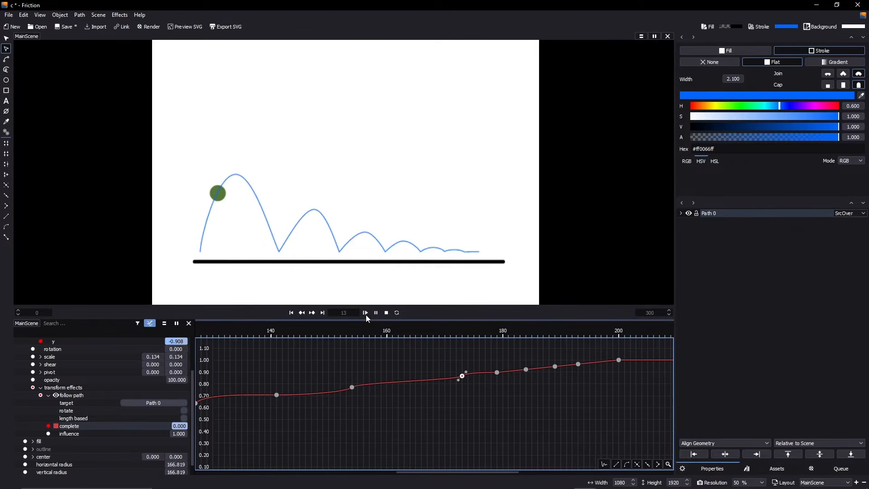
click(386, 313)
Shorten the flat handles of the first peak's keyframe at frame 39 and preview the ball's motion
scroll(466, 452, down, 3)
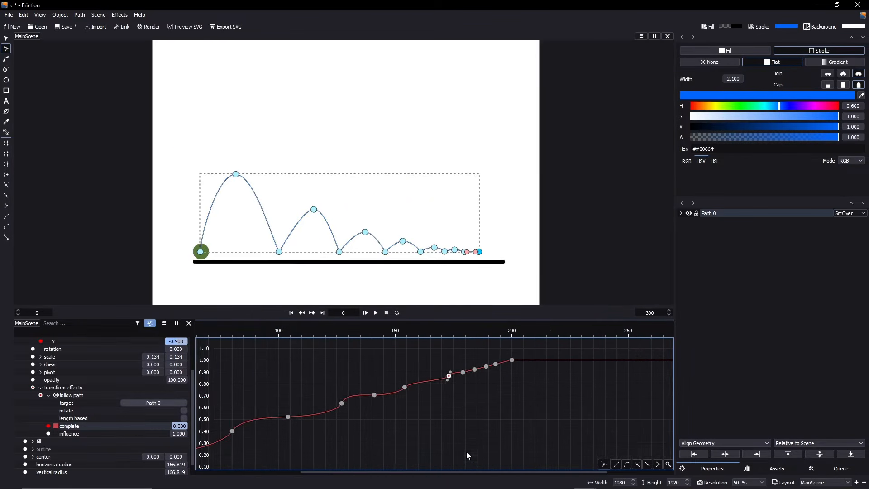
drag(483, 473, 367, 471)
scroll(342, 422, down, 3)
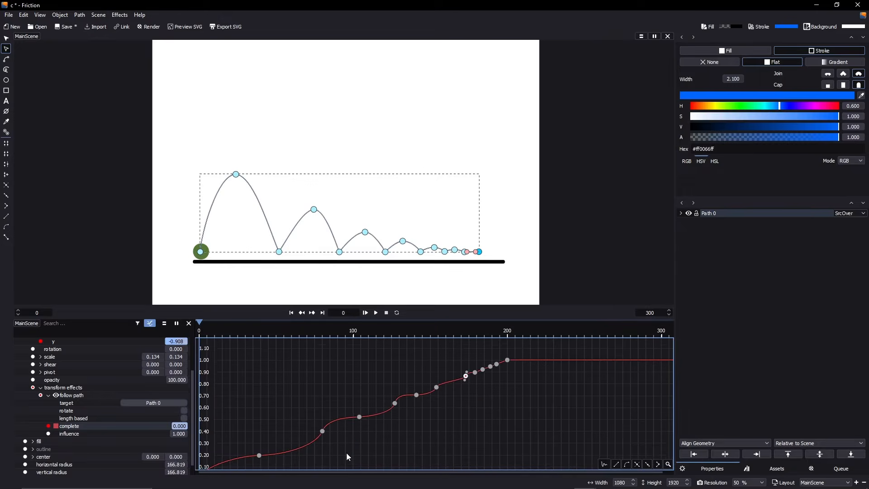
scroll(338, 395, down, 2)
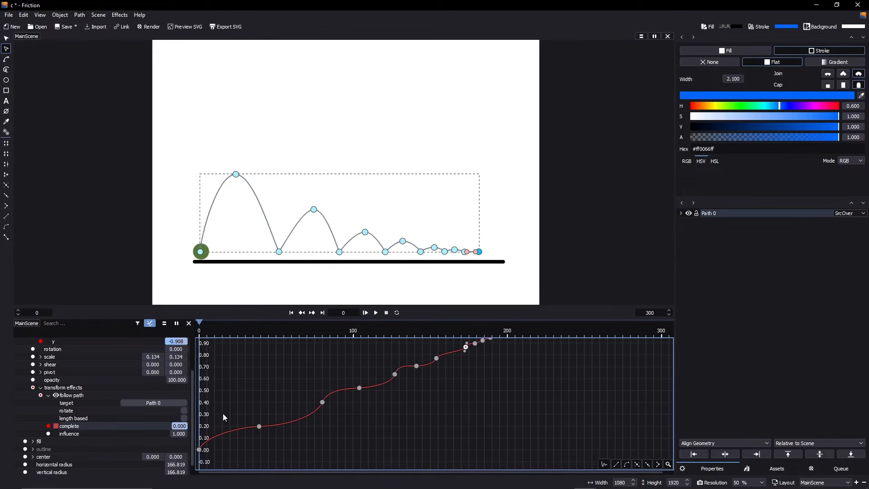
click(260, 427)
drag(289, 425, 272, 428)
click(362, 315)
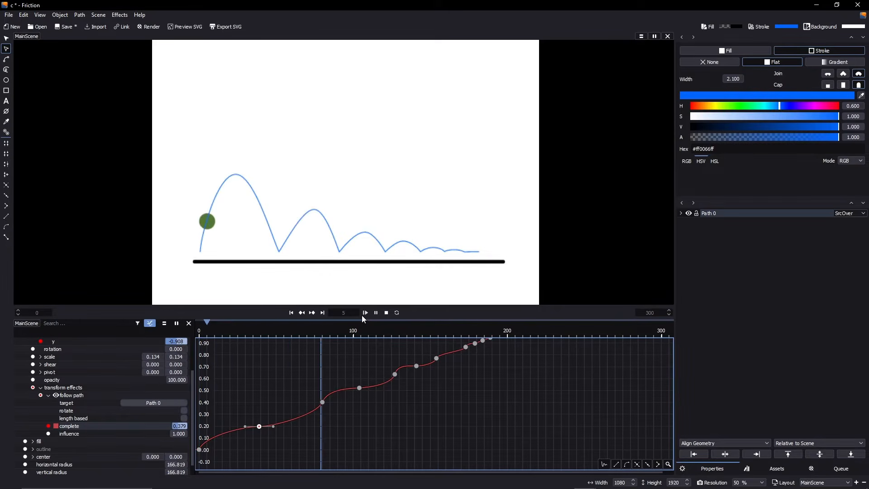
click(362, 315)
Shorten the frame 39 keyframe's handles further to reduce the pause at the first peak, and replay the animation
scroll(282, 435, up, 2)
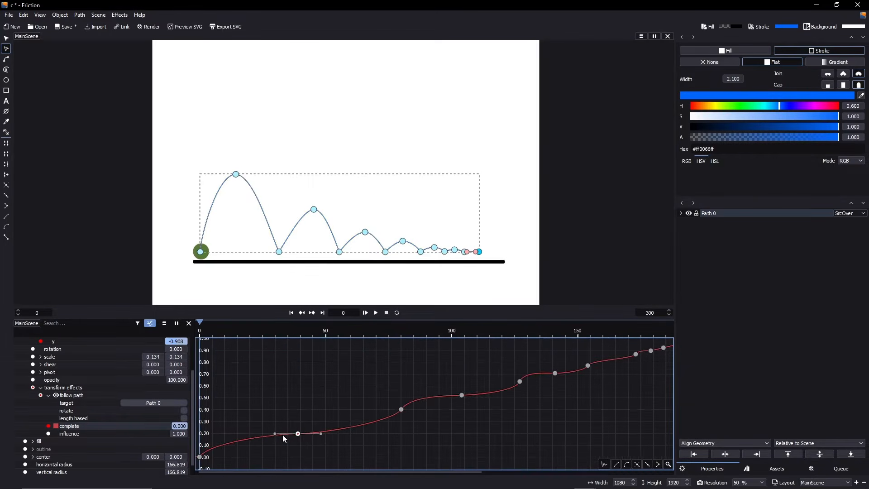
scroll(282, 434, up, 1)
drag(349, 435, 349, 435)
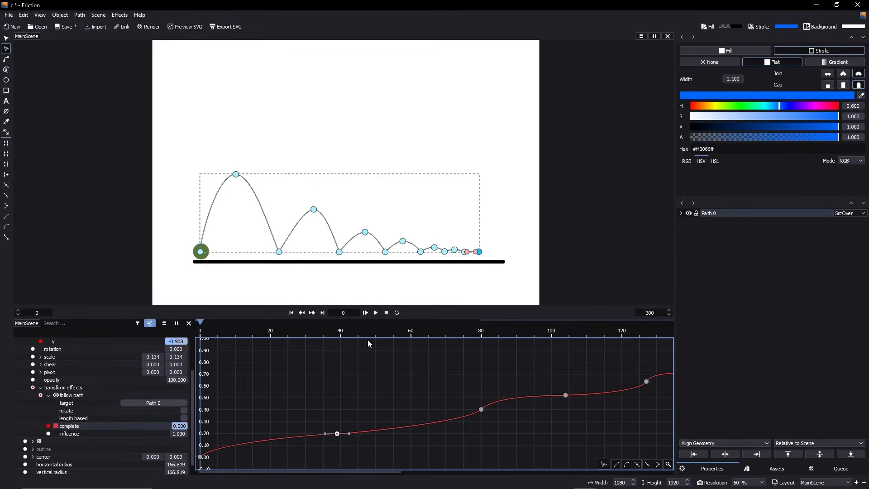
click(365, 315)
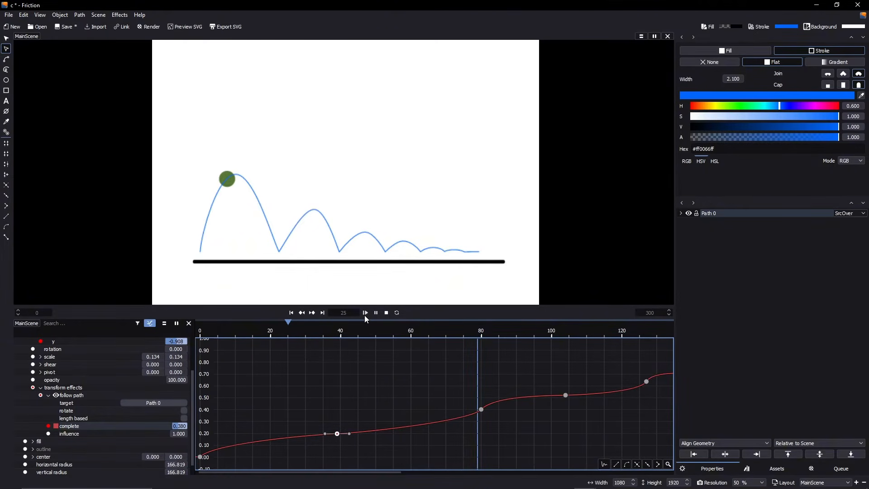
click(387, 314)
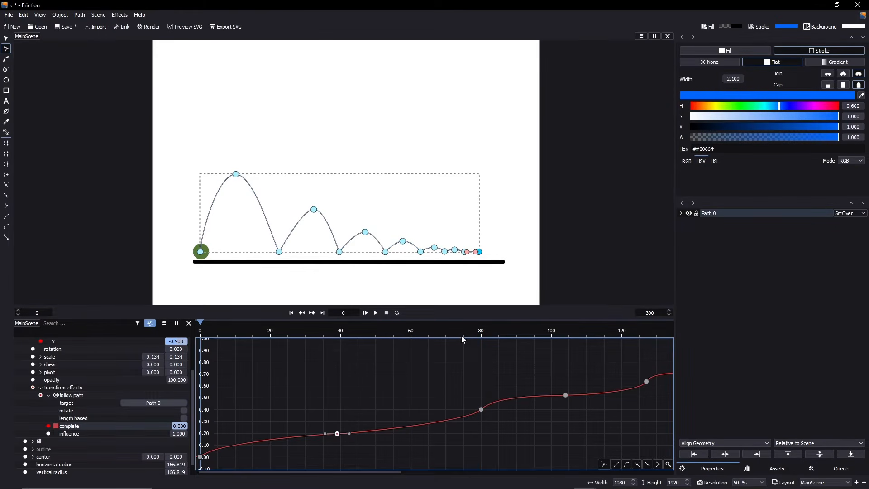
Review the whole complete curve and play the animation with the bounce path still visible
scroll(460, 373, down, 4)
scroll(458, 373, down, 1)
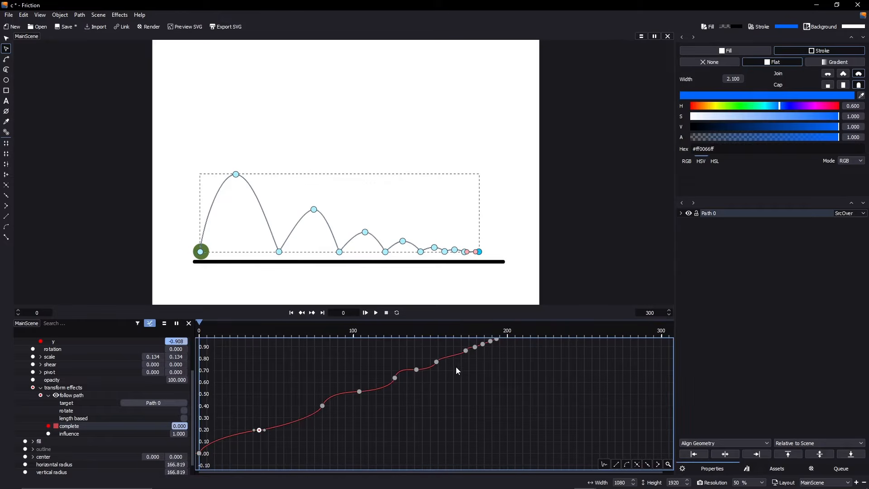
scroll(433, 403, up, 1)
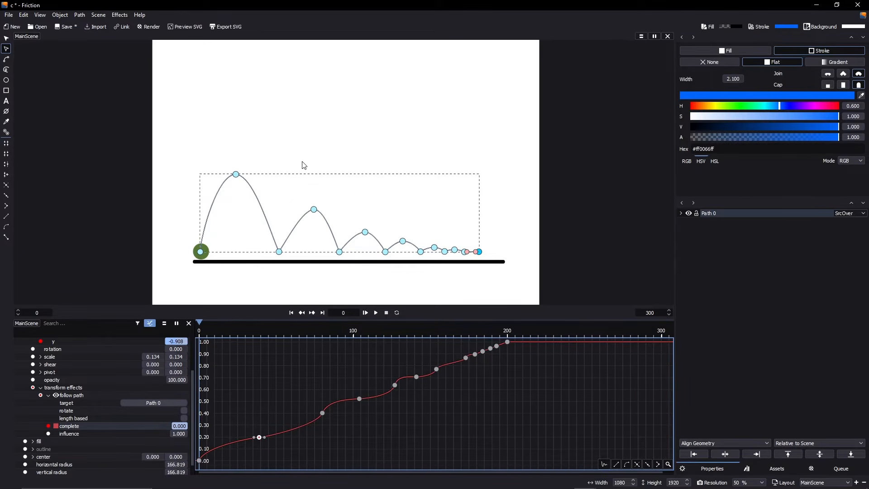
click(368, 313)
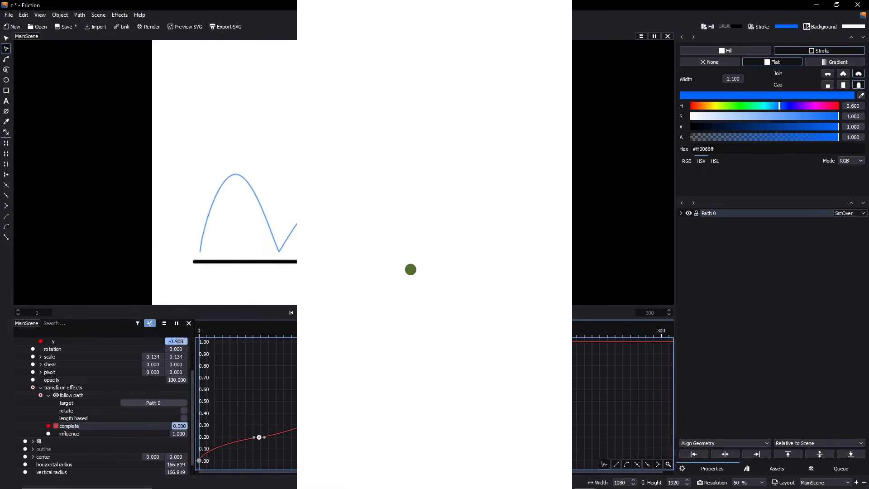
click(386, 312)
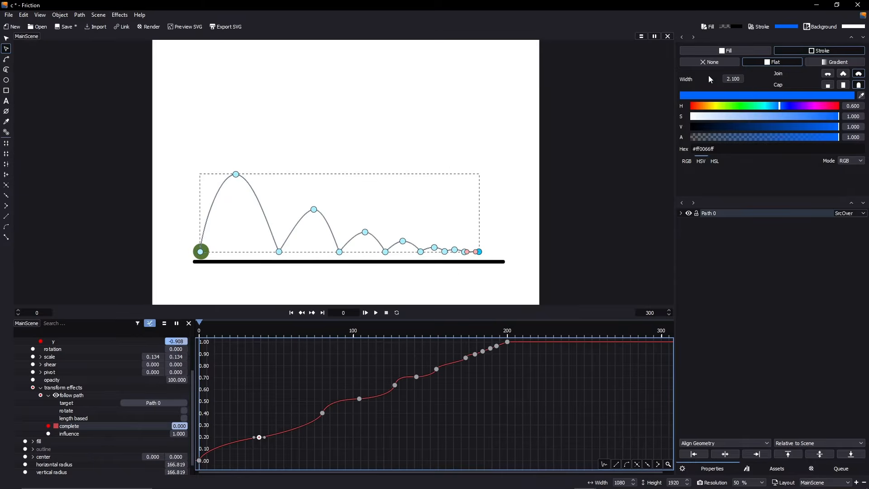
Remove the stroke from Path 0, deselect the path, and play the animation with only the ball and ground line
click(724, 62)
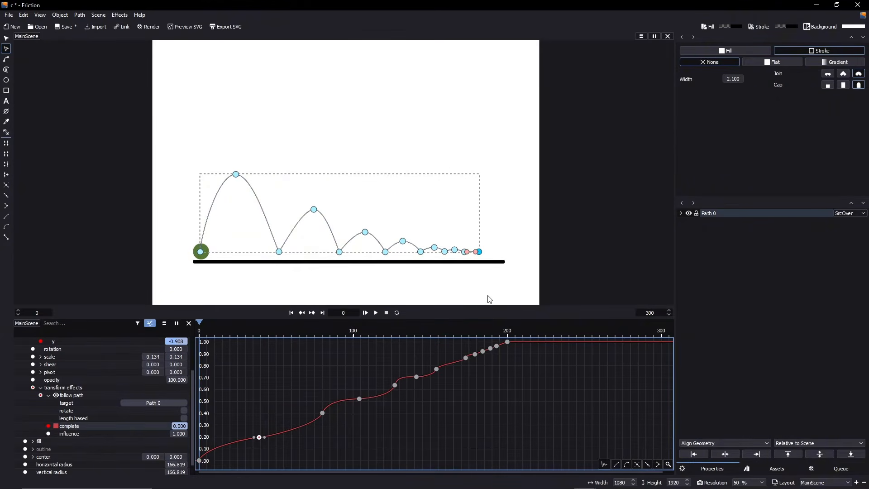
click(449, 300)
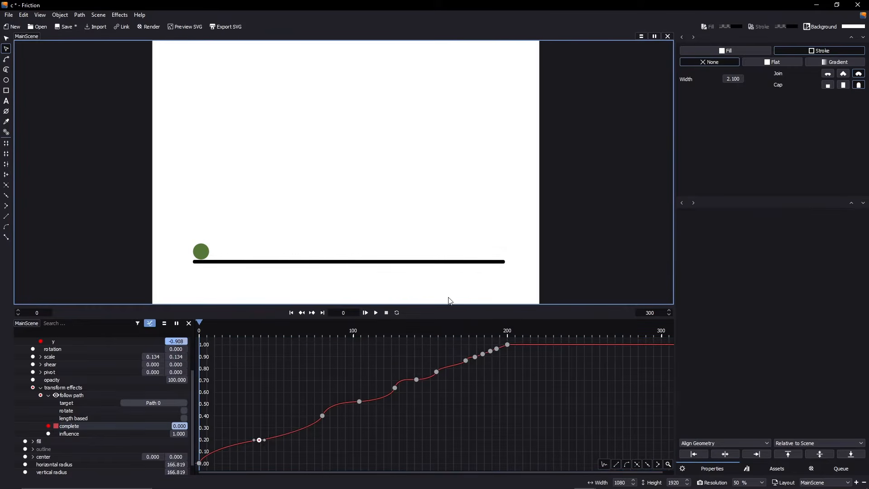
click(368, 312)
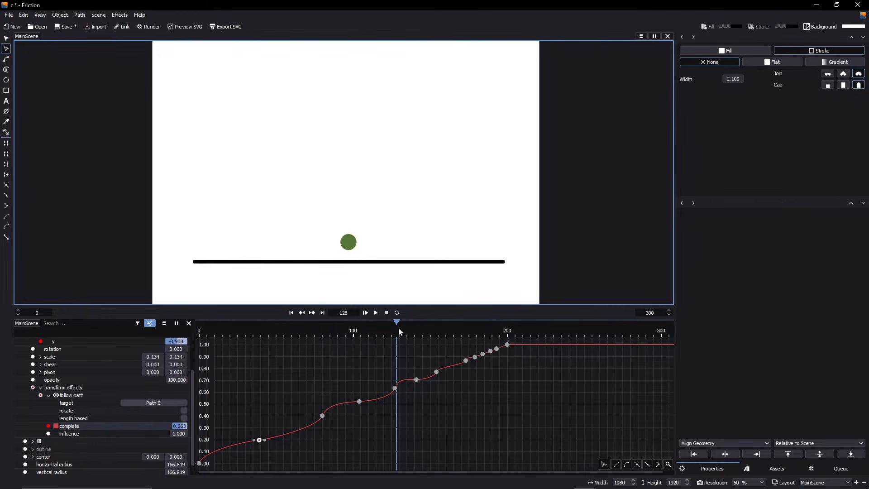
Shorten the flat handles of the third peak's keyframe at frame 141 to reduce the ball's hang time
drag(400, 332, 412, 333)
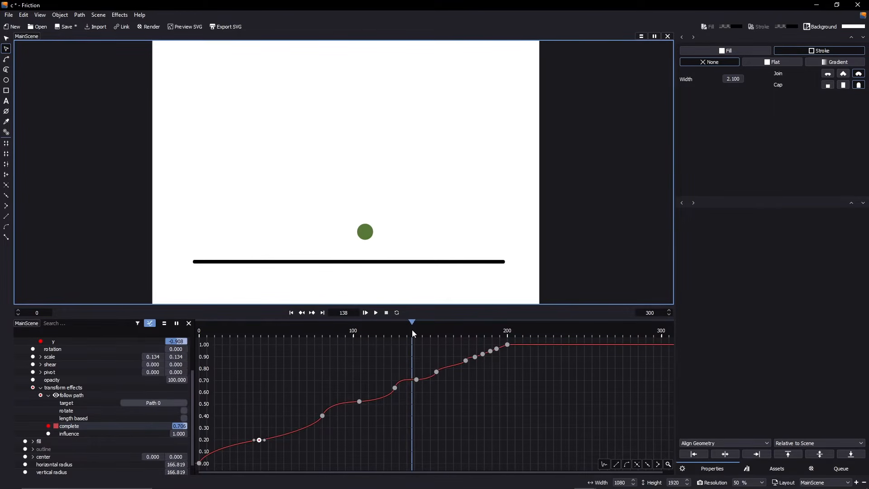
scroll(414, 380, up, 2)
scroll(414, 380, down, 2)
scroll(415, 385, up, 4)
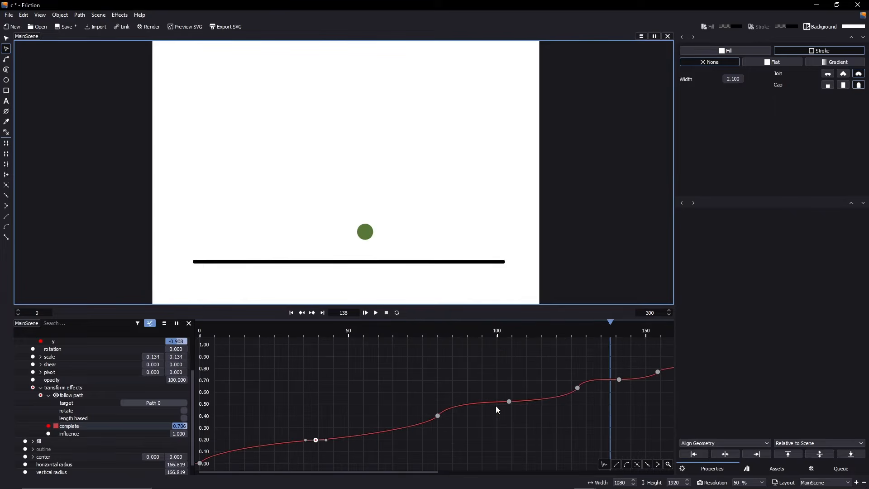
drag(412, 473, 492, 473)
click(465, 380)
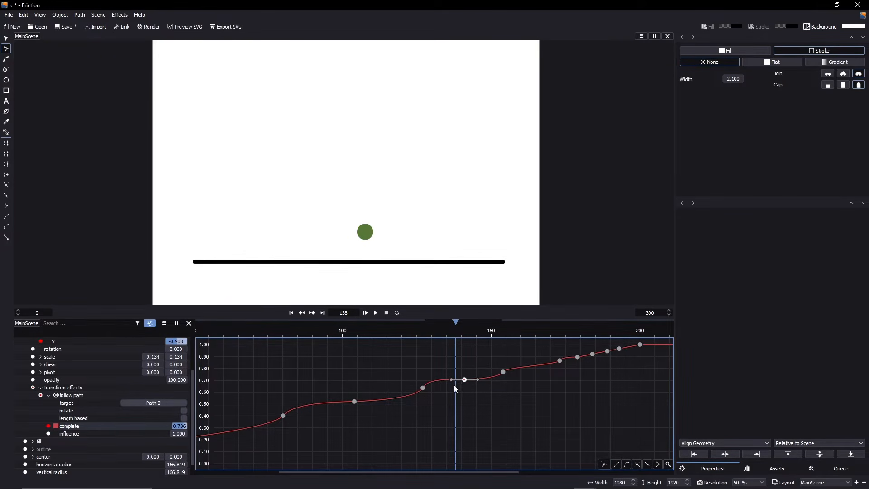
scroll(475, 386, up, 3)
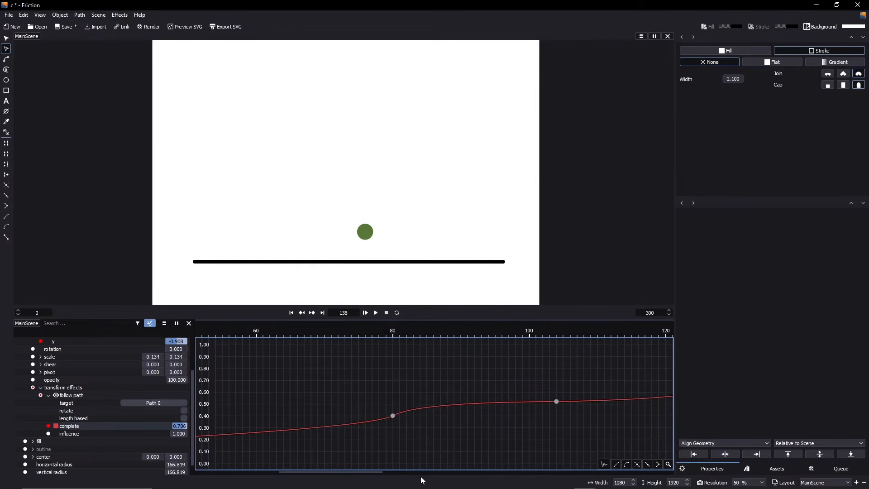
drag(381, 473, 467, 472)
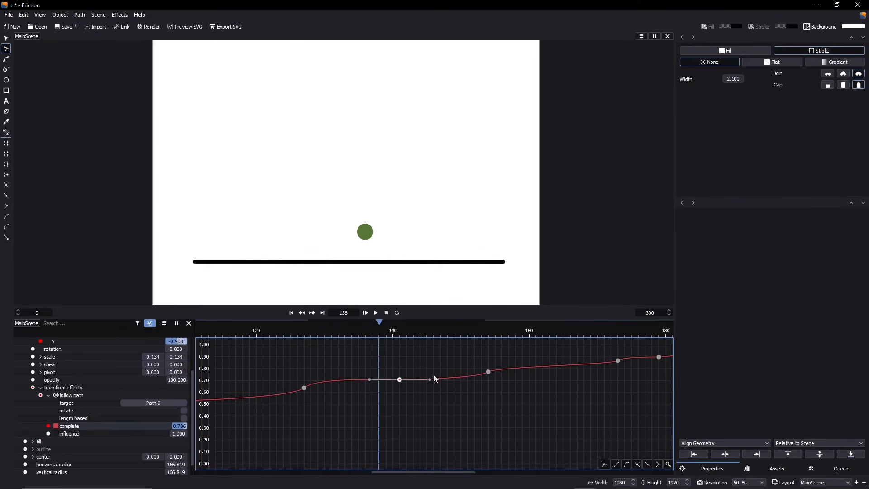
drag(434, 379, 406, 382)
drag(407, 384, 407, 385)
Fine-tune the frame 141 keyframe's short handles so they stay level, and replay the animation
scroll(406, 385, up, 2)
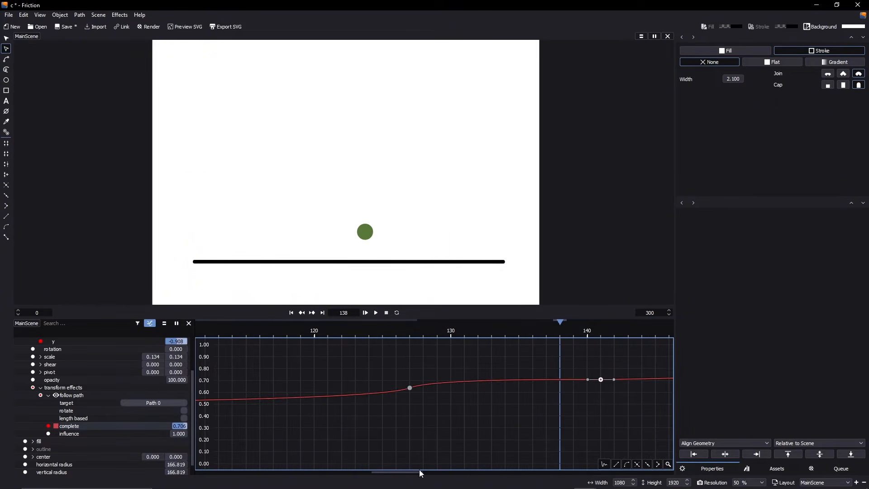
drag(420, 475, 471, 473)
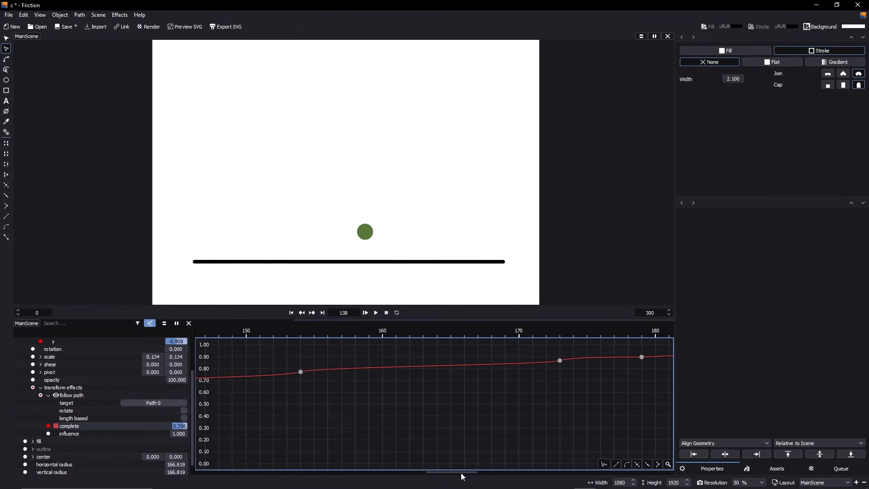
drag(462, 476, 424, 471)
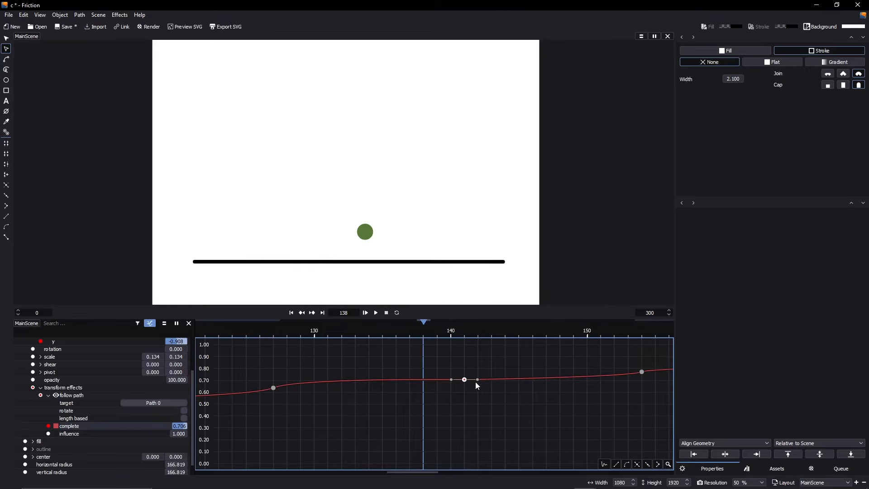
drag(480, 384, 477, 380)
click(366, 313)
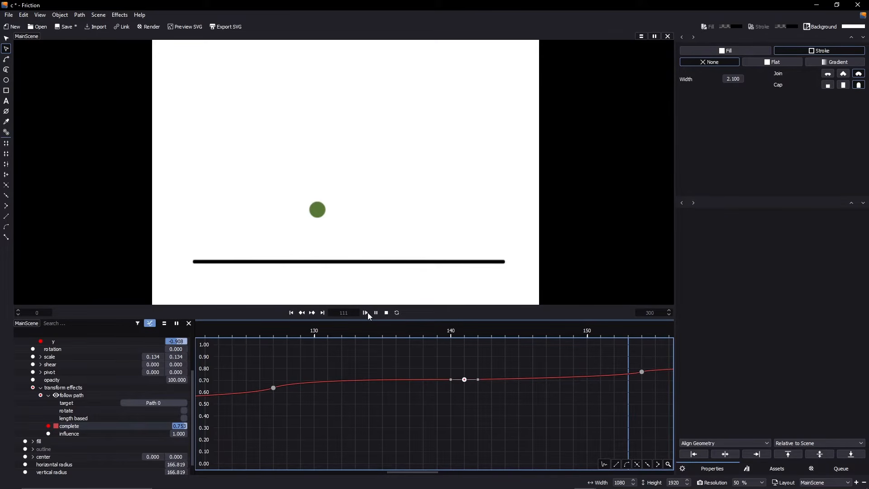
Stop the playback, collapse the circle's transform properties, and save the project
click(387, 313)
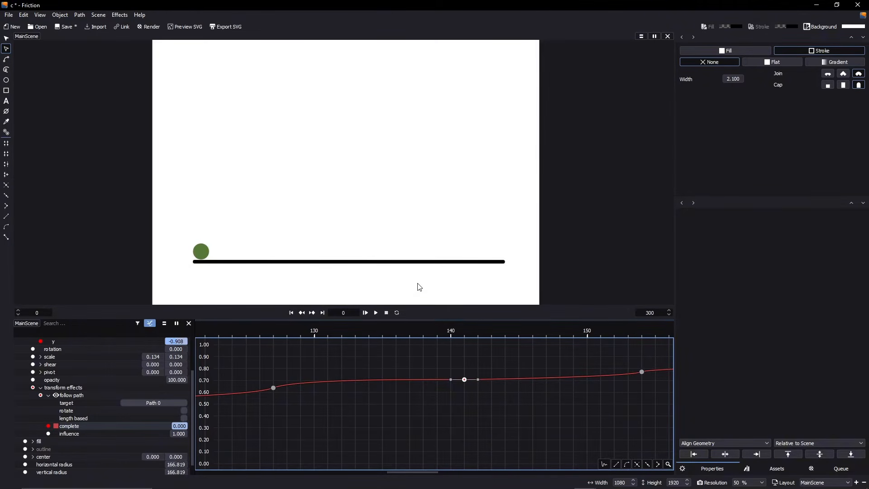
scroll(417, 402, down, 6)
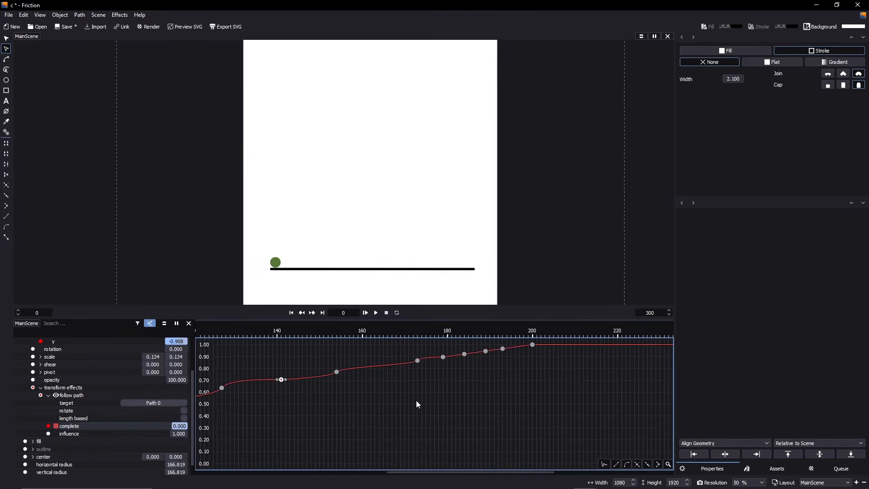
scroll(417, 403, down, 5)
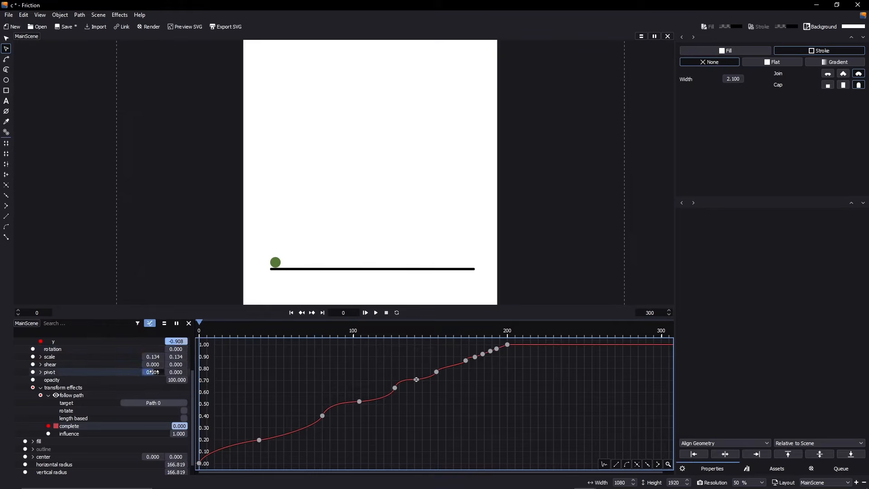
click(41, 388)
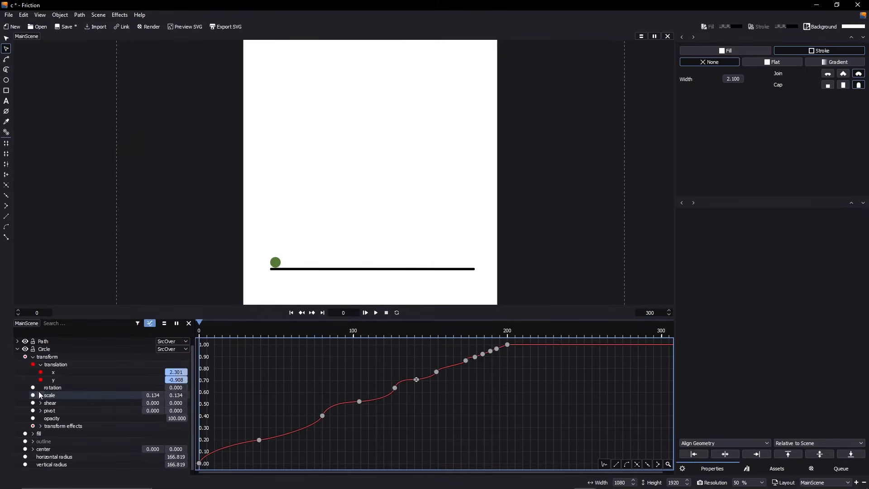
key(ctrl+s)
Create a new scene named Scene 2 at 1920 × 1080, lasting 300 frames at 30 fps
click(98, 15)
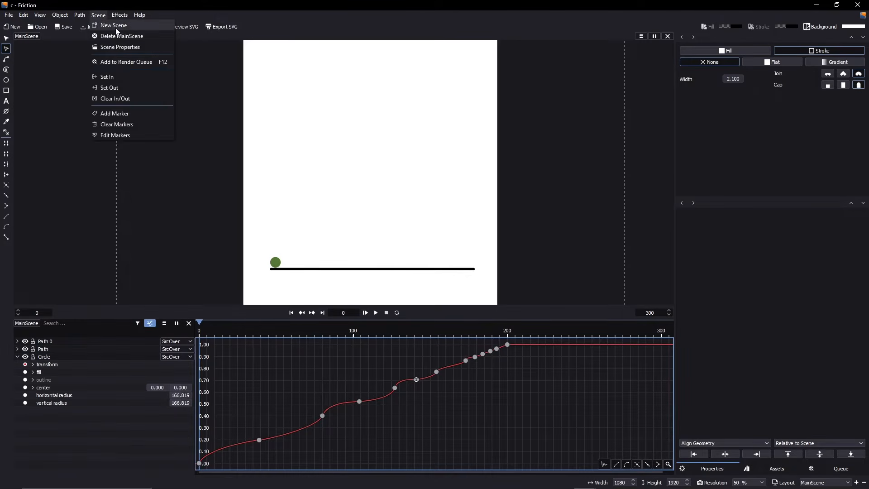
click(126, 34)
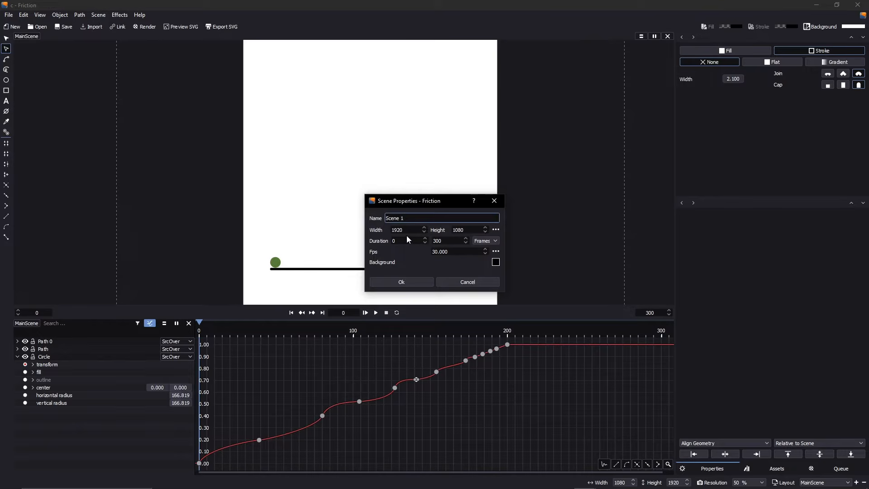
drag(405, 218, 386, 218)
click(404, 218)
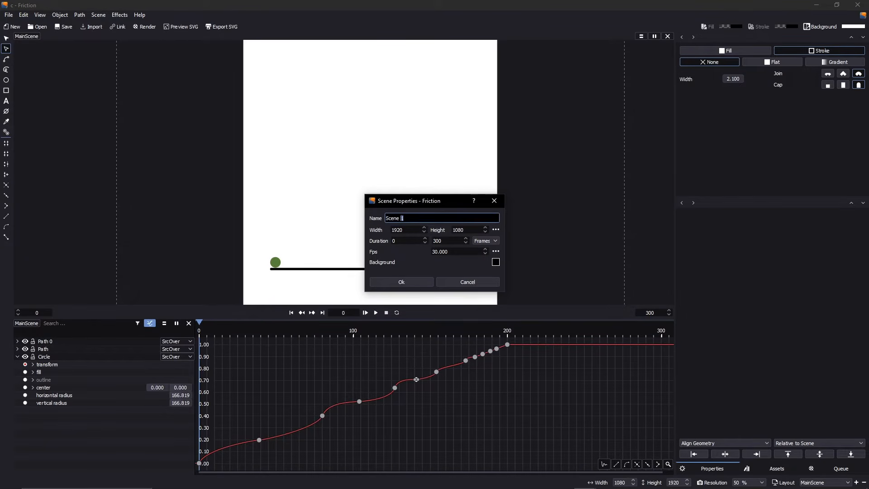
click(401, 282)
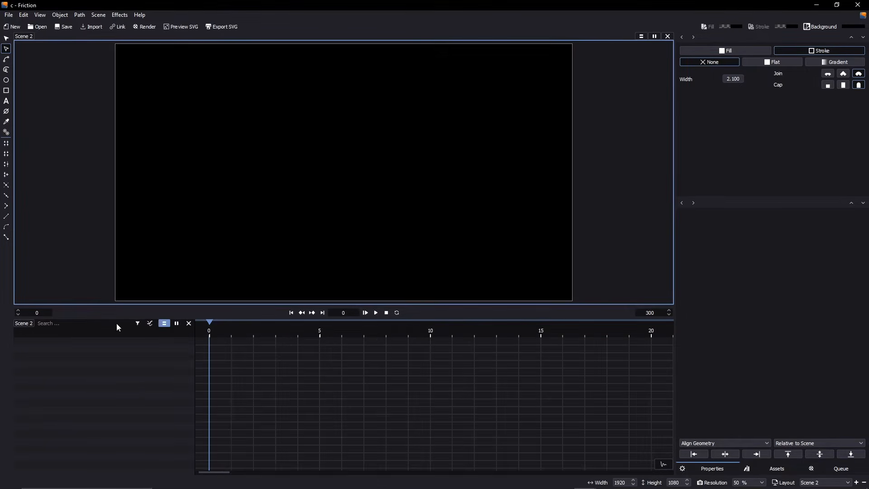
Switch the view back and forth between MainScene and Scene 1, ending on the empty Scene 1
click(26, 36)
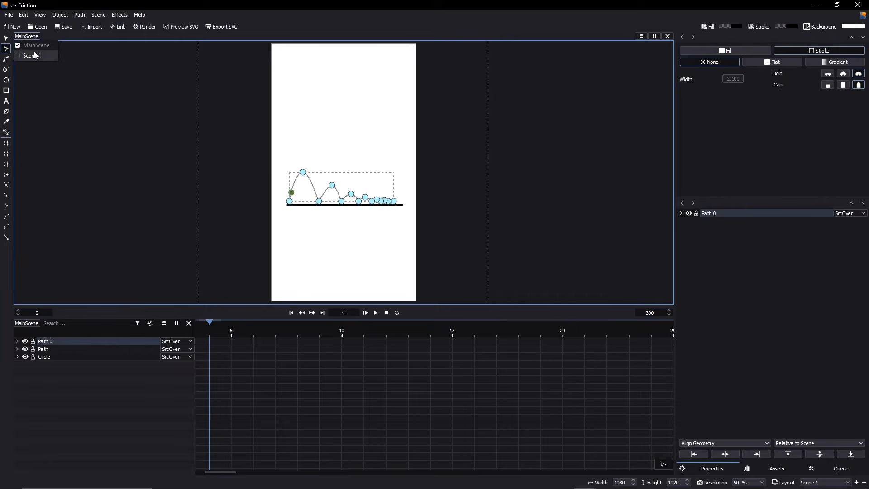
click(35, 55)
click(24, 36)
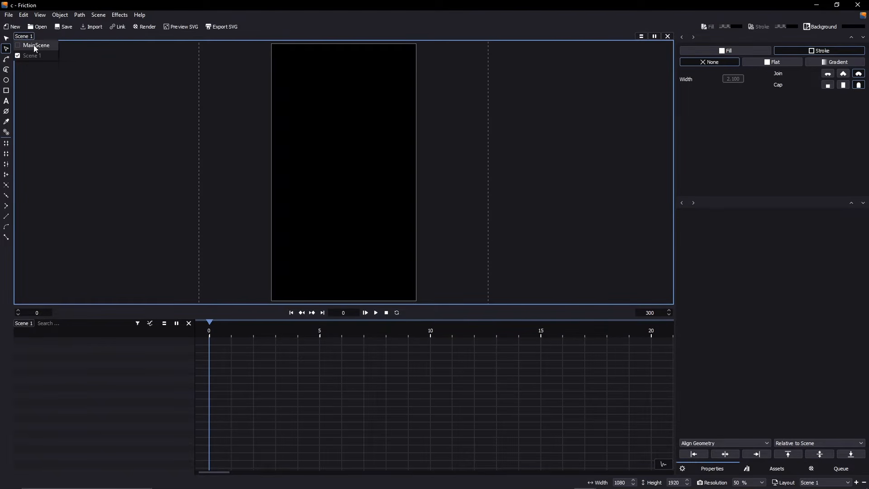
click(35, 47)
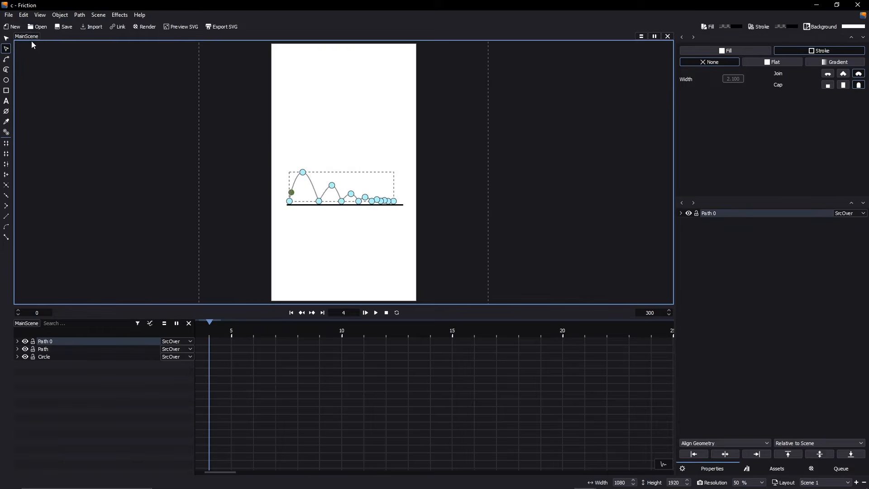
click(30, 38)
click(31, 55)
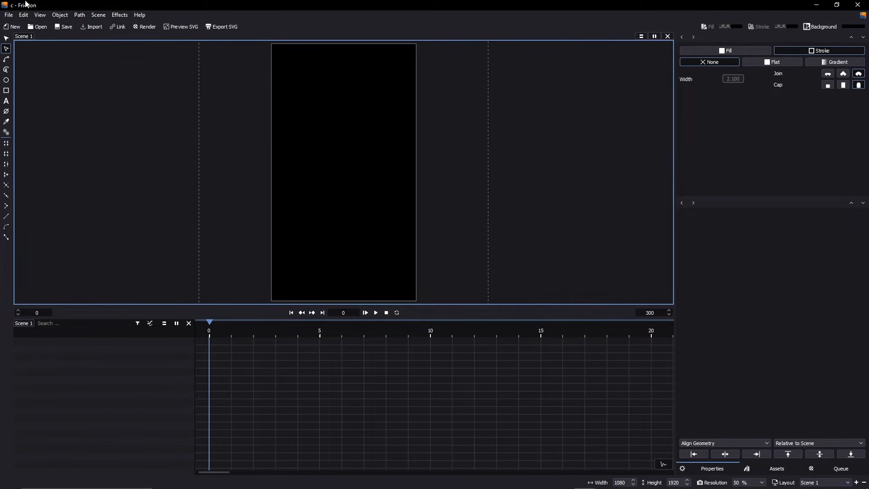
Draw a rectangle covering the whole Scene 1 canvas, with a flat black fill and no stroke
click(7, 90)
mouse_move(270, 43)
mouse_down()
mouse_move(398, 248)
mouse_move(417, 304)
mouse_up()
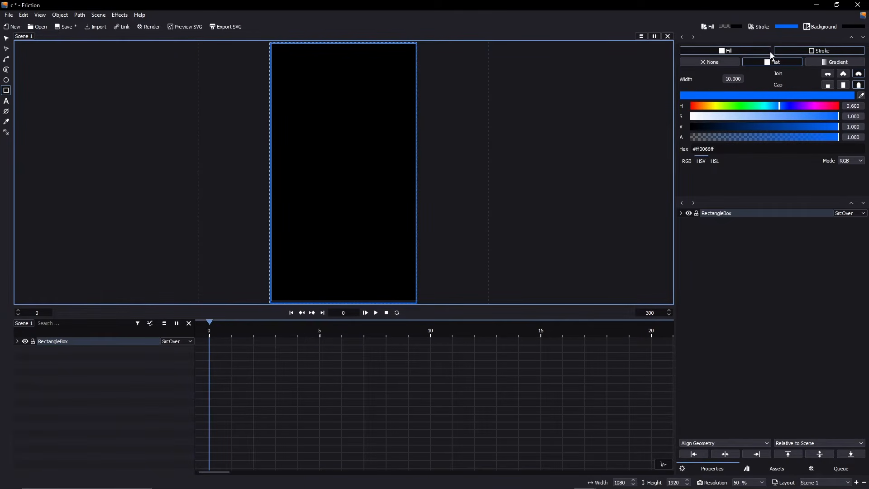
click(751, 51)
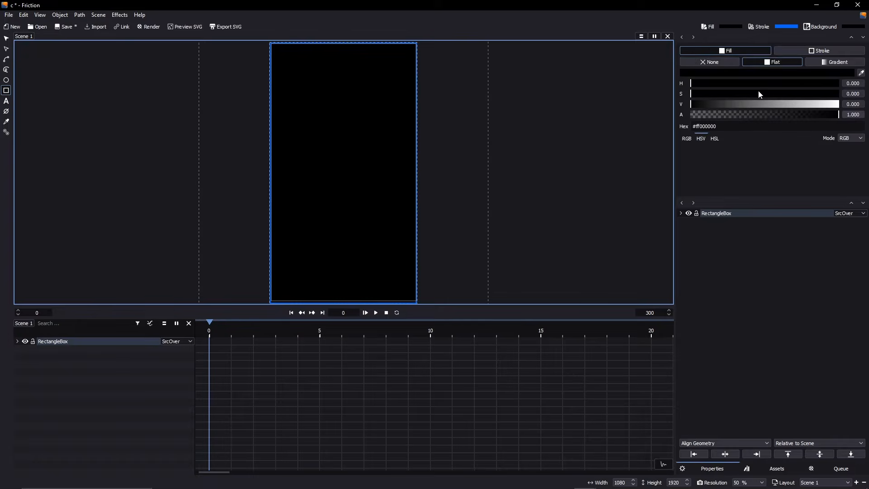
click(789, 53)
click(712, 62)
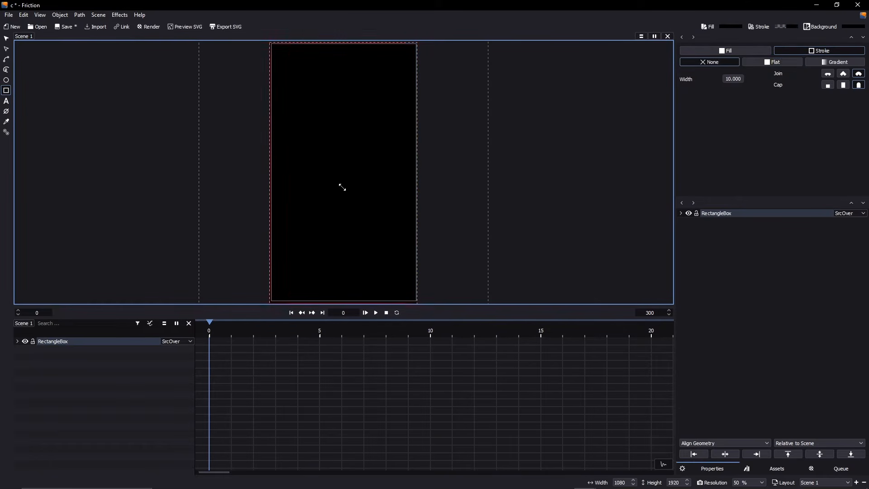
Apply the generated Clock of Clocks raster effect to the rectangle
right_click(45, 341)
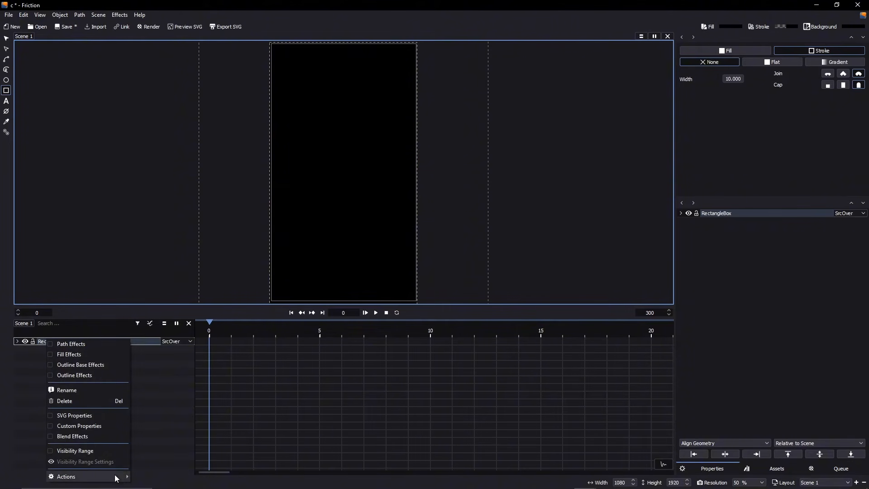
mouse_move(116, 478)
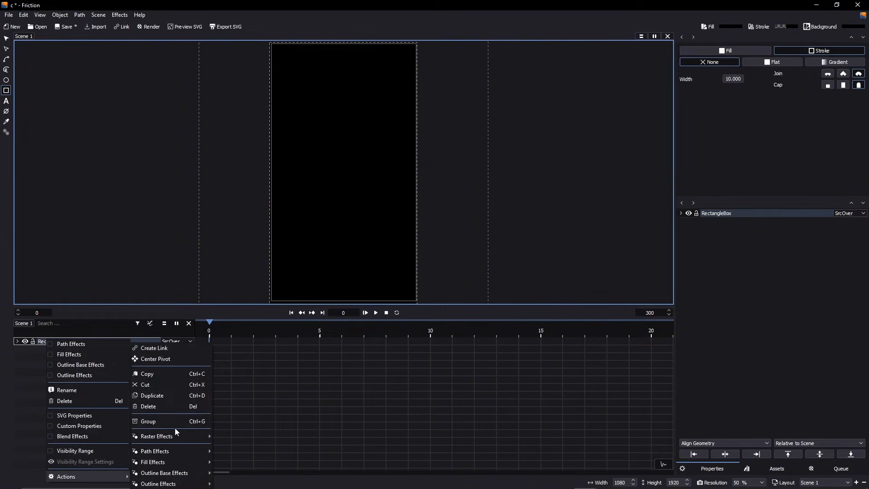
mouse_move(179, 436)
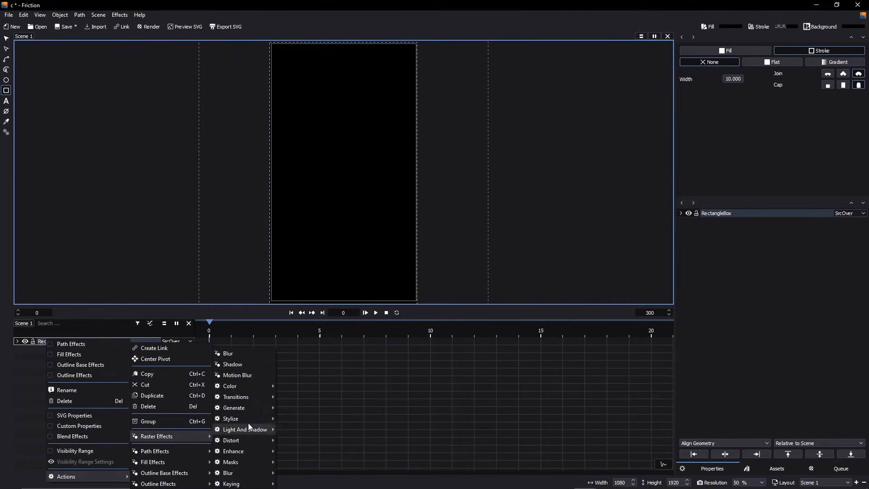
mouse_move(252, 407)
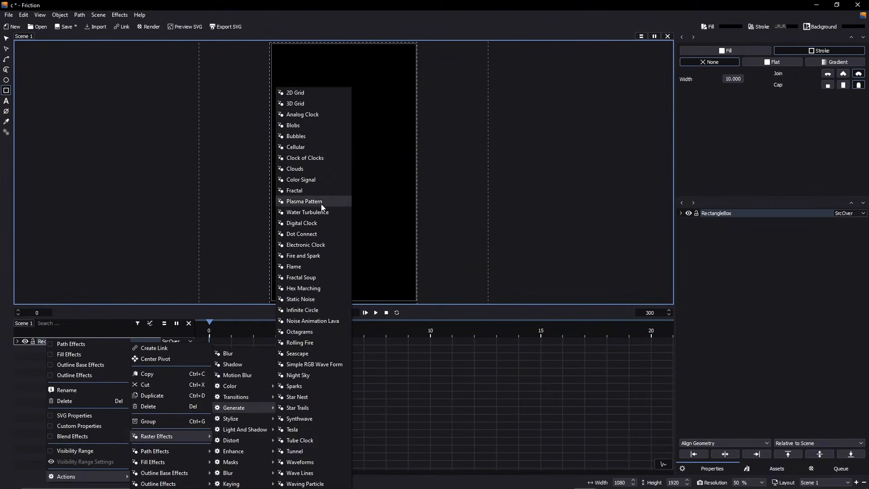
click(315, 162)
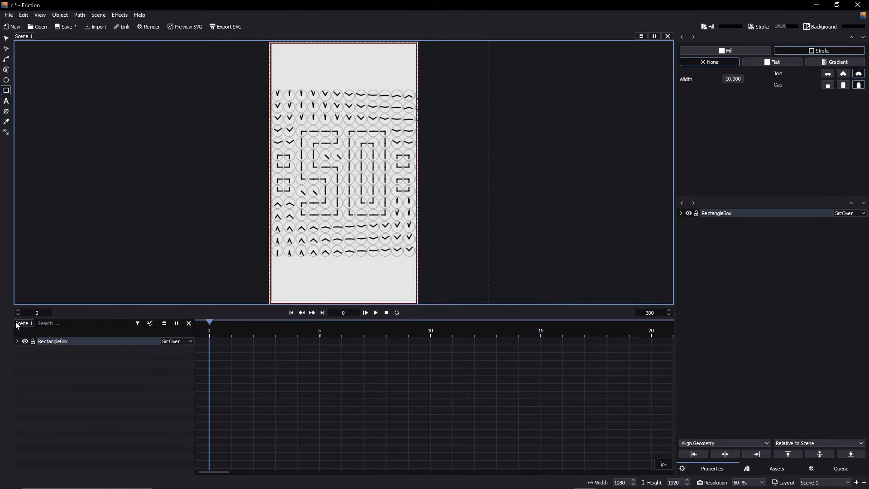
Expand the rectangle's Clock of Clocks effect settings and set Hours to 9.6
click(18, 341)
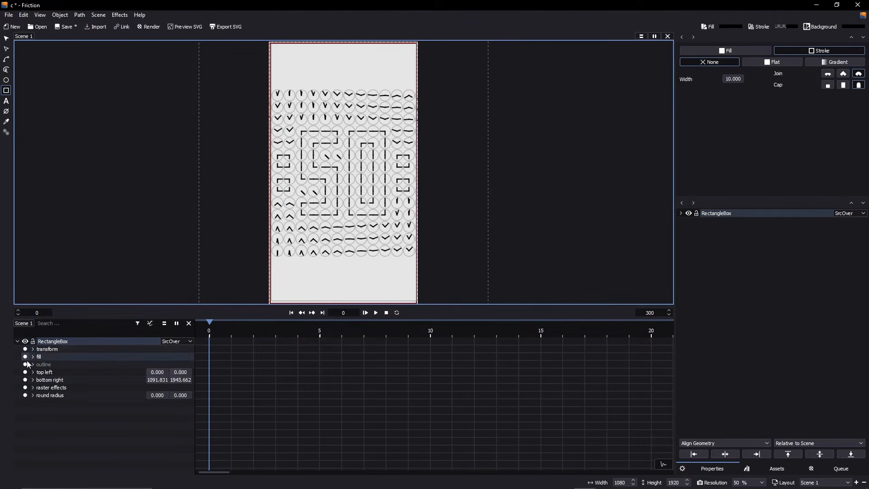
click(33, 387)
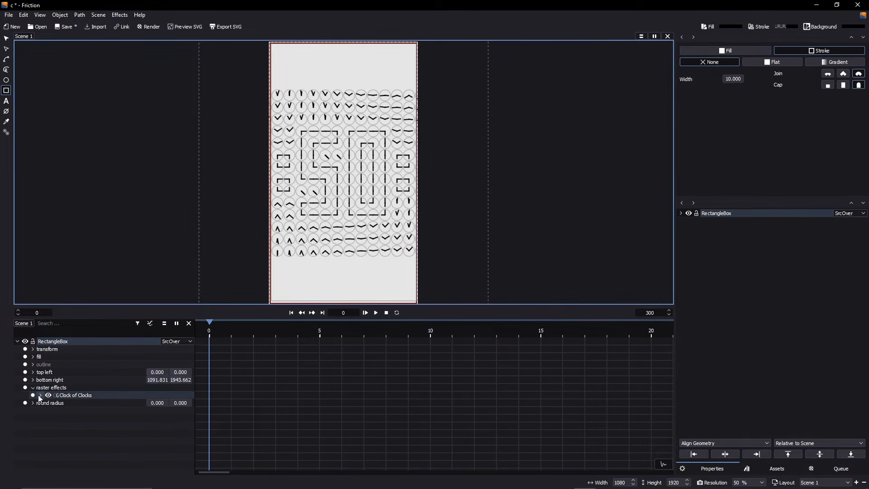
click(40, 395)
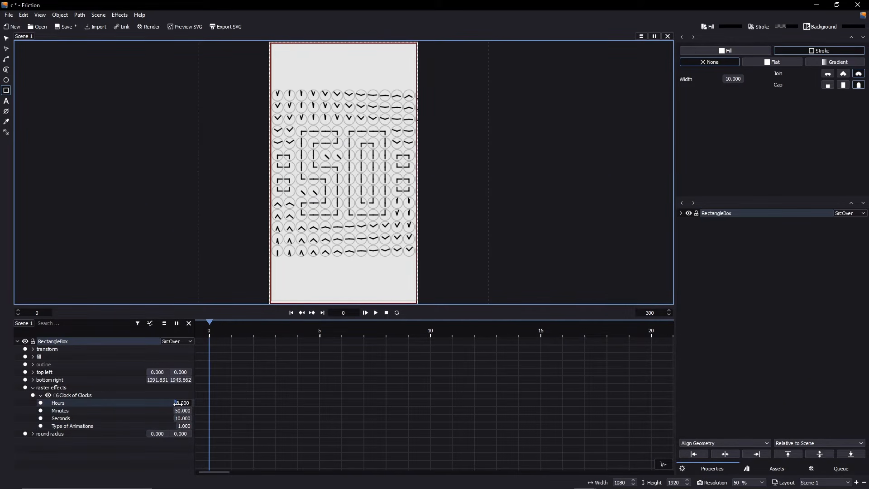
drag(176, 402, 185, 403)
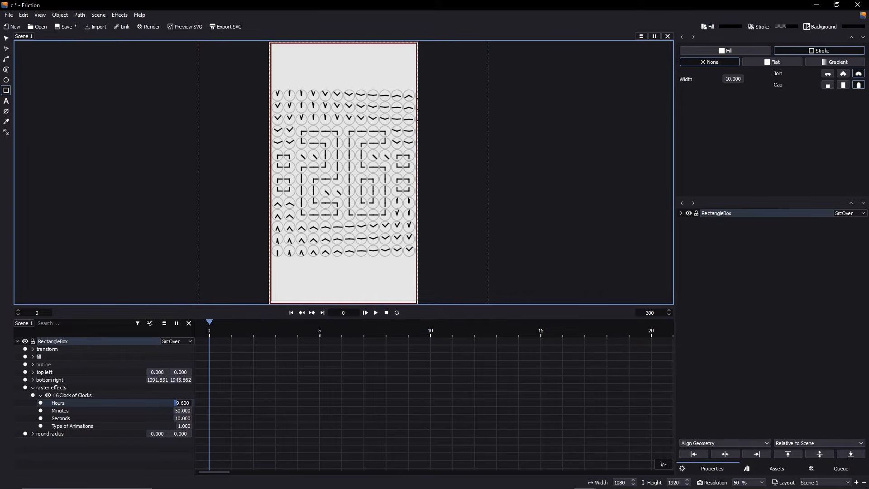
Move the rectangle's pivot near its upper-left corner and try scaling the rectangle uniformly to about 0.42
scroll(365, 166, down, 2)
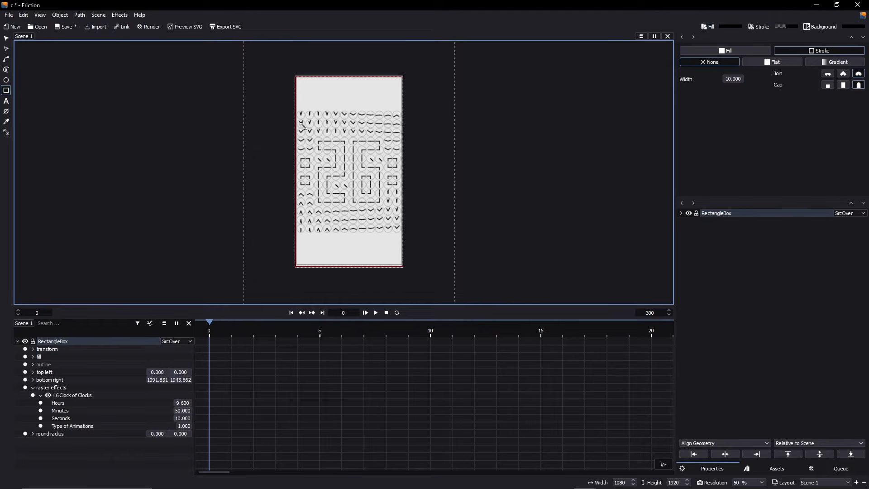
click(5, 38)
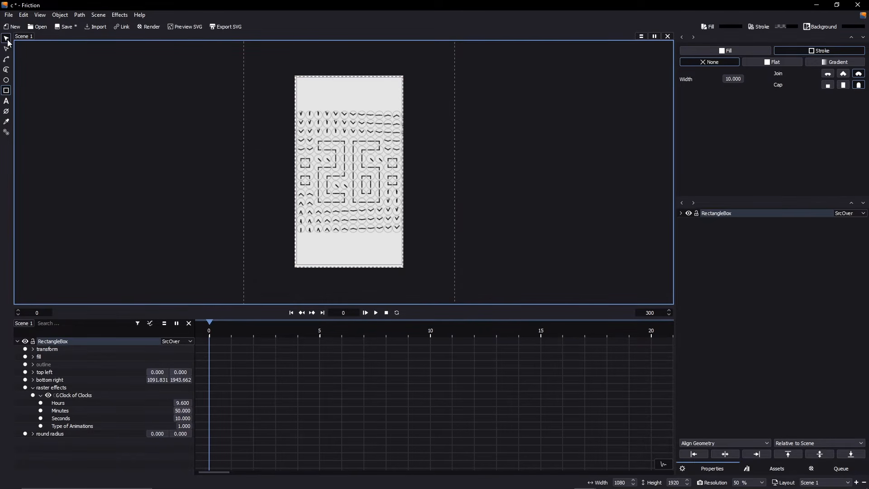
drag(296, 78, 317, 118)
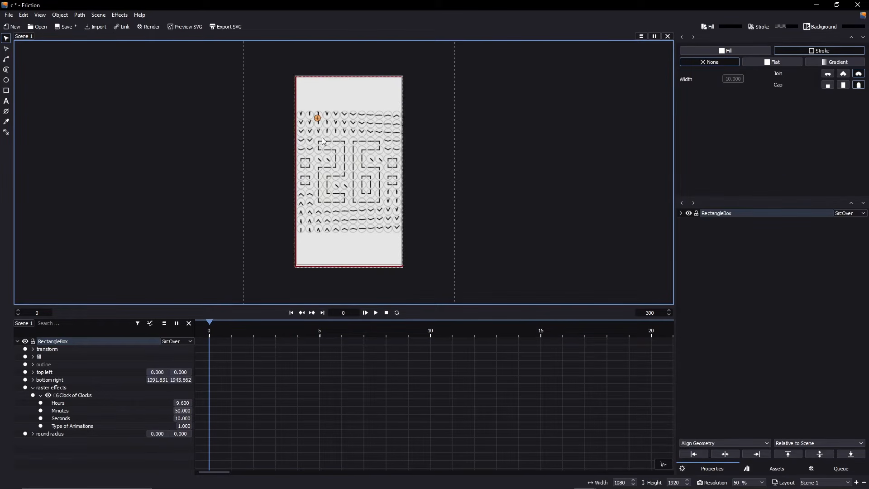
key(s)
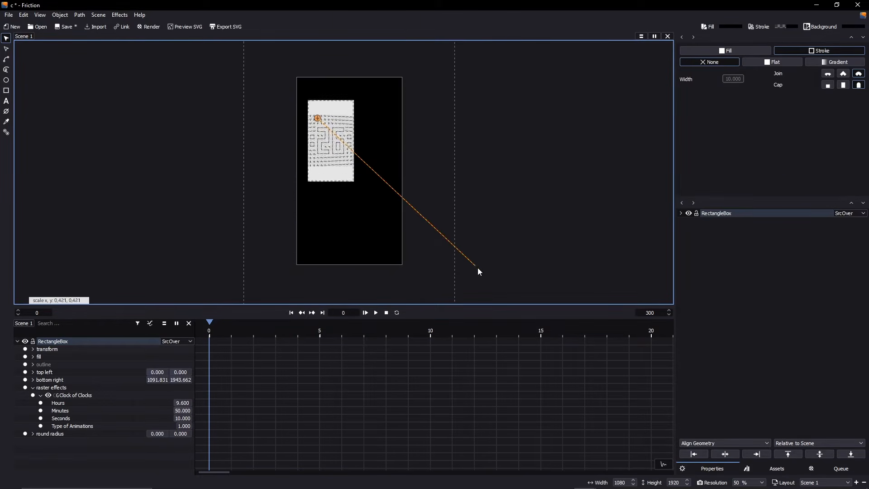
key(Escape)
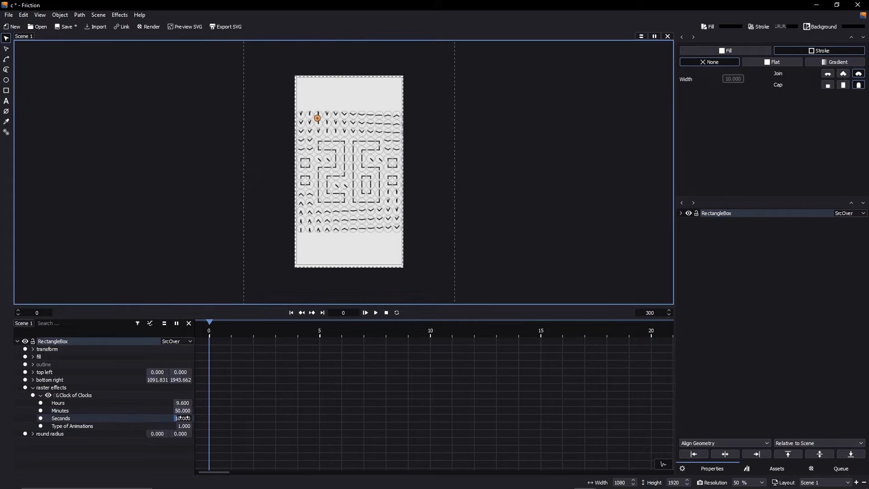
Set the clock effect's Seconds to 3.5 and Hours to 11.4, and delete the effect from the rectangle
drag(183, 418, 185, 400)
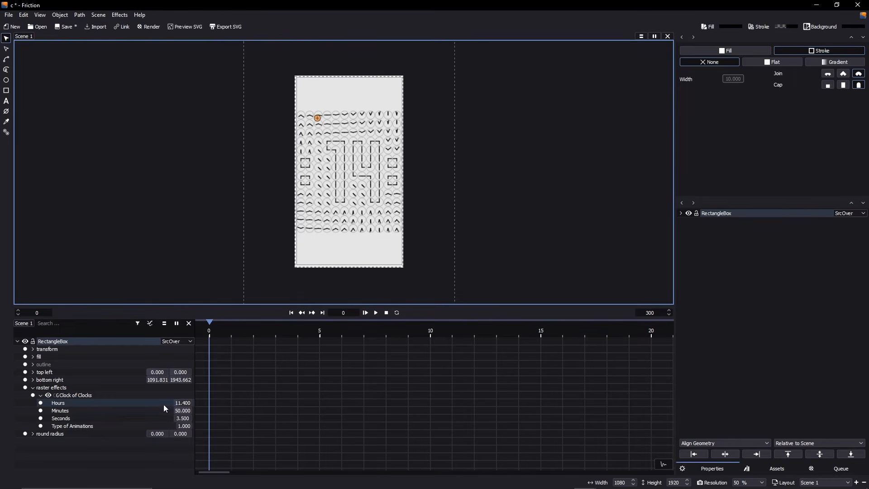
right_click(75, 395)
click(102, 456)
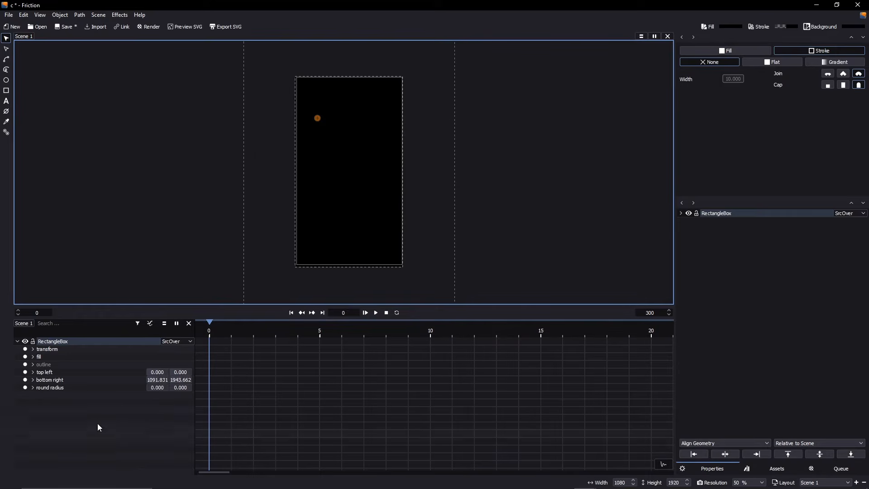
Apply the generated Tesla raster effect to the rectangle
right_click(66, 346)
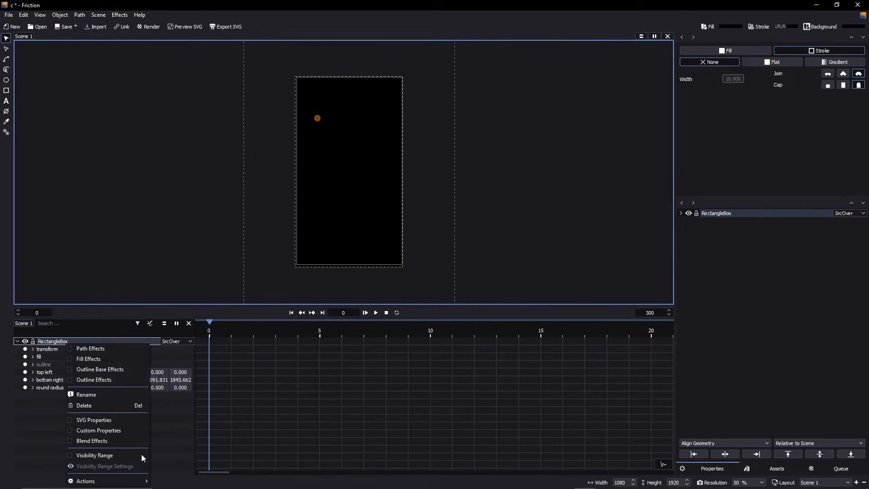
mouse_move(127, 478)
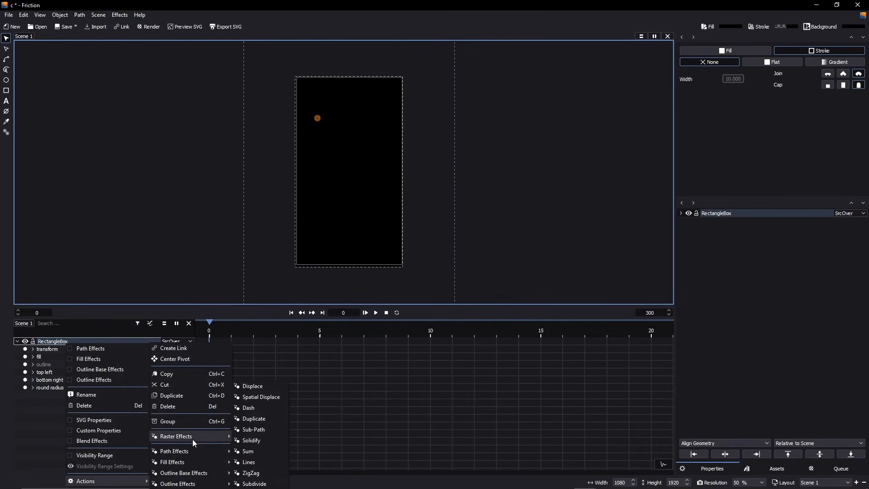
mouse_move(194, 436)
mouse_move(259, 406)
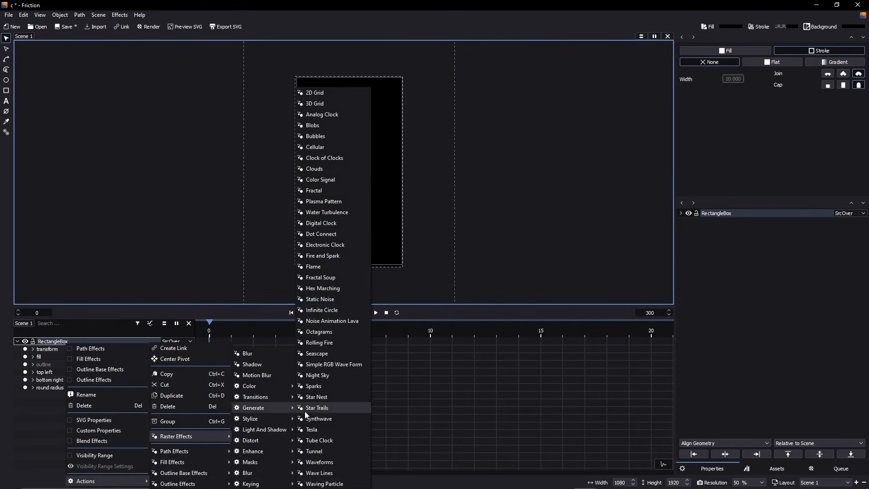
click(322, 428)
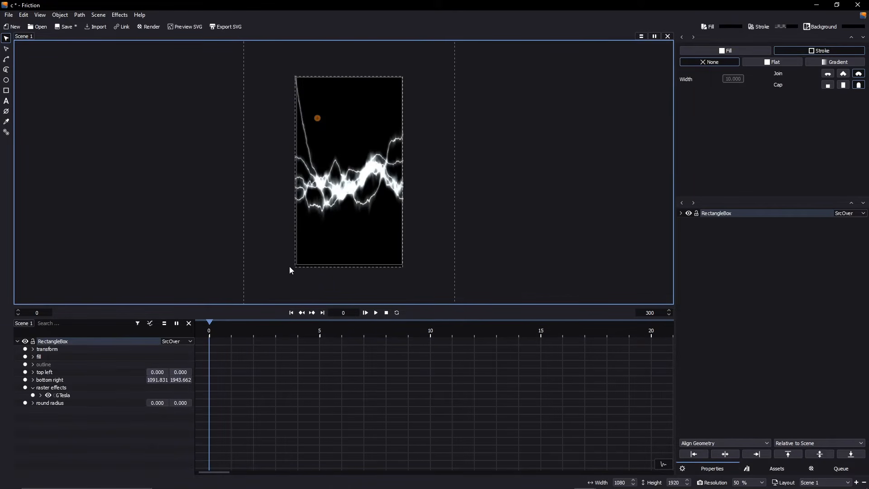
Delete the Tesla raster effect from the full-canvas rectangle and remove the rectangle from the scene
right_click(59, 388)
click(78, 458)
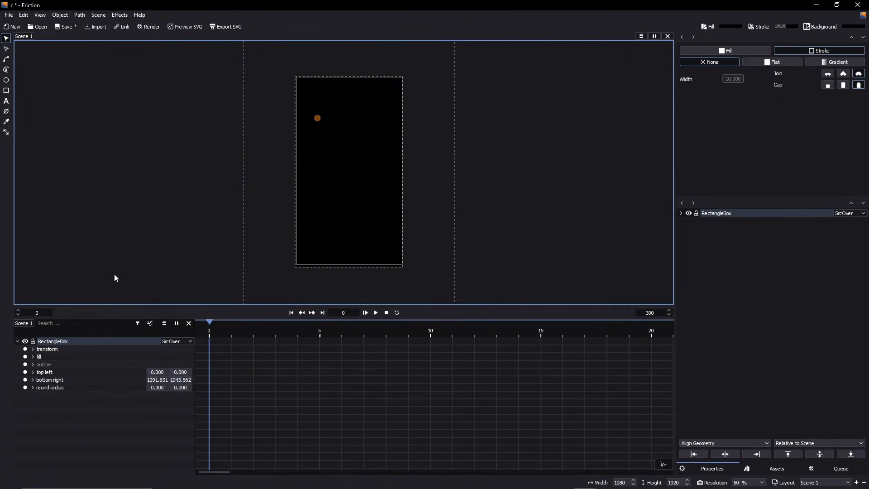
right_click(64, 342)
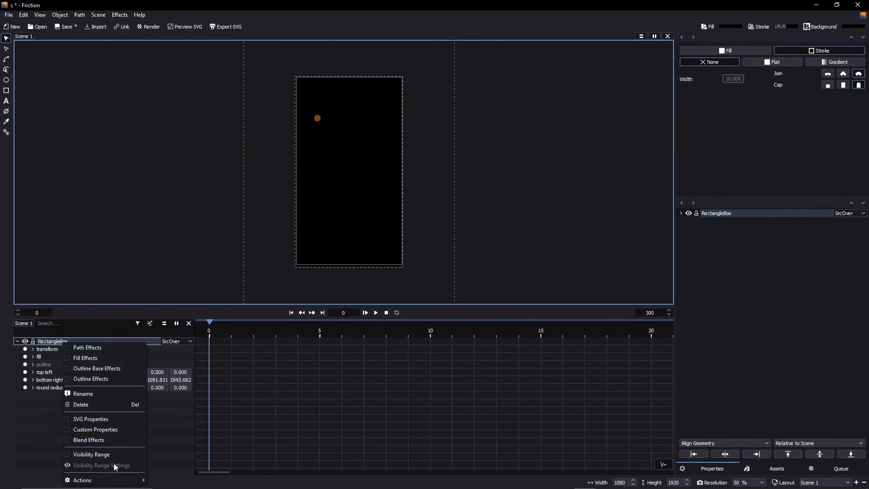
click(103, 406)
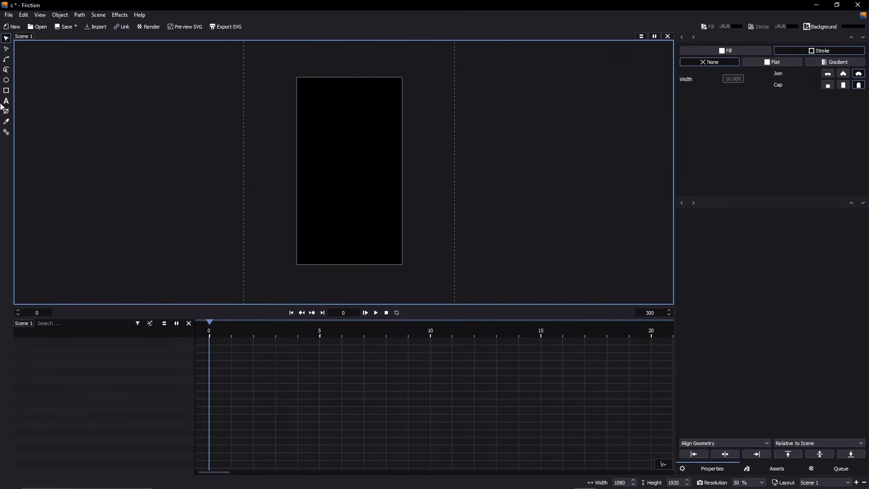
Draw a square about 649 by 649 px near the middle of the canvas and apply the generated Clock of Clocks raster effect to it
click(6, 90)
drag(310, 146, 375, 210)
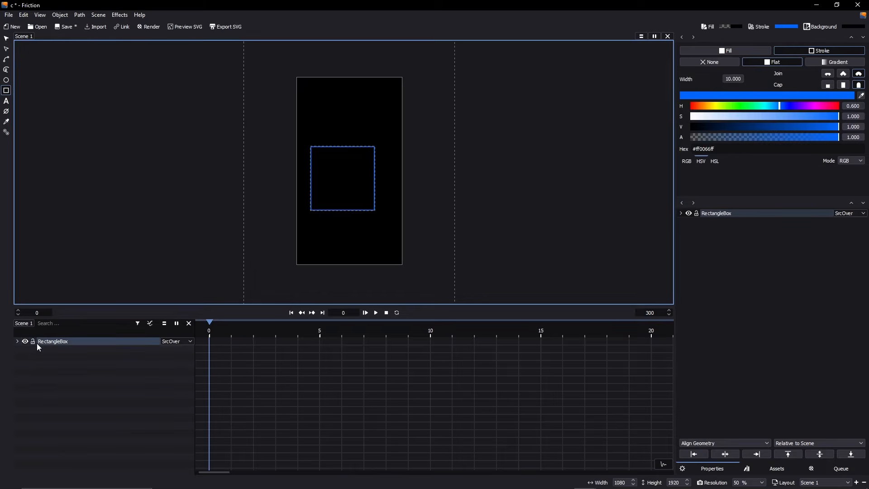
click(18, 341)
right_click(53, 345)
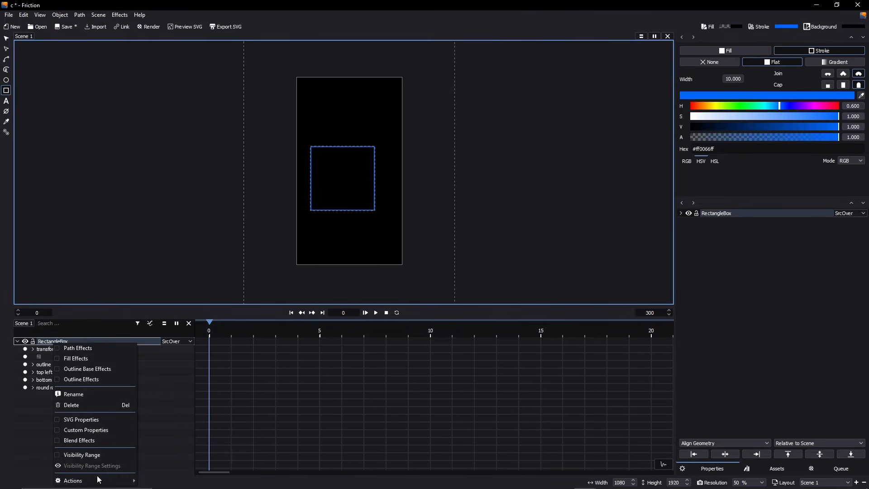
mouse_move(113, 479)
mouse_move(204, 435)
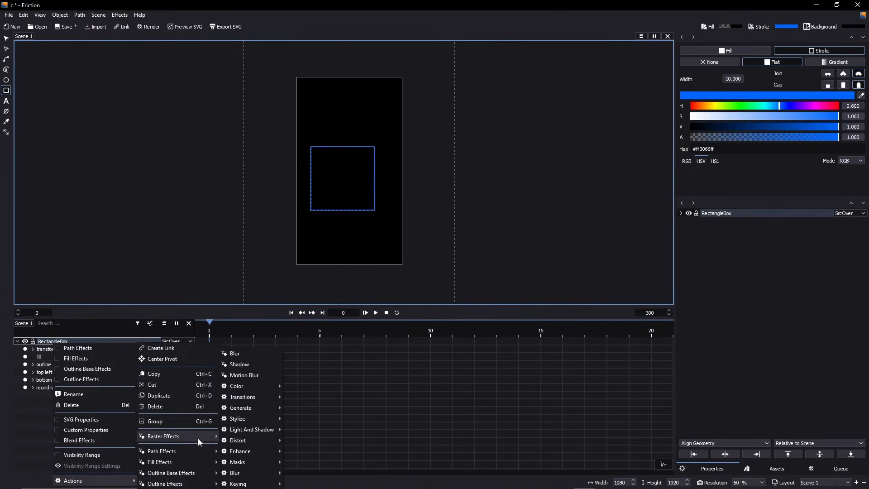
mouse_move(264, 412)
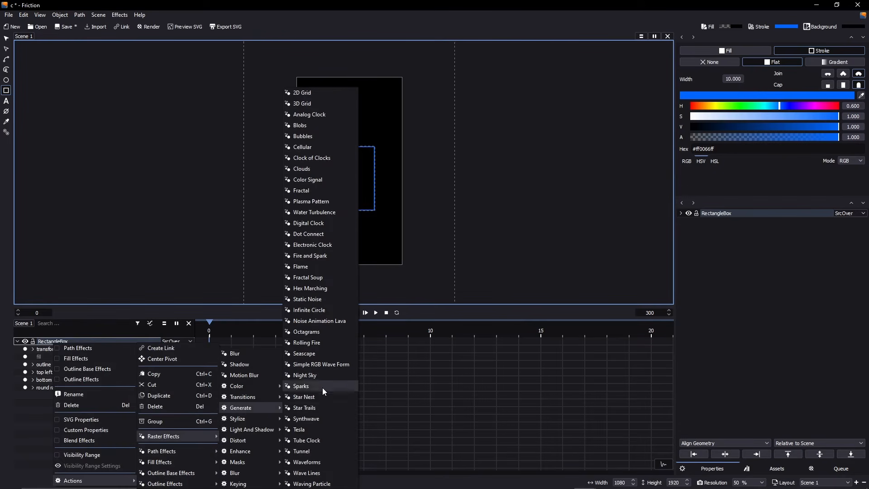
click(311, 157)
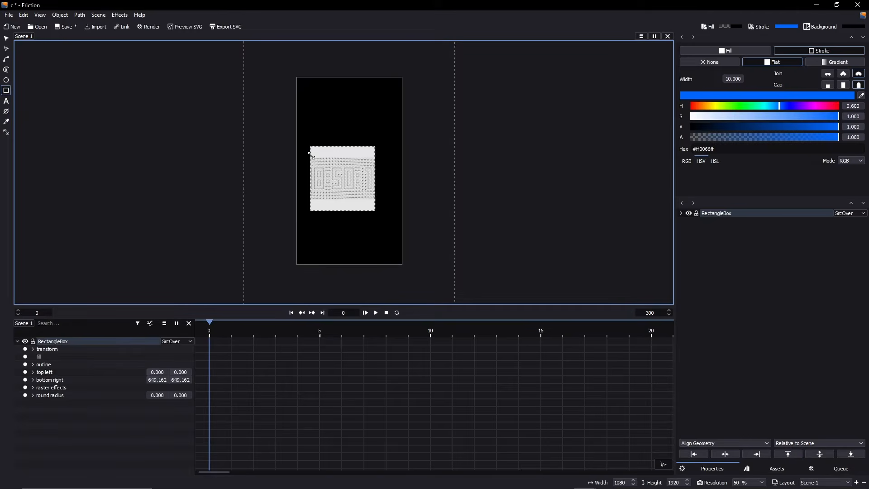
Expand the square's transform and scale properties and reduce its vertical scale to about 0.615
scroll(351, 178, up, 3)
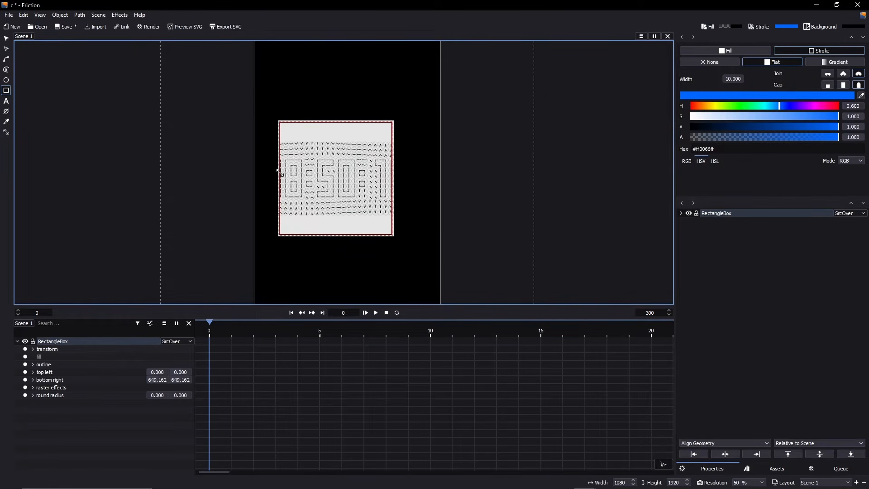
key(F1)
click(34, 349)
click(40, 372)
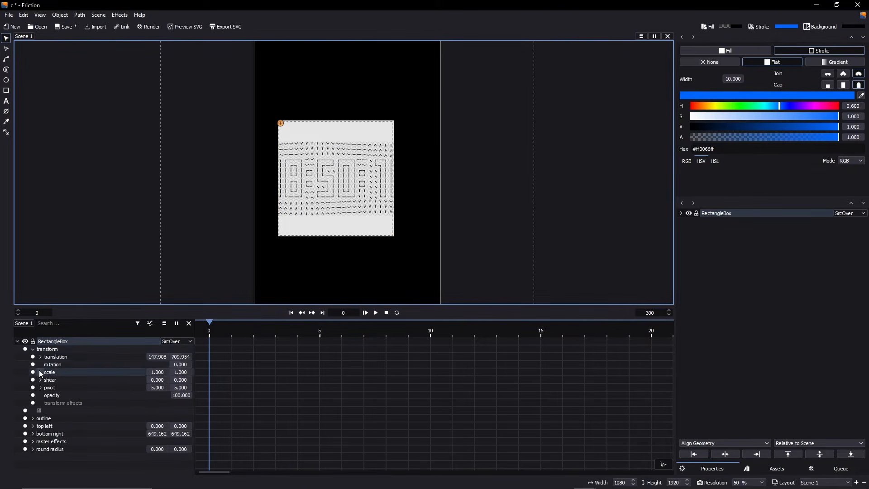
click(179, 388)
mouse_move(180, 387)
mouse_down()
mouse_move(187, 388)
mouse_move(173, 387)
mouse_up()
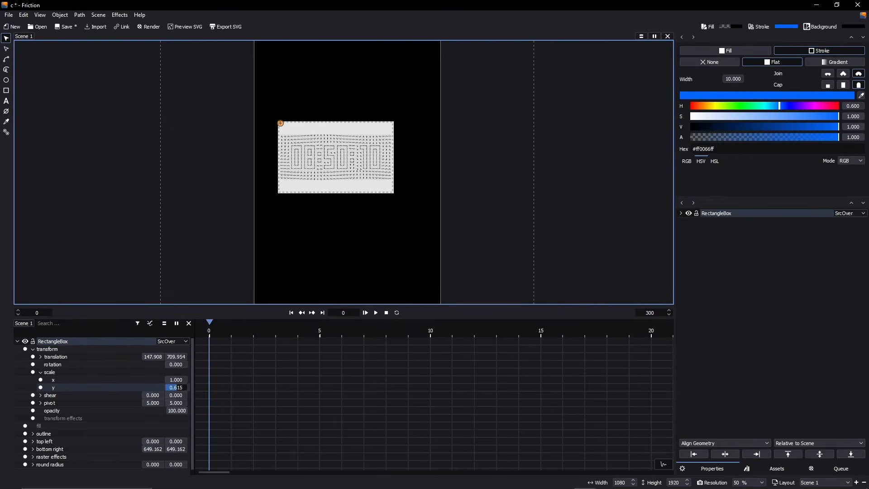
Set the Hours of the rectangle's Clock of Clocks raster effect to 11
scroll(316, 172, up, 2)
drag(315, 170, 313, 211)
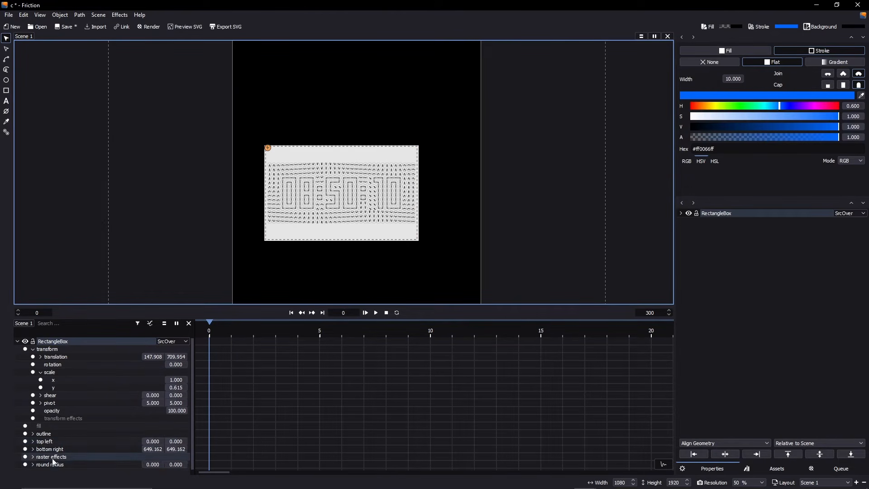
click(33, 458)
scroll(32, 457, down, 1)
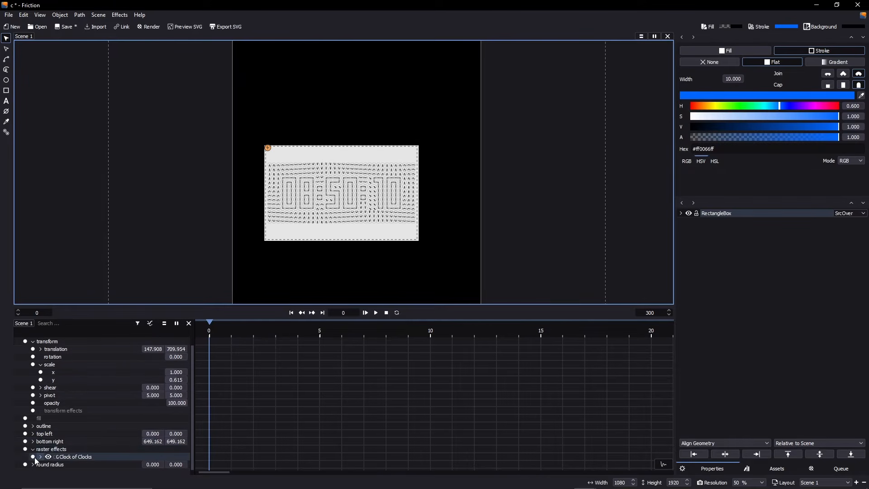
click(33, 457)
click(40, 457)
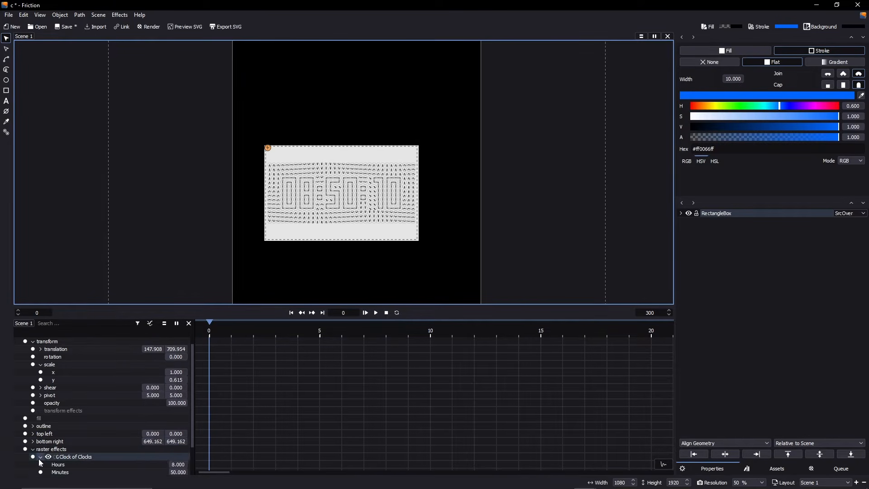
scroll(41, 457, down, 1)
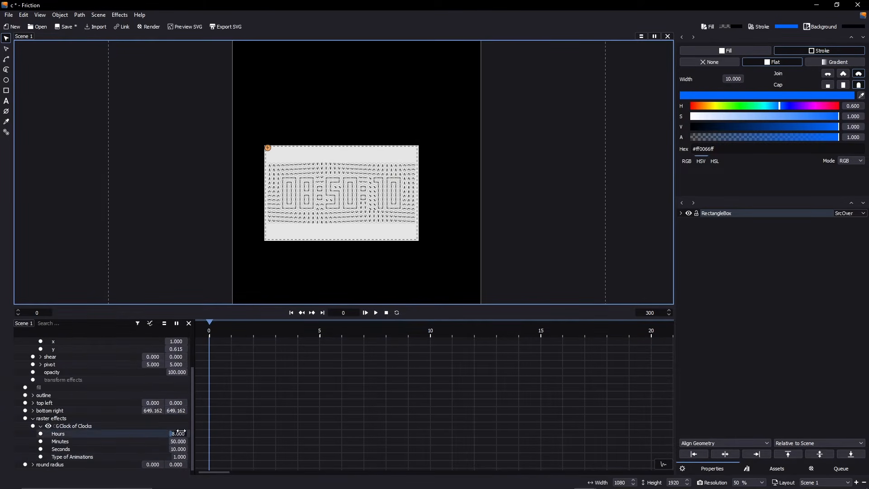
mouse_move(181, 432)
mouse_down()
mouse_move(202, 432)
mouse_move(195, 433)
mouse_up()
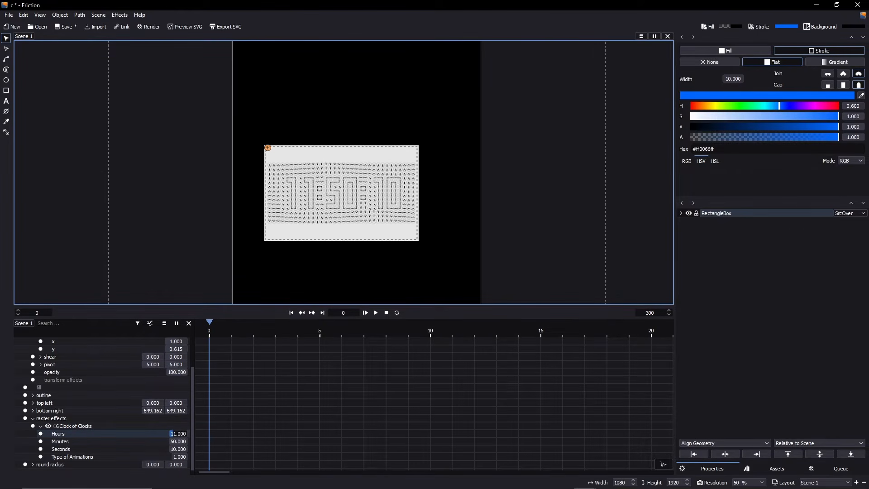
click(178, 441)
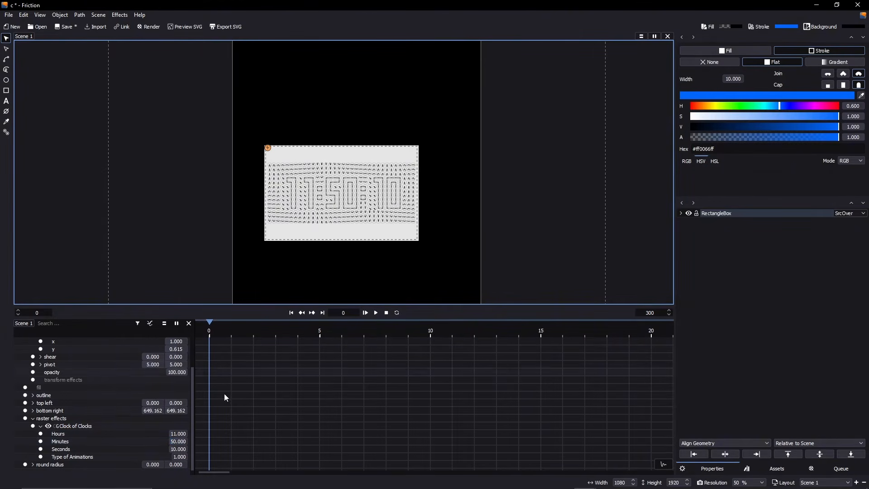
Keyframe all Clock of Clocks parameters at frame 0, increase Seconds at frame 15, and preview the animation
click(33, 425)
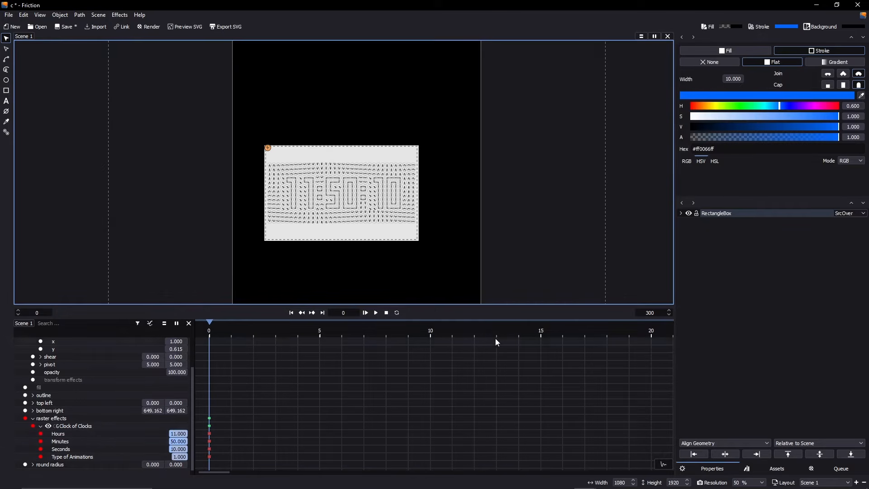
click(546, 327)
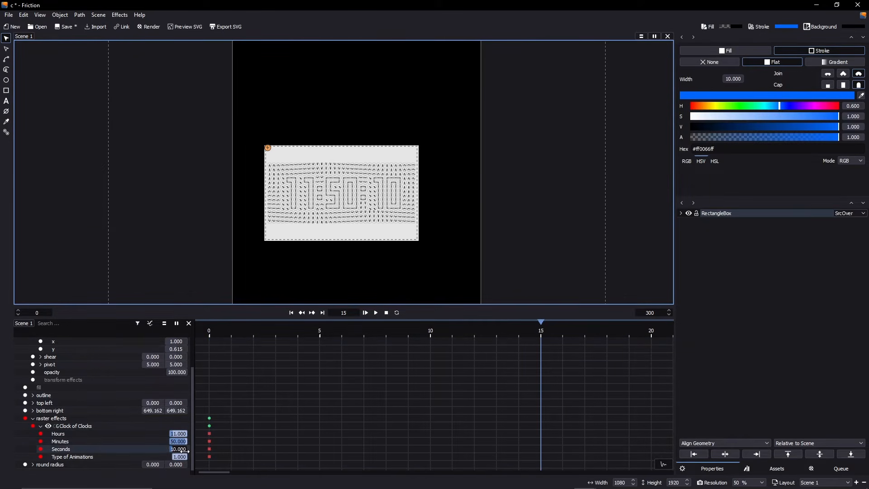
drag(179, 448, 191, 449)
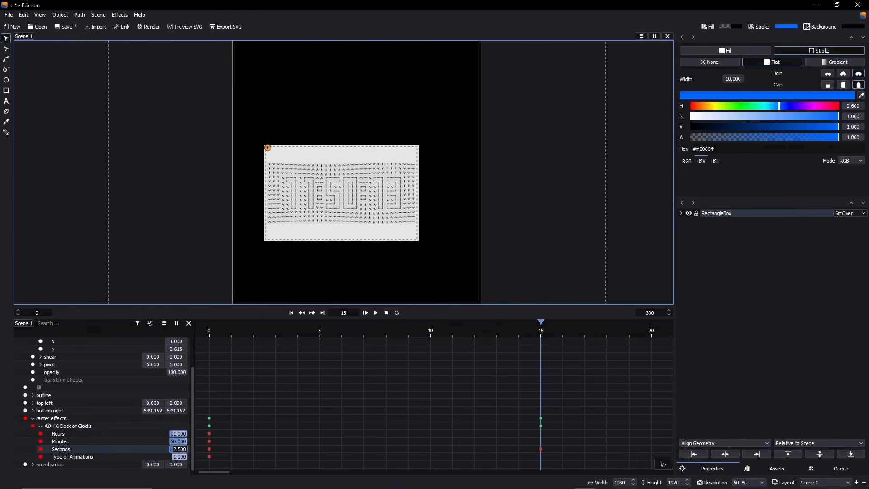
click(367, 312)
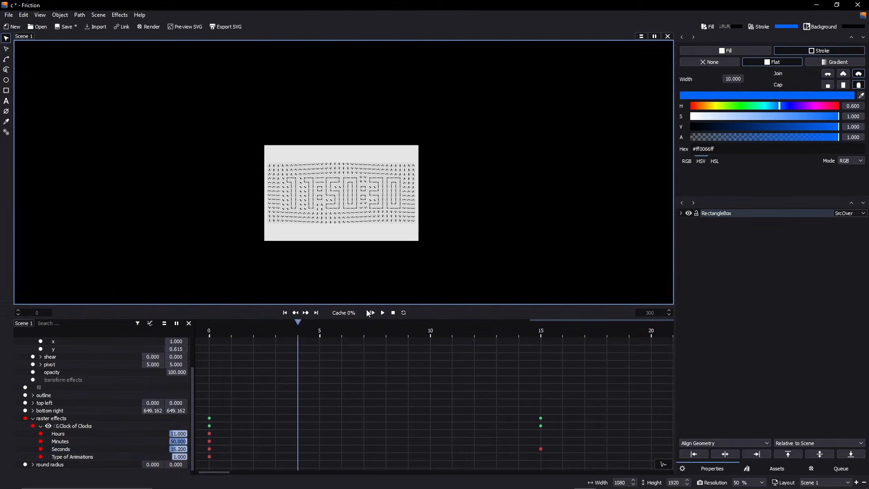
click(365, 313)
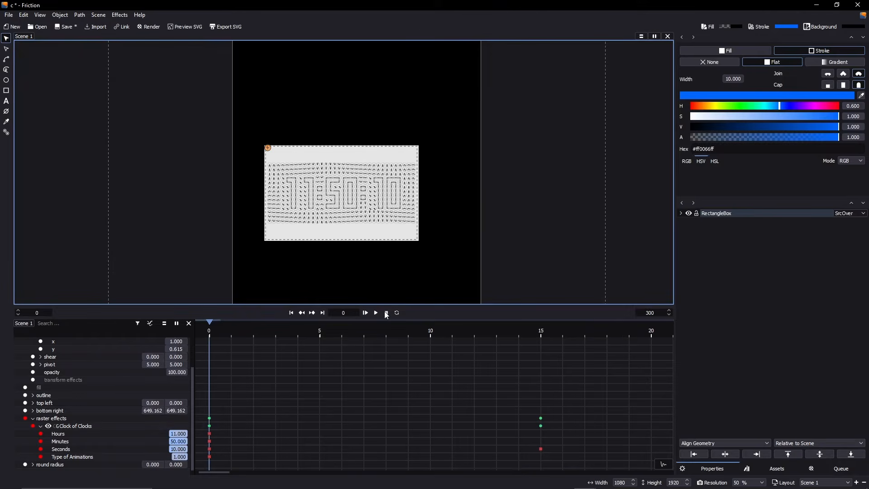
Move the Seconds keyframe from frame 15 to frame 120 and preview the slower clock animation
scroll(394, 439, down, 5)
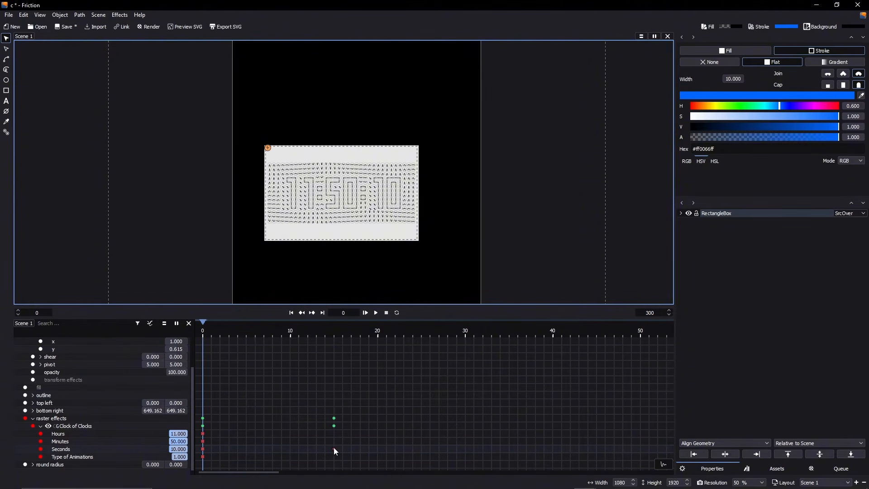
key(g)
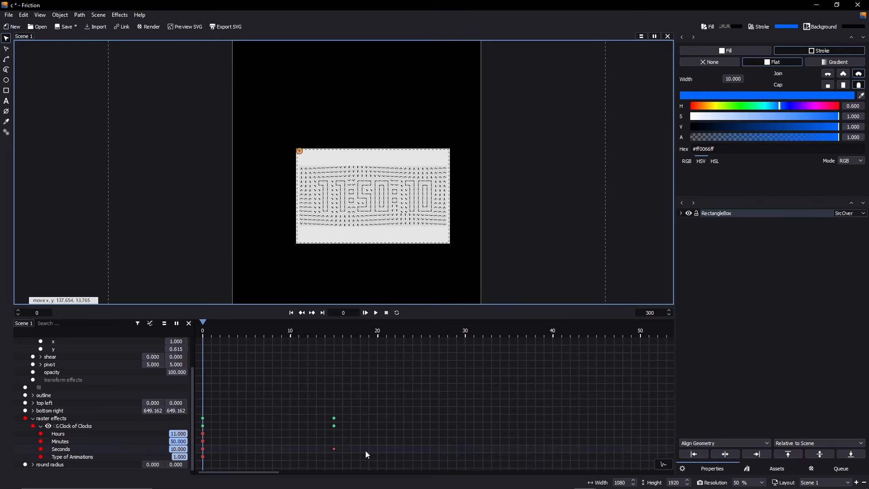
key(Escape)
click(334, 450)
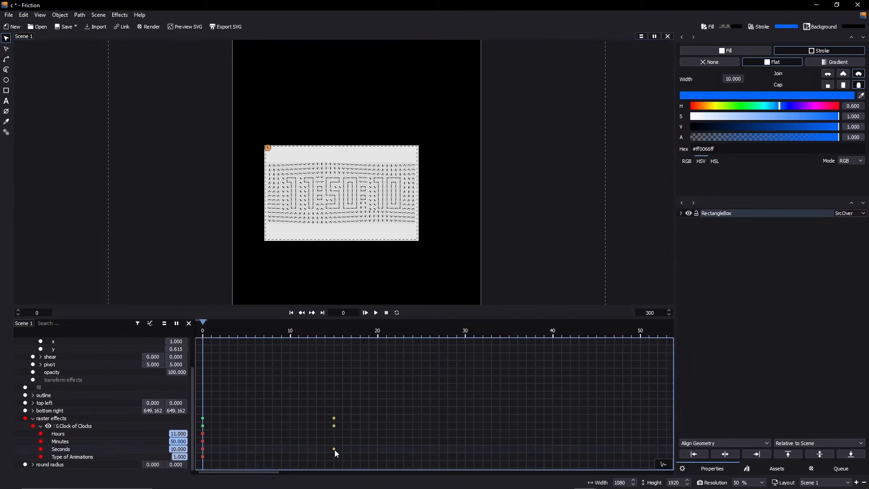
drag(337, 453, 362, 459)
drag(613, 442, 638, 440)
scroll(624, 436, down, 5)
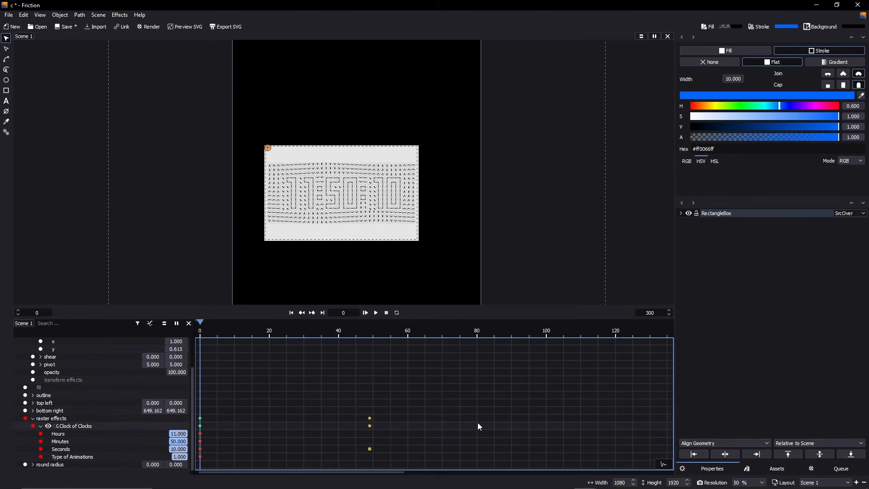
drag(416, 426, 530, 422)
drag(657, 415, 662, 414)
click(367, 312)
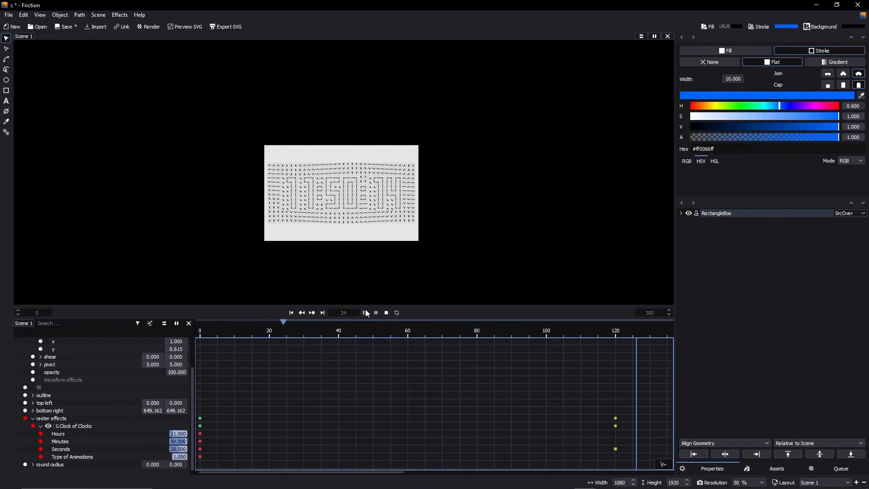
click(386, 312)
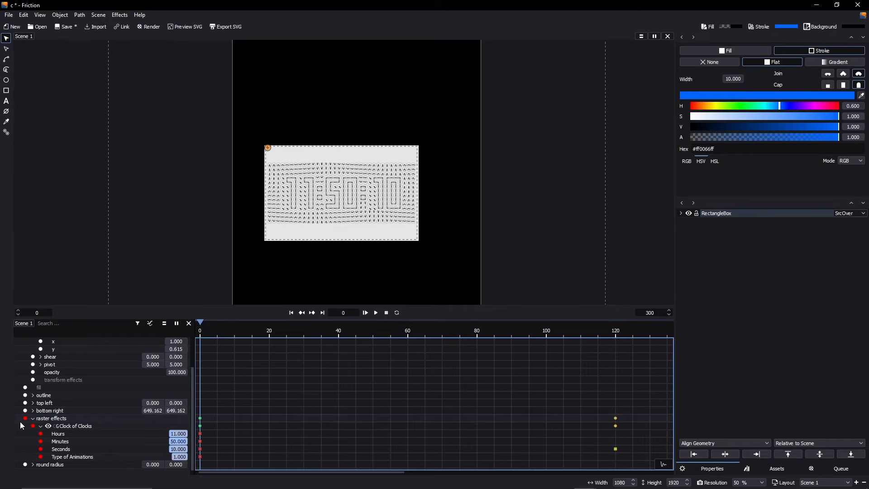
Clear the rectangle's raster effects and look through its transform and outline properties
right_click(57, 422)
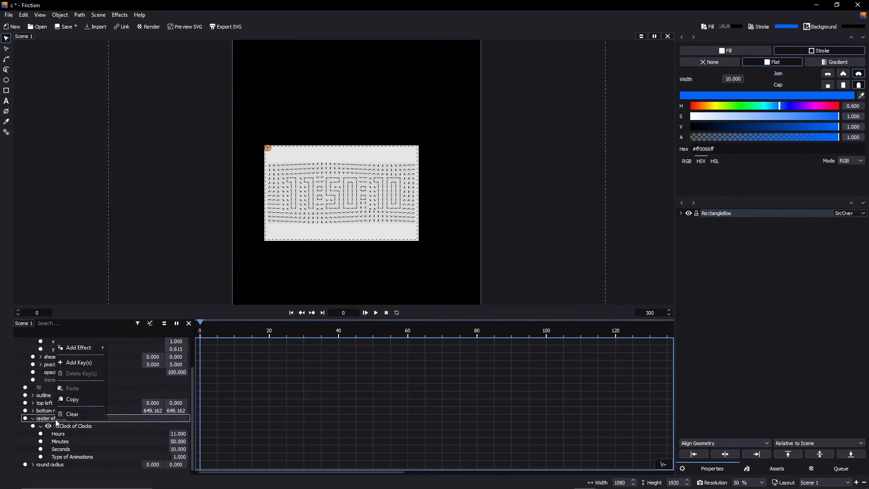
click(69, 413)
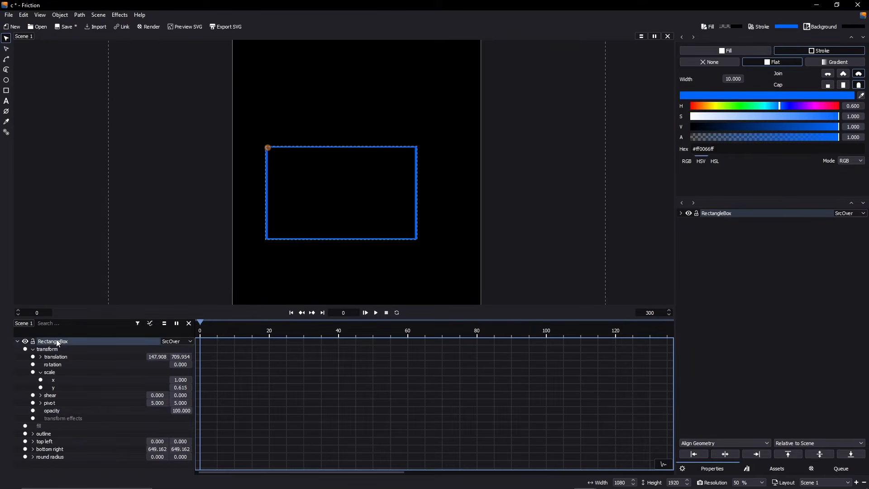
click(33, 350)
click(32, 349)
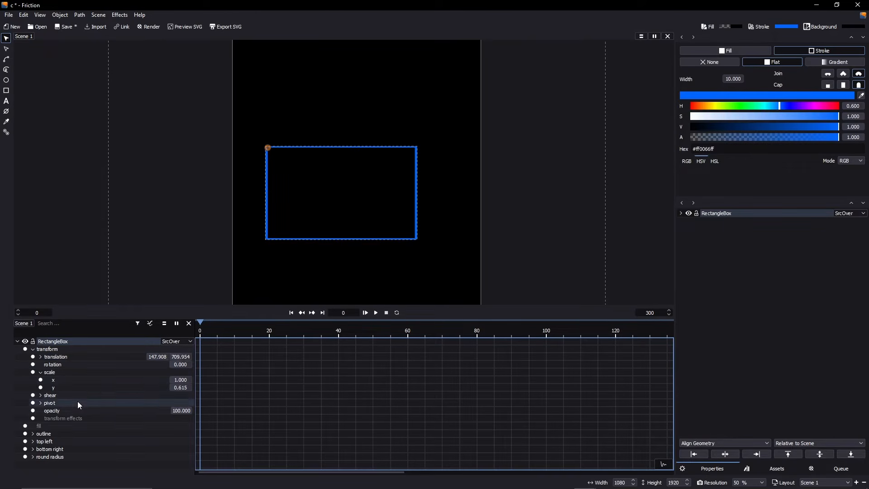
click(32, 435)
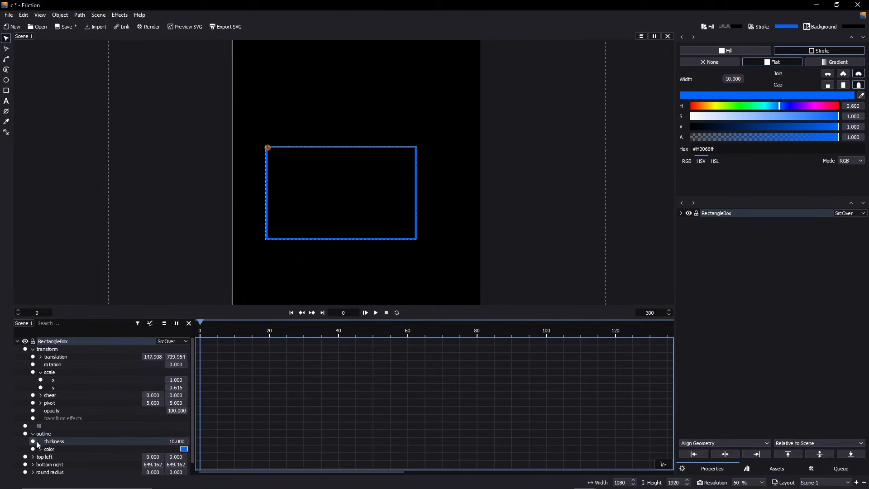
click(33, 436)
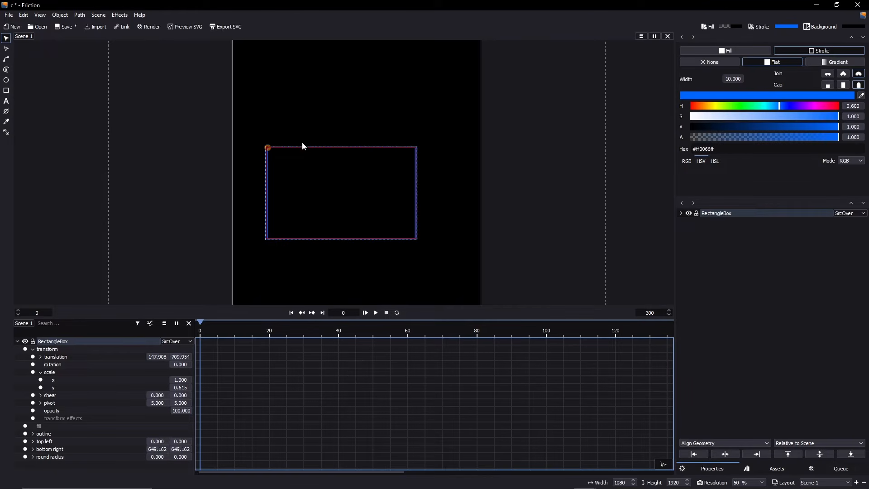
Delete the RectangleBox object from the scene
right_click(71, 343)
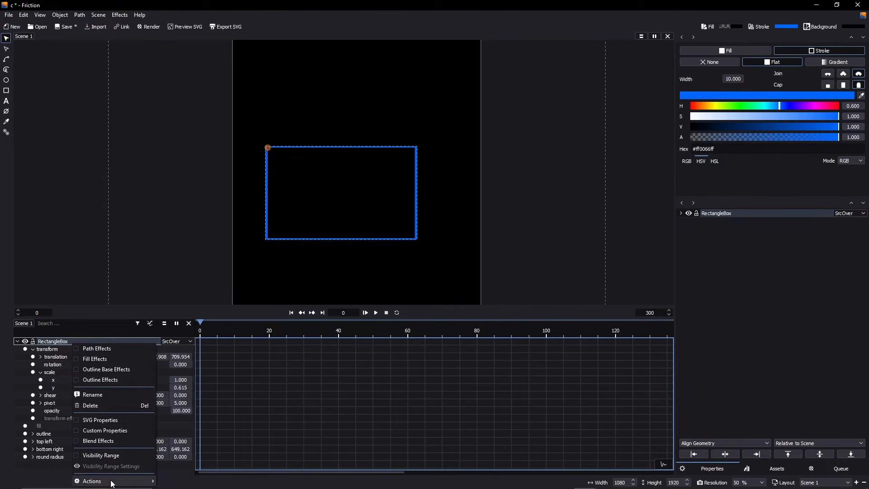
mouse_move(111, 482)
click(112, 412)
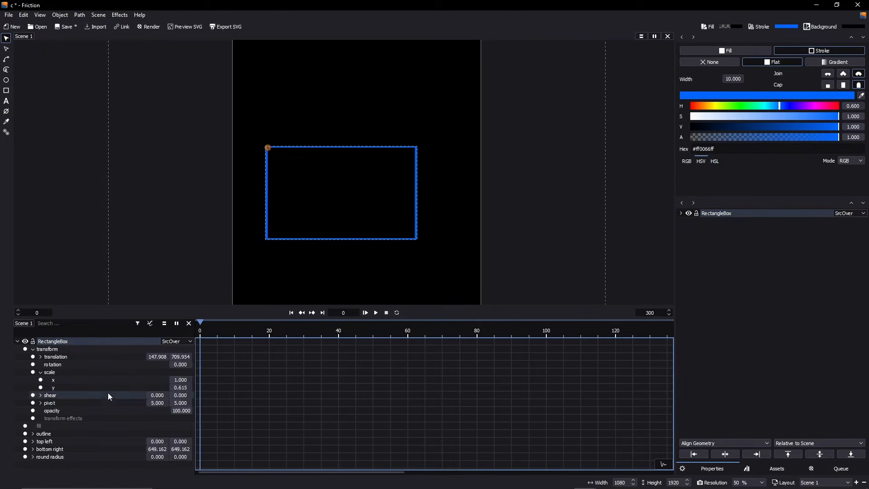
right_click(77, 342)
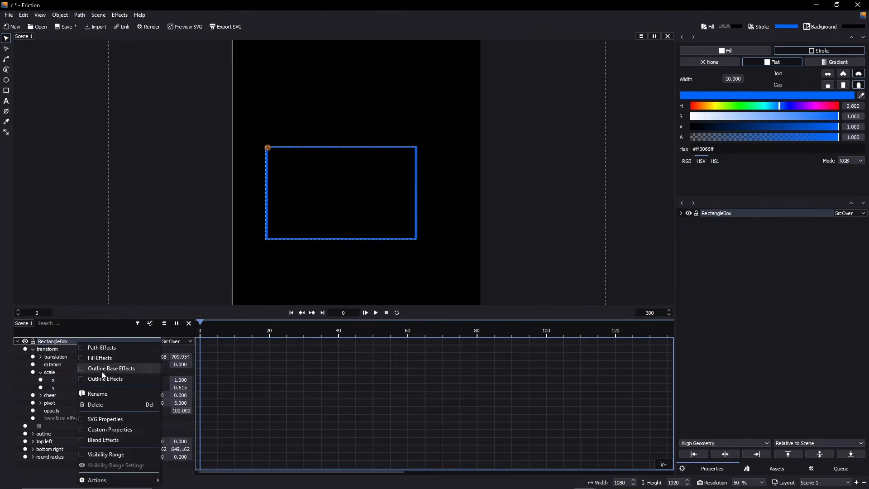
click(109, 405)
Draw a circle with a radius of about 305 and centre it horizontally and vertically in the scene
click(6, 80)
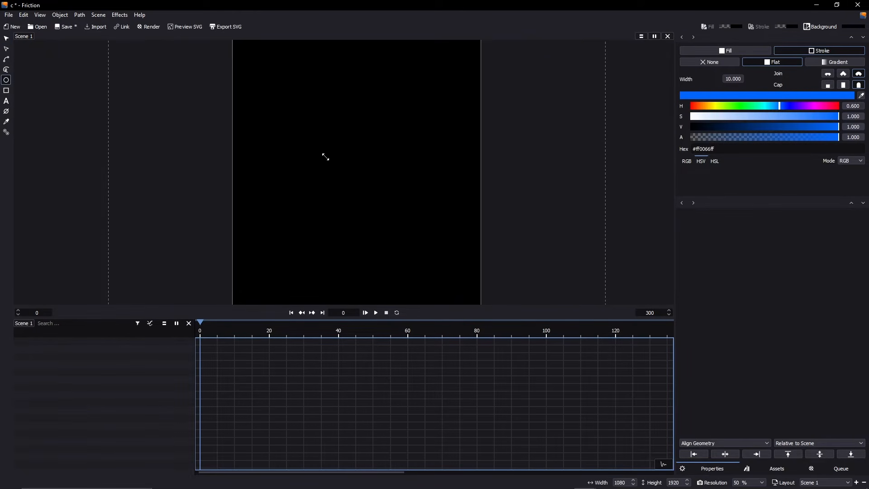
drag(313, 147, 360, 197)
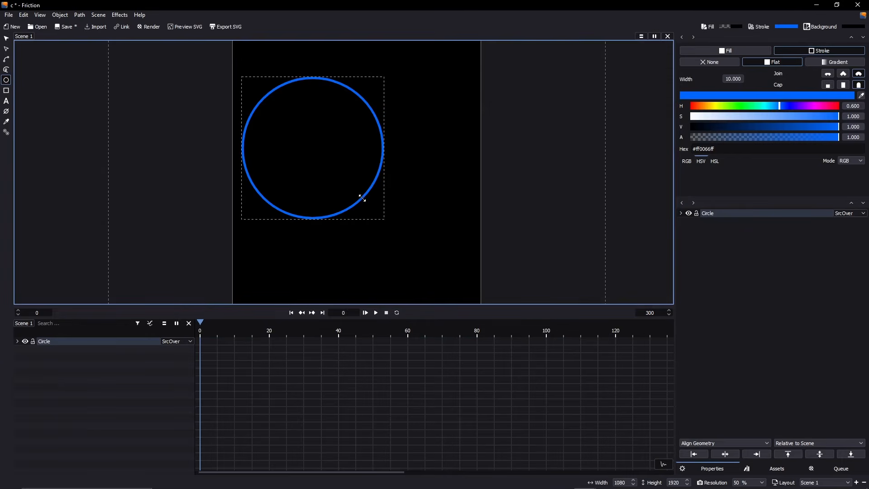
click(8, 41)
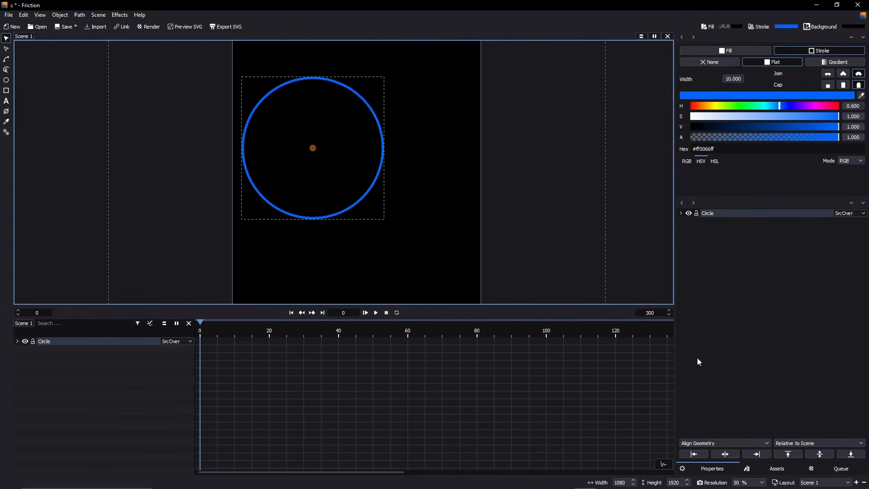
click(725, 454)
click(821, 455)
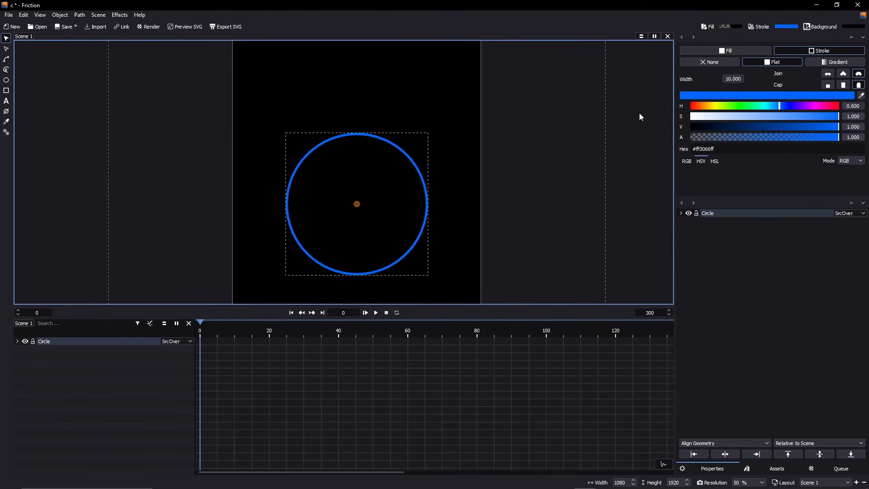
Give the circle a flat white fill (#ffffffff) and remove its stroke
click(725, 50)
click(772, 63)
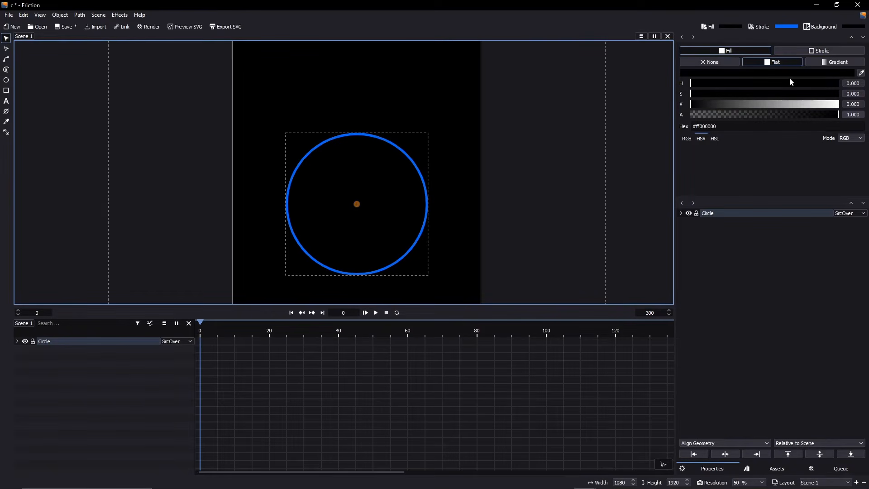
click(803, 51)
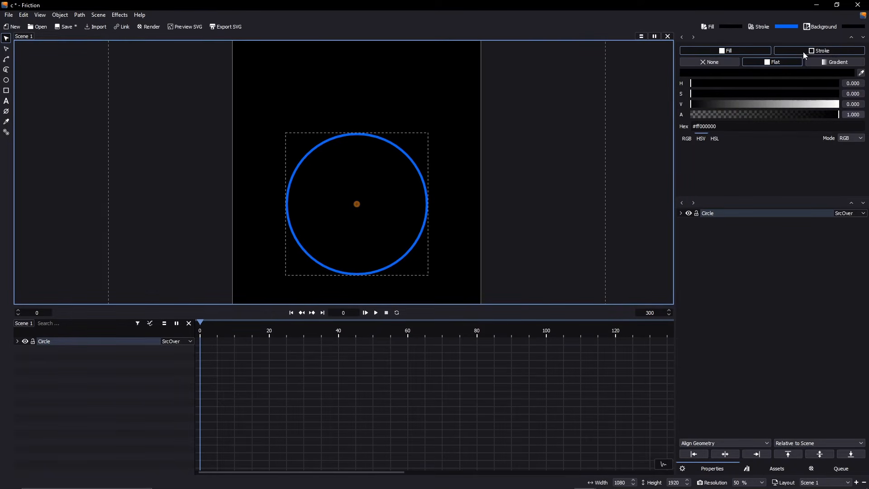
click(729, 62)
drag(754, 104, 838, 104)
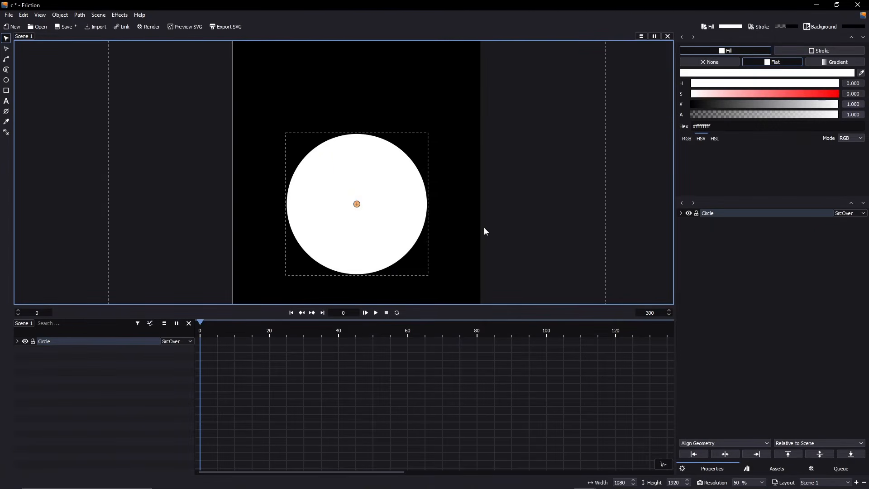
Add a keyframe for the circle's scale at frame 0, keeping it at 1.000 in both directions
click(17, 341)
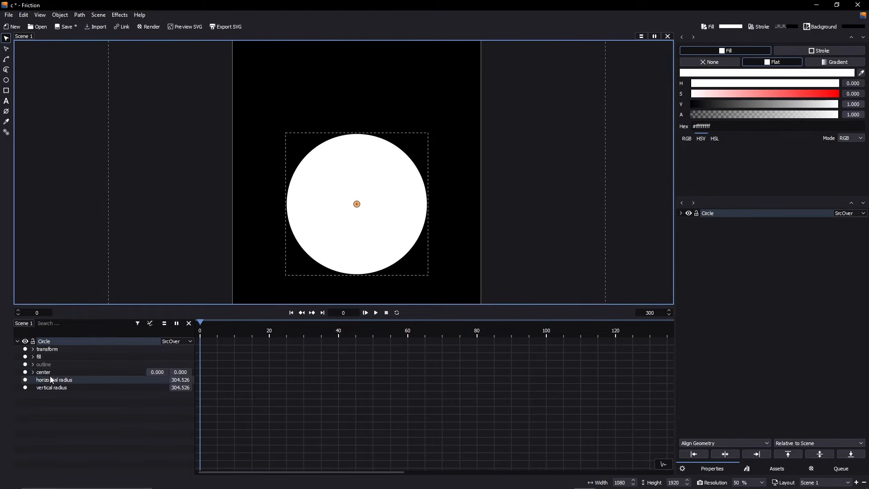
click(32, 349)
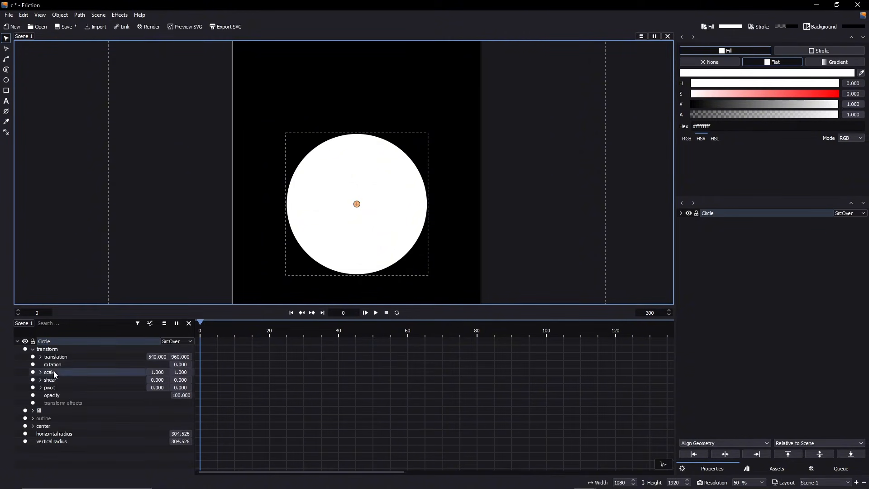
click(33, 372)
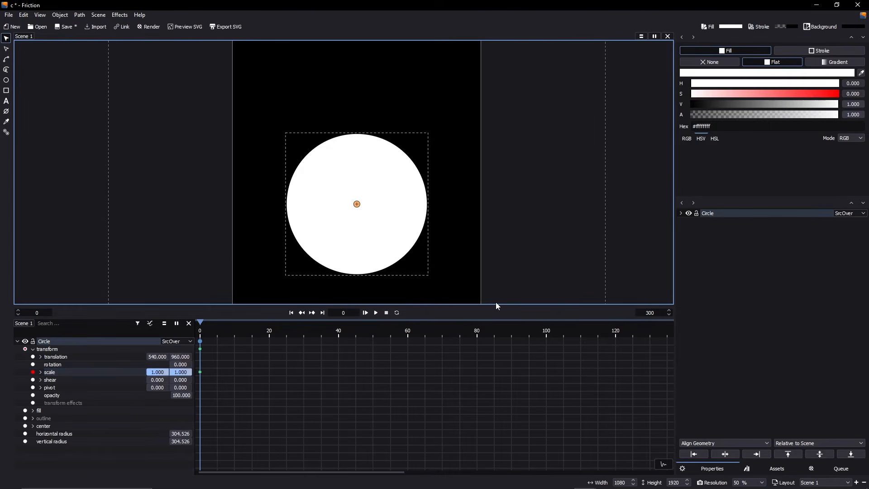
Add a second keyframe for the circle's scale at frame 120
click(618, 333)
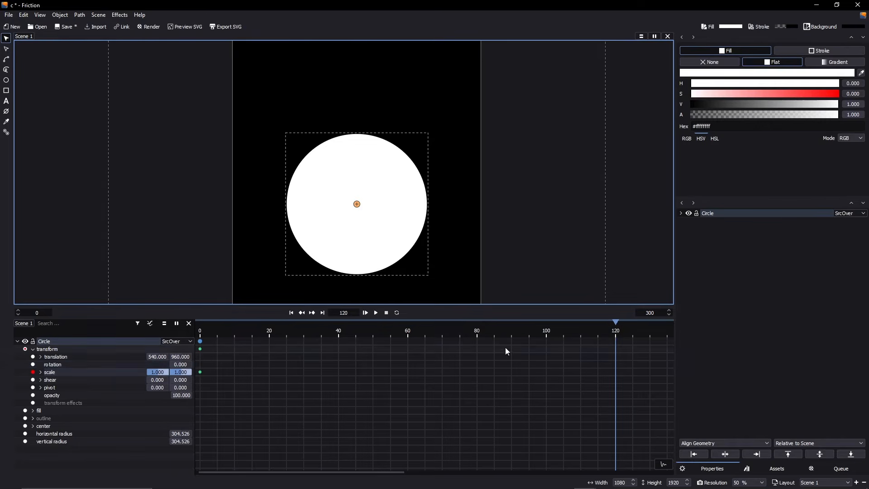
key(Insert)
click(583, 357)
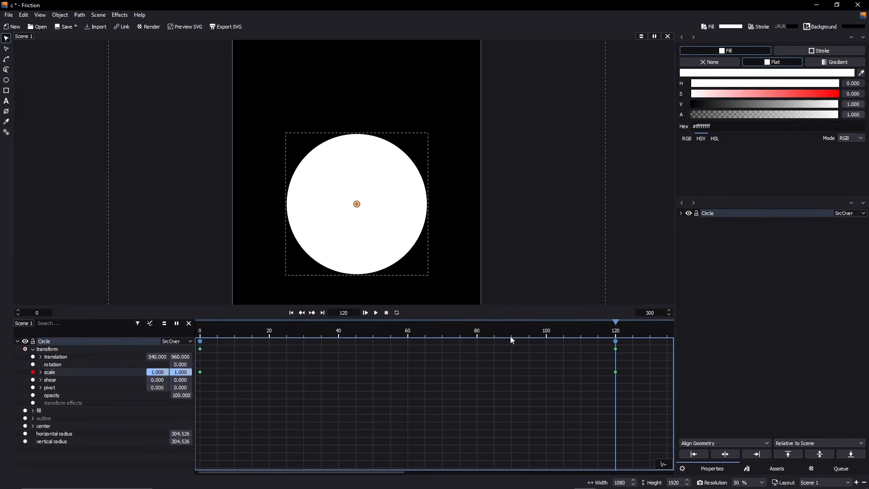
Try an extra scale keyframe for the circle at frame 80, undo it, and return to frame 120
click(498, 331)
click(477, 329)
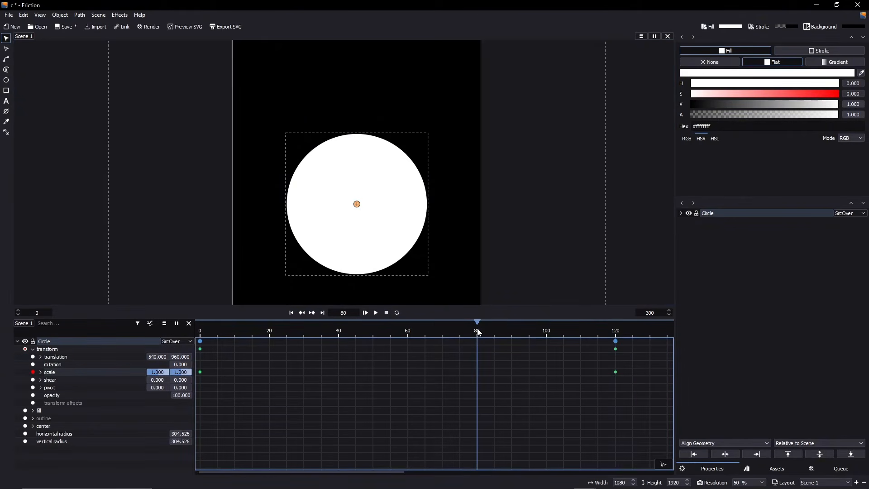
key(Insert)
key(ctrl+z)
click(619, 333)
click(616, 331)
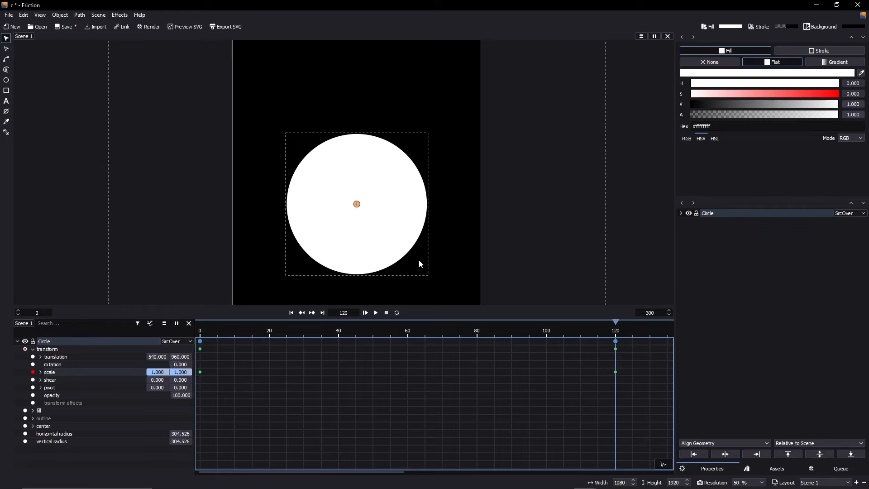
At frame 0, set the circle's scale to 0 in both x and y
click(201, 335)
click(160, 371)
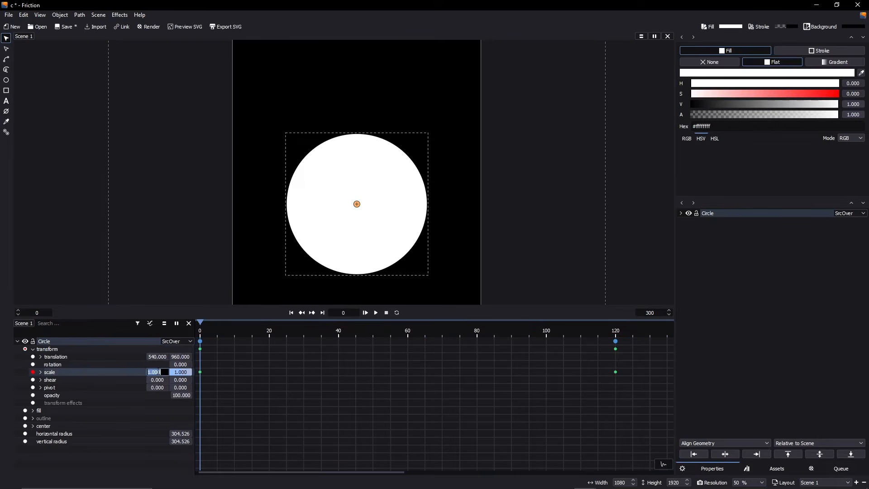
text(0)
click(176, 372)
text(0)
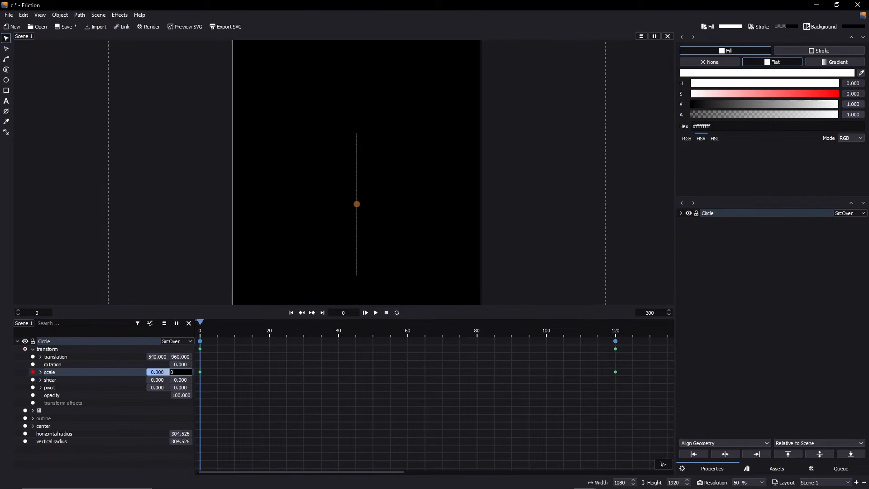
key(Return)
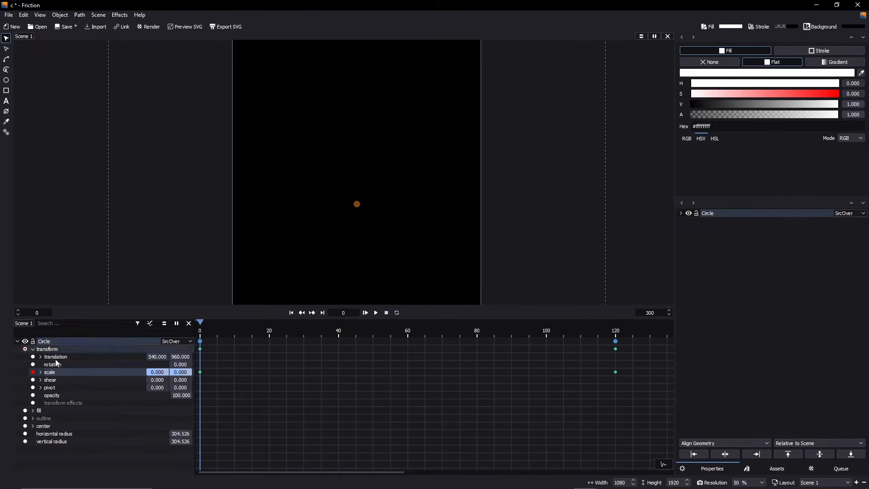
Split the circle's scale into x and y at frame 120 and show both animation curves in the graph view
click(40, 372)
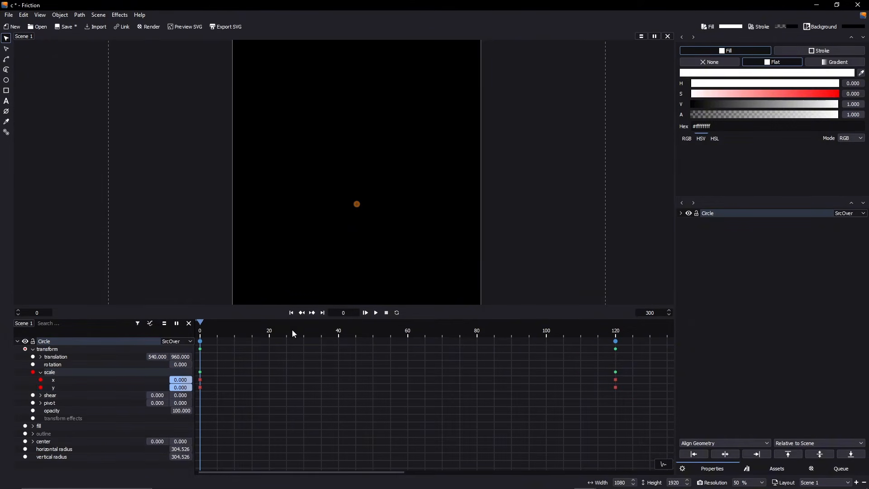
click(616, 327)
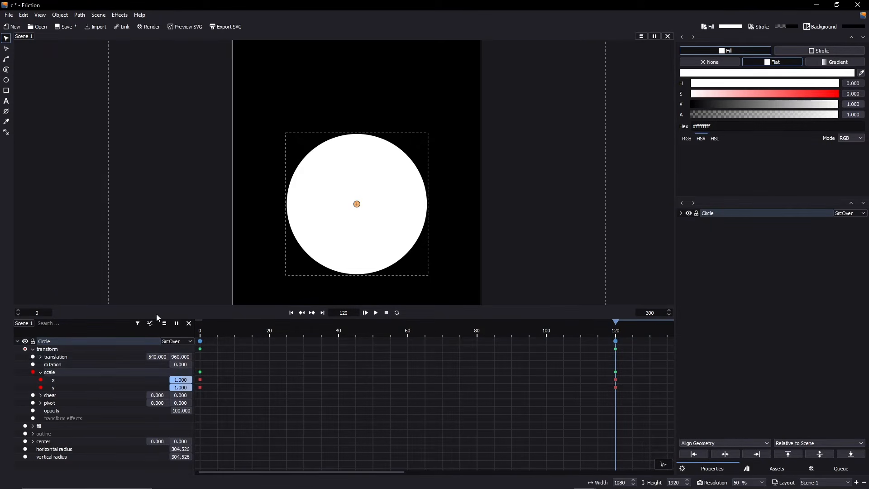
click(41, 372)
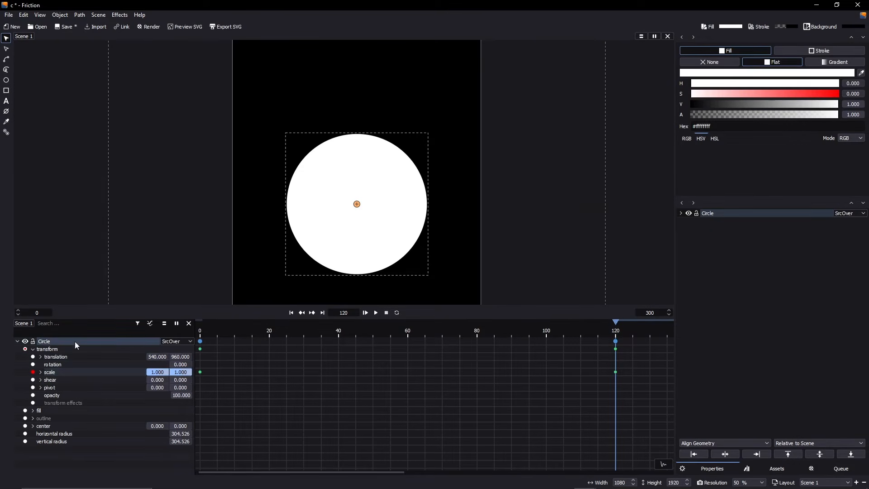
click(41, 372)
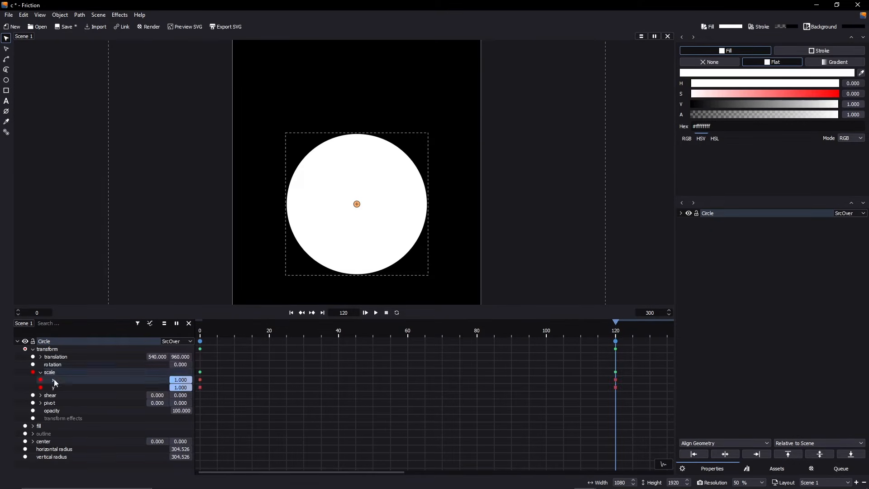
click(64, 381)
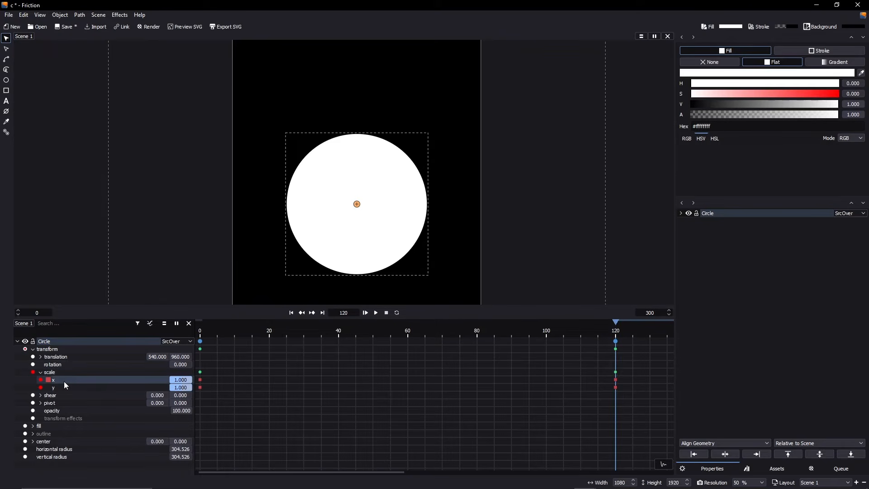
click(70, 389)
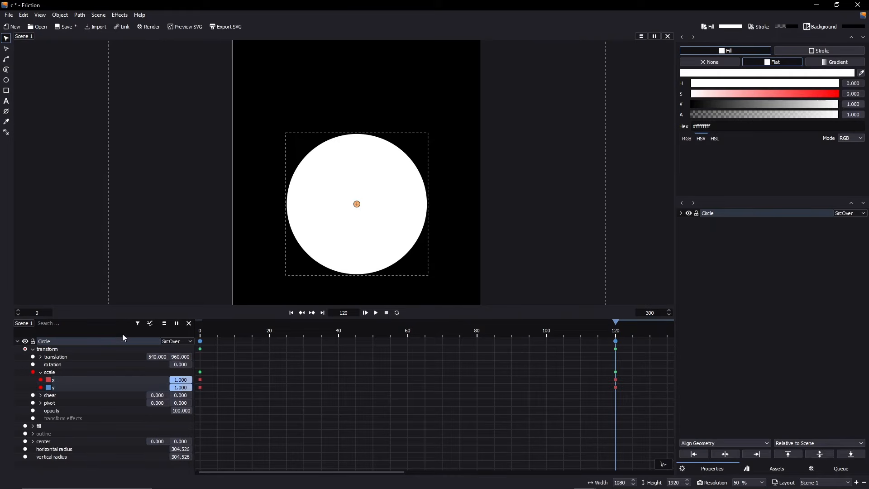
click(145, 325)
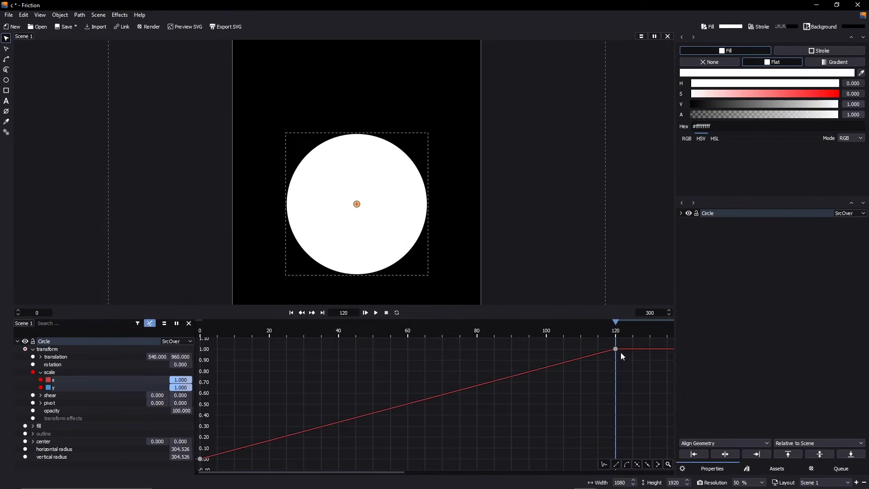
Lower the x-scale curve's end keyframe to about 0.91 and move it back to frame 120 at about 1.004
mouse_move(616, 350)
mouse_down()
mouse_move(595, 351)
mouse_move(609, 351)
mouse_move(609, 360)
mouse_up()
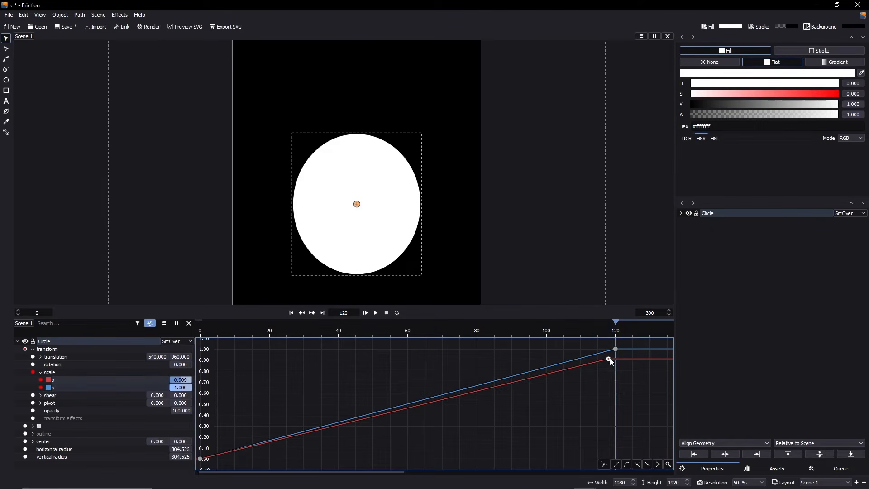
drag(609, 360, 616, 350)
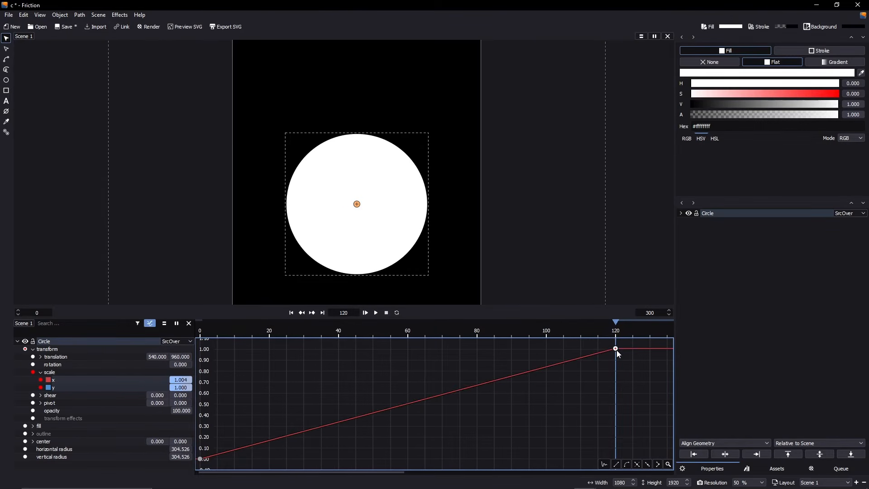
Apply Ease In/Out Sine easing to the scale keyframes at frames 0 and 120 and preview the animation
scroll(610, 365, down, 2)
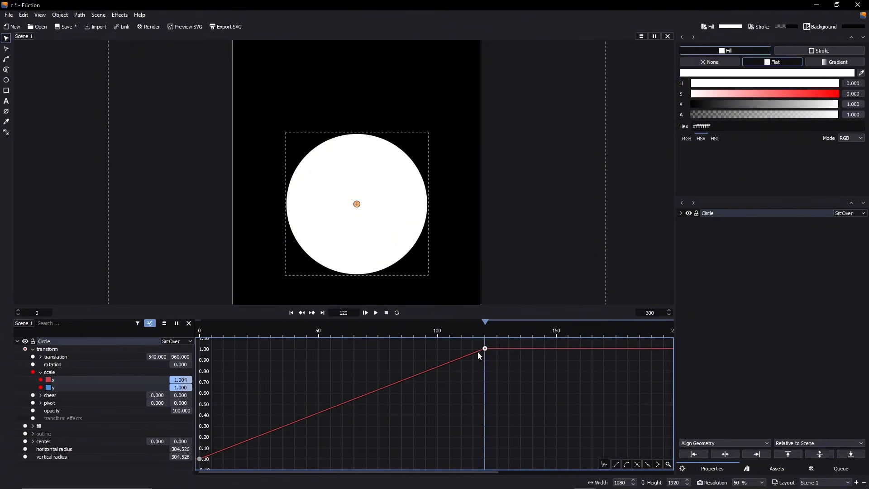
drag(497, 346, 200, 467)
click(600, 468)
mouse_move(629, 453)
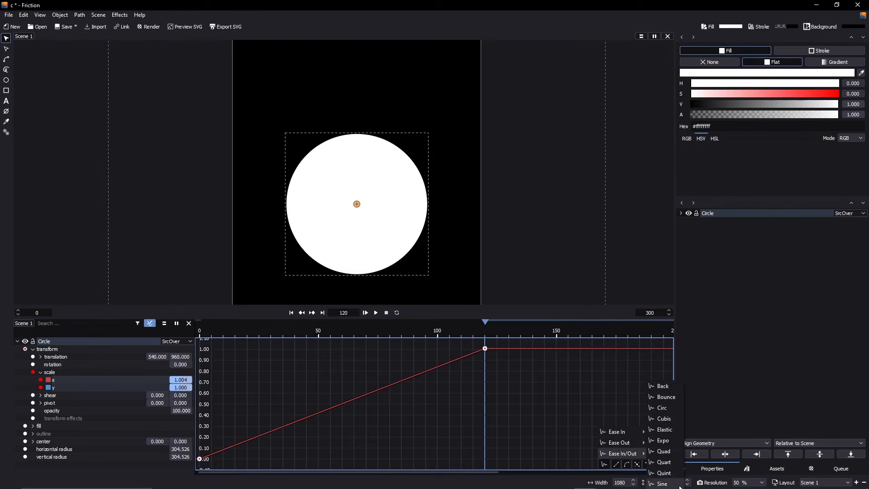
click(663, 483)
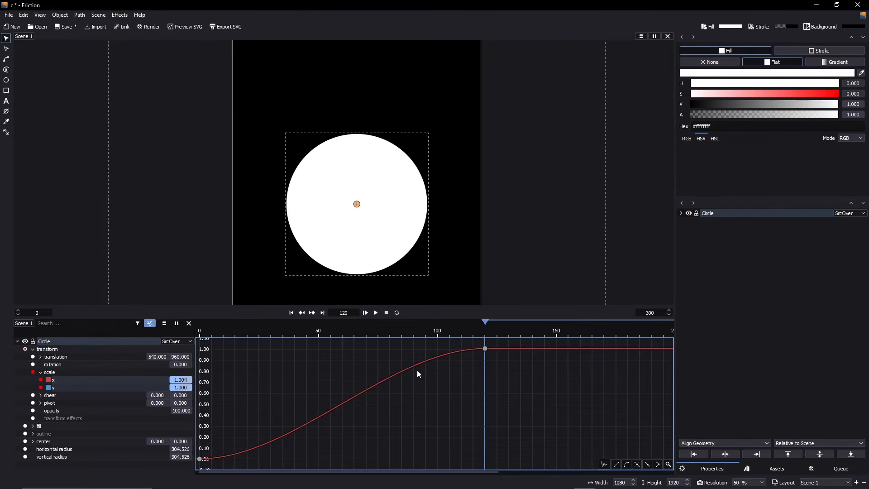
click(375, 313)
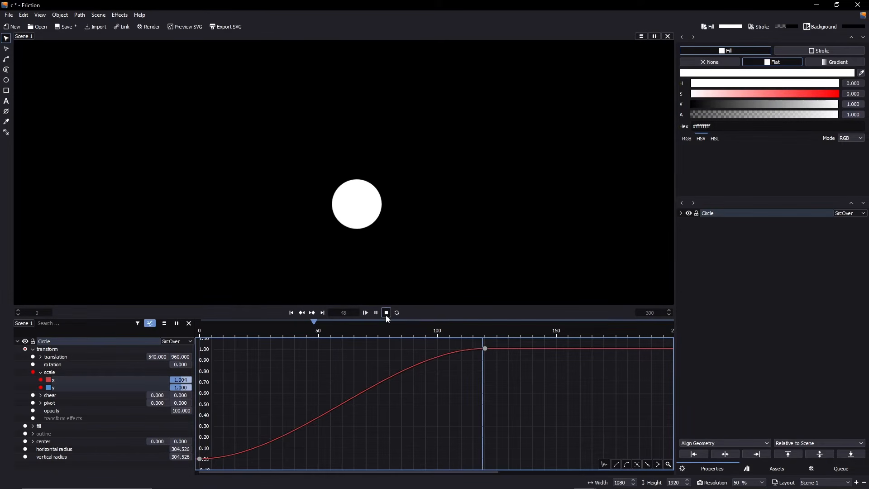
click(386, 312)
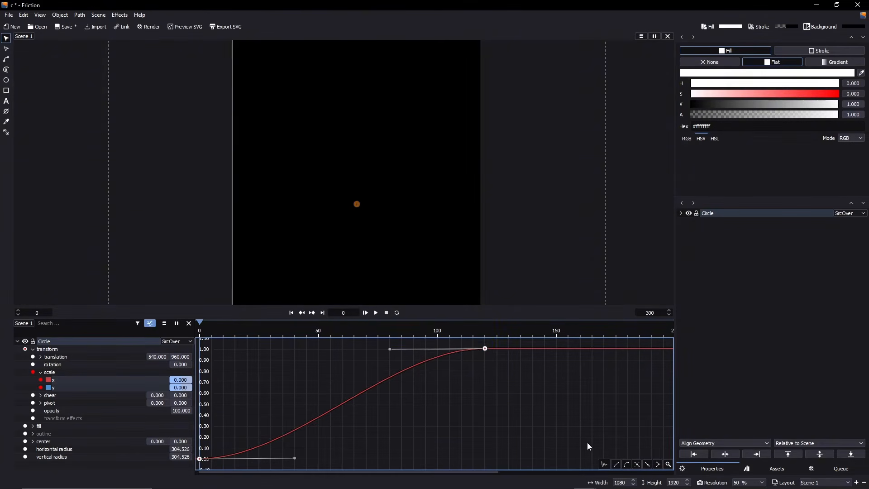
Change the easing between the circle's scale keyframes to Ease In/Out Bounce and preview the animation from the start
click(604, 464)
mouse_move(620, 453)
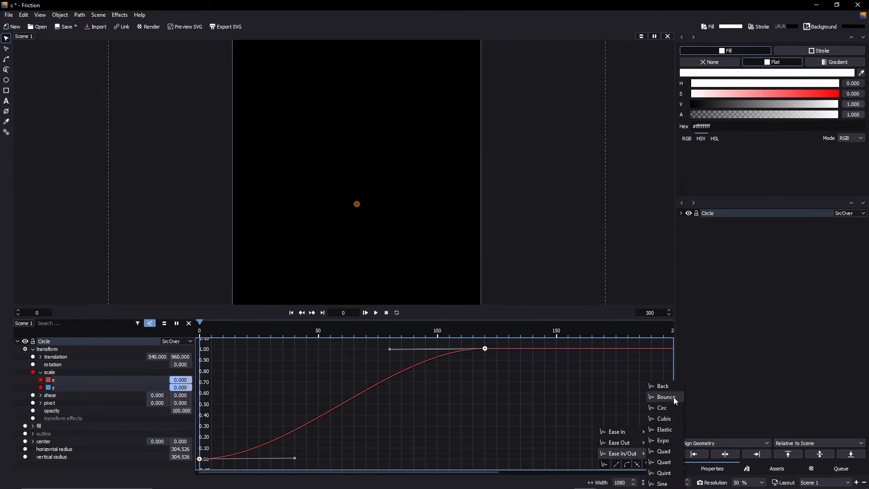
click(679, 429)
click(365, 313)
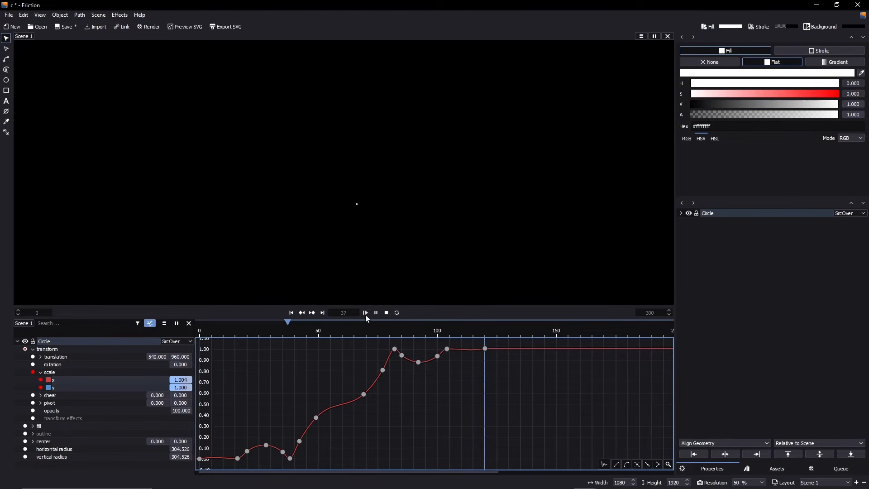
click(372, 313)
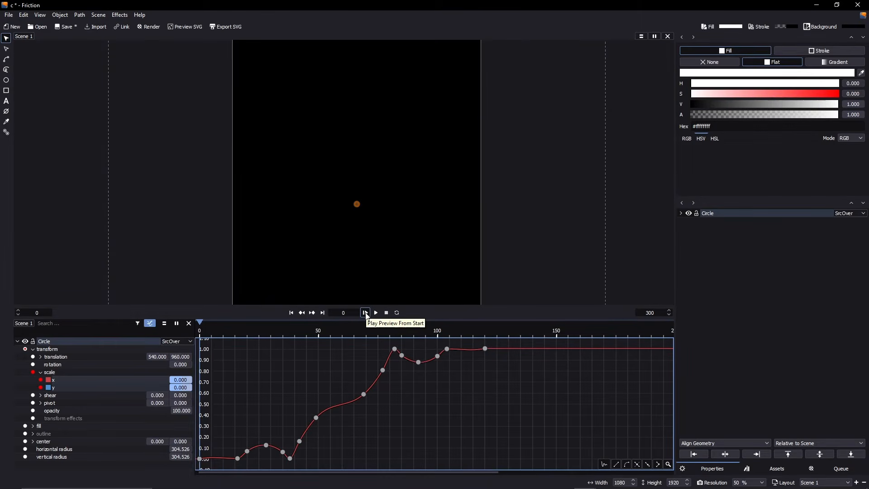
click(367, 314)
click(364, 313)
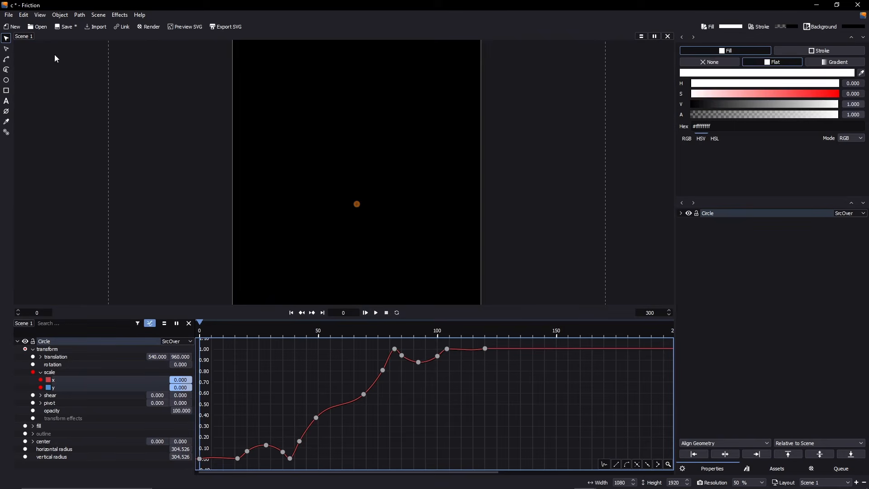
Clear the cache, replay the bouncing scale animation from the start, and stop it
click(25, 15)
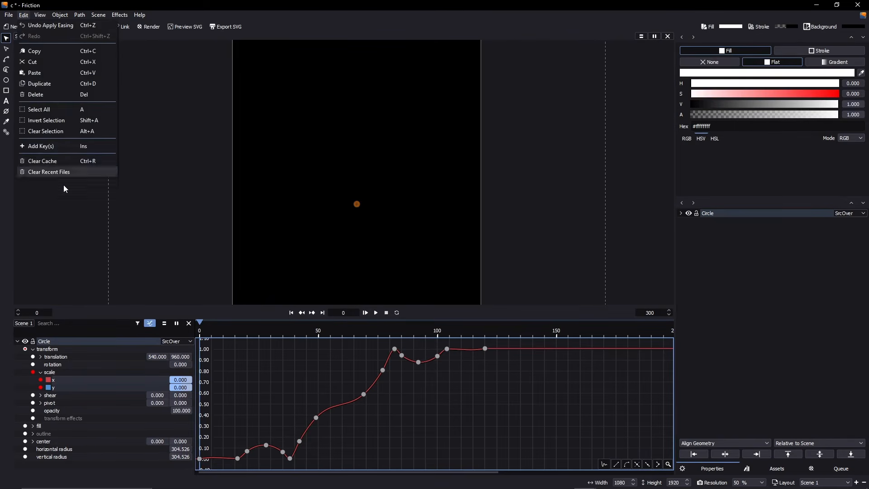
click(67, 162)
click(366, 313)
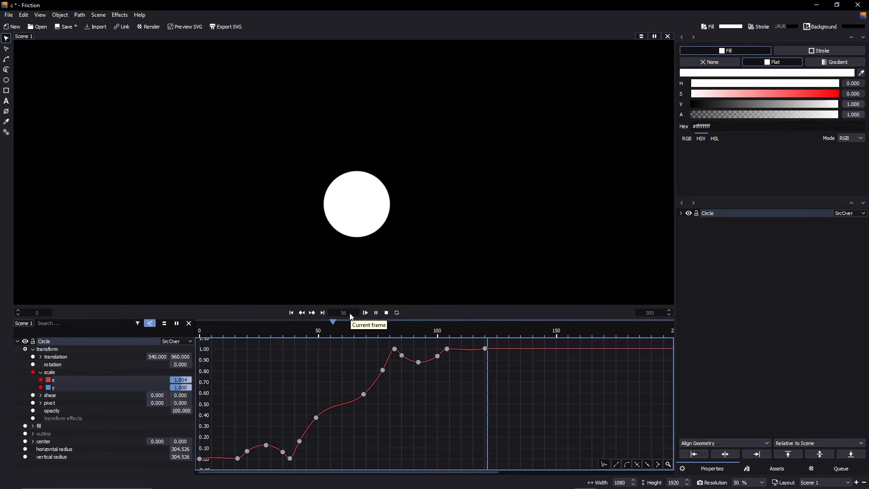
click(387, 312)
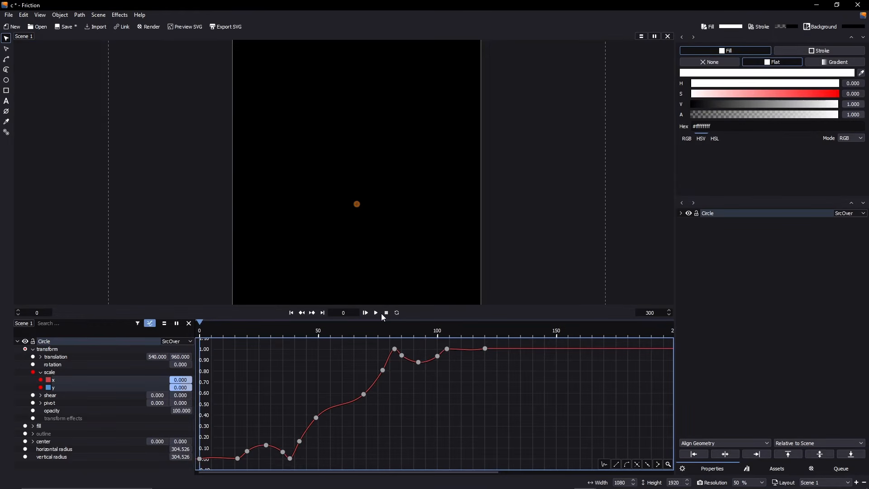
Clear the preview cache again and play the circle's bounce animation several more times
click(23, 15)
click(107, 161)
click(385, 313)
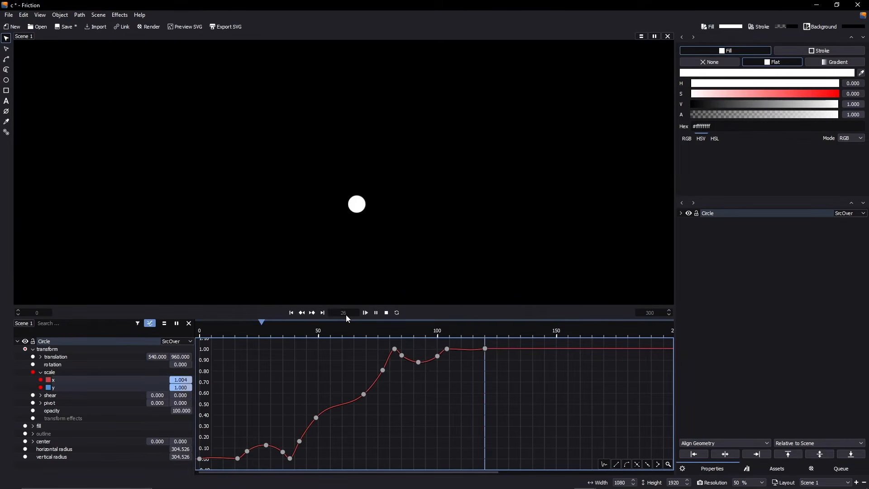
click(366, 312)
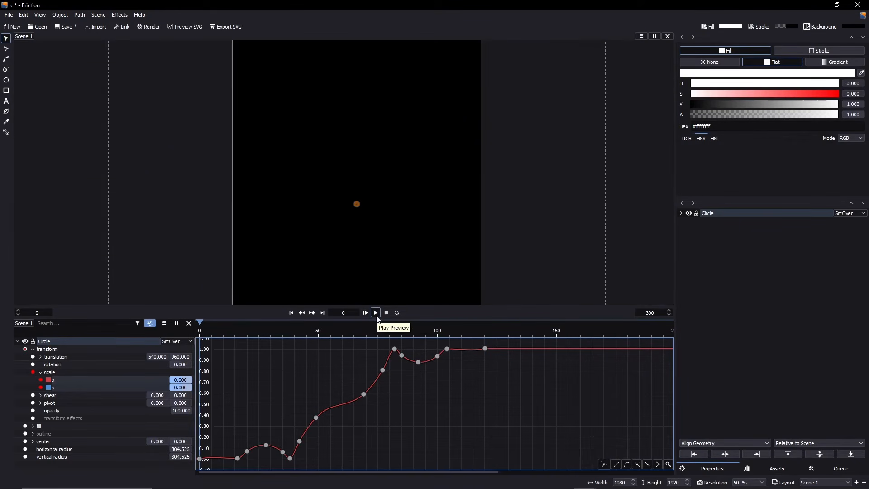
click(376, 313)
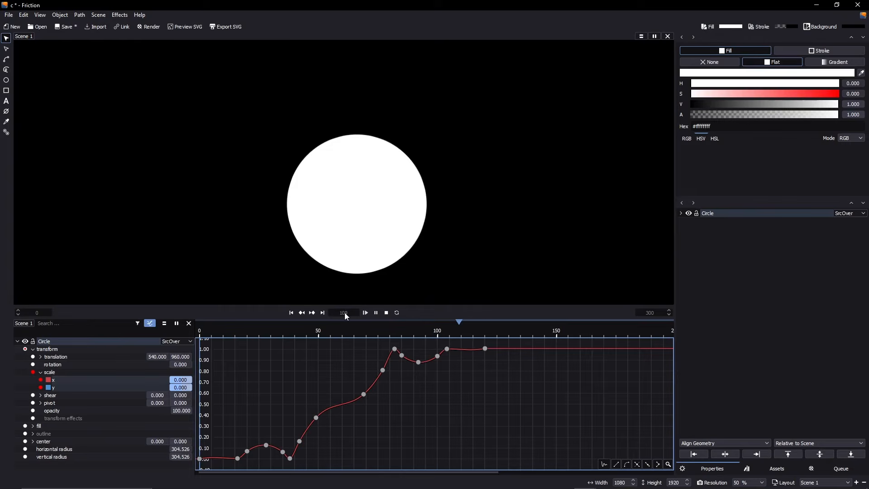
click(366, 315)
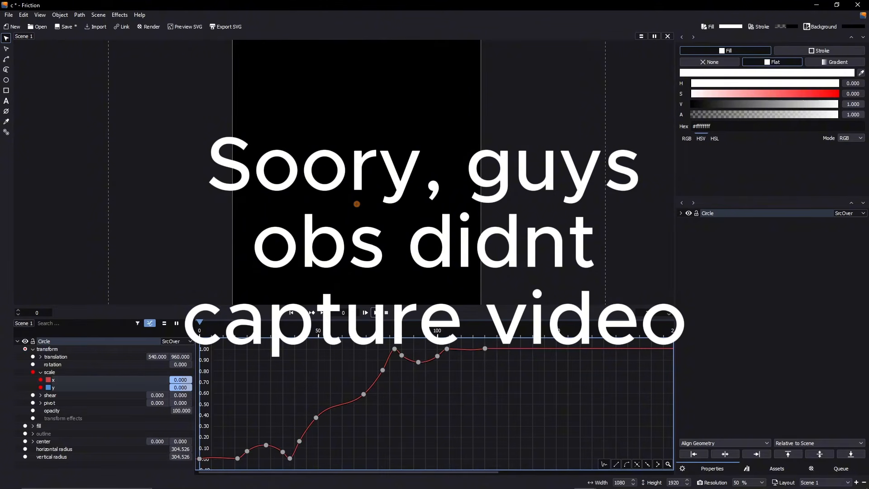
click(375, 312)
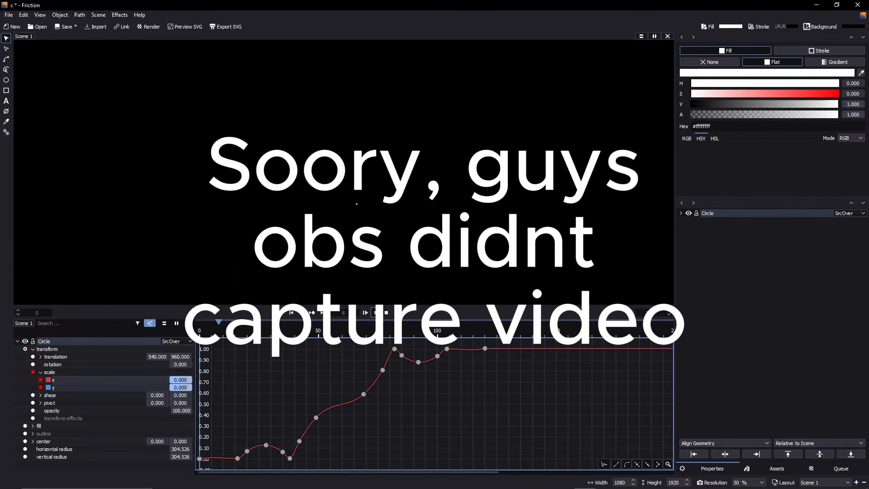
click(386, 313)
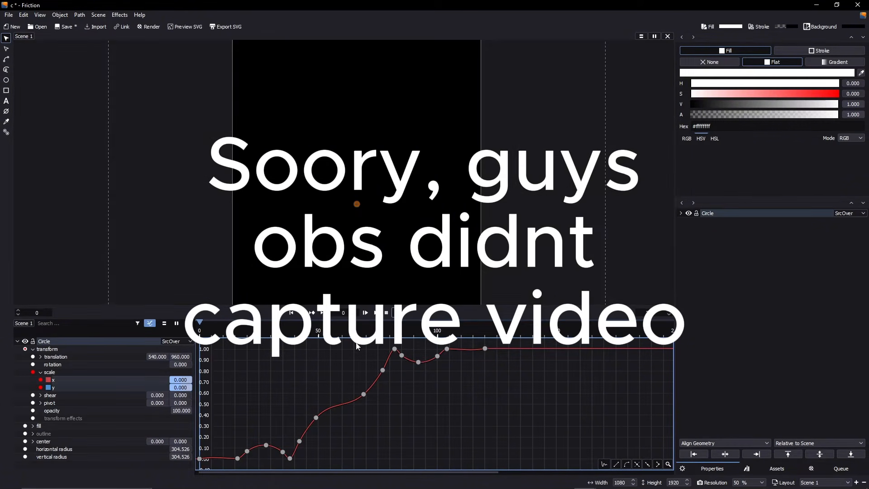
Delete the animated circle from the scene
right_click(61, 340)
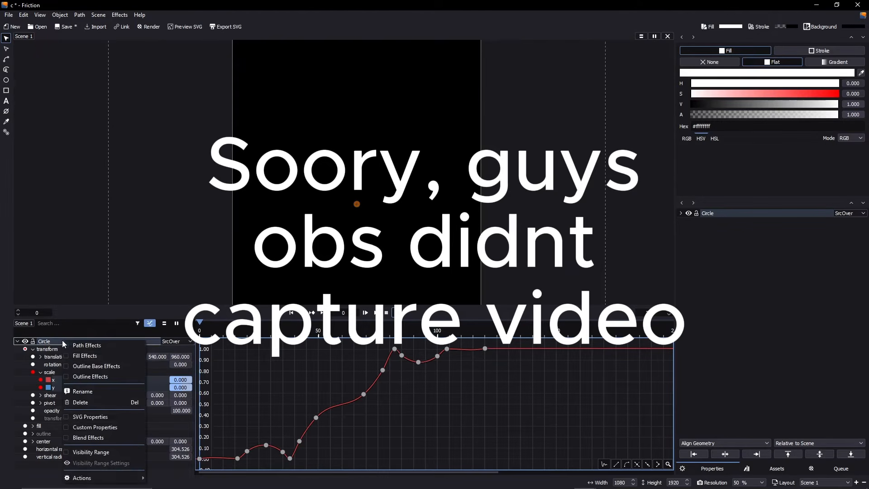
click(106, 402)
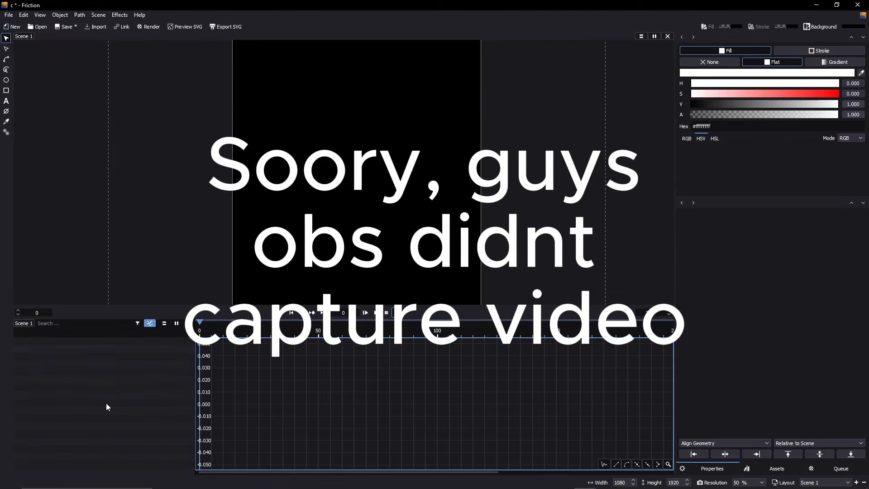
Add a text object in the upper part of the scene and clear the wording entered into it
click(7, 101)
click(335, 172)
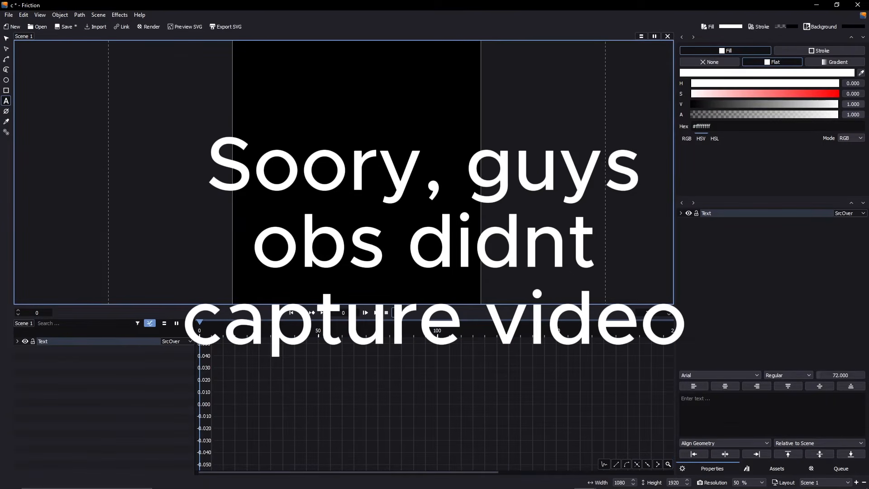
text(Hi, ther)
key(BackSpace)
key(BackSpace)
key(BackSpace)
key(BackSpace)
key(BackSpace)
key(BackSpace)
key(BackSpace)
key(BackSpace)
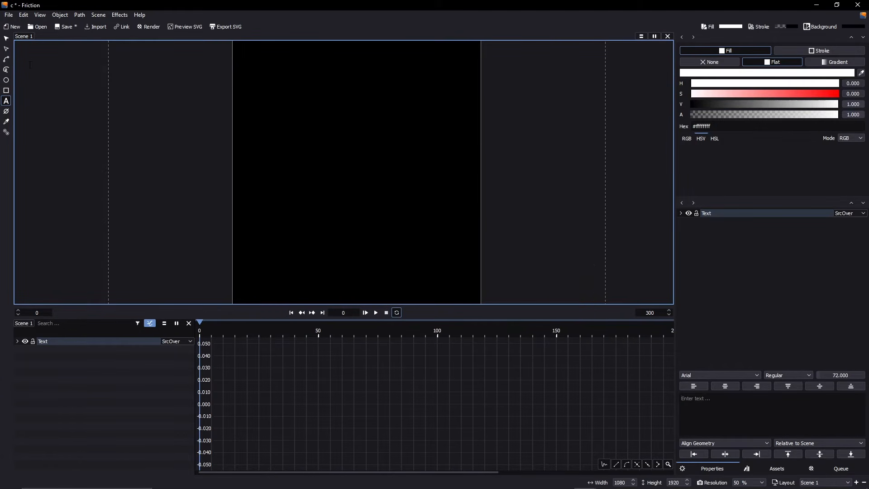
Draw a circle with a radius of about 235 and center it horizontally and vertically relative to the scene
click(6, 59)
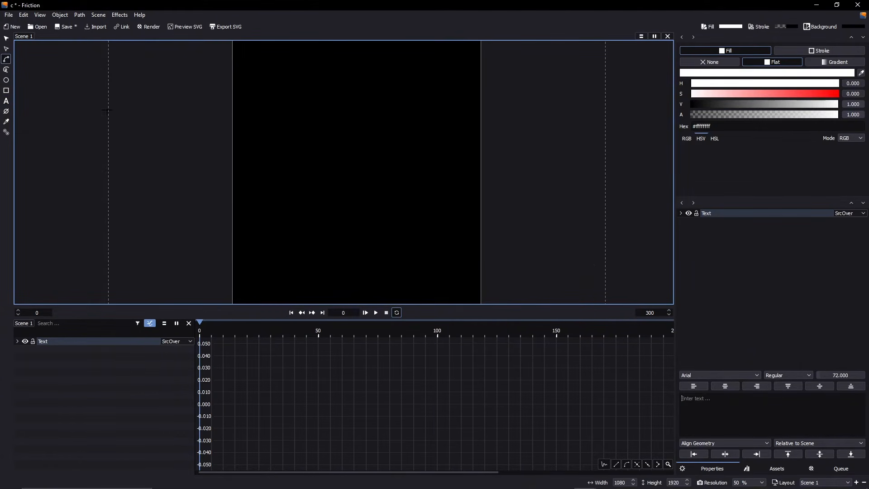
click(6, 79)
mouse_move(317, 141)
mouse_down()
mouse_move(359, 188)
mouse_move(352, 182)
mouse_up()
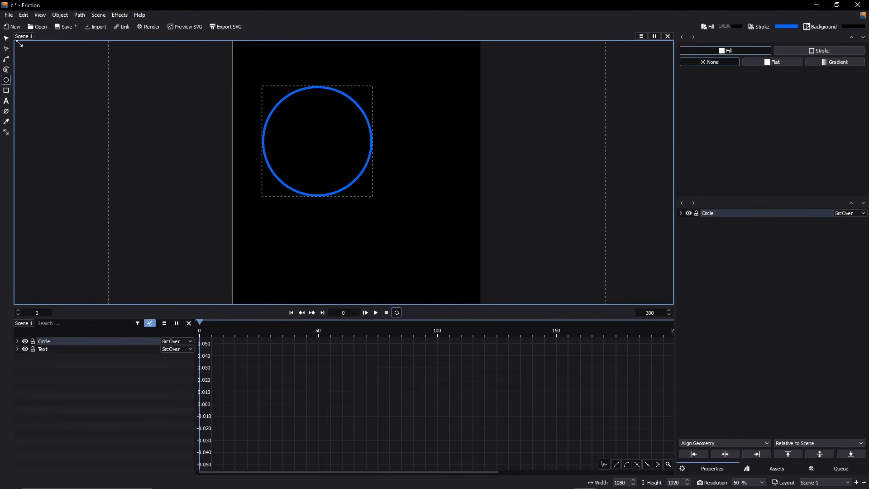
click(6, 38)
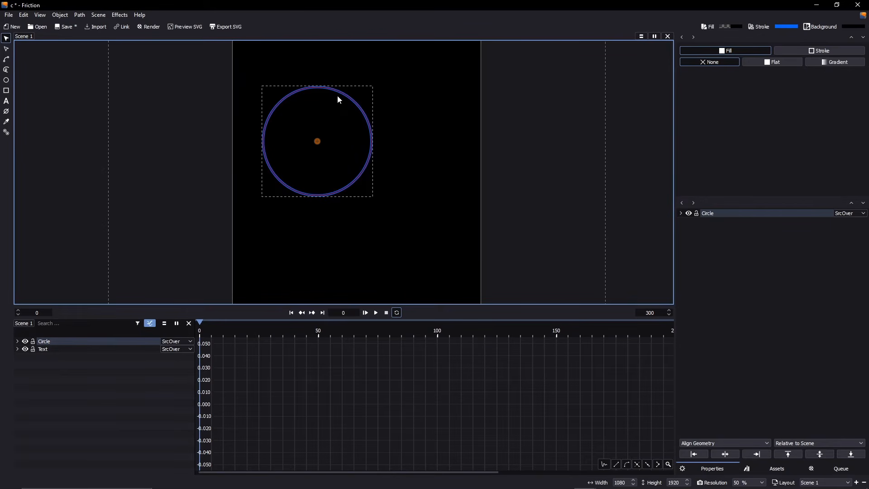
key(g)
key(Escape)
click(731, 454)
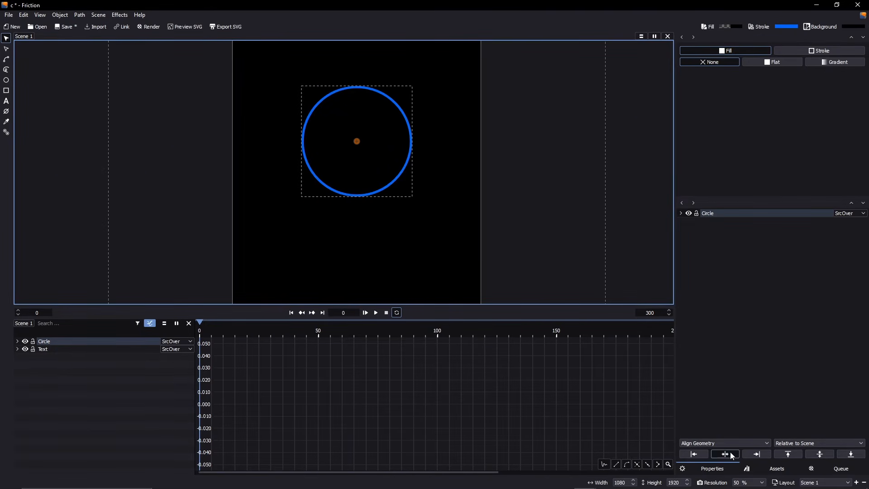
click(820, 454)
scroll(466, 195, down, 2)
scroll(460, 183, down, 2)
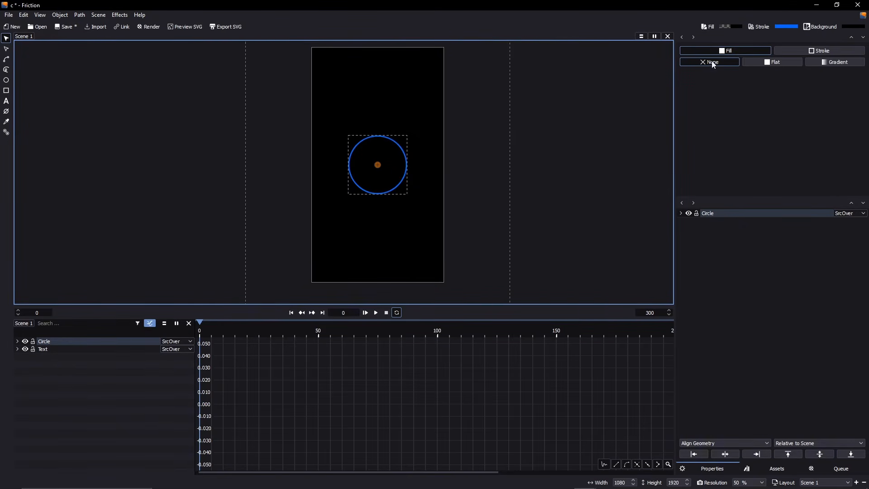
Show the circle's stroke settings and delete the empty text object
click(811, 51)
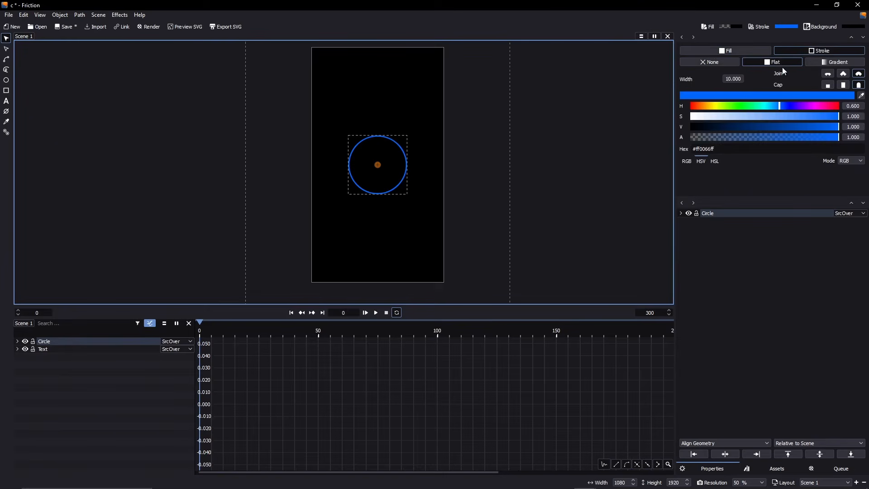
click(40, 349)
right_click(40, 349)
click(71, 267)
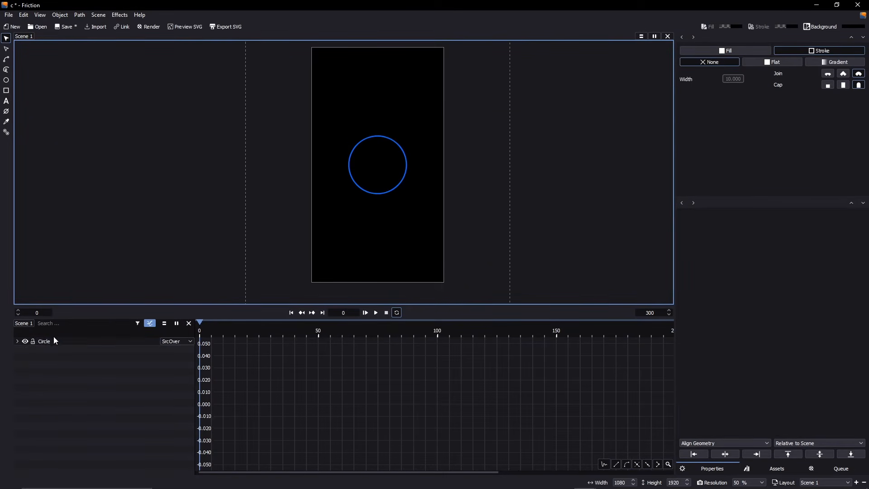
Add the Sub-Path path effect to the circle and expand the effect's parameters
click(43, 342)
click(17, 342)
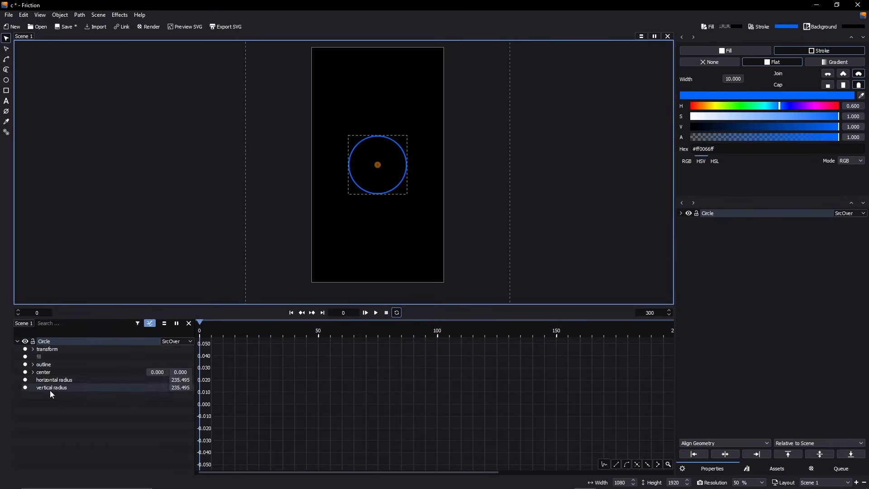
right_click(51, 341)
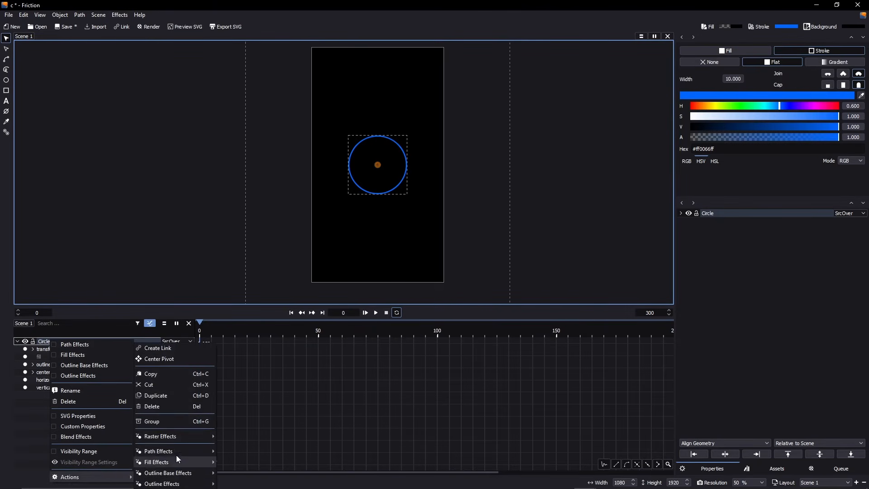
mouse_move(185, 455)
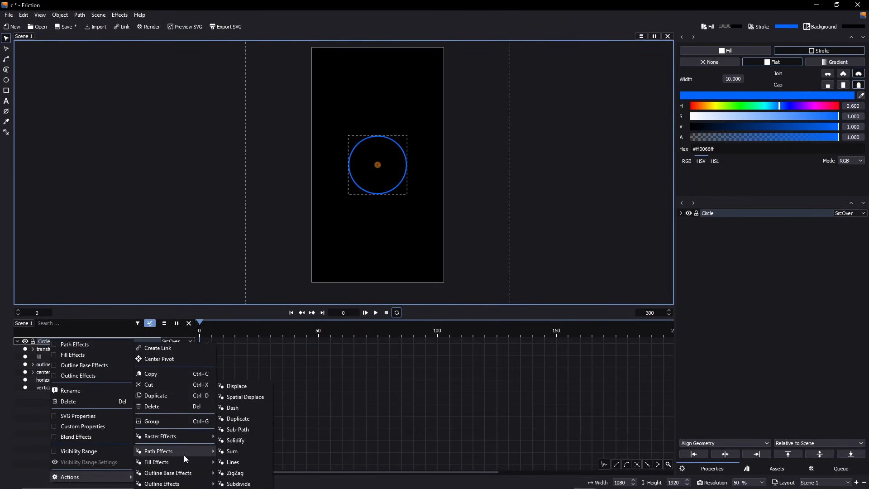
click(249, 432)
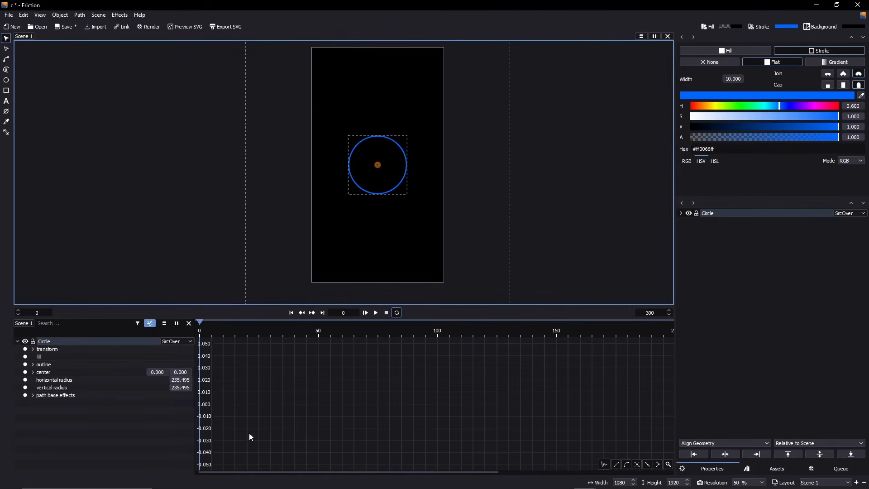
click(33, 395)
click(41, 402)
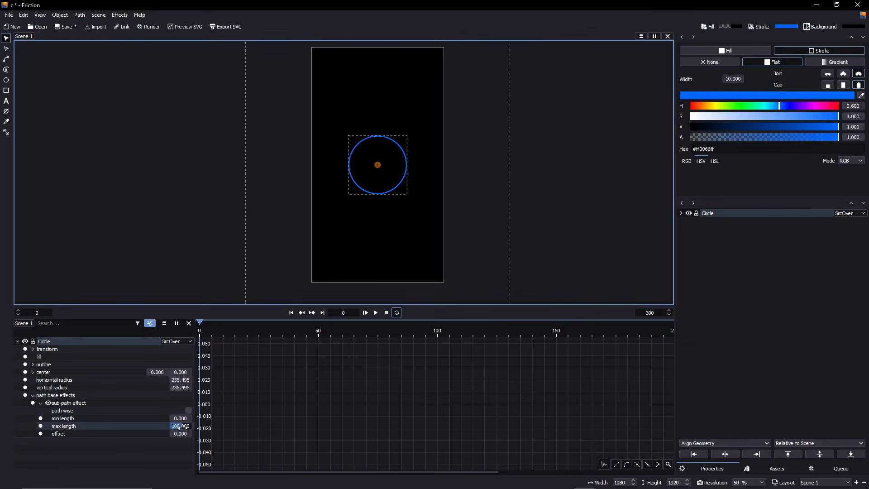
Try a sub-path offset of about 10.1 and a min length of about 4.6 to open a gap in the circle
drag(182, 434, 227, 434)
drag(181, 418, 201, 418)
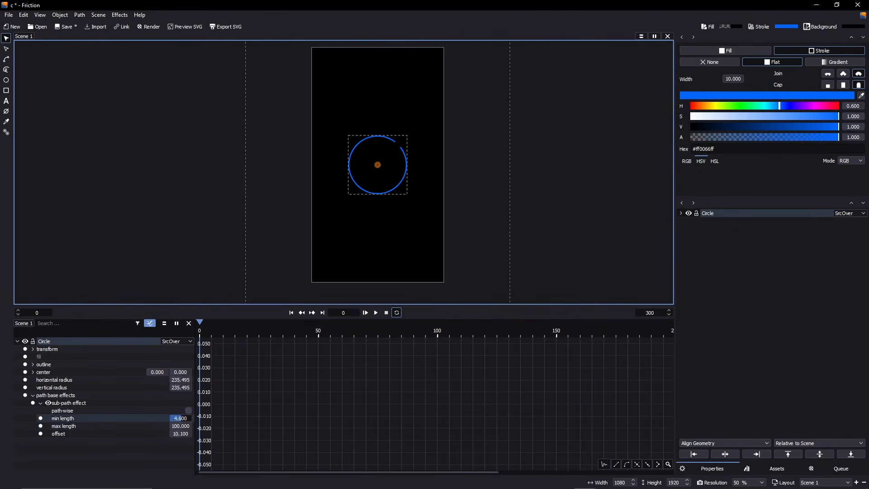
scroll(420, 126, up, 2)
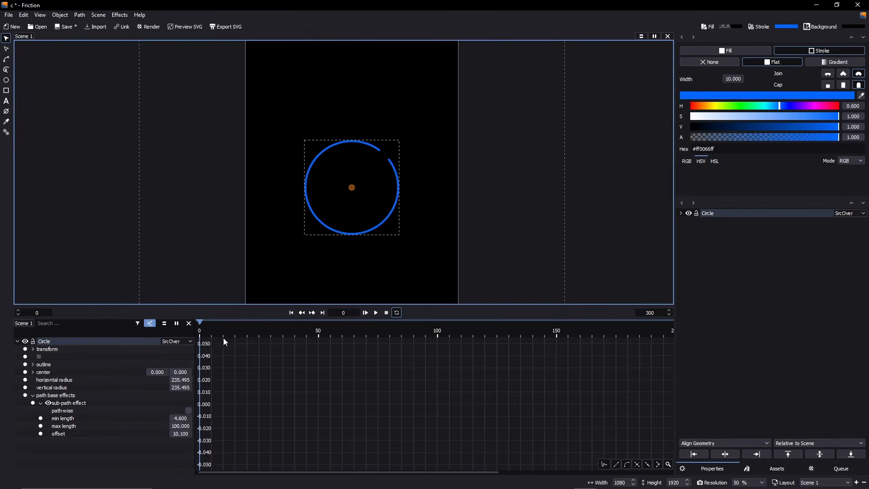
scroll(304, 360, down, 3)
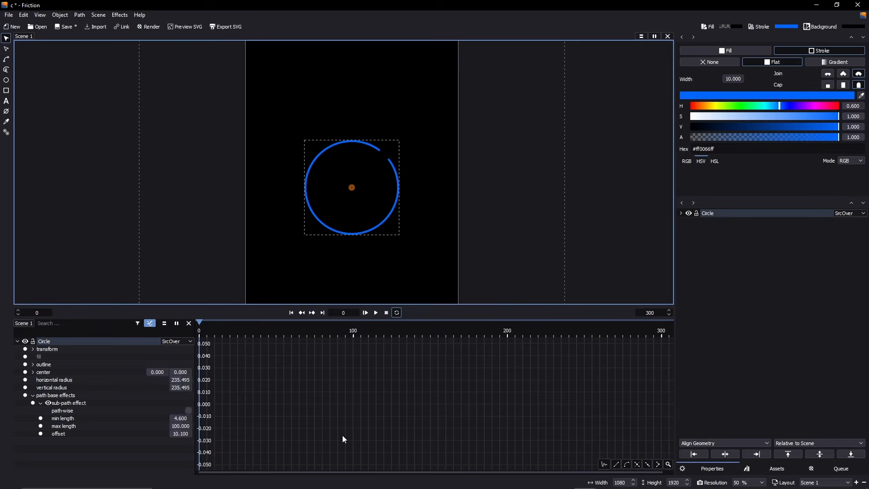
Switch the timeline out of graph view and set the sub-path effect's min length to 95
click(154, 322)
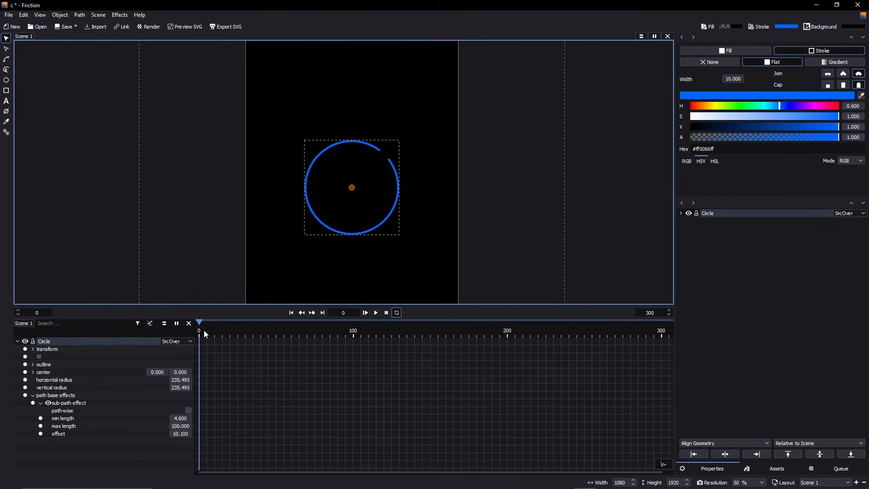
drag(180, 418, 591, 418)
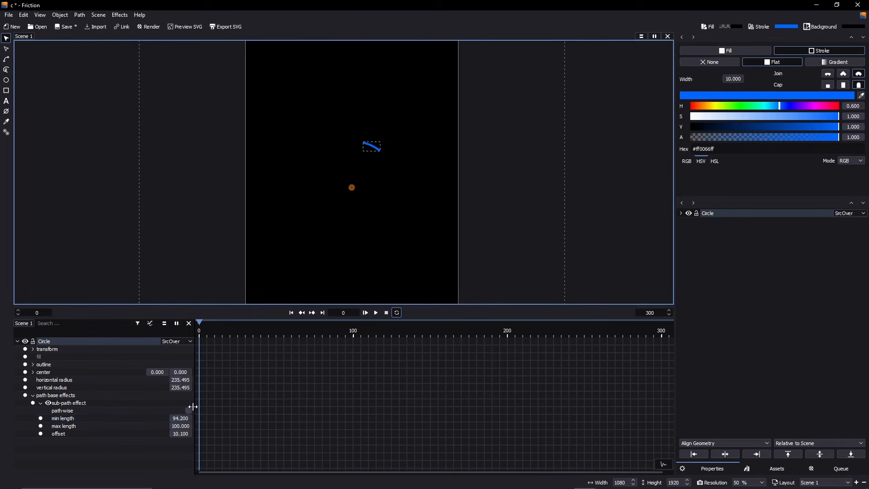
click(186, 418)
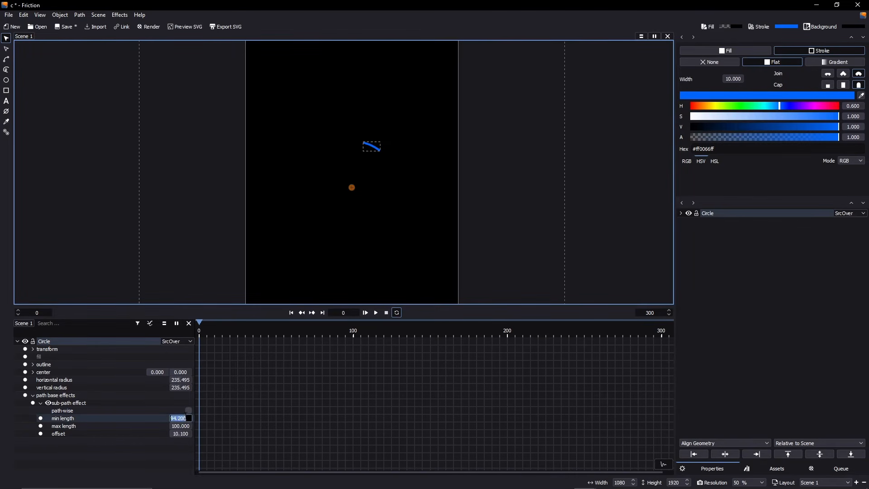
text(95)
key(Return)
Try out larger sub-path offsets, set the offset to 0, and keyframe it at frame 0
click(186, 434)
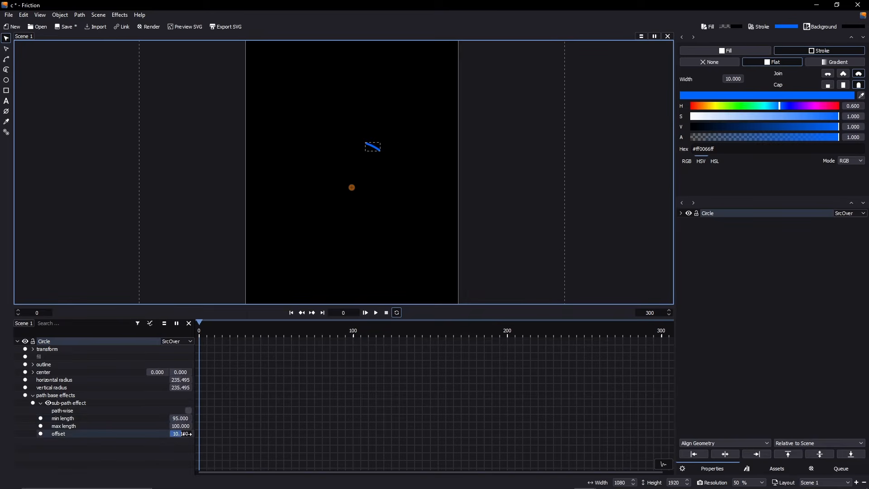
drag(186, 433, 868, 434)
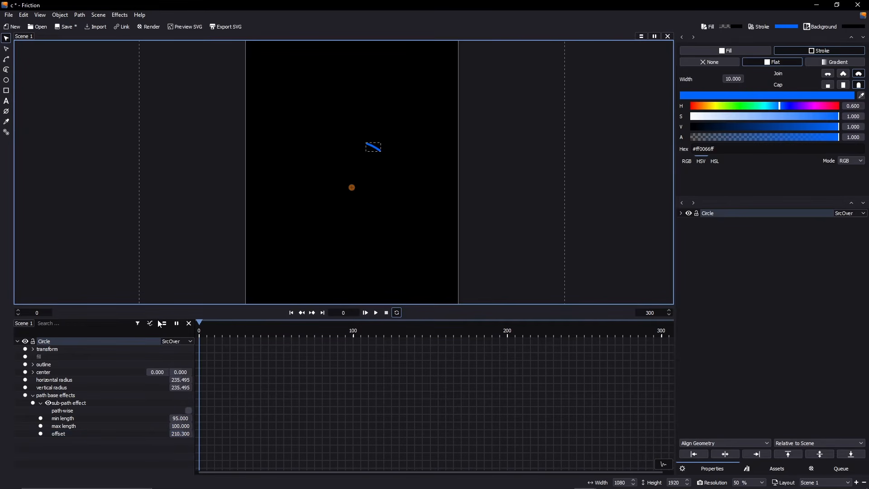
click(180, 434)
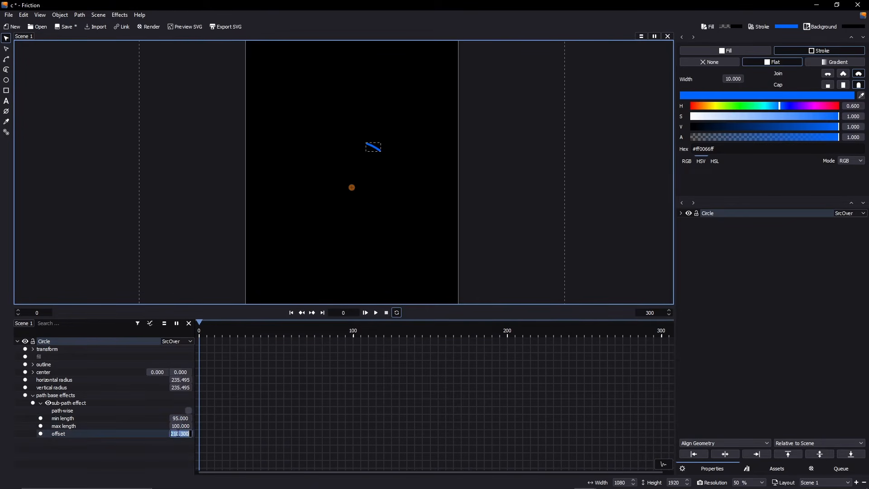
text(0)
key(Return)
click(41, 434)
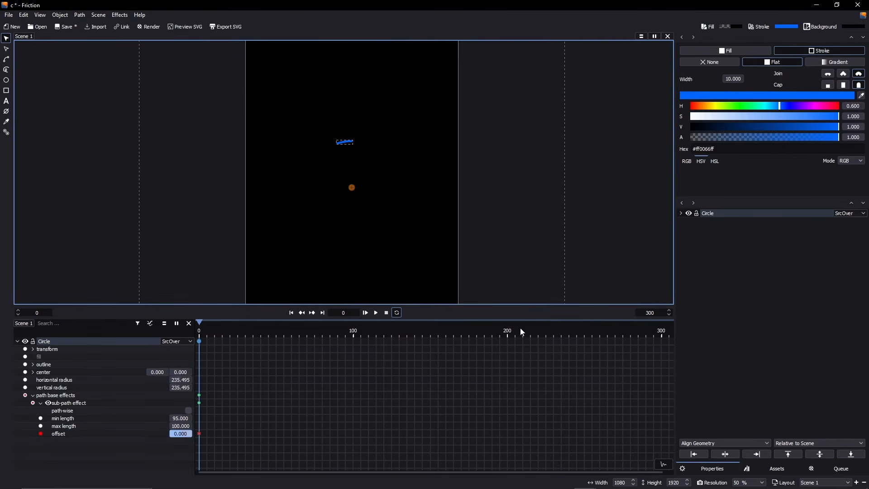
Save the project and keyframe the sub-path offset at 100 on frame 200
click(508, 332)
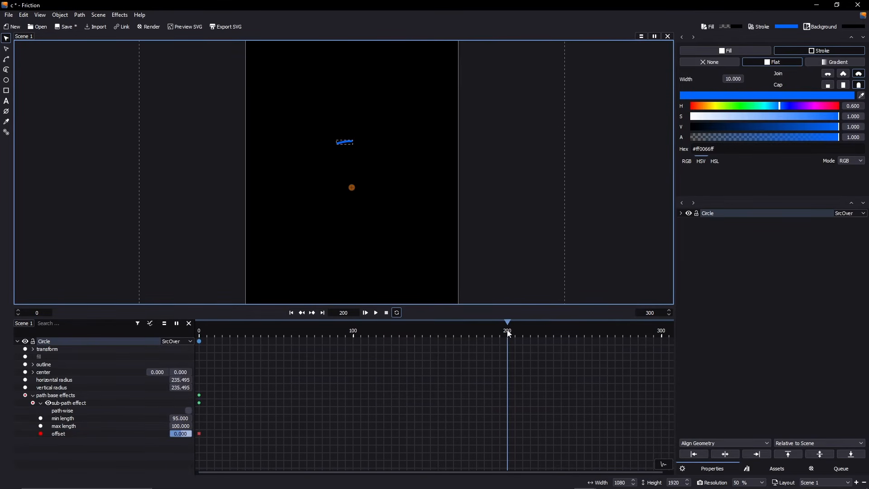
click(64, 27)
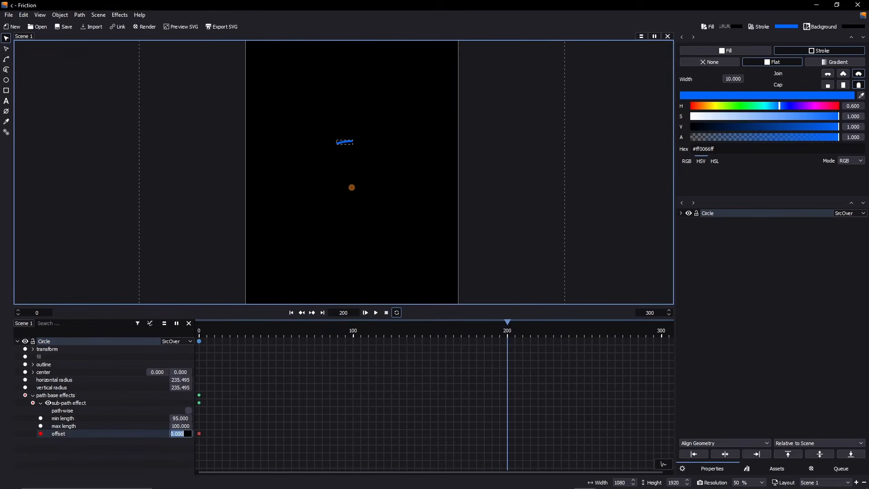
click(176, 434)
text(1)
key(Return)
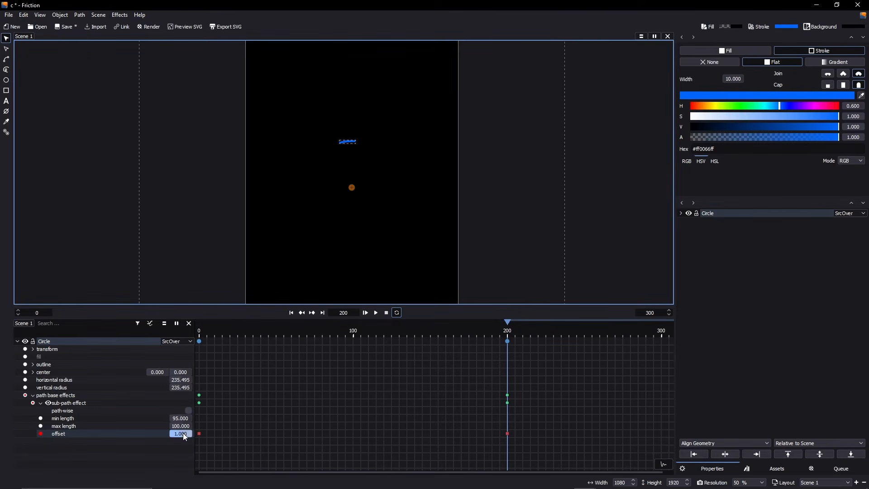
click(184, 434)
text(100)
key(Return)
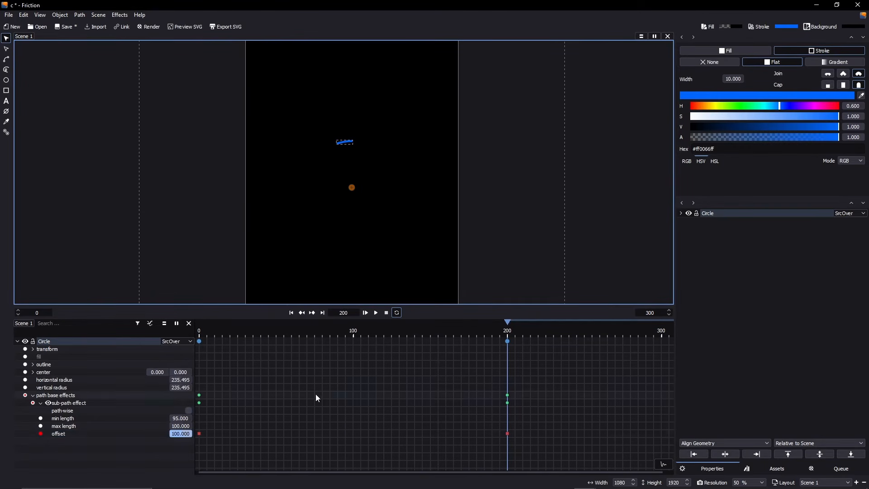
Preview the animated arc travelling around the circle and stop playback
click(366, 312)
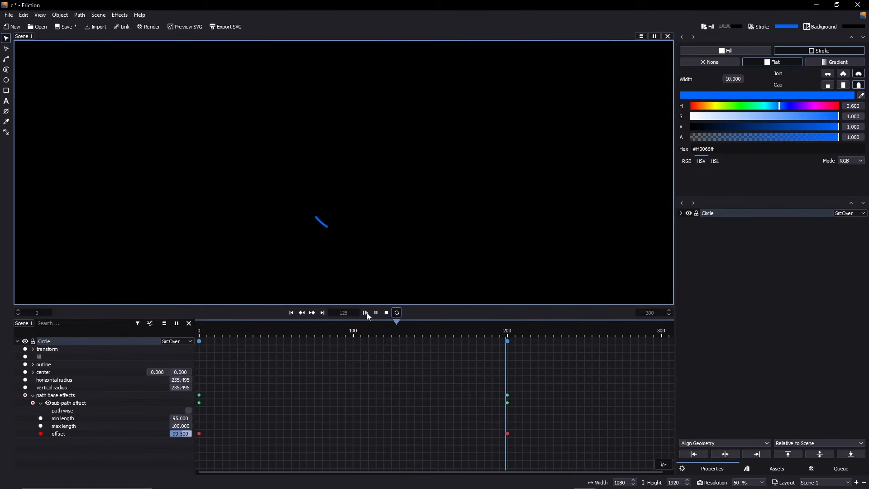
click(386, 312)
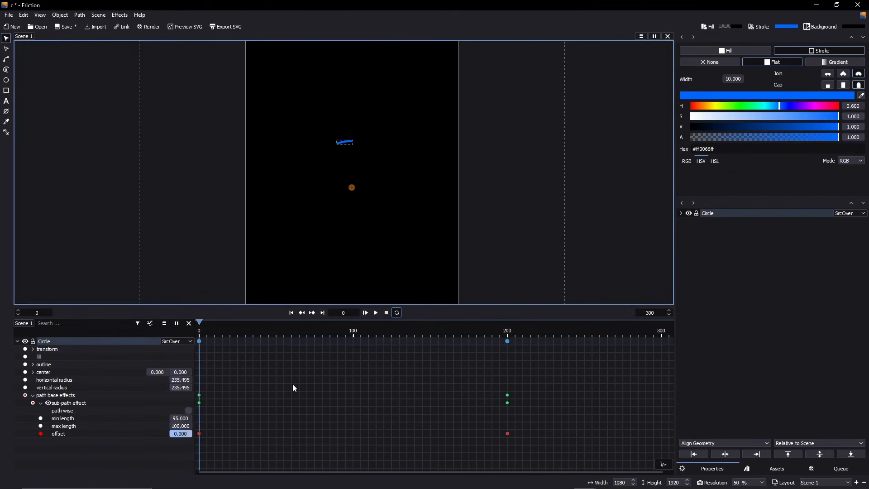
Undo a trial change of the sub-path offset at frame 0, and raise that offset to about 100.2
drag(182, 433, 378, 433)
key(ctrl+z)
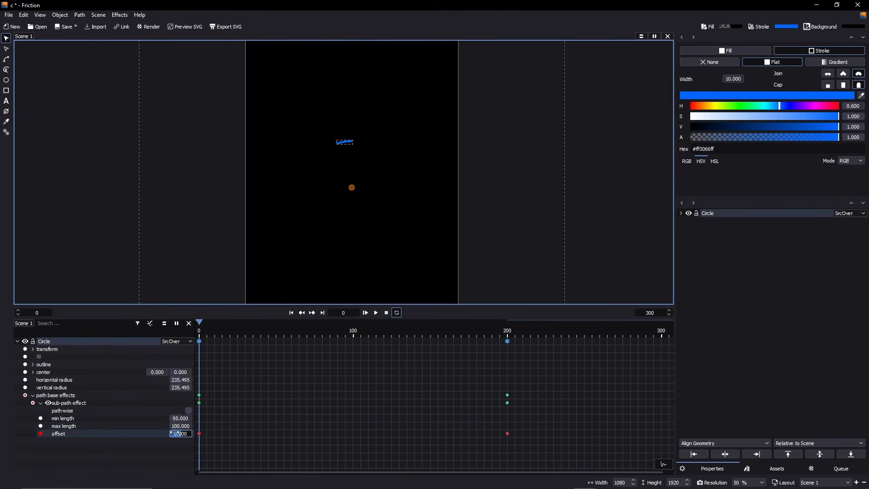
drag(180, 434, 633, 433)
click(175, 433)
text(100)
key(Return)
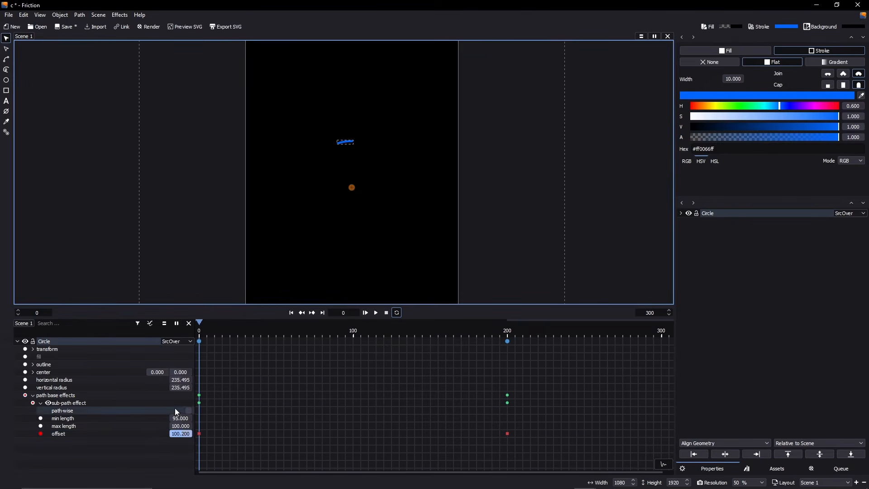
Check the sub-path offset between frames 200 and 0, and set it to 0 at frame 0
click(506, 334)
drag(509, 335, 200, 340)
click(181, 435)
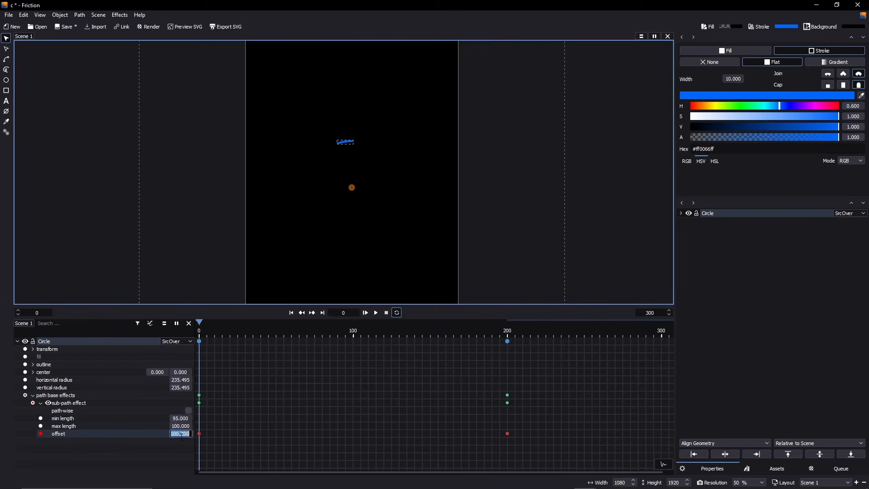
text(0)
key(Return)
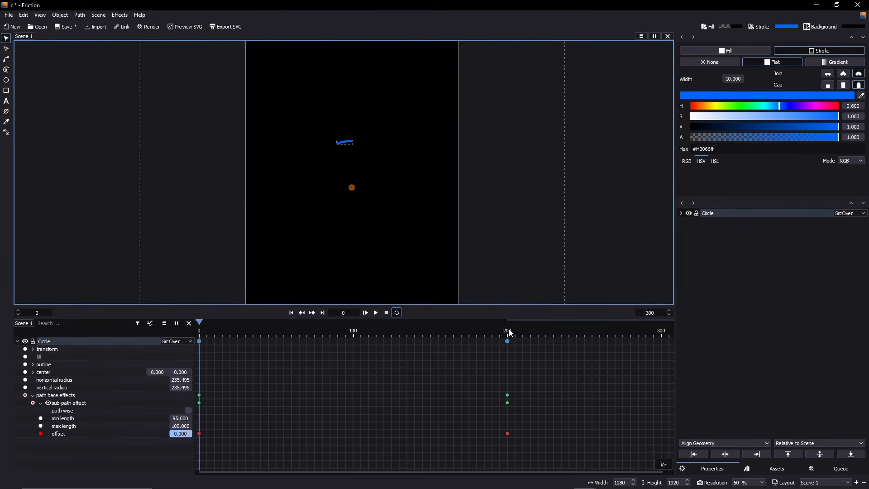
Check the sub-path offset at frame 200, preview the arc animation, and stop playback
mouse_move(504, 335)
mouse_down()
mouse_move(511, 330)
mouse_move(473, 327)
mouse_move(398, 342)
mouse_move(205, 346)
mouse_move(509, 374)
mouse_up()
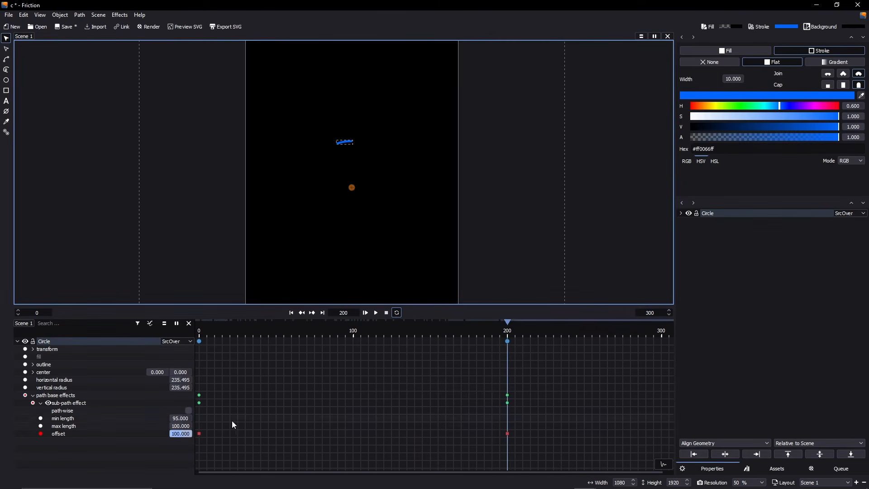
click(365, 314)
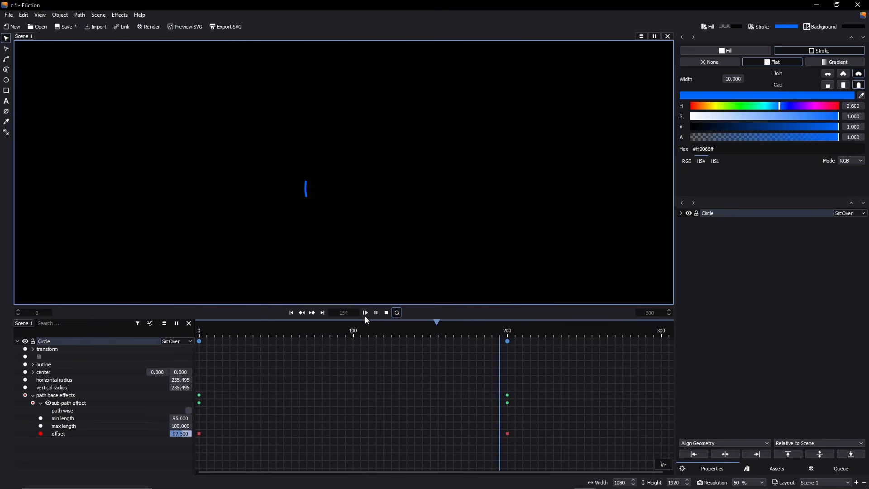
click(387, 312)
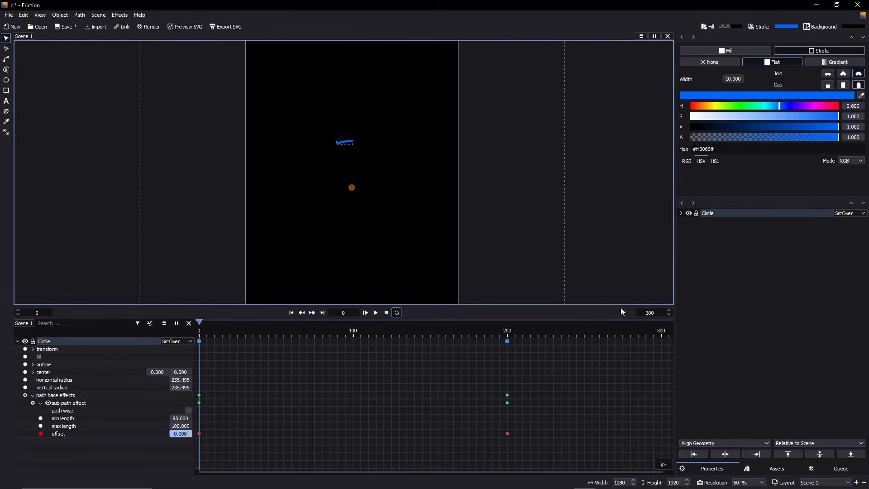
click(652, 312)
key(BackSpace)
key(BackSpace)
key(BackSpace)
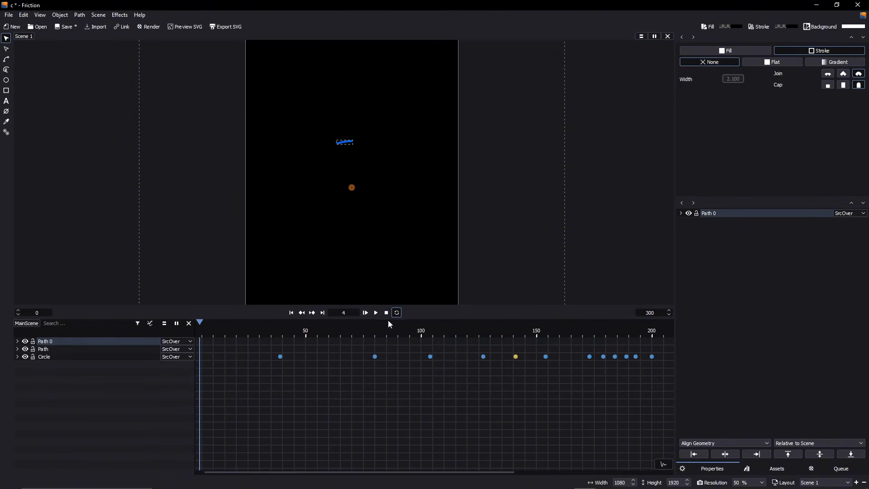
Show the MainScene timeline out to frame 300, play it twice, and stop playback
scroll(430, 376, up, 1)
scroll(403, 376, down, 3)
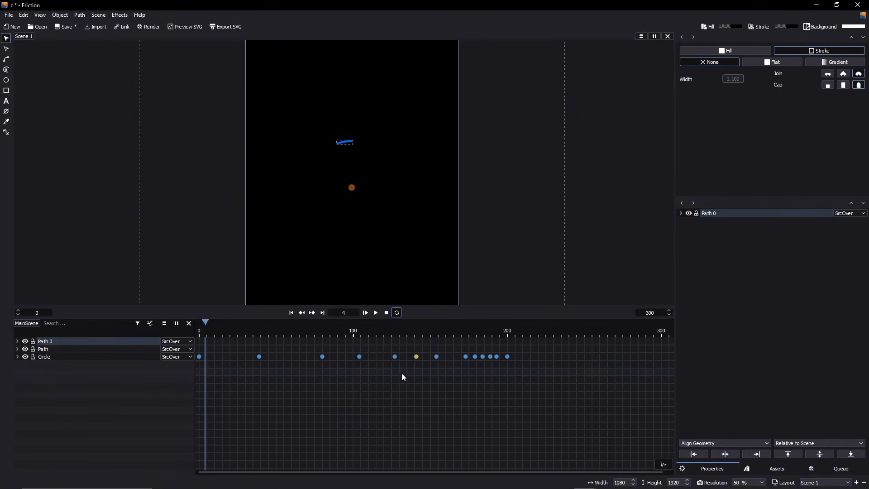
click(376, 313)
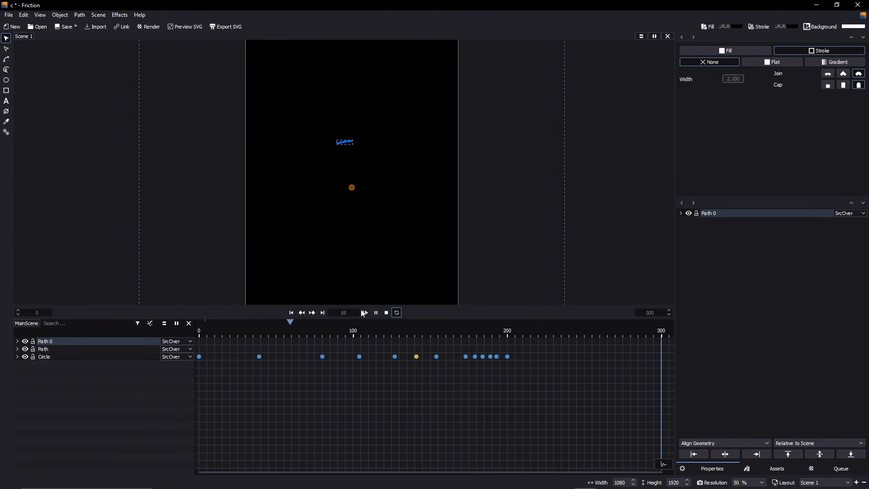
click(387, 313)
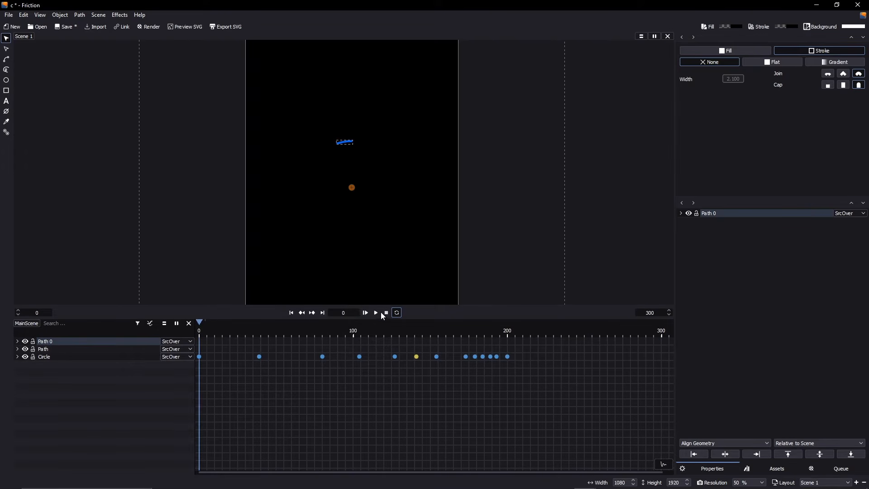
click(369, 313)
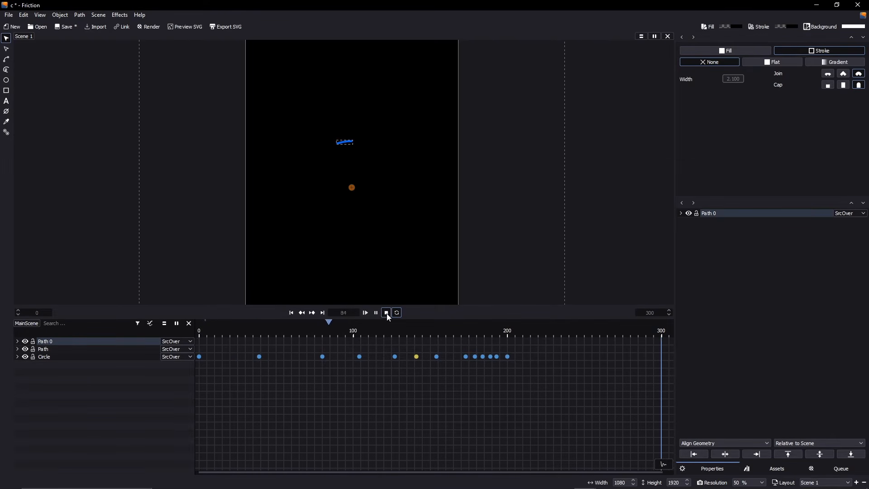
click(386, 313)
Expand the Path layer in the MainScene timeline and compare it with Path 0
click(67, 346)
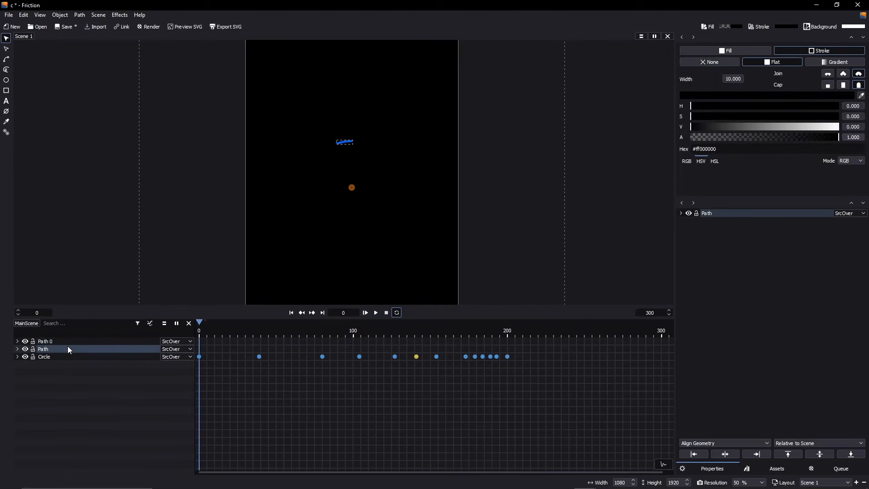
click(18, 349)
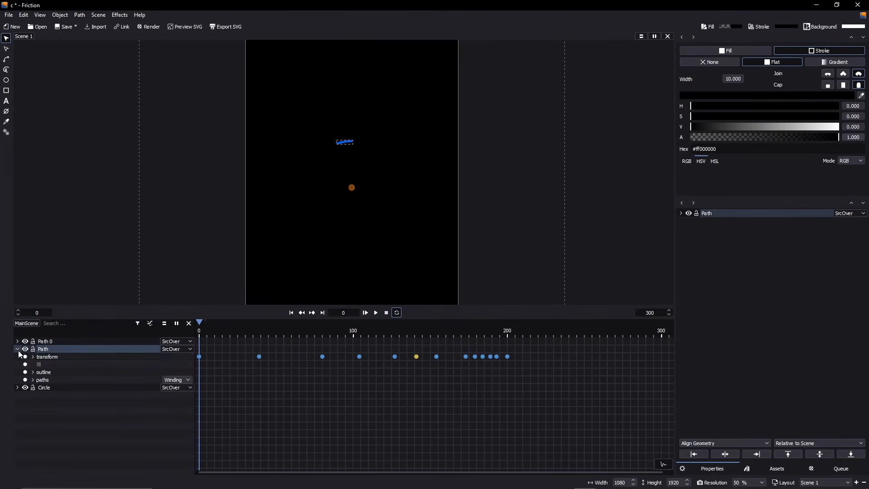
click(63, 342)
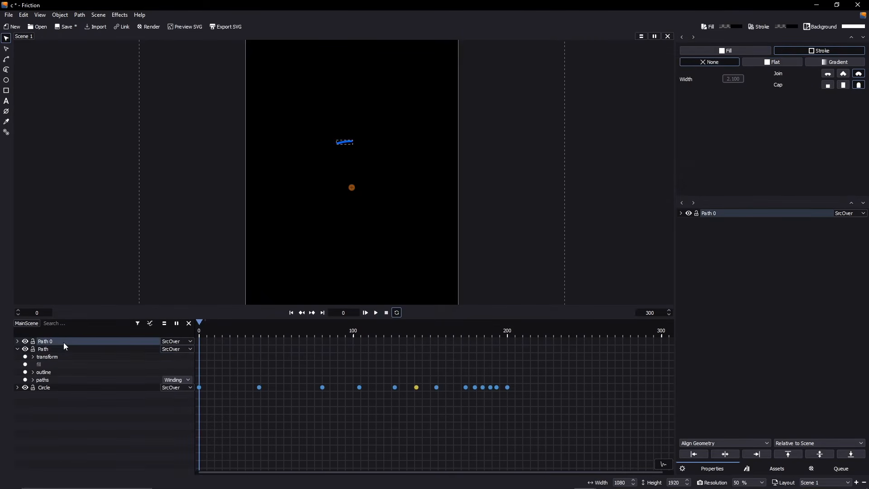
click(67, 347)
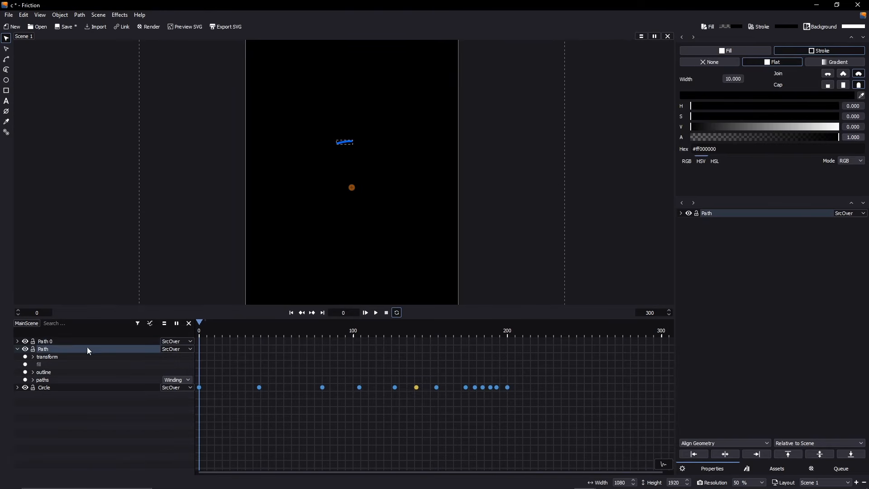
Return the timeline to Scene 1, check its animation at frame 200, and set the scene's end frame to 200
double_click(633, 314)
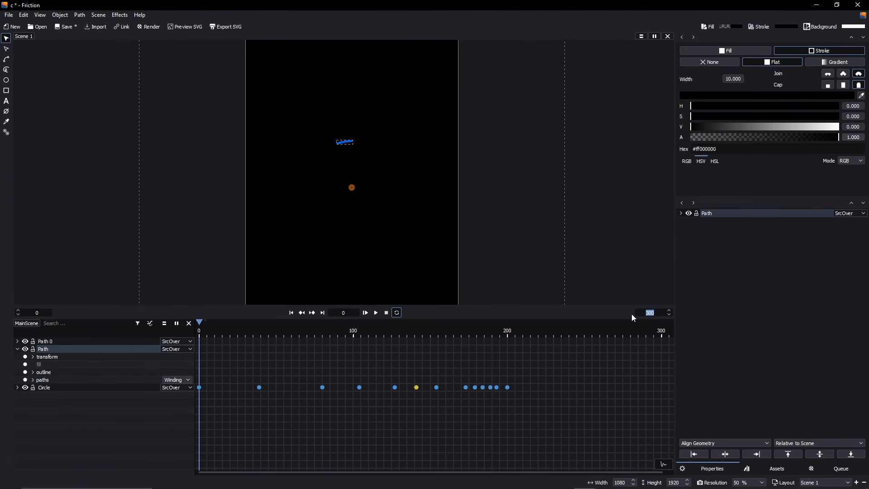
click(28, 323)
click(35, 355)
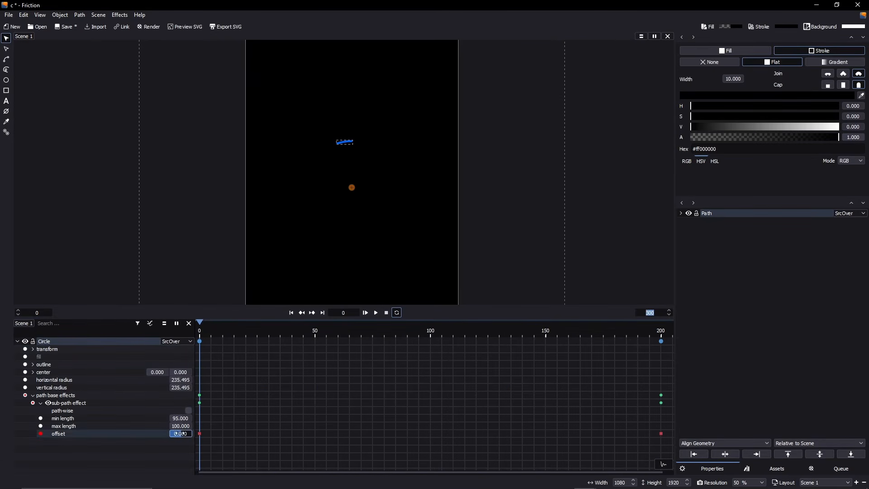
click(664, 333)
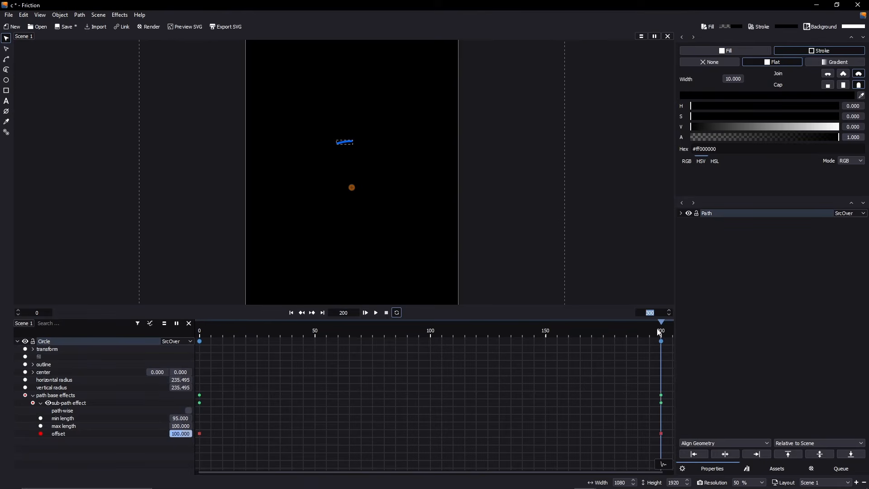
click(365, 311)
click(383, 313)
text(200)
Test playback of the arc repeatedly, moving the playhead to frame 35 and frame 84 between runs
click(368, 313)
click(386, 312)
drag(202, 332, 281, 334)
click(379, 312)
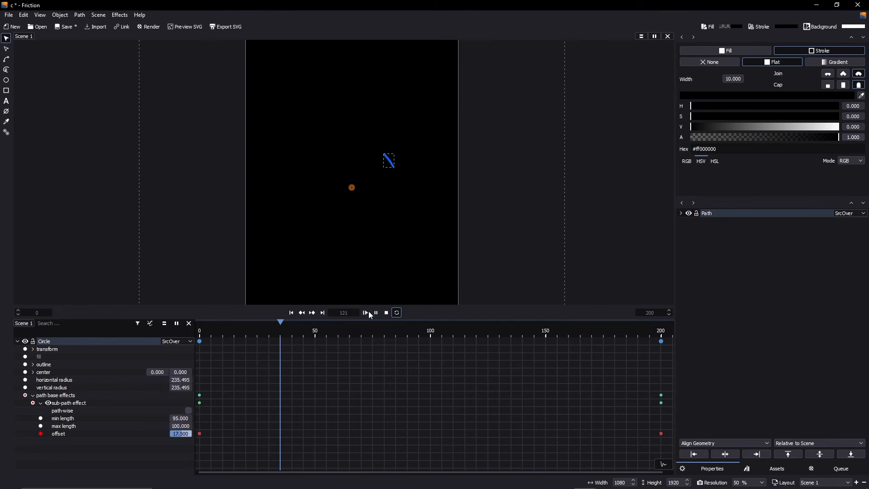
click(385, 312)
drag(202, 331, 392, 333)
click(376, 312)
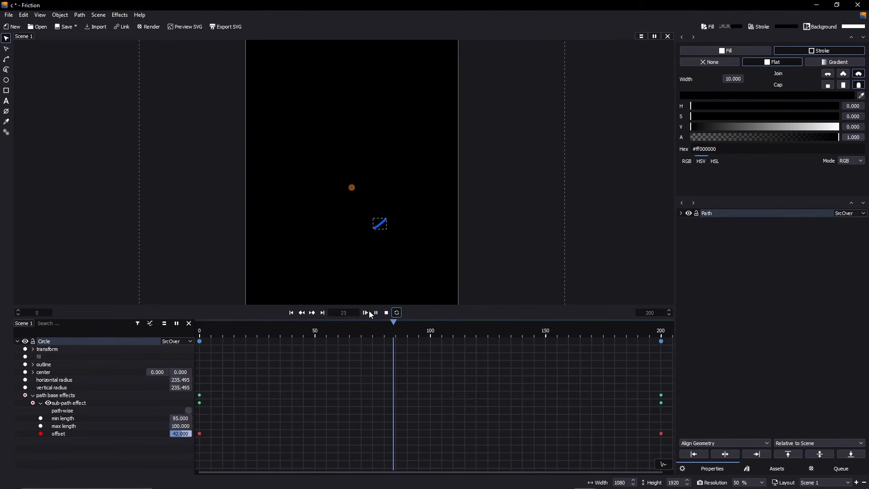
click(386, 313)
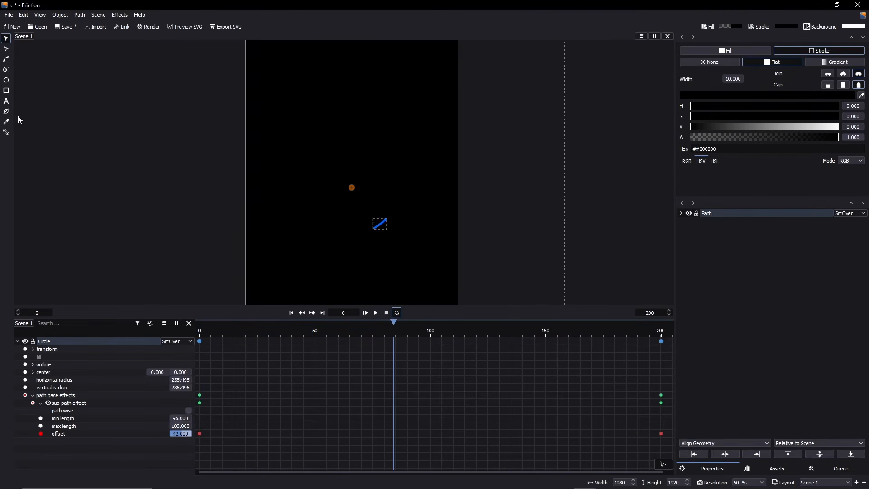
Clear the cache, preview Scene 1 again, and stop playback
click(24, 15)
click(54, 160)
click(366, 313)
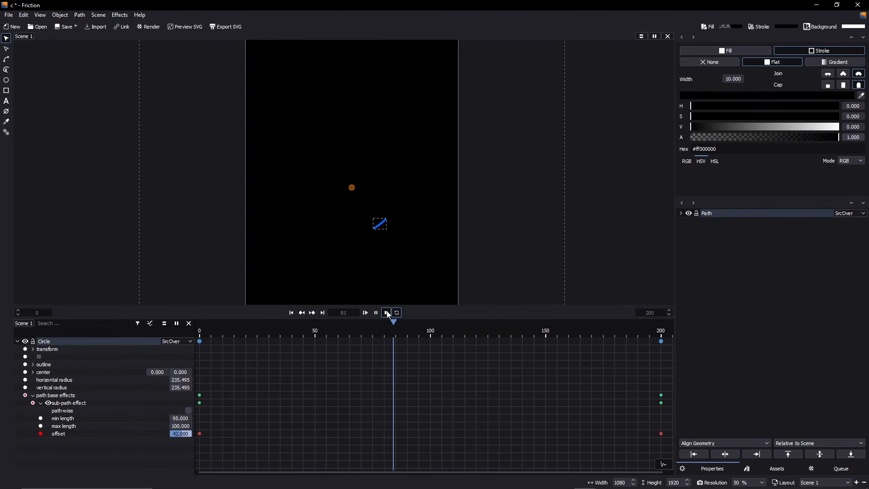
click(388, 314)
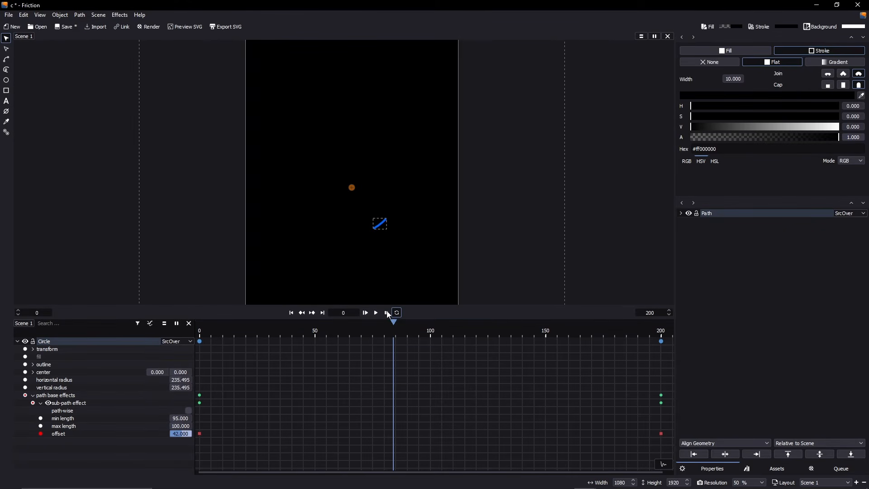
Show MainScene in the viewer, play its animation, and stop playback
click(27, 36)
click(33, 49)
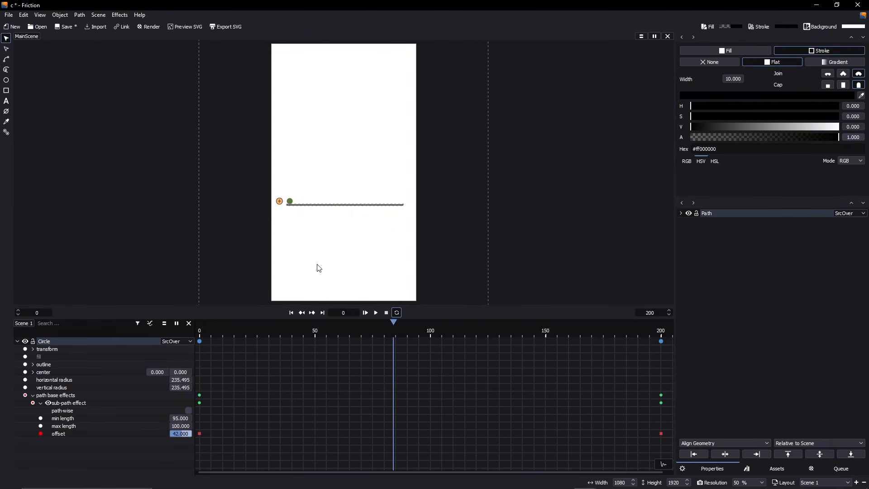
click(376, 312)
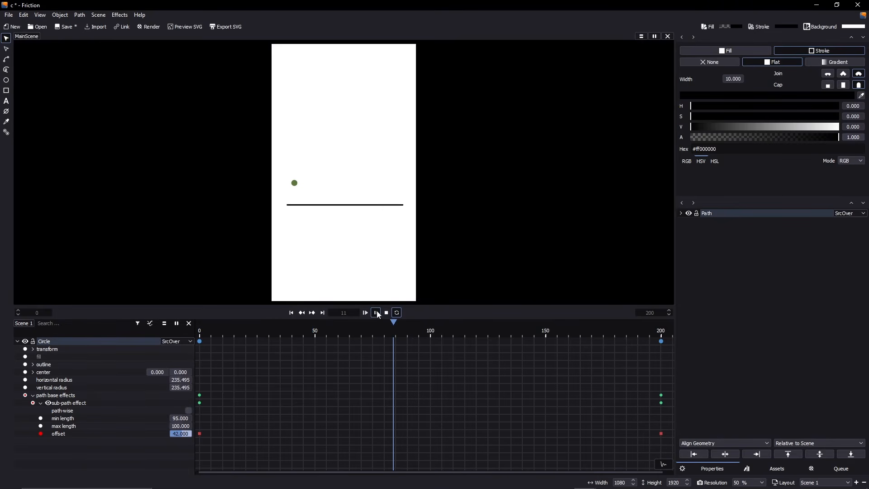
click(386, 313)
Switch the viewer back to Scene 1, run another preview, and stop it
click(26, 37)
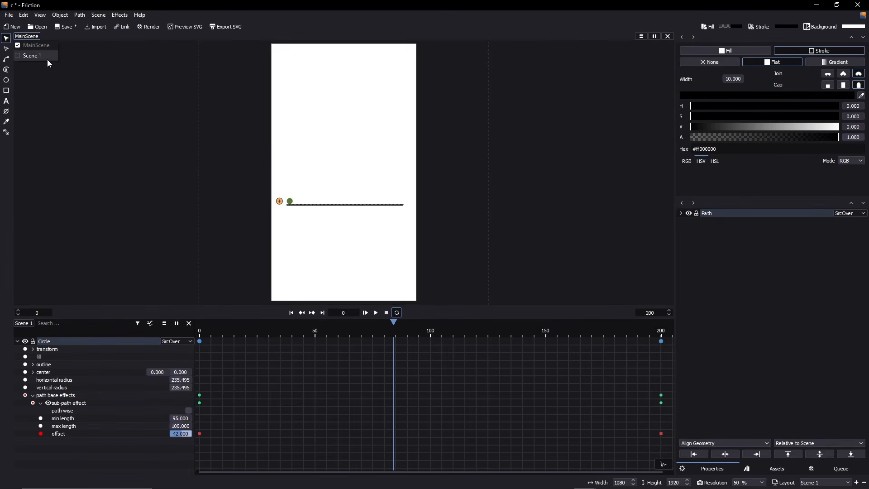
click(47, 58)
click(366, 313)
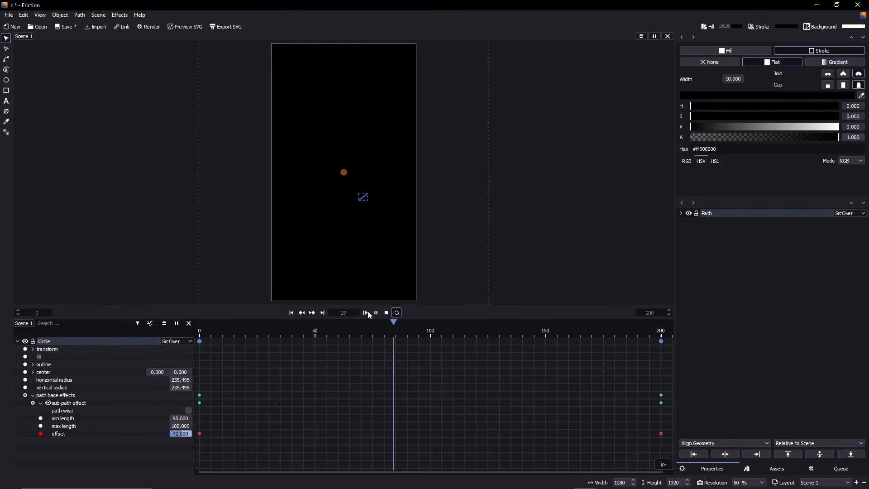
click(386, 313)
Clear the cache again, scrub the Circle's timeline to frame 199, and preview the travelling arc
click(23, 15)
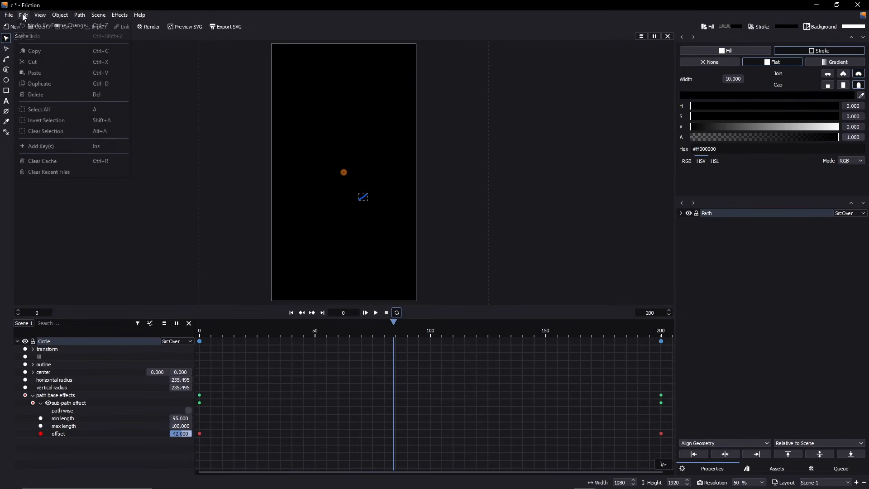
click(57, 162)
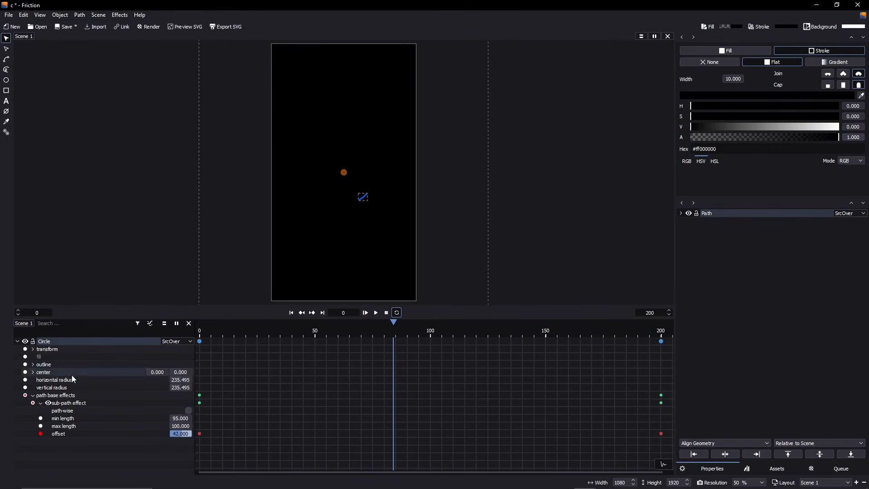
click(230, 339)
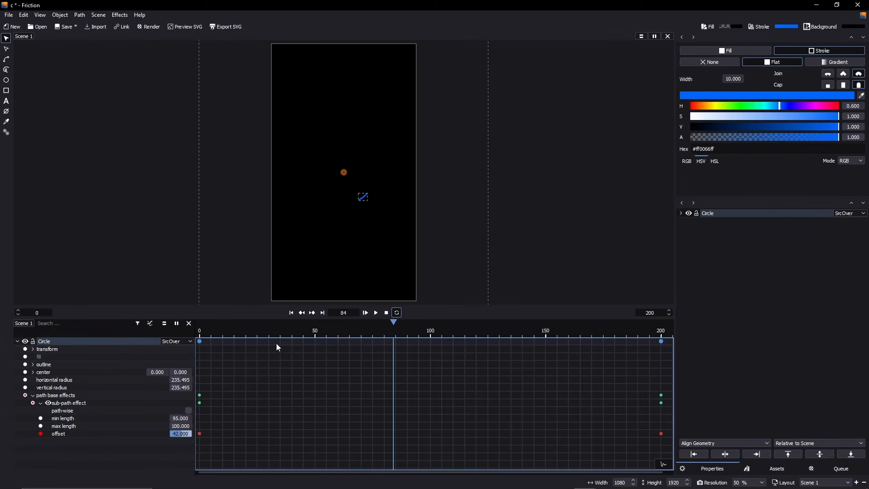
click(277, 342)
click(374, 340)
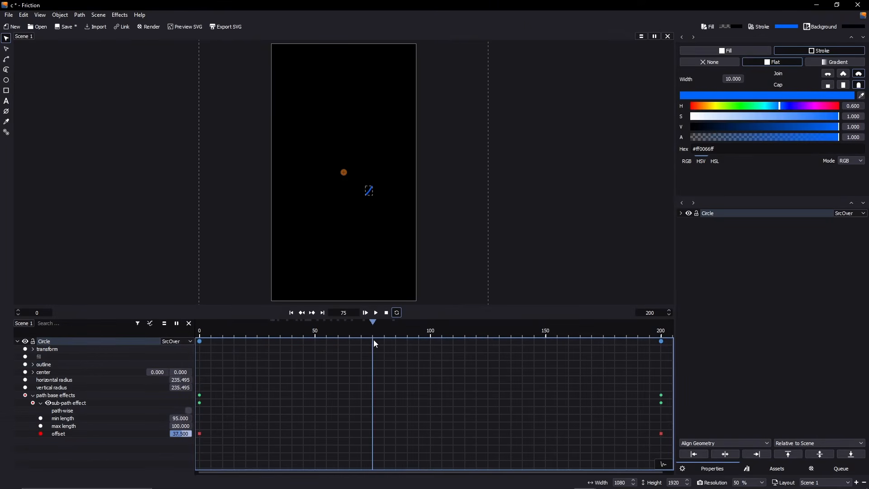
click(661, 358)
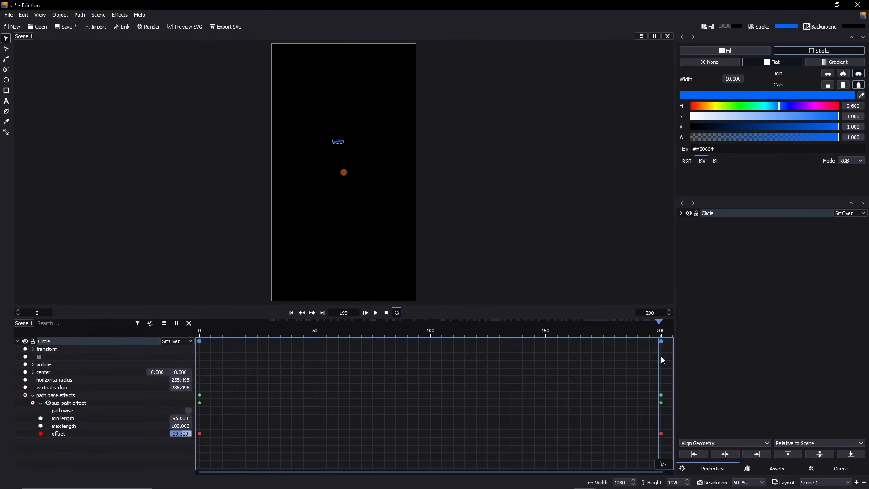
click(365, 313)
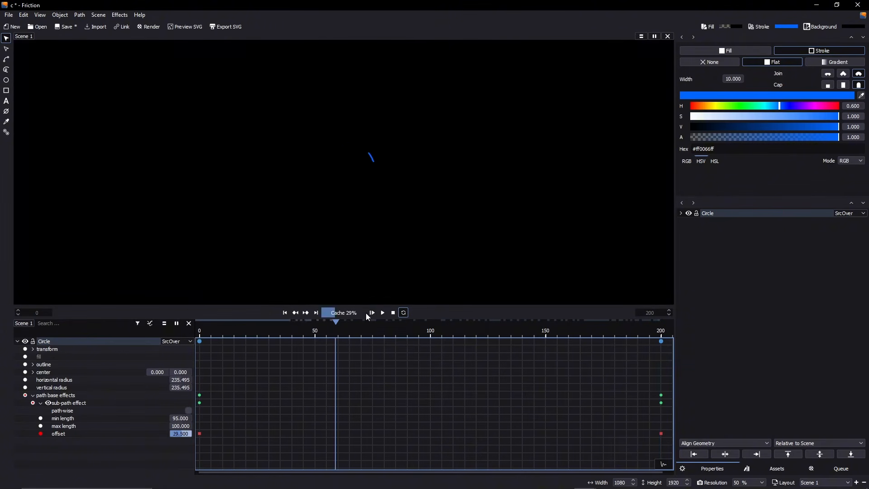
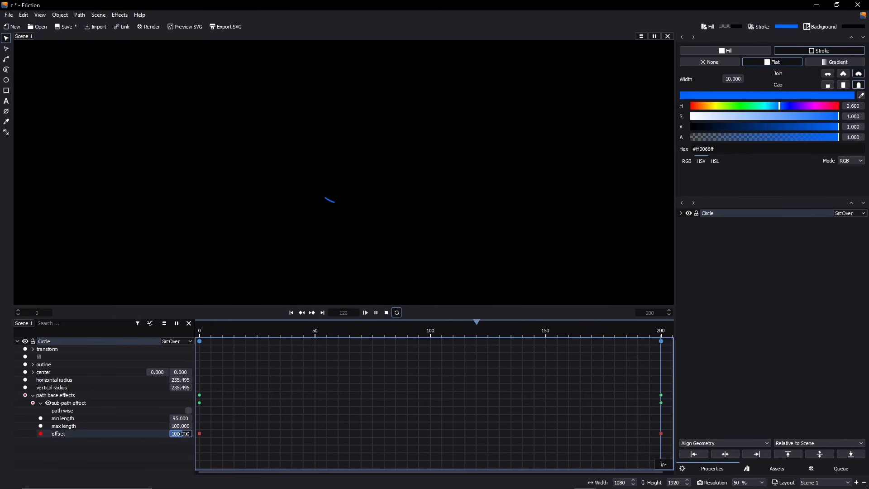
click(386, 312)
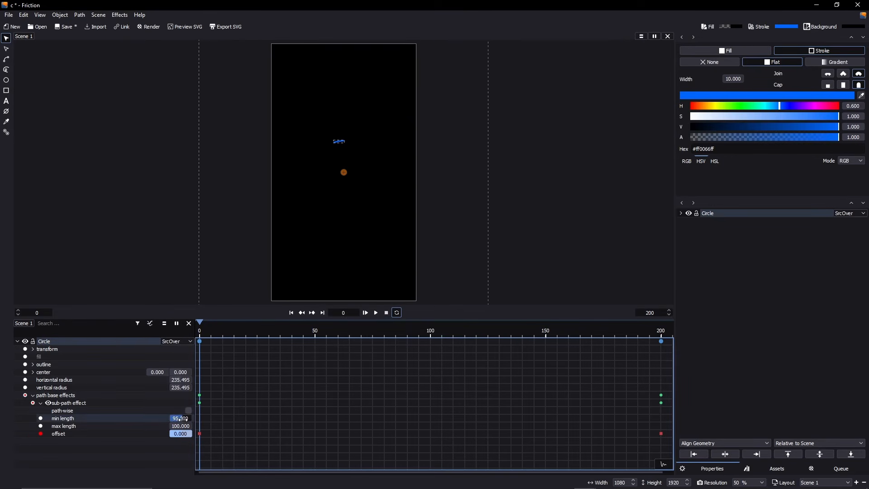
Keyframe the sub-path effect's min length at 95 on frame 0
click(40, 418)
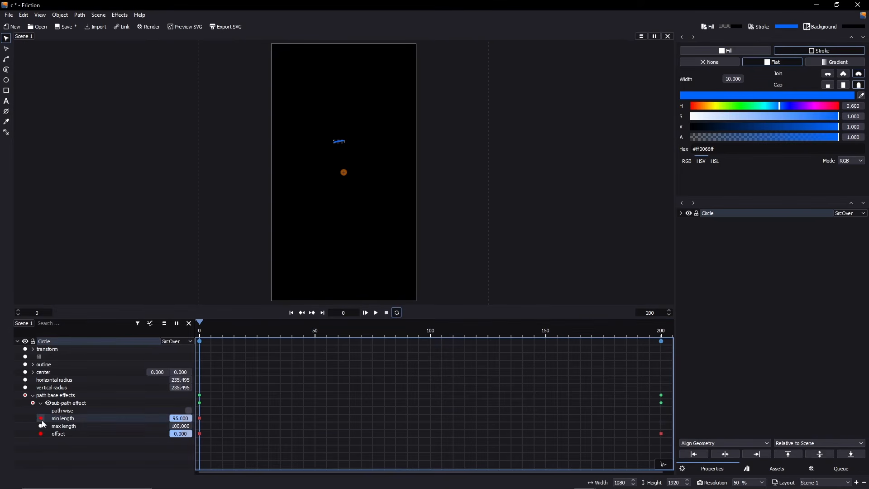
Keyframe the sub-path effect's min length at 84.4 on frame 200 and preview the animation
click(215, 332)
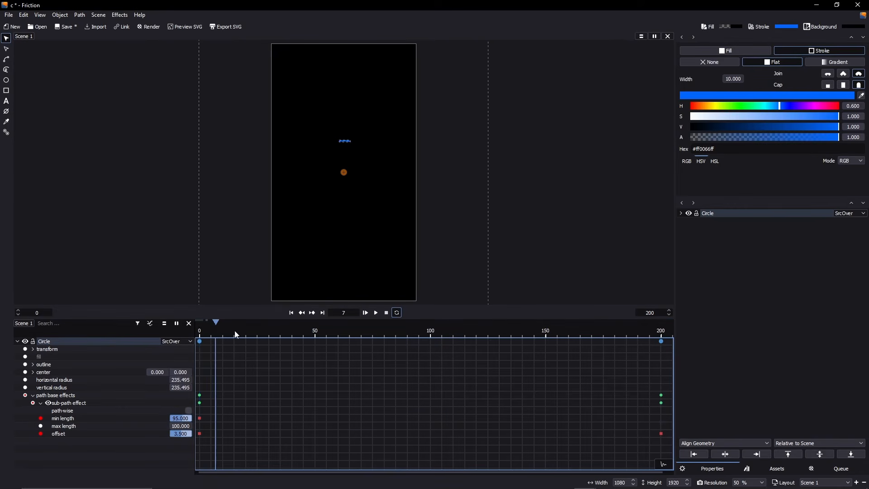
drag(234, 330, 661, 362)
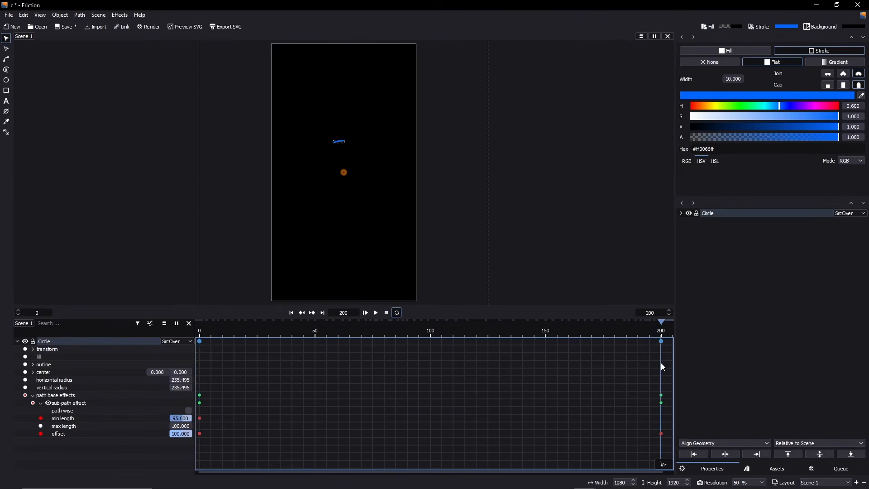
drag(181, 418, 133, 419)
click(365, 313)
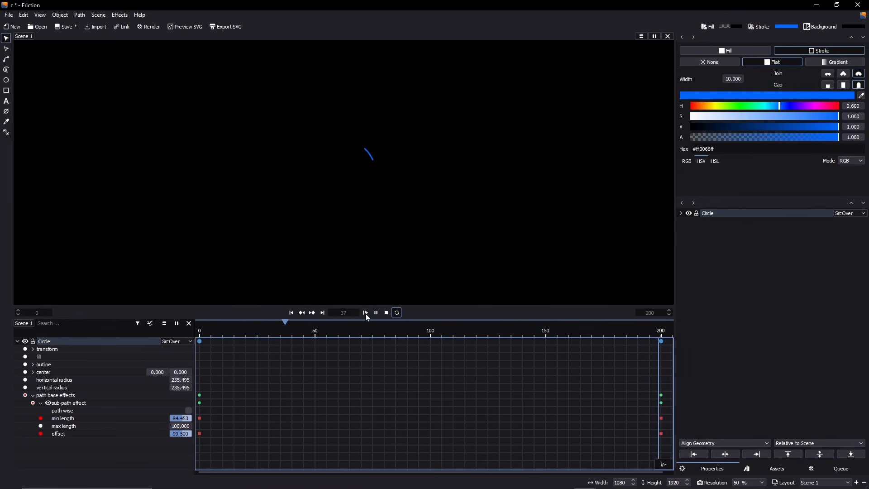
click(365, 313)
Move only the min length keyframe from frame 200 to frame 100
drag(663, 343, 442, 354)
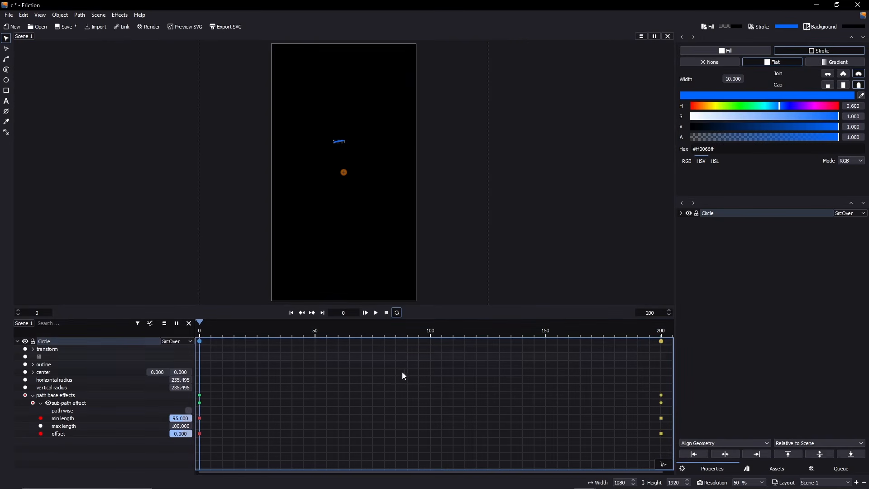
click(661, 397)
click(661, 398)
click(662, 396)
click(662, 418)
drag(664, 417, 431, 413)
Set the sub-path effect's min length to 85 at frame 100
drag(204, 333, 432, 339)
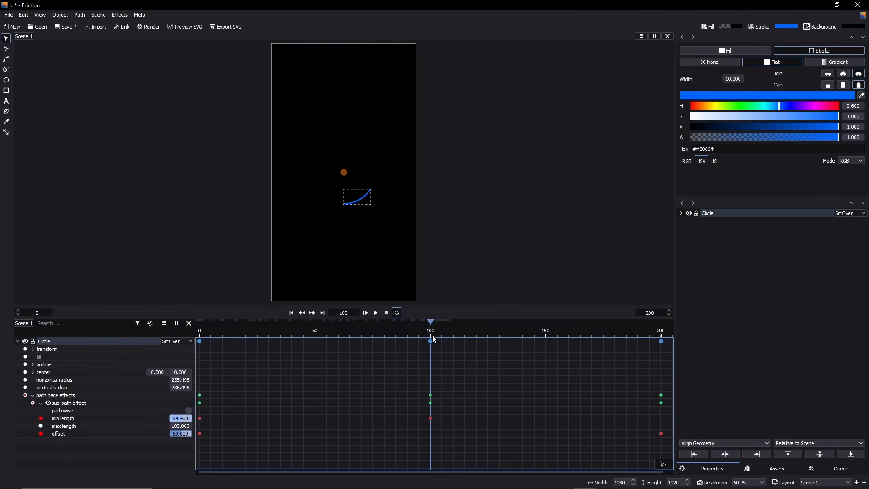
double_click(181, 418)
text(85)
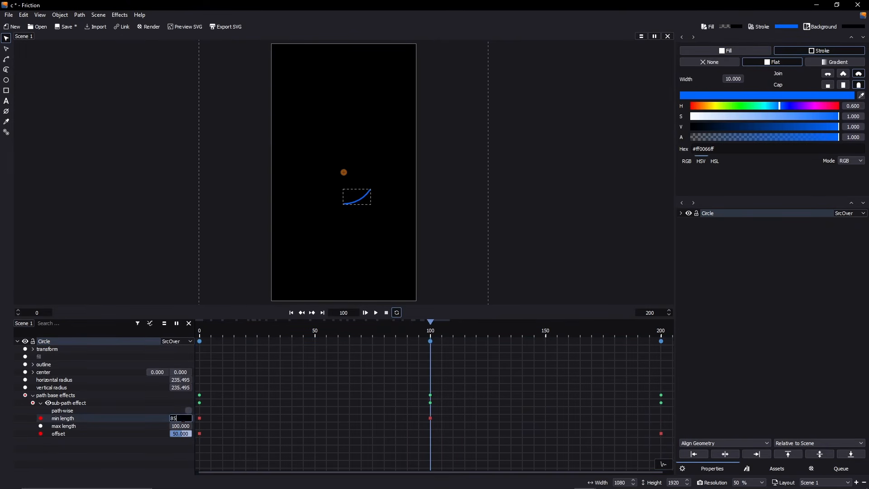
key(Return)
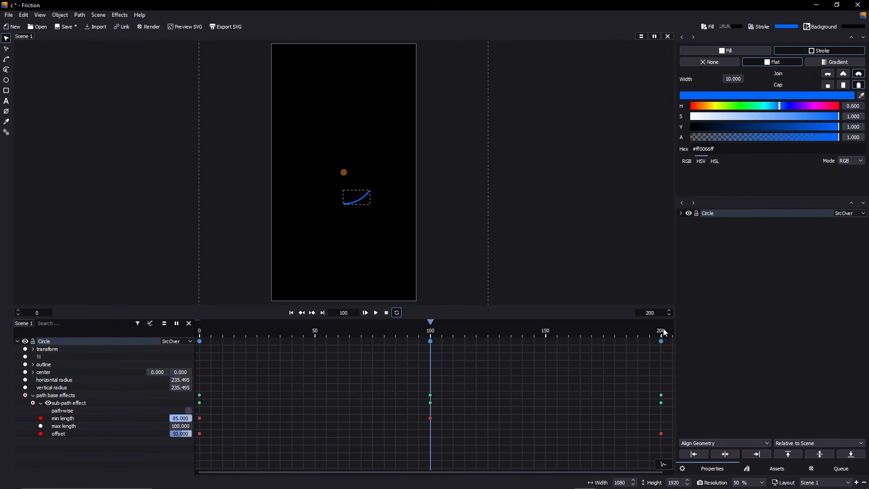
Copy the min length keyframe from frame 0 to frame 200, preview the animation, and stop playback
drag(657, 334, 663, 333)
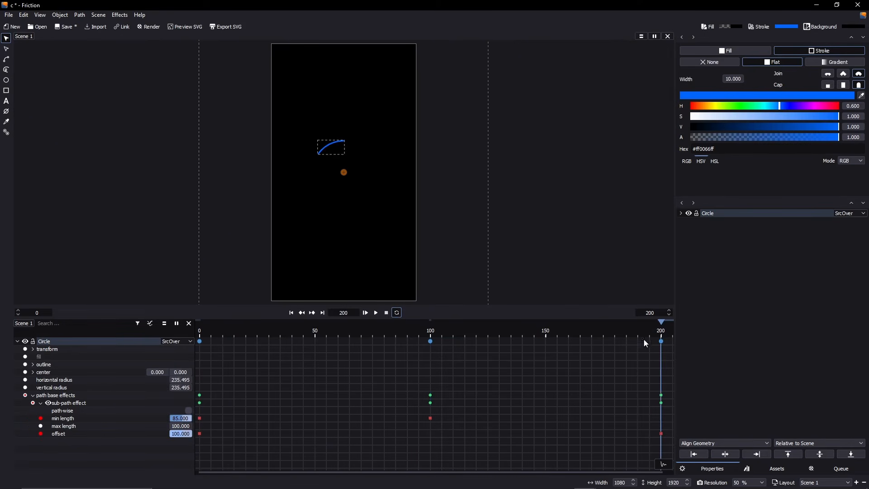
click(201, 334)
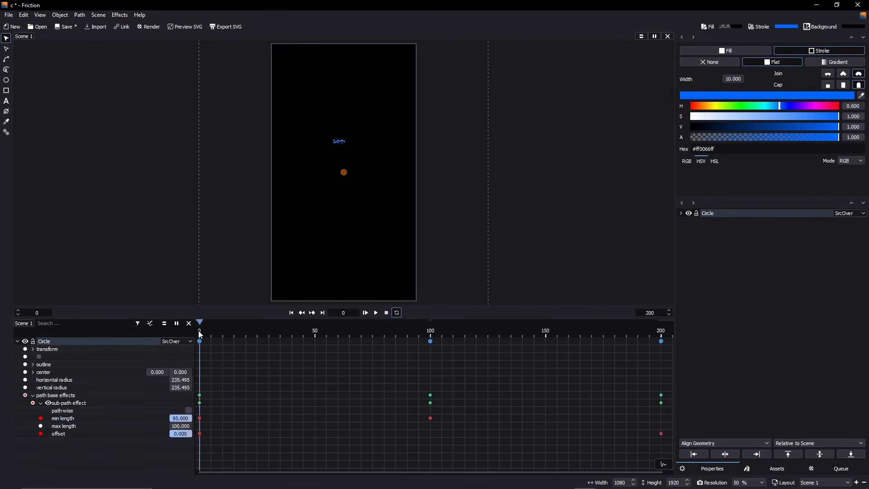
click(200, 419)
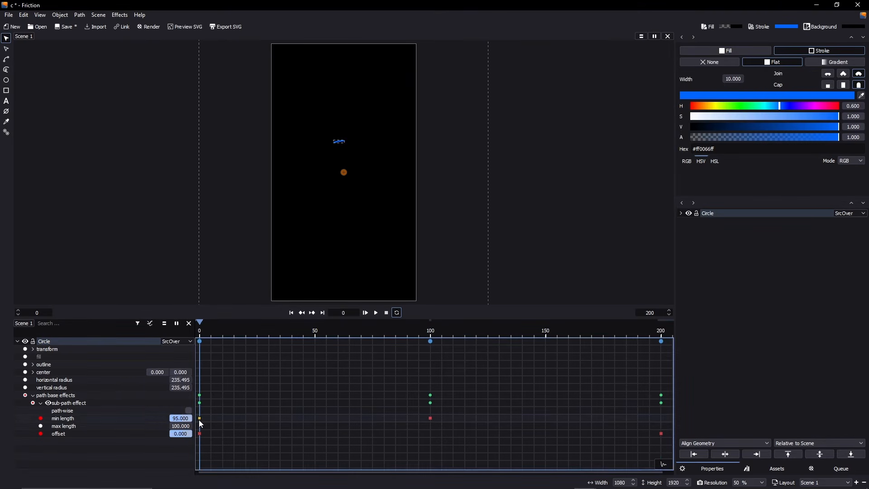
click(662, 333)
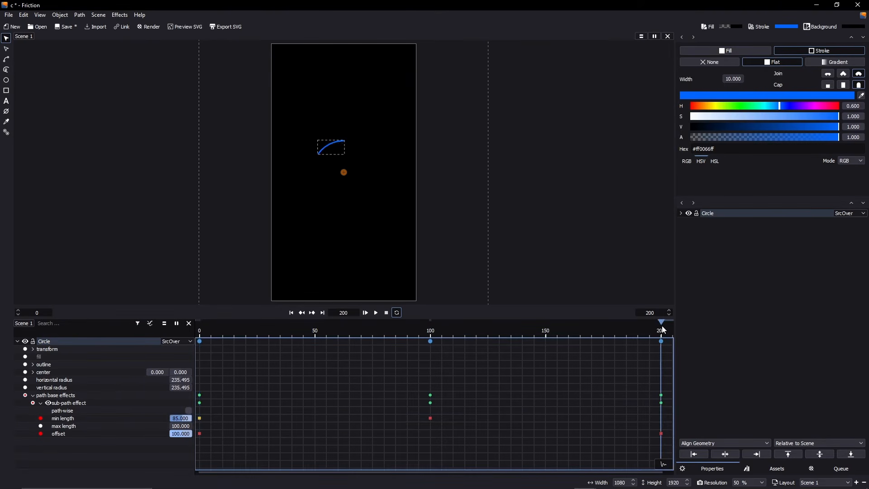
key(ctrl+v)
click(368, 313)
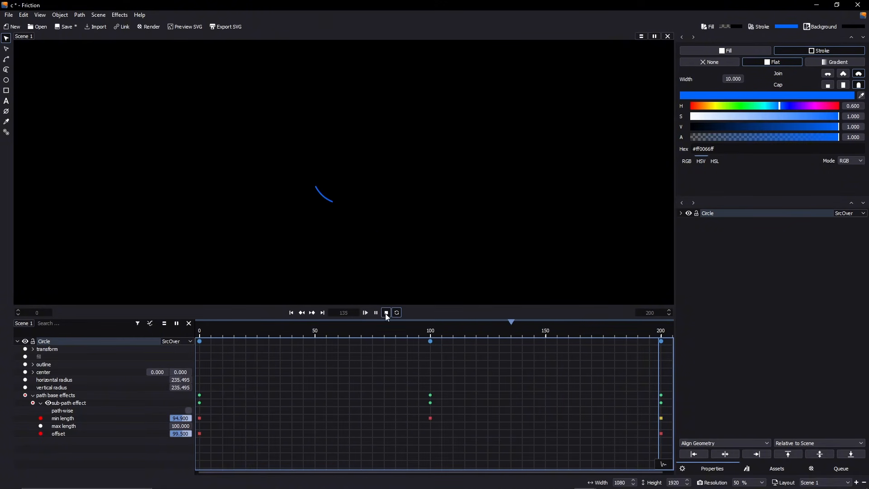
click(386, 313)
click(386, 313)
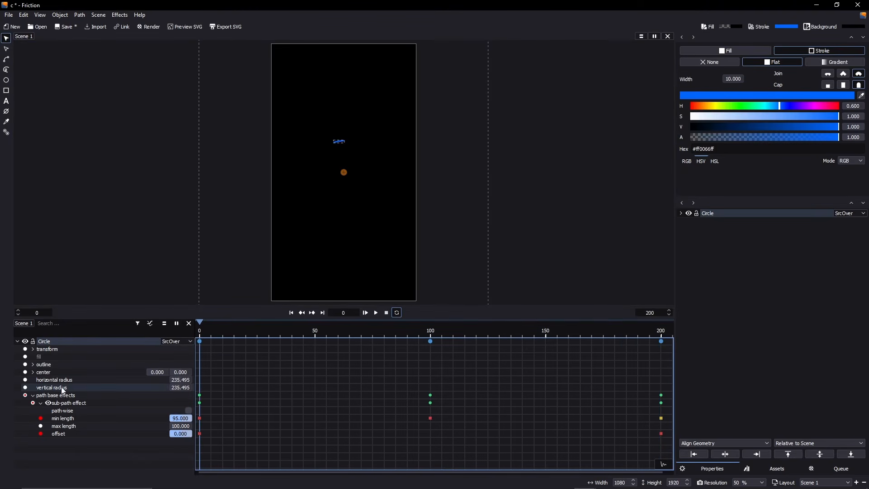
right_click(55, 403)
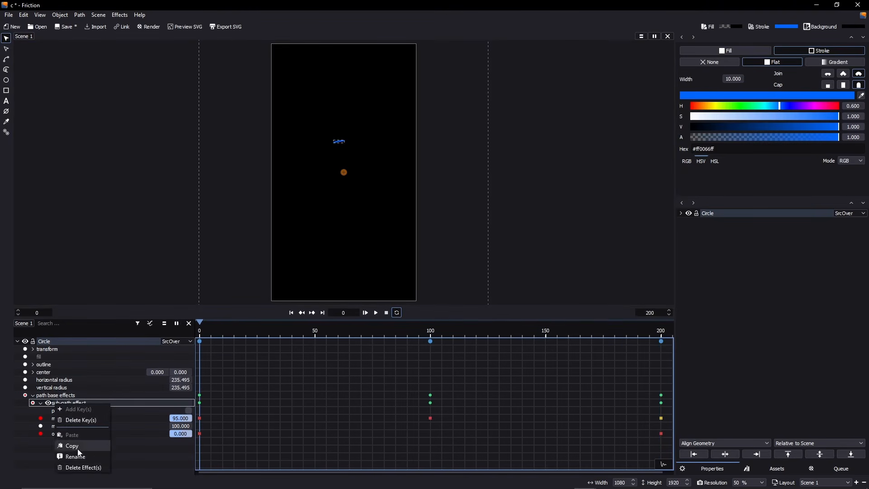
click(79, 468)
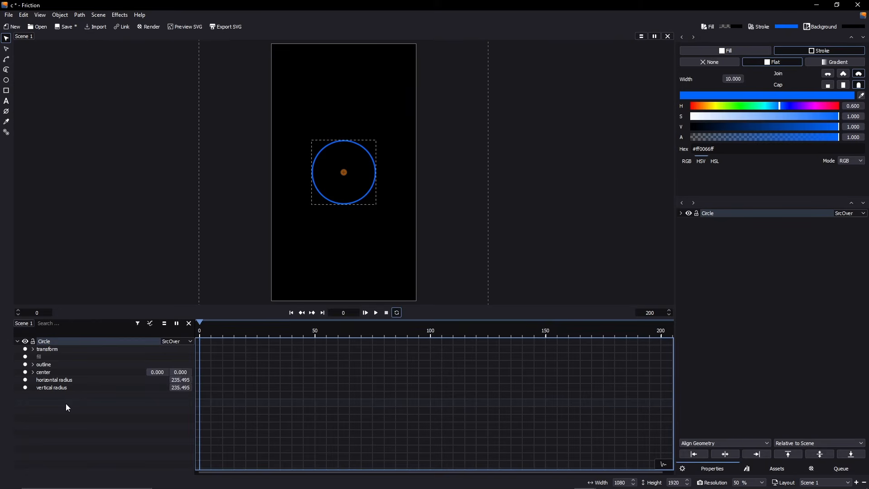
right_click(56, 344)
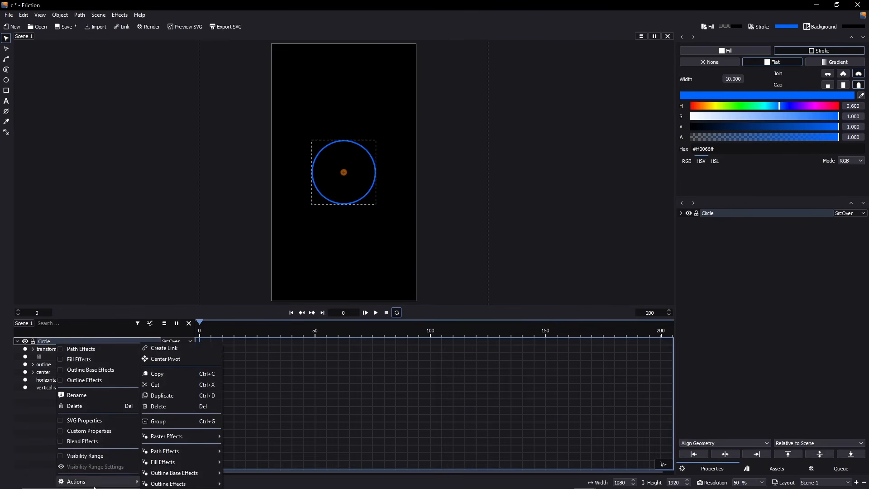
click(42, 413)
key(ctrl+z)
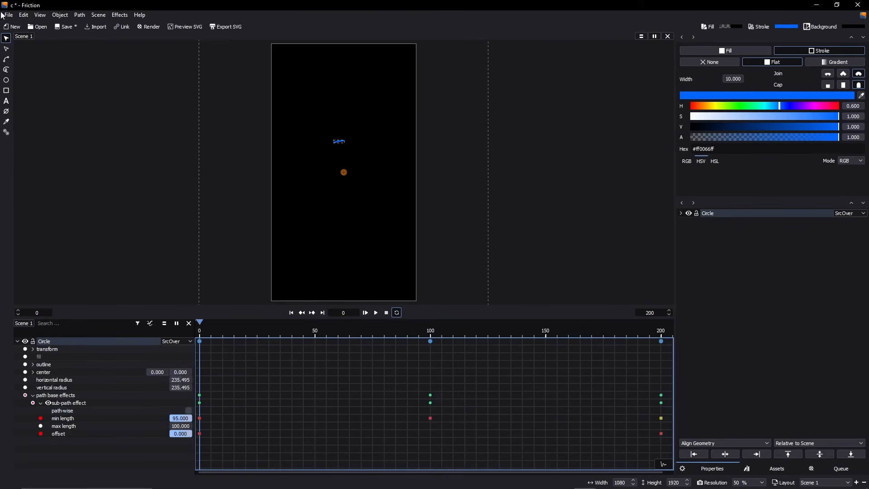
Save the current project with the circle's sub-path animation
click(64, 26)
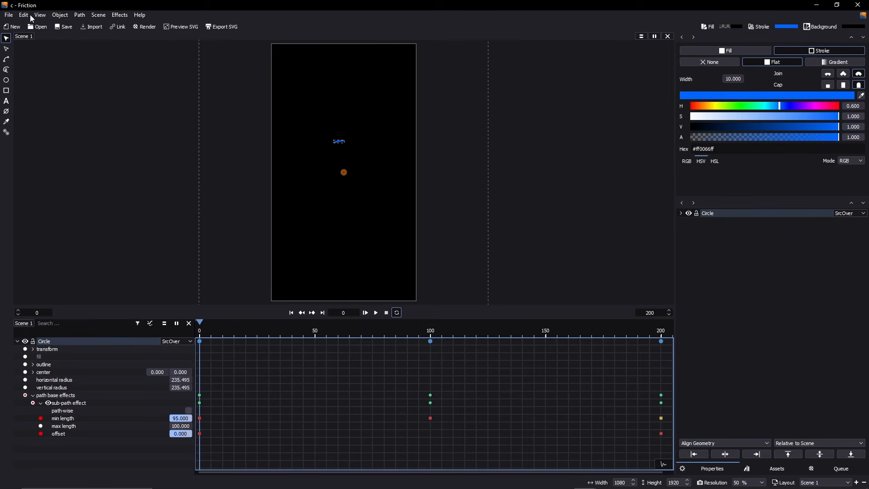
click(9, 15)
click(16, 29)
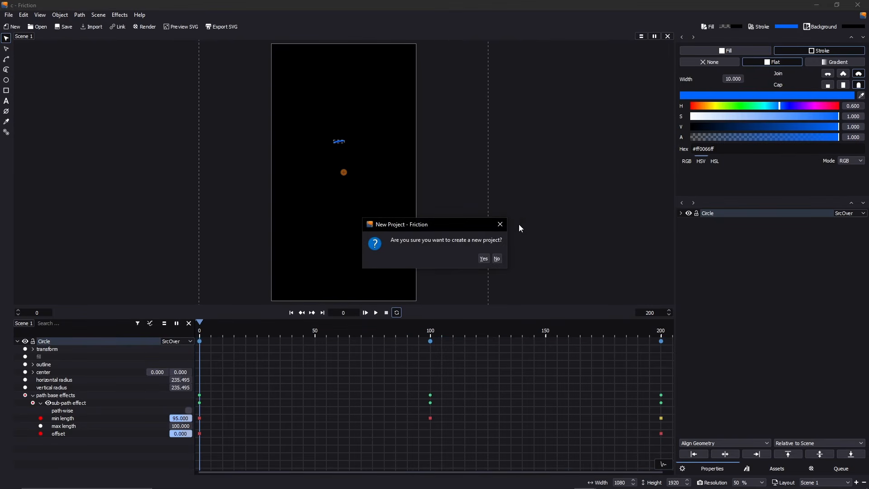
click(504, 224)
Add a new 1920 × 1080 scene to the project and show it in the timeline
click(10, 15)
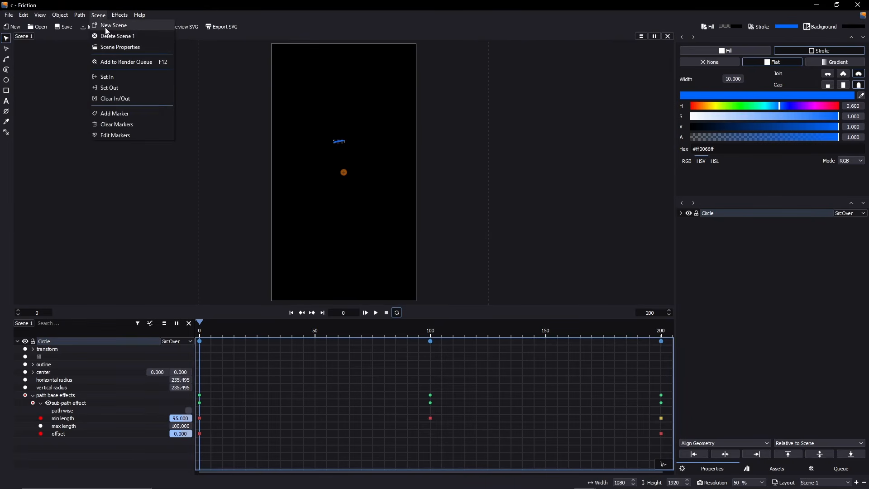
click(111, 25)
click(410, 280)
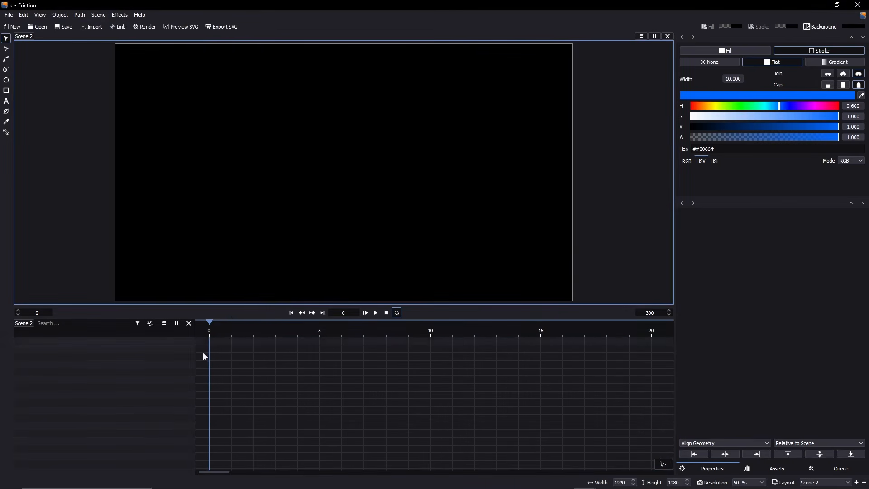
click(20, 326)
click(89, 359)
Draw a blue-outlined circle with a radius of about 189 and centre it horizontally and vertically in the scene
scroll(295, 172, down, 3)
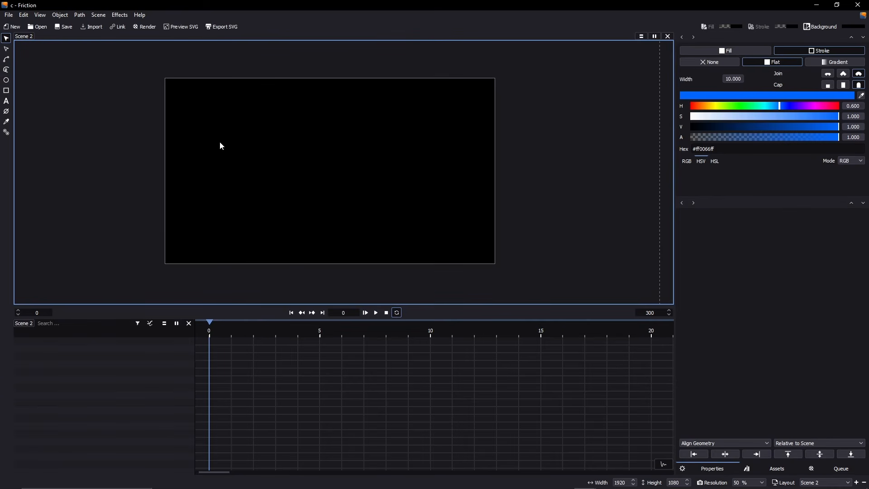
click(7, 80)
drag(257, 147, 287, 161)
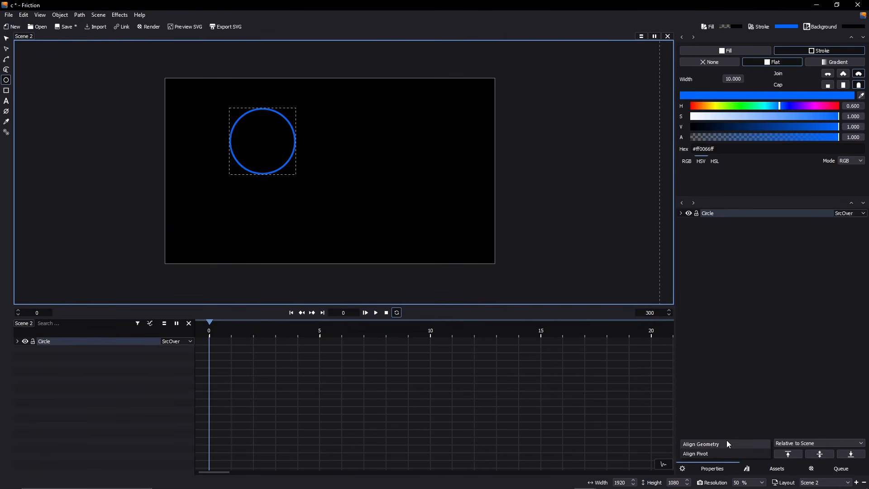
click(726, 454)
click(819, 454)
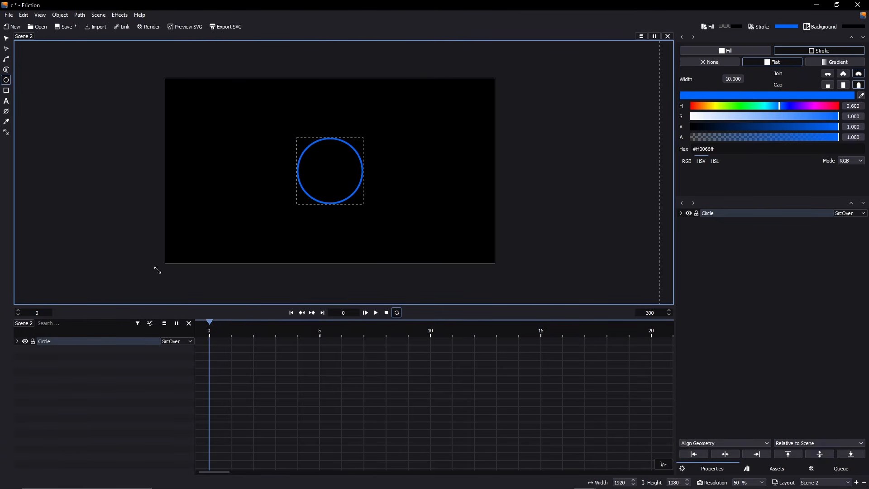
Add a Lines path effect to the circle with an angle of 11.7 and a distance of 33
click(18, 341)
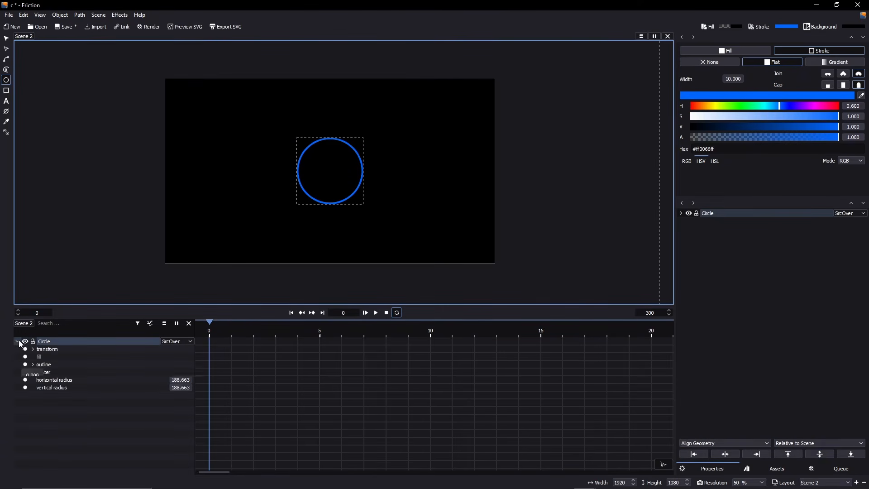
right_click(52, 342)
mouse_move(93, 479)
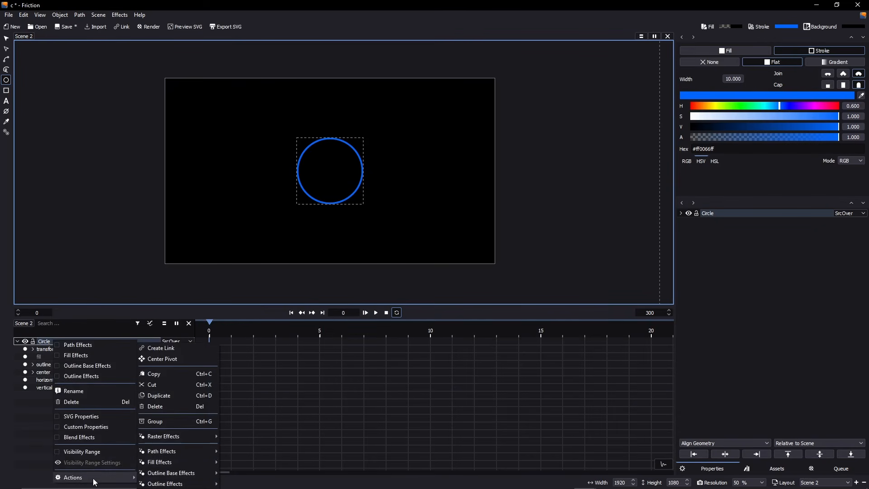
mouse_move(186, 452)
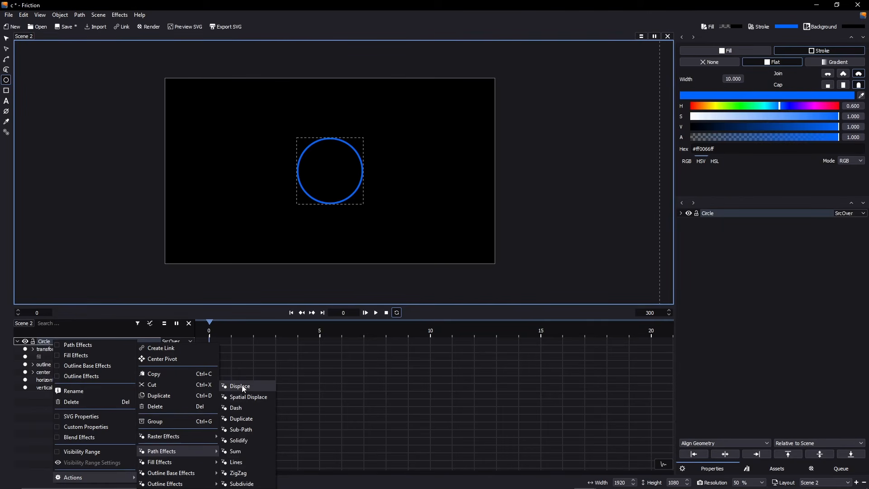
click(248, 463)
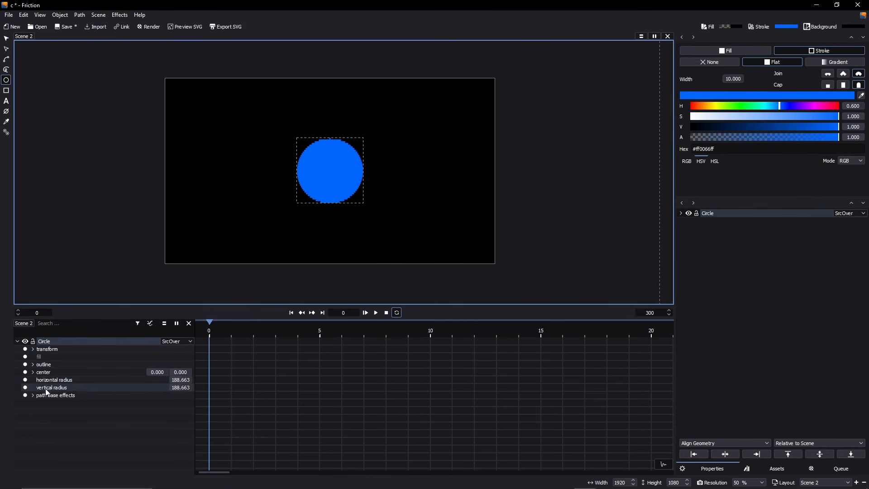
click(33, 396)
click(41, 403)
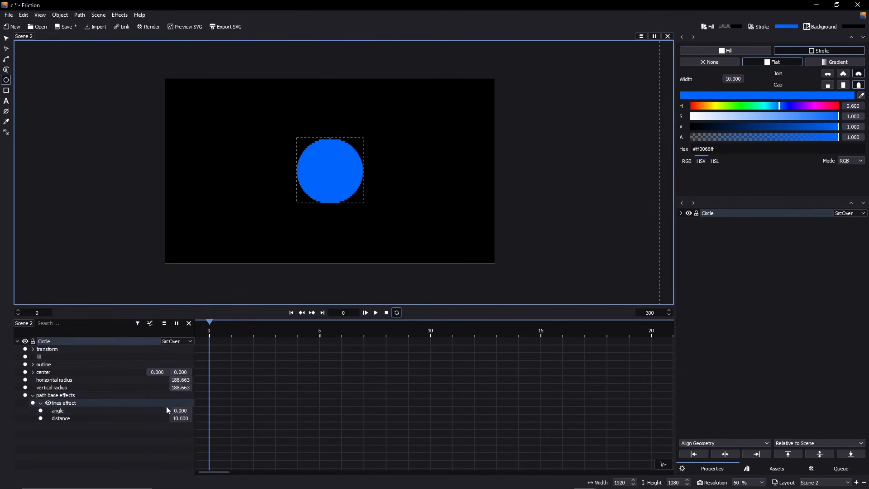
drag(180, 411, 234, 418)
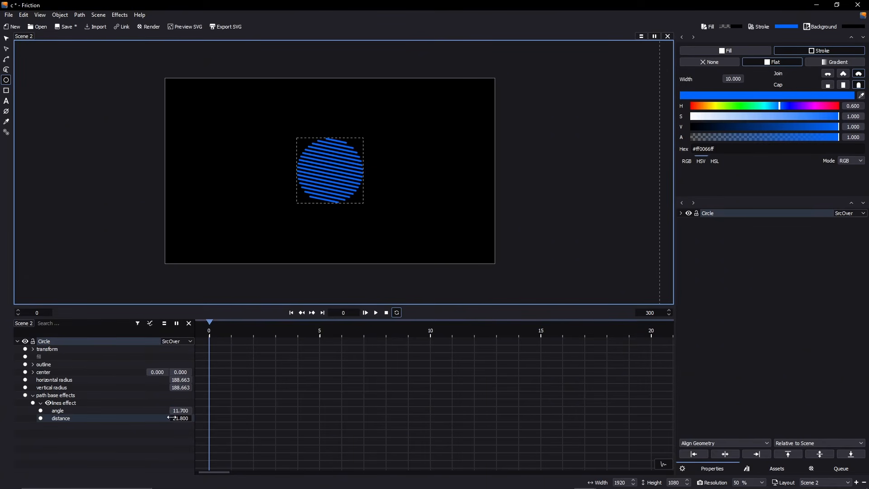
mouse_move(171, 418)
mouse_down()
mouse_move(470, 418)
mouse_move(208, 417)
mouse_move(222, 418)
mouse_up()
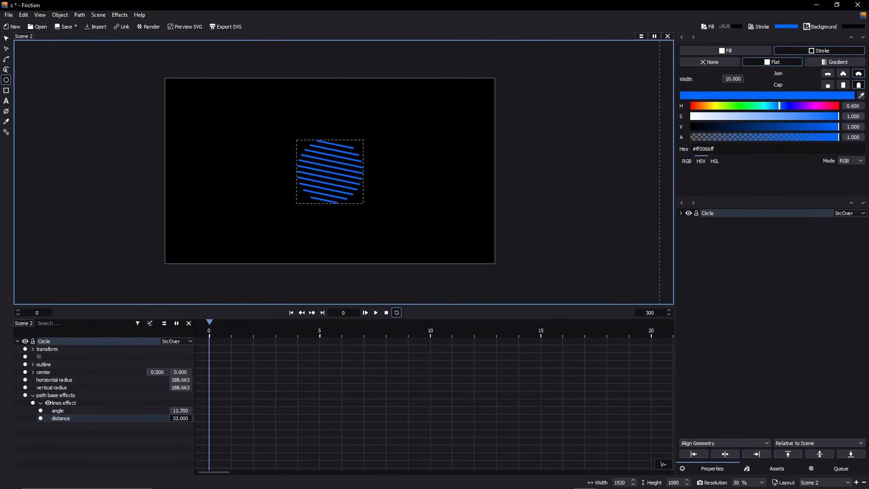
Clear the path effects from the circle
right_click(57, 395)
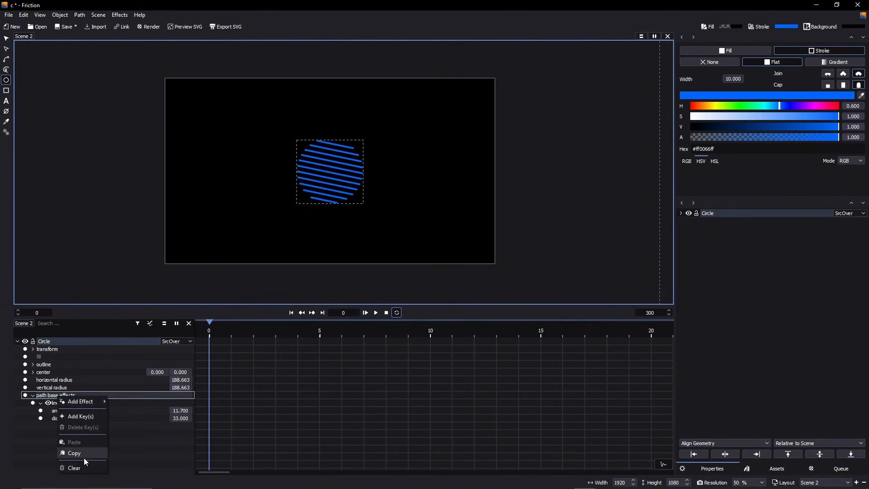
click(76, 468)
right_click(56, 344)
key(Escape)
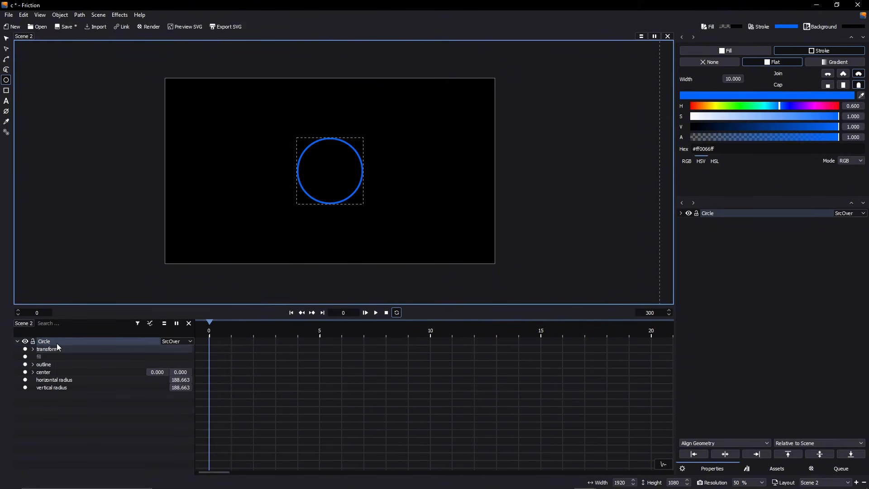
Look through the raster effects available for the blue-outlined circle and delete the circle from Scene 2
right_click(56, 344)
mouse_move(209, 483)
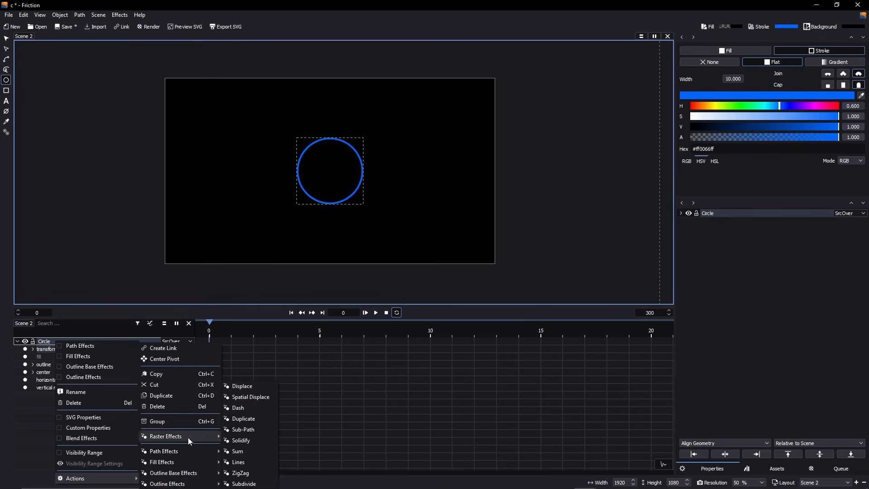
right_click(41, 343)
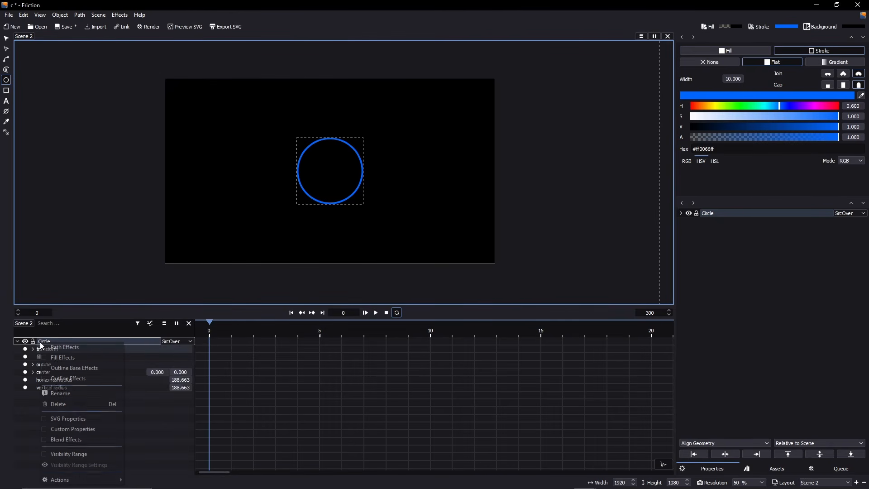
click(85, 407)
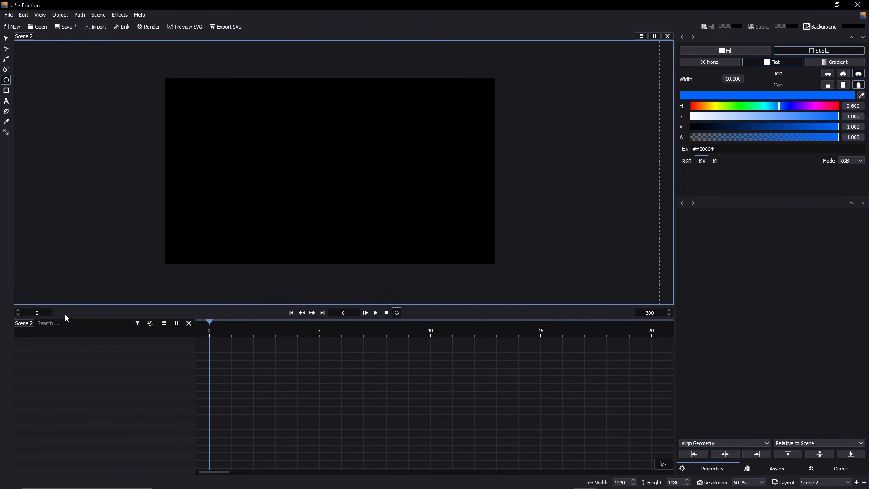
click(81, 15)
mouse_move(56, 17)
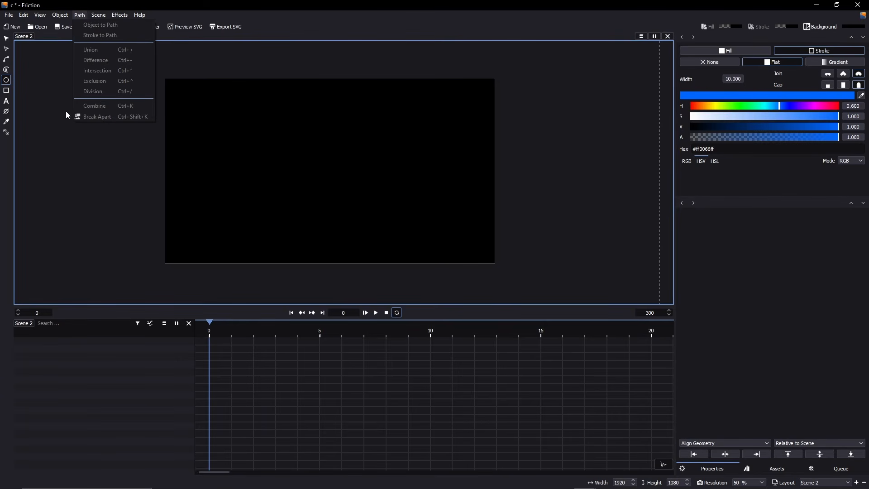
click(33, 333)
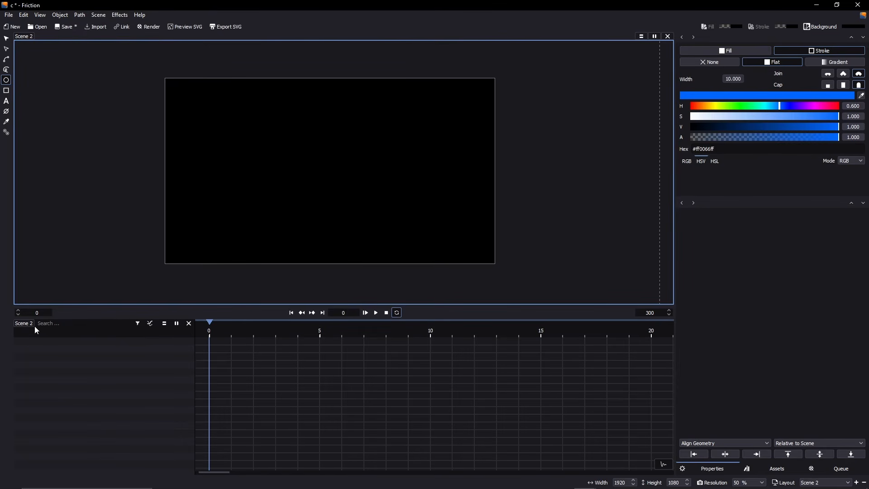
click(66, 16)
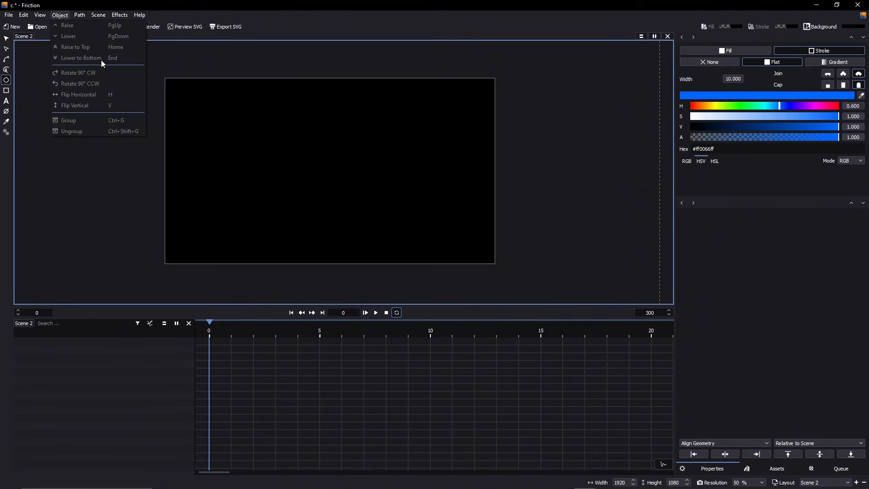
Draw a large circle in the upper-left part of the scene with a flat white fill and no stroke
click(6, 80)
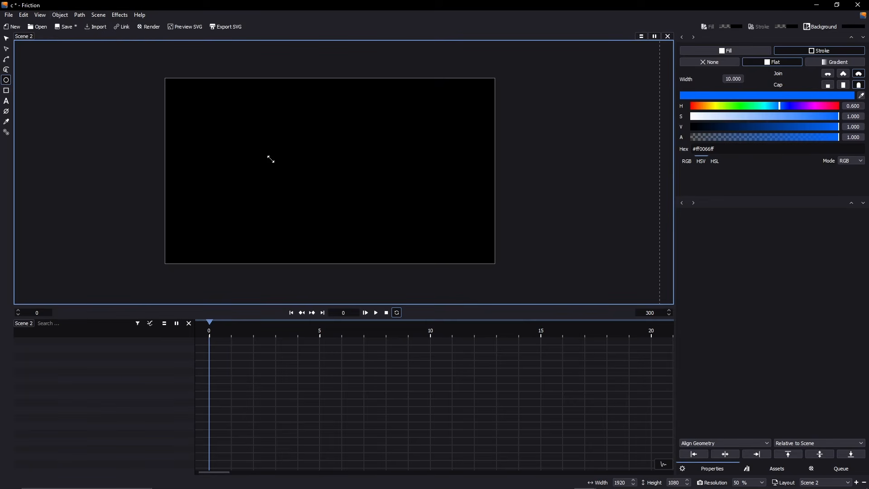
mouse_move(267, 149)
mouse_down()
mouse_move(301, 192)
mouse_move(287, 186)
mouse_up()
click(738, 50)
click(772, 62)
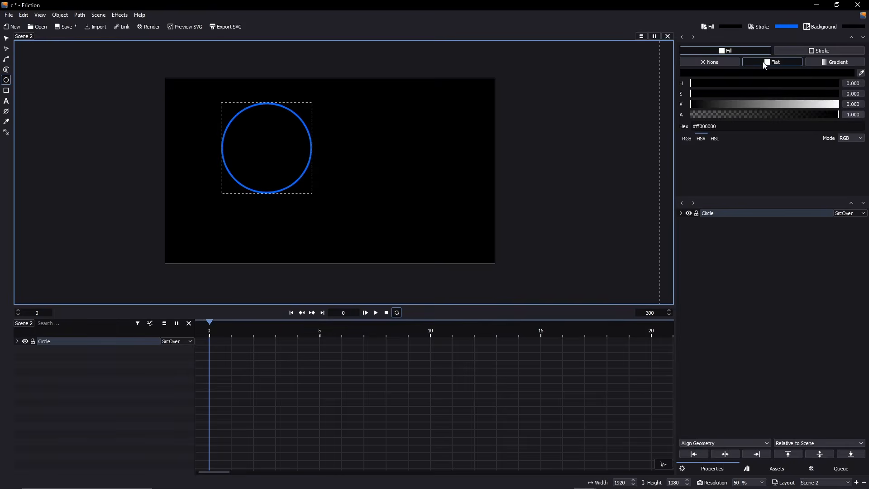
click(786, 48)
click(730, 50)
drag(774, 104, 841, 104)
click(819, 50)
click(726, 62)
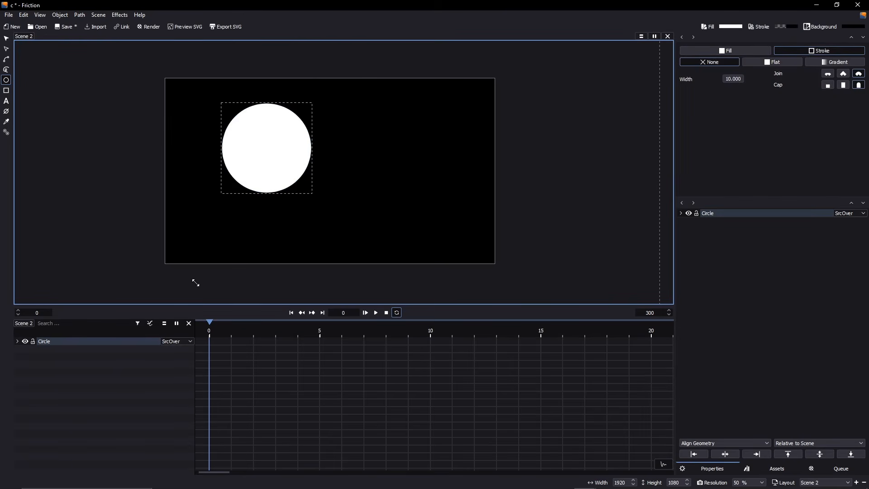
Duplicate the white circle in place
click(51, 340)
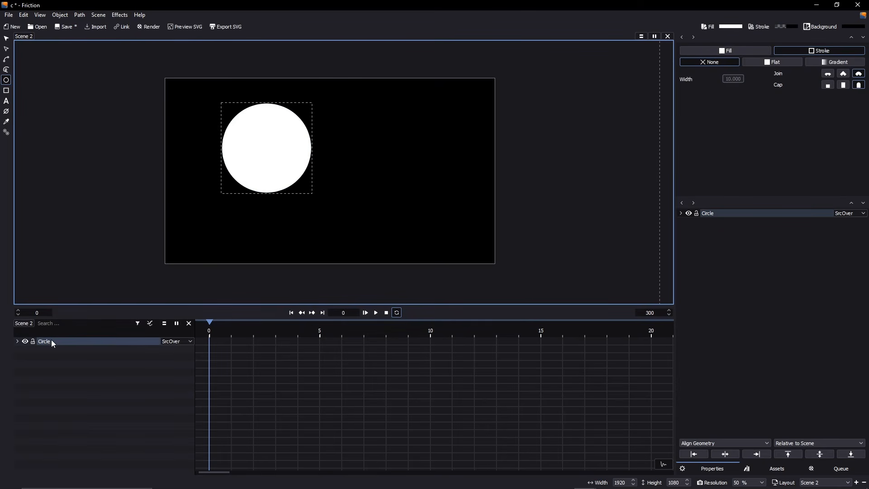
key(ctrl+d)
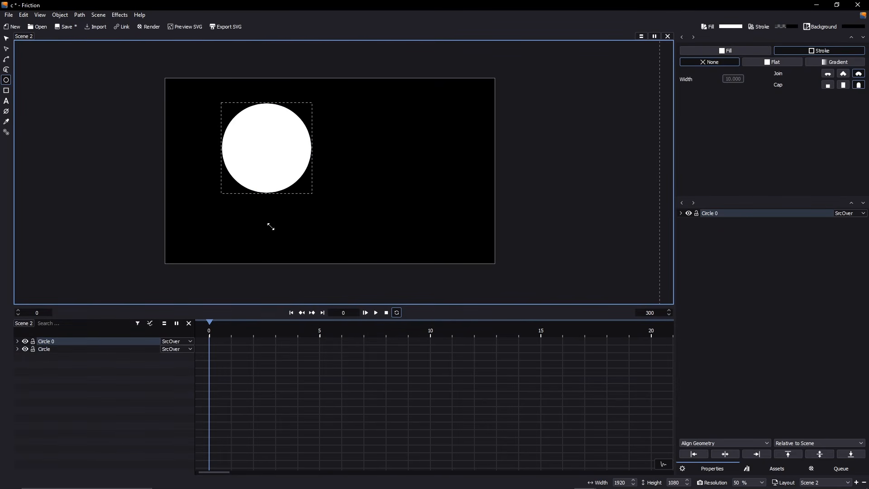
Switch to the other scene's selected Path and set its flat stroke to a muted blue, #ff5f9ec4
key(Tab)
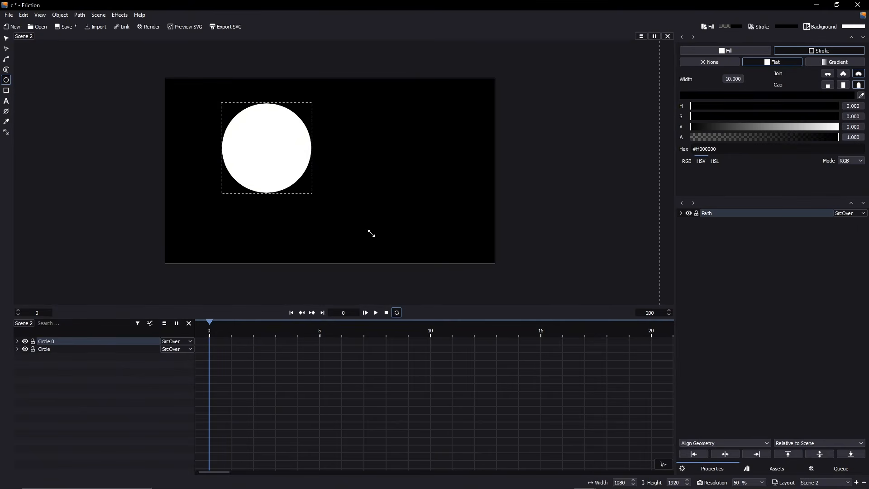
click(767, 116)
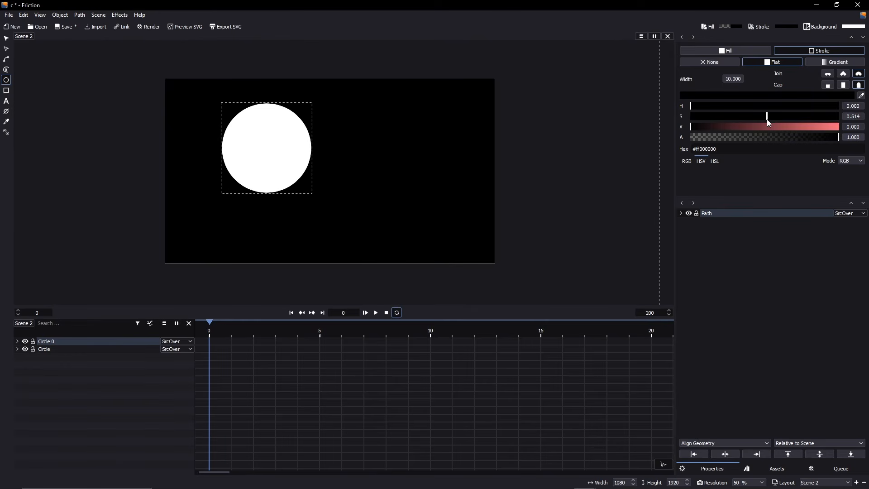
click(774, 107)
click(805, 126)
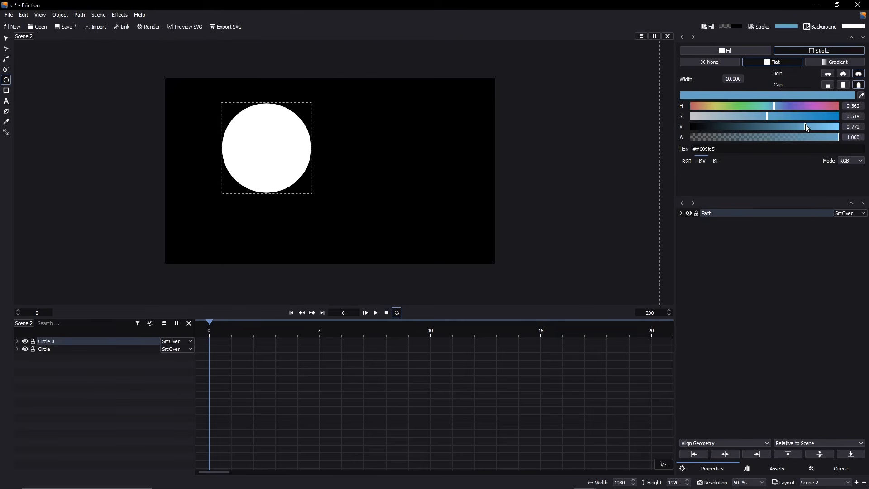
Place the original Circle above Circle 0 in the layer order and move it to the right, directly beside its duplicate
drag(99, 353, 99, 338)
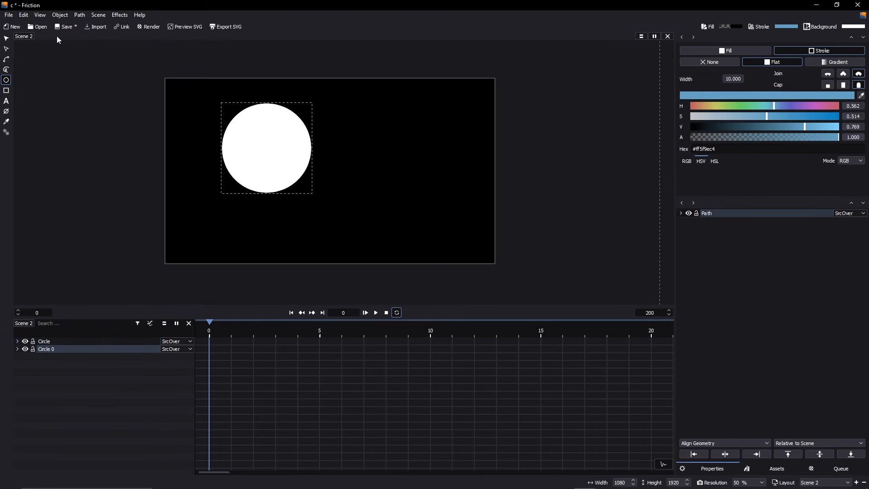
click(6, 38)
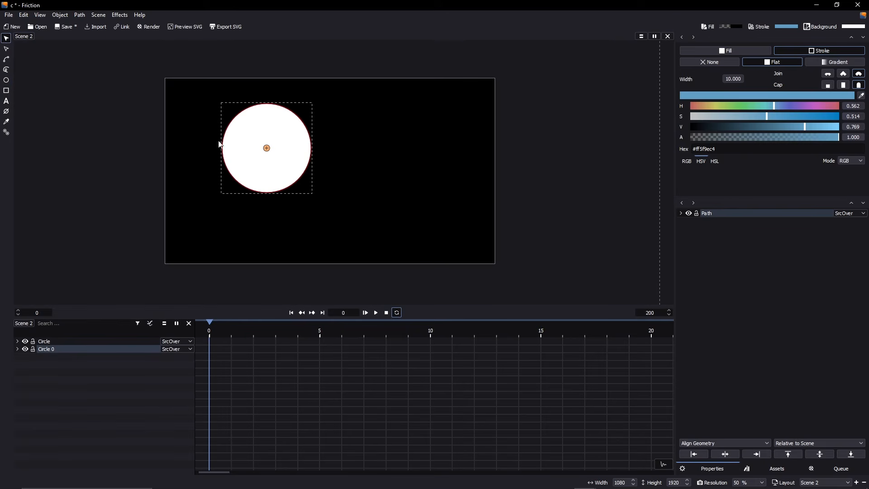
click(194, 148)
click(88, 342)
drag(295, 189, 384, 191)
Scale Circle 0 down to a little over half its size and give it an aqua-green fill, #ff82ffdc
click(295, 169)
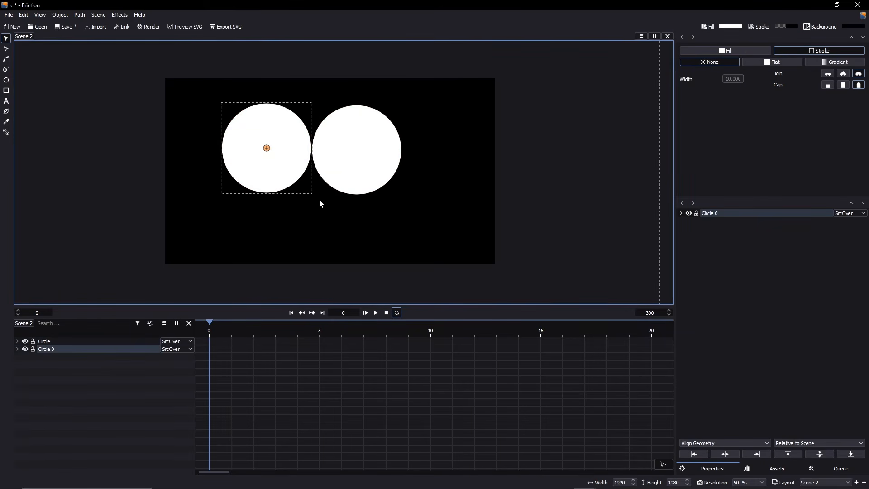
key(s)
click(326, 209)
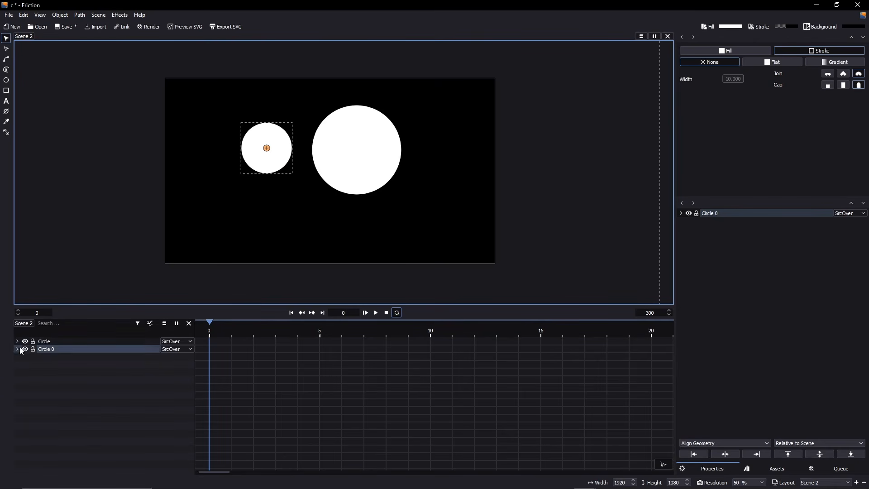
click(742, 50)
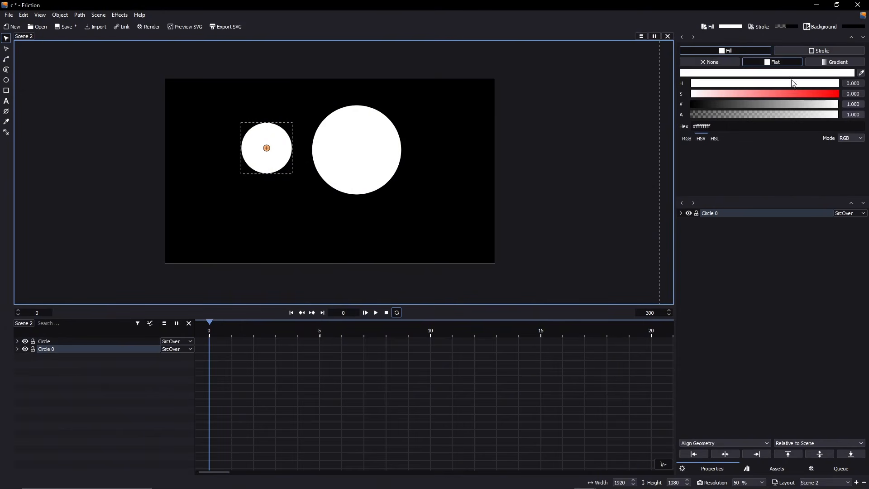
click(758, 84)
click(763, 94)
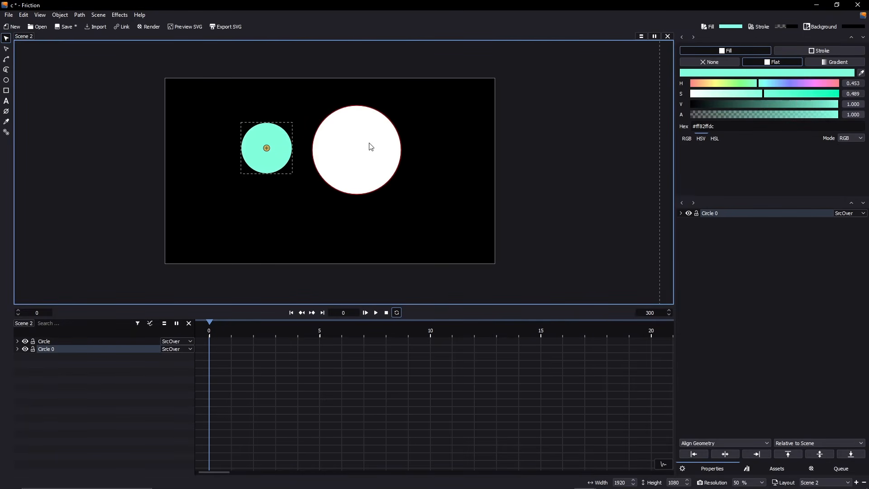
Move the small aqua-green circle to the middle of the white circle and raise it above the white one
key(g)
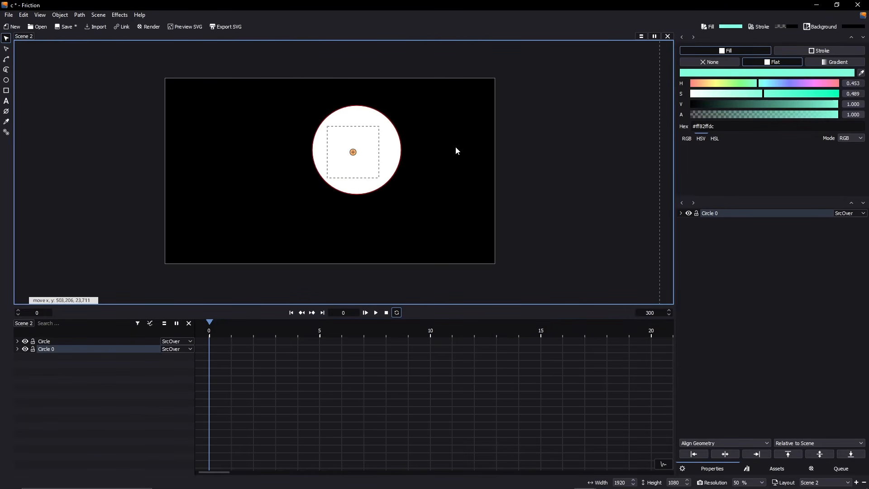
click(455, 146)
click(60, 15)
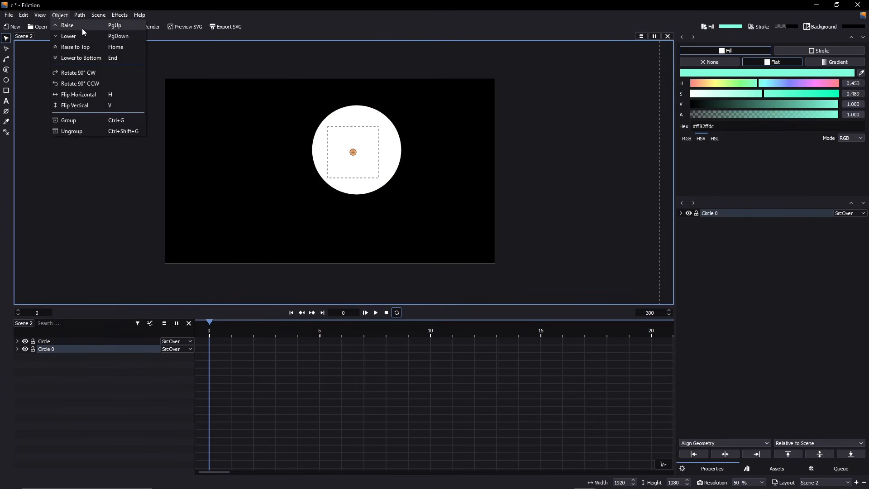
click(82, 28)
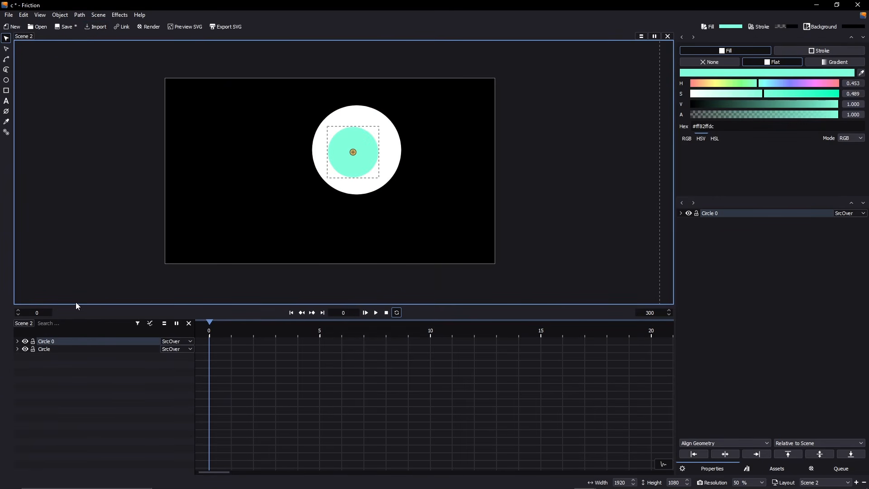
key(g)
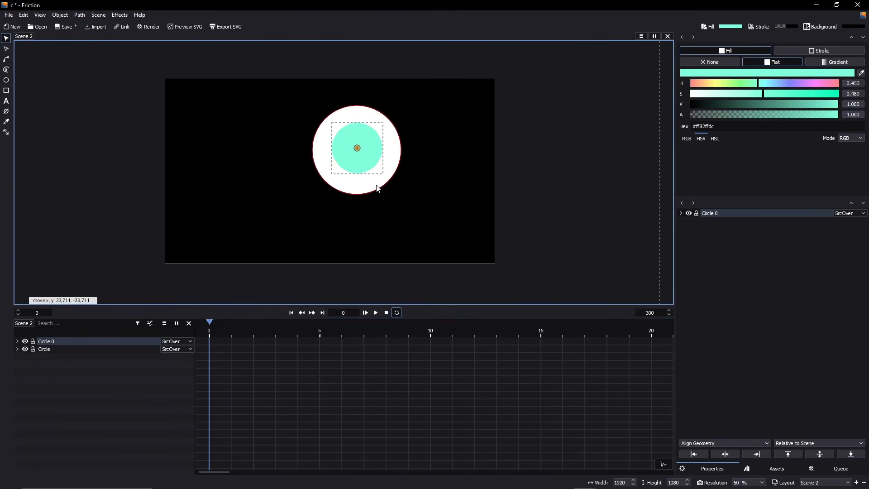
click(377, 188)
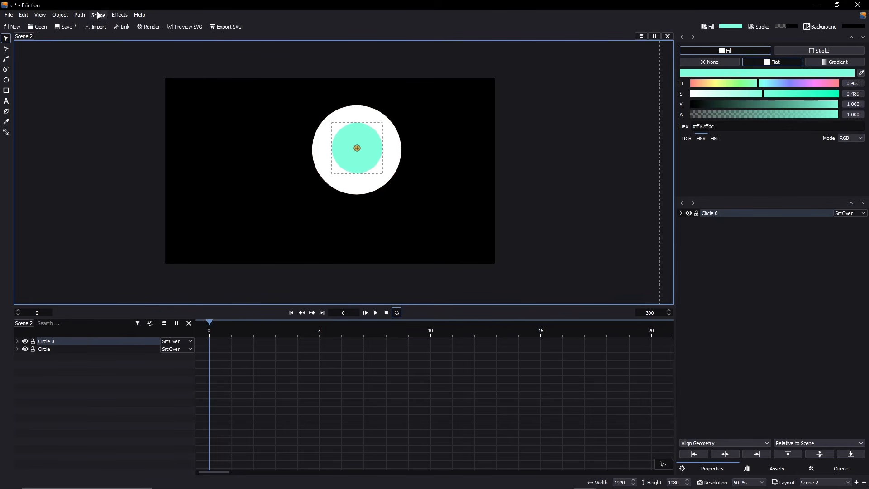
Group the white circle and the small aqua-green circle together
click(67, 17)
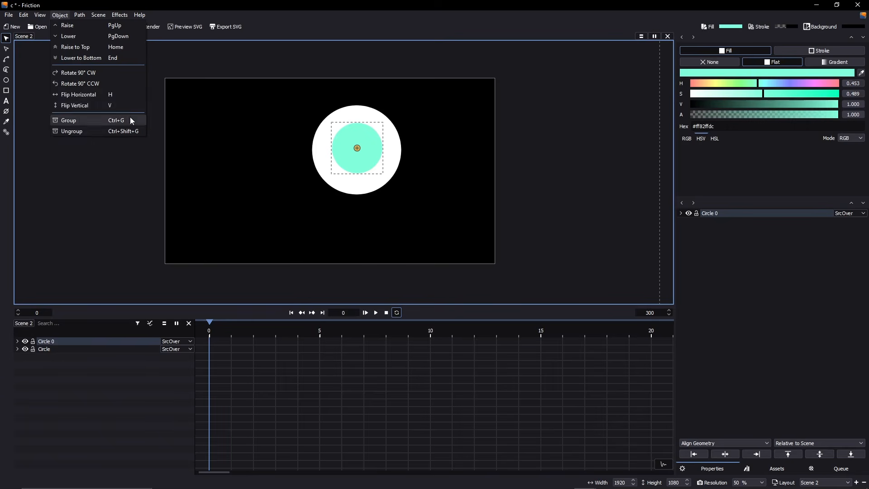
drag(438, 77, 307, 200)
click(60, 15)
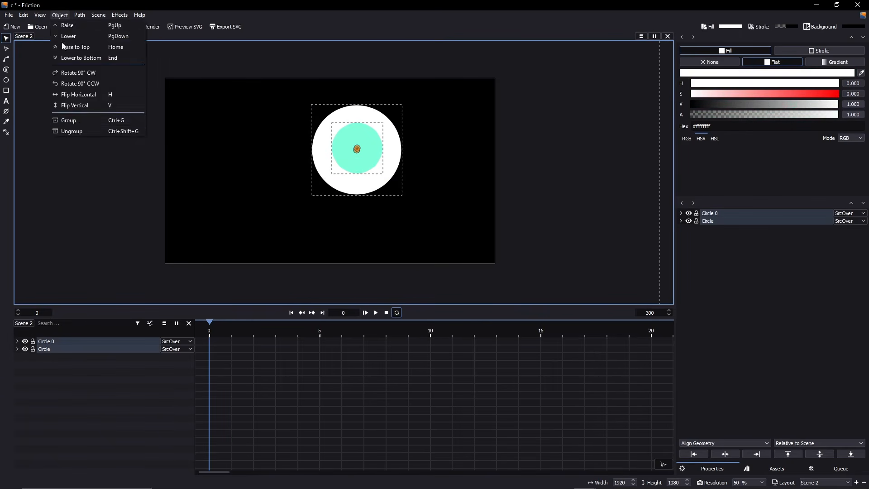
click(79, 123)
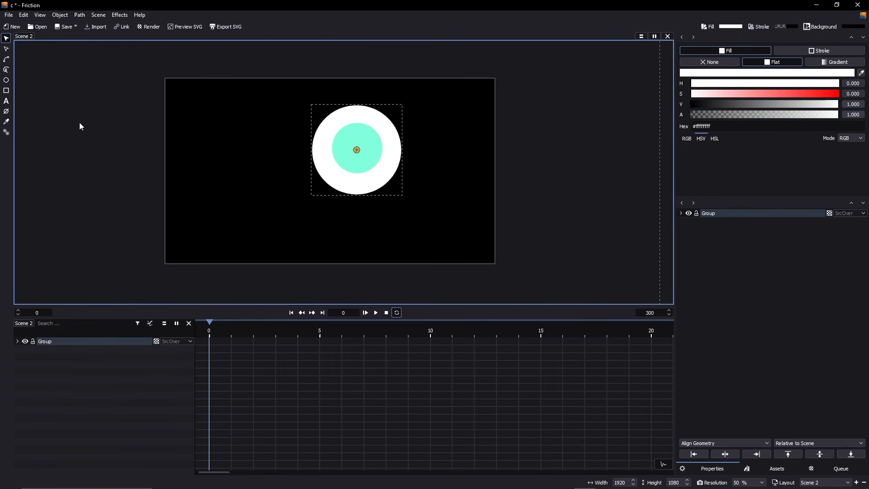
Open the render queue in a separate window, close that window and show the docked queue
click(40, 16)
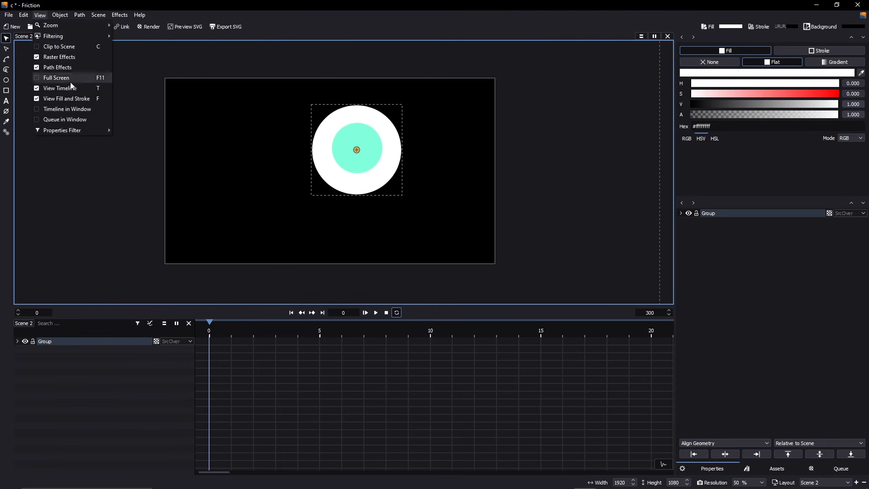
click(78, 120)
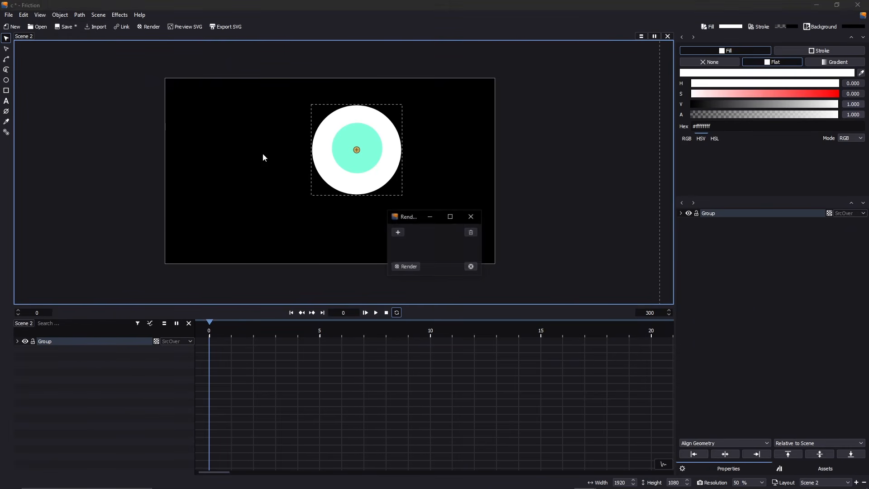
click(476, 219)
click(827, 469)
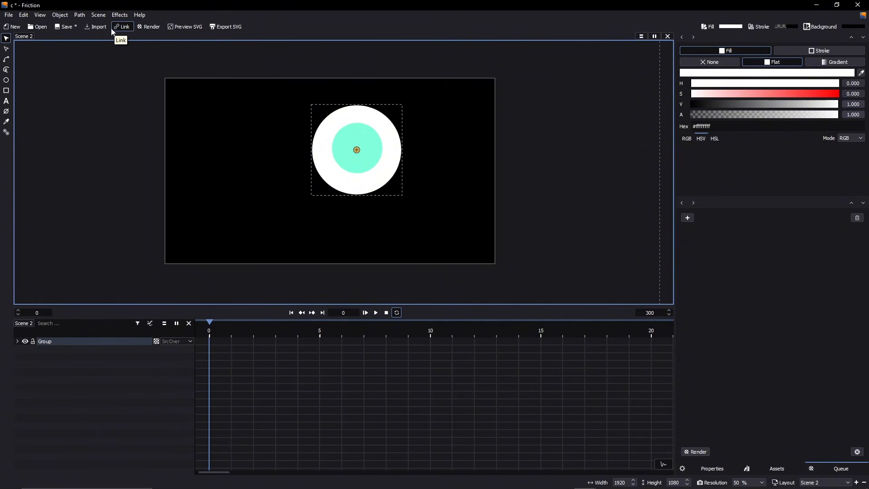
Save the project
click(64, 28)
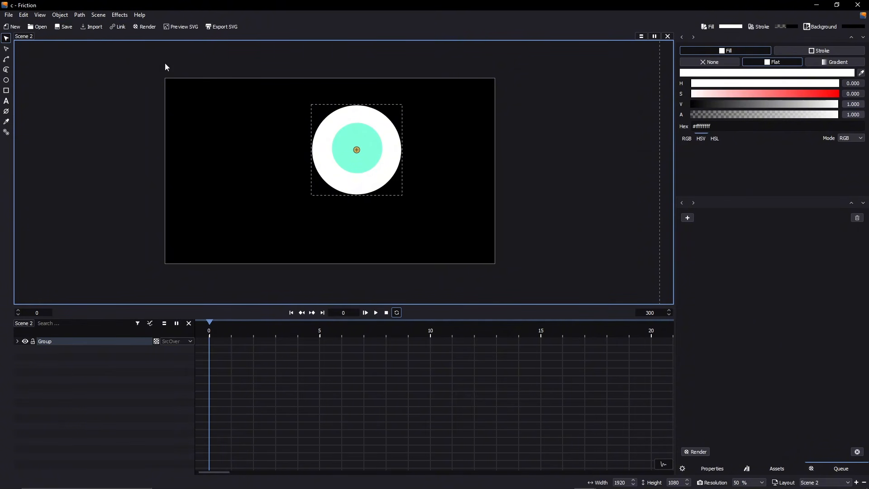
Expand the group, select the aqua-green circle inside it, and delete the whole group from the scene
click(17, 342)
click(65, 357)
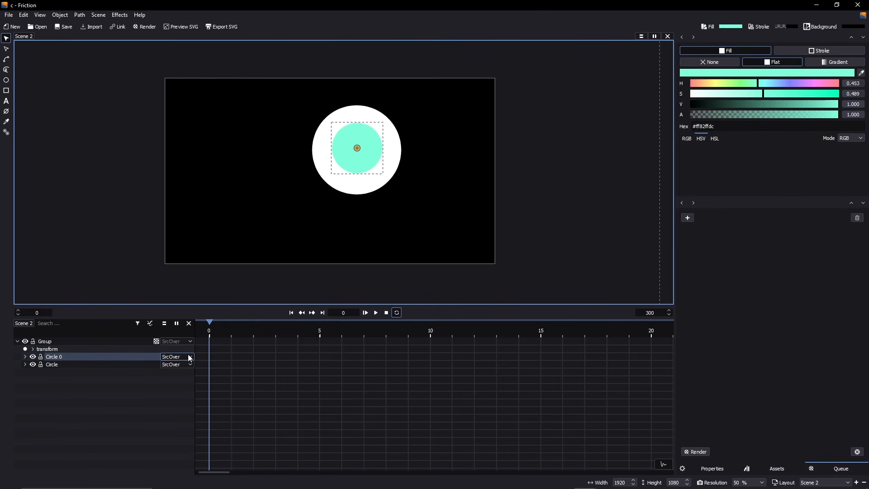
click(322, 156)
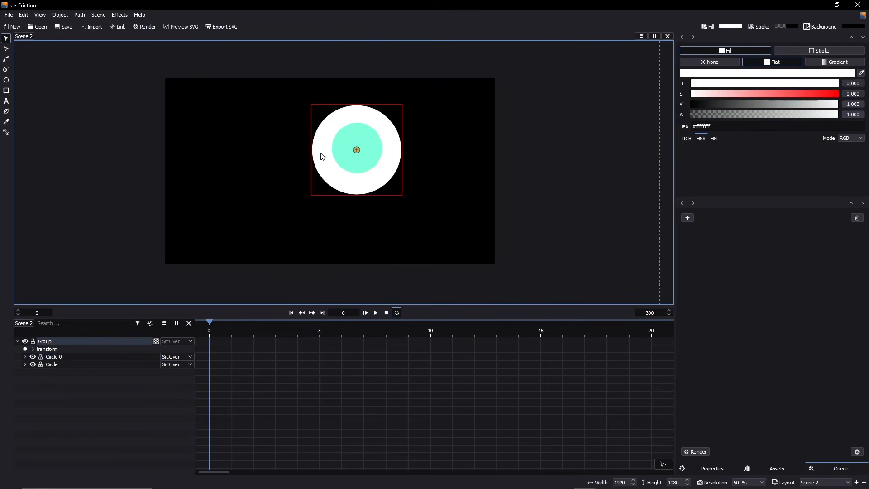
key(Delete)
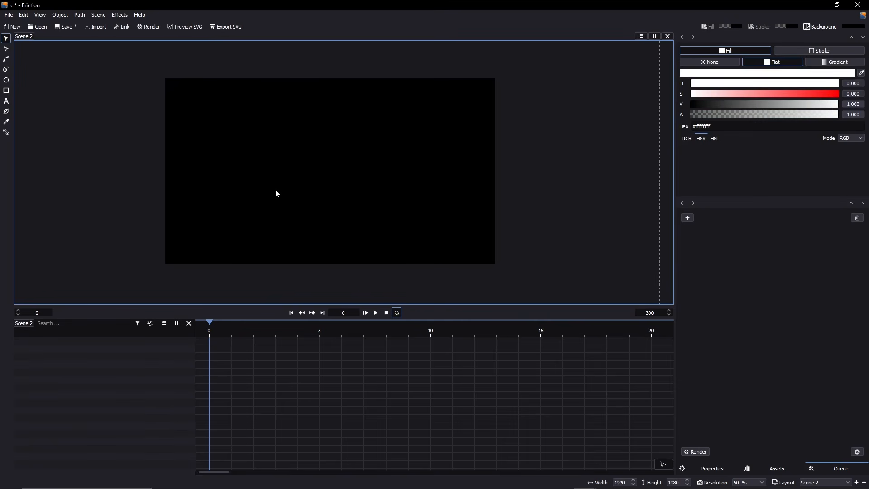
Undo the group deletion and delete only the white circle inside the group
key(ctrl+z)
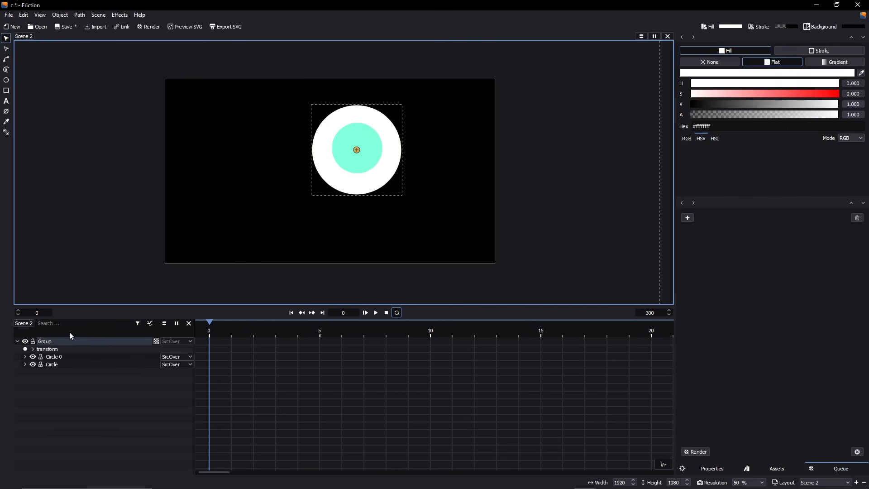
click(62, 357)
click(59, 364)
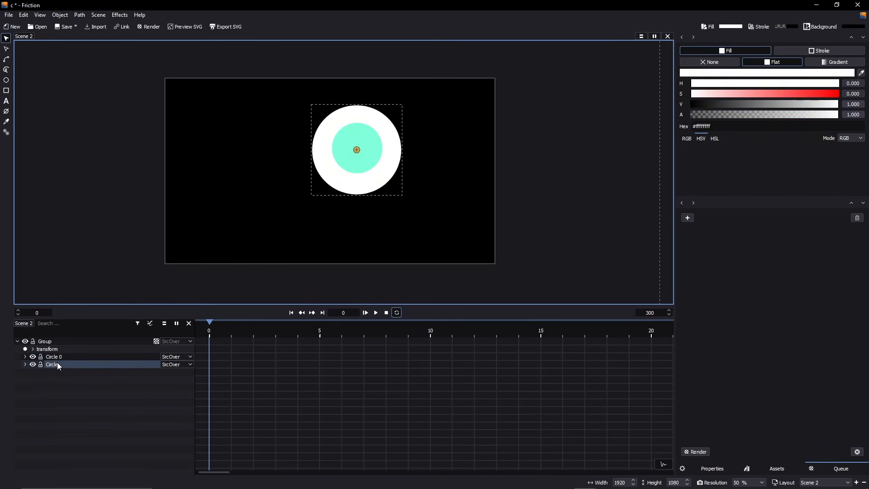
key(Delete)
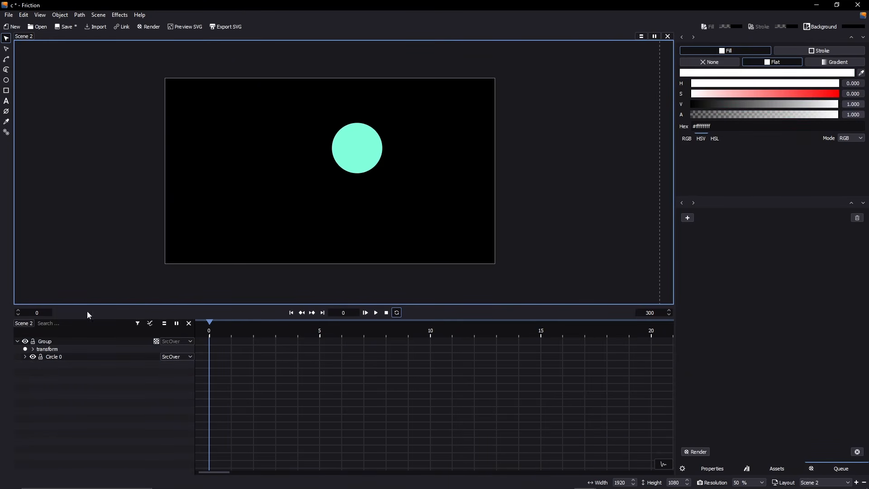
Add a white text object beside the aqua-green circle, reading "Hi," followed by a first name
click(6, 101)
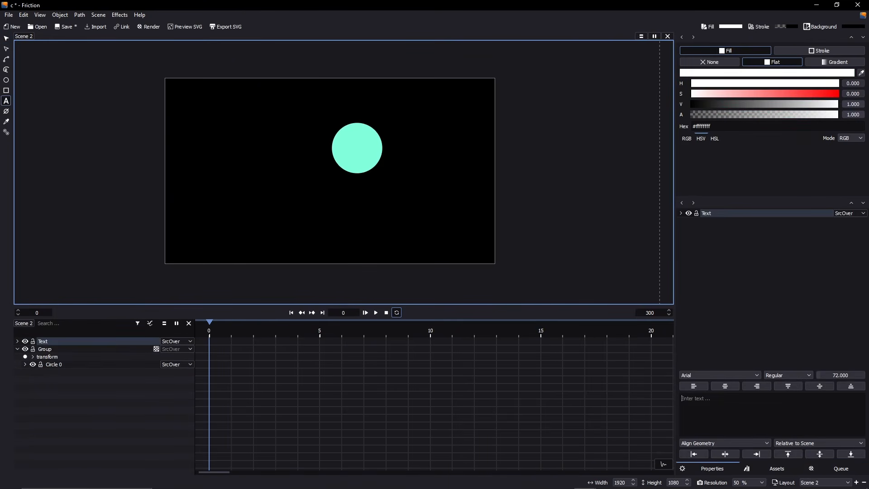
text(j)
key(BackSpace)
text(Hi, Hojn)
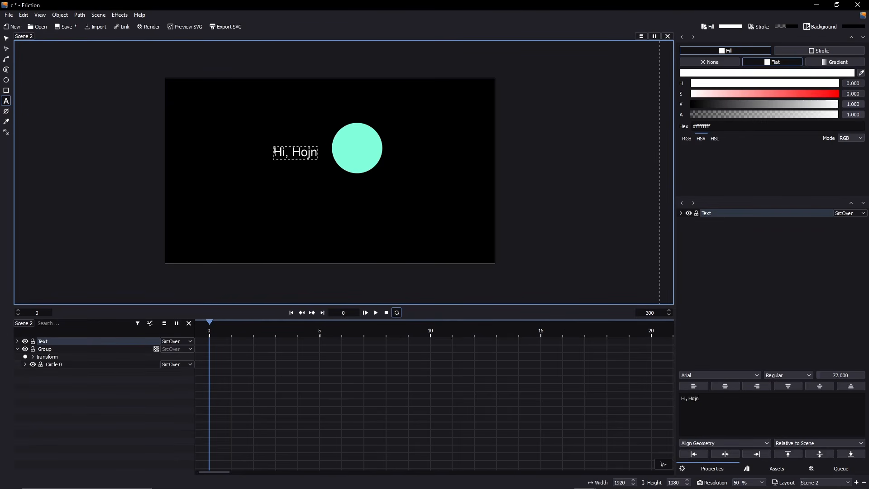
key(BackSpace)
key(BackSpace)
key(BackSpace)
key(BackSpace)
text(John)
key(F1)
scroll(284, 158, up, 3)
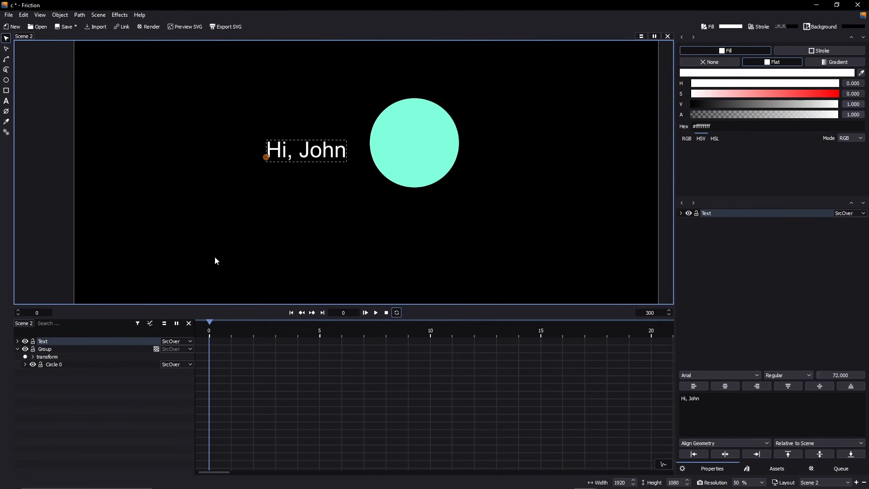
Place the text inside the group beneath the aqua-green circle and lock it
drag(72, 341, 93, 361)
click(85, 357)
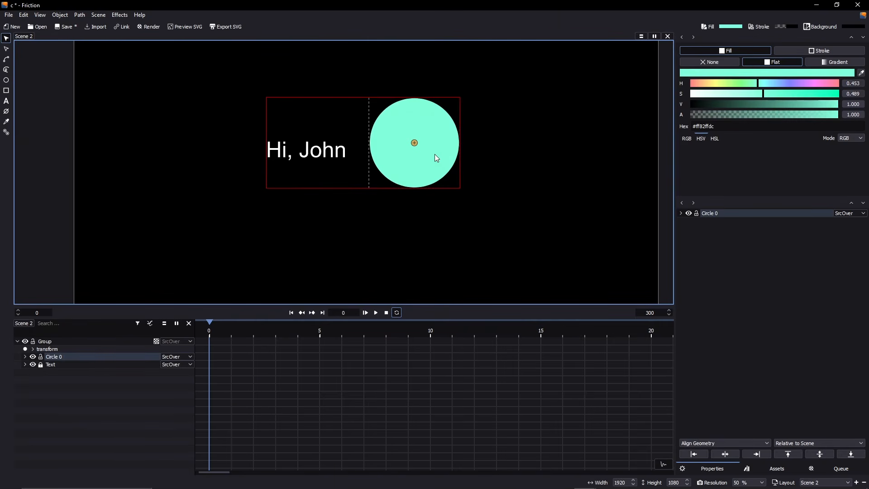
Set the circle's blend mode to DstOut and move the circle over the end of the text
click(167, 357)
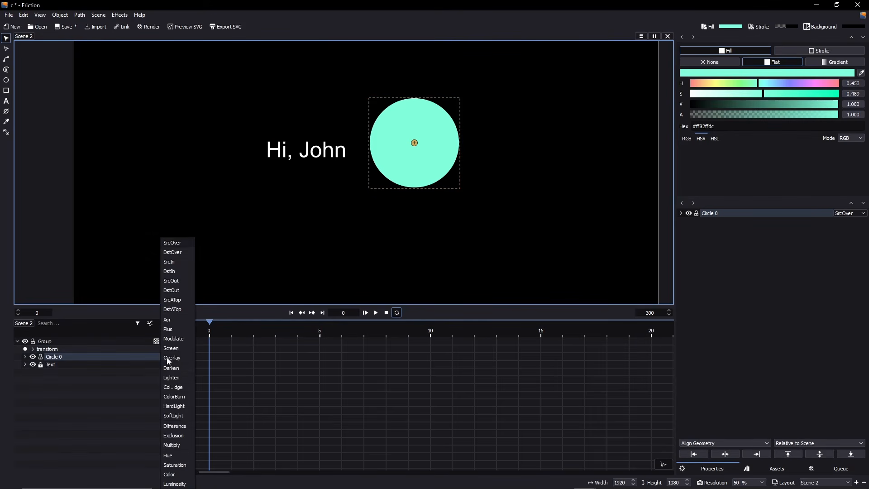
click(148, 350)
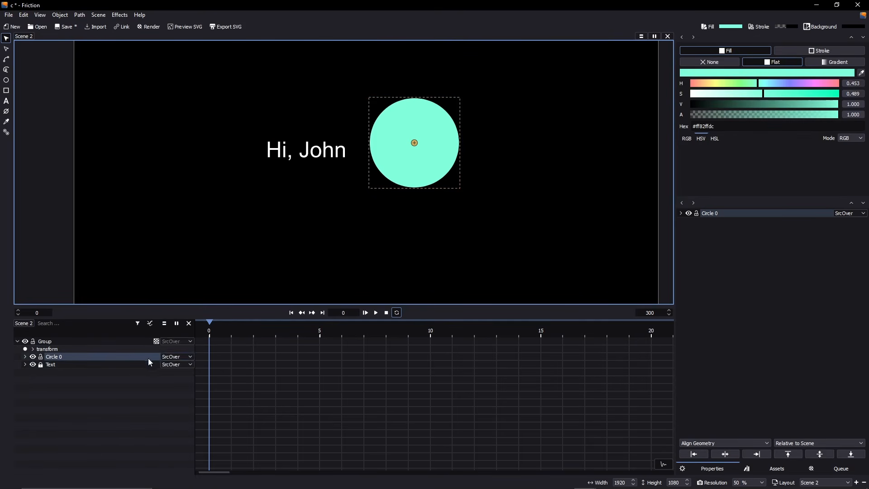
click(169, 358)
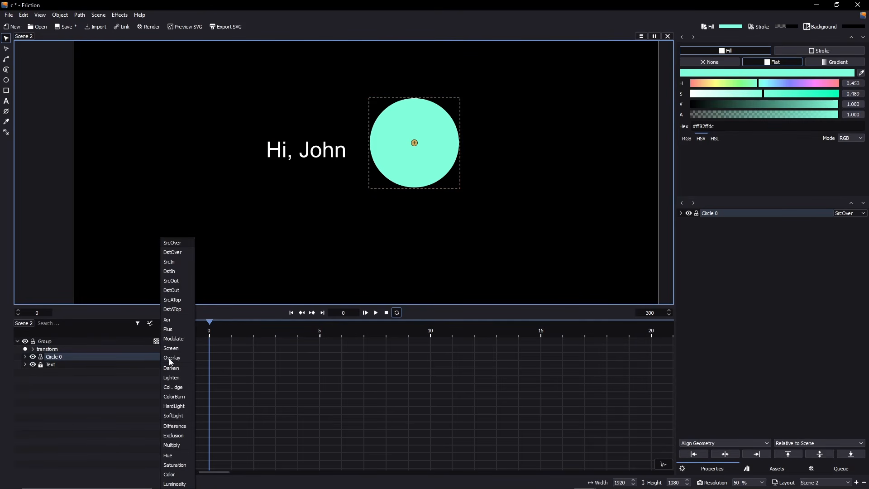
click(178, 292)
key(g)
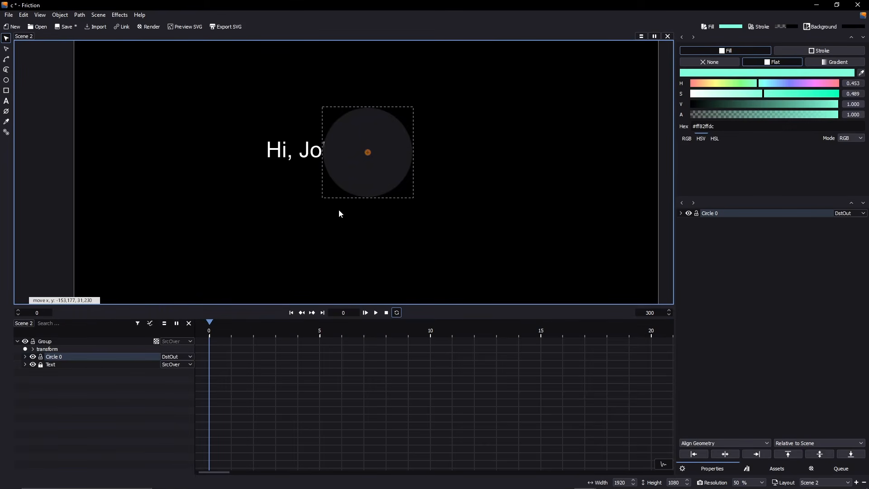
click(339, 214)
Set the circle's blend mode to DstIn, and reposition and shrink the circle to a scale of about 0.19
click(187, 343)
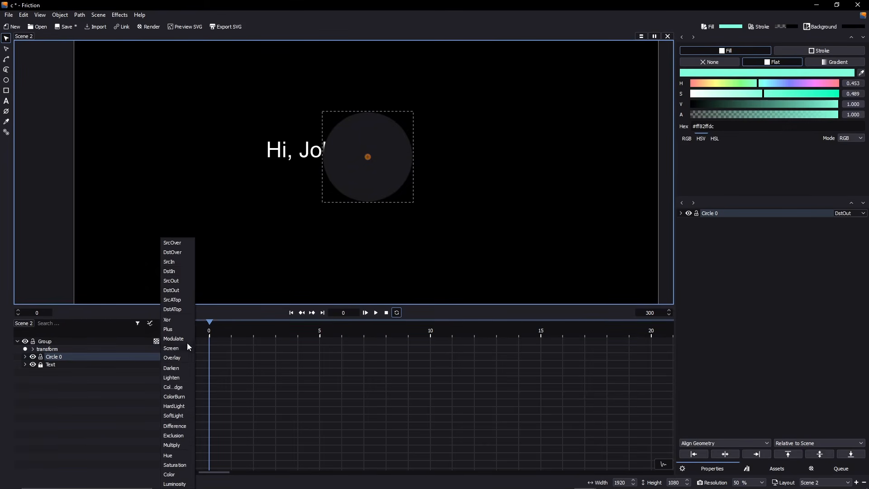
click(187, 272)
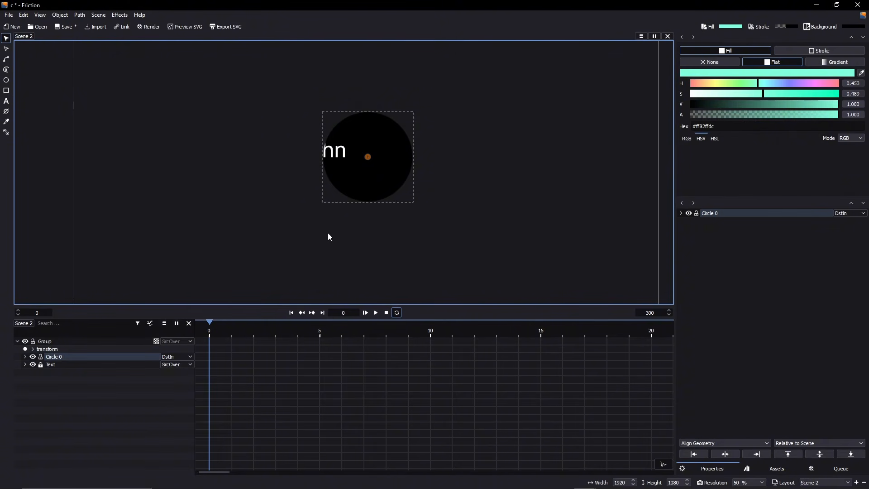
key(g)
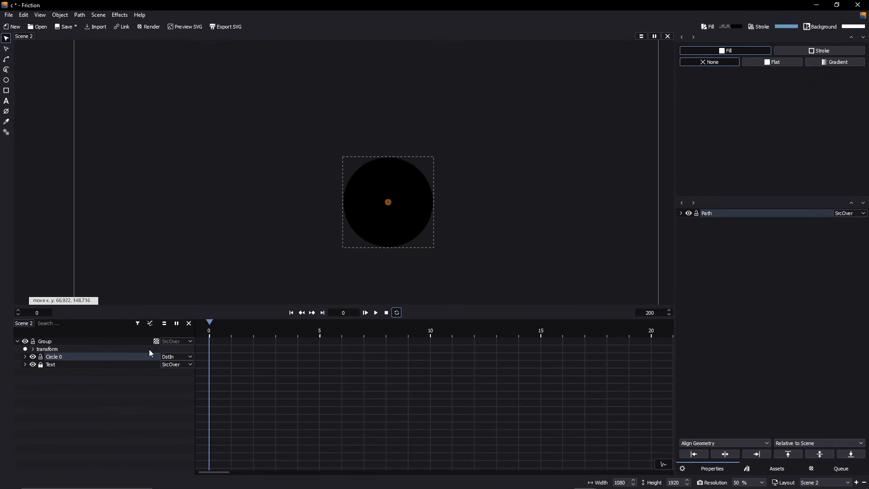
drag(357, 203, 379, 208)
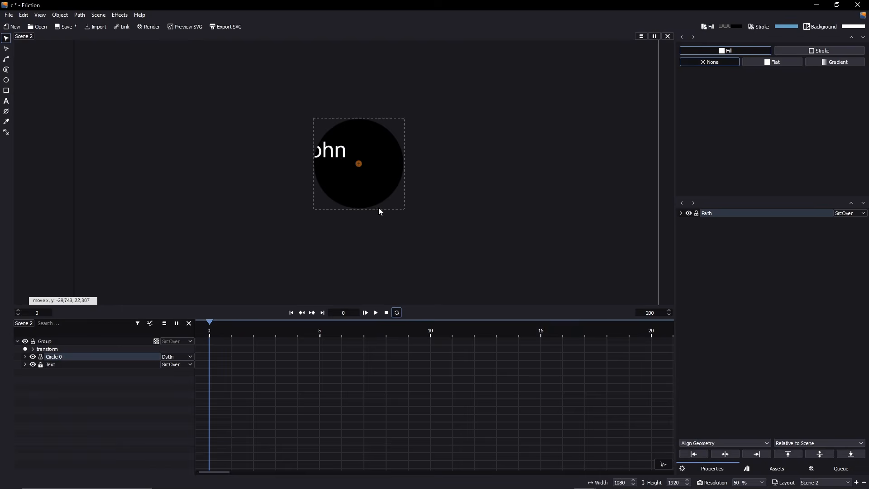
key(s)
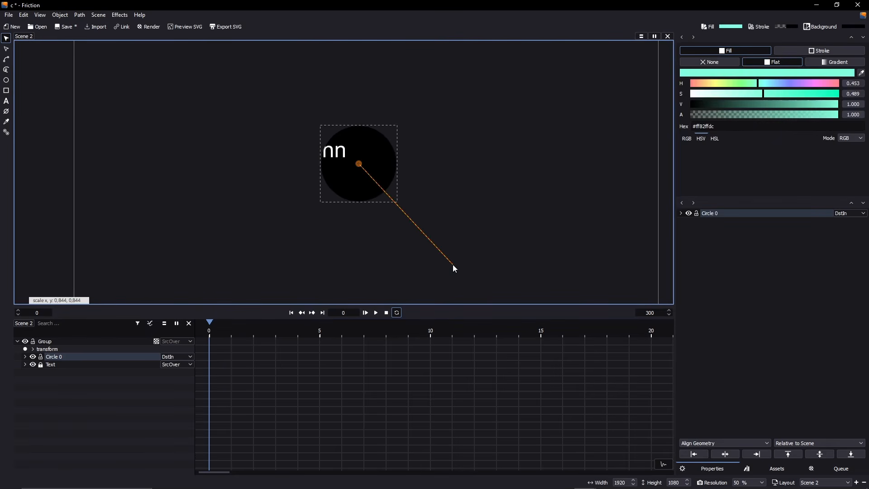
click(398, 203)
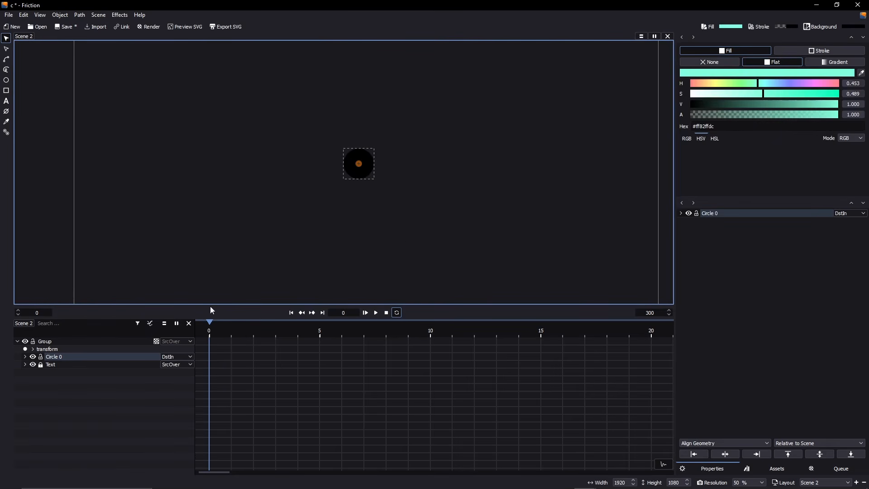
Convert the group to a layer and move the small circle just below the end of the text
click(158, 341)
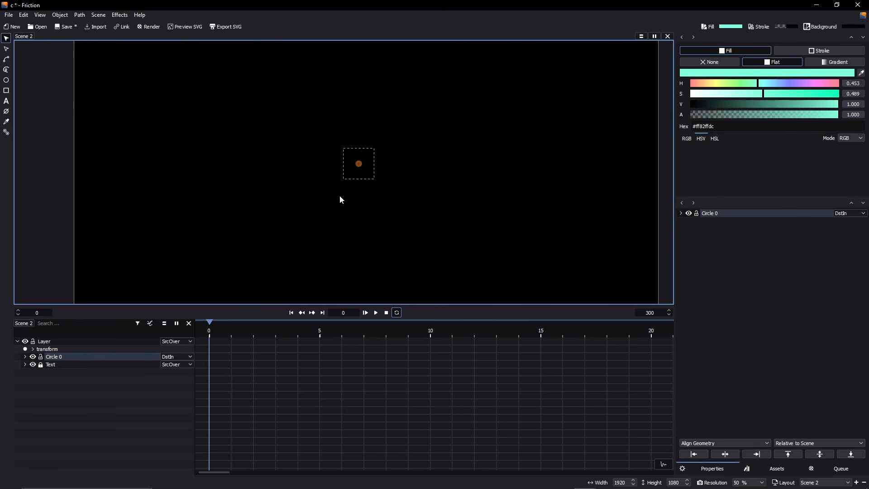
key(g)
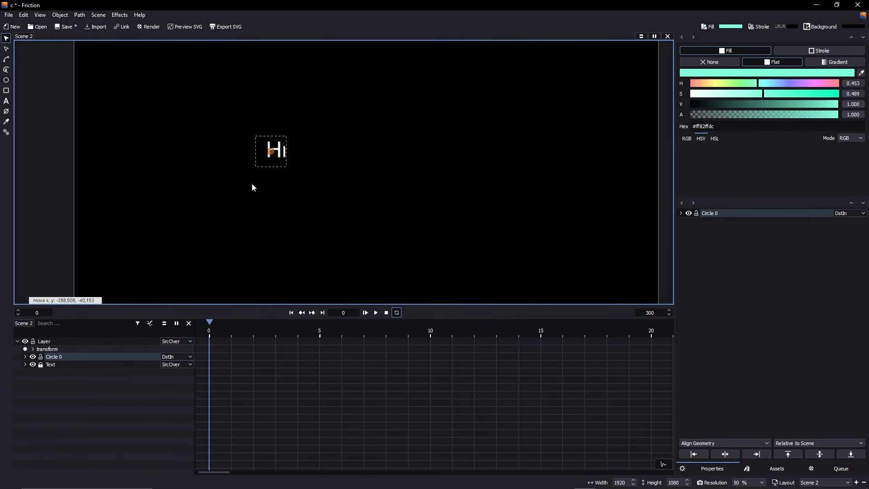
key(Escape)
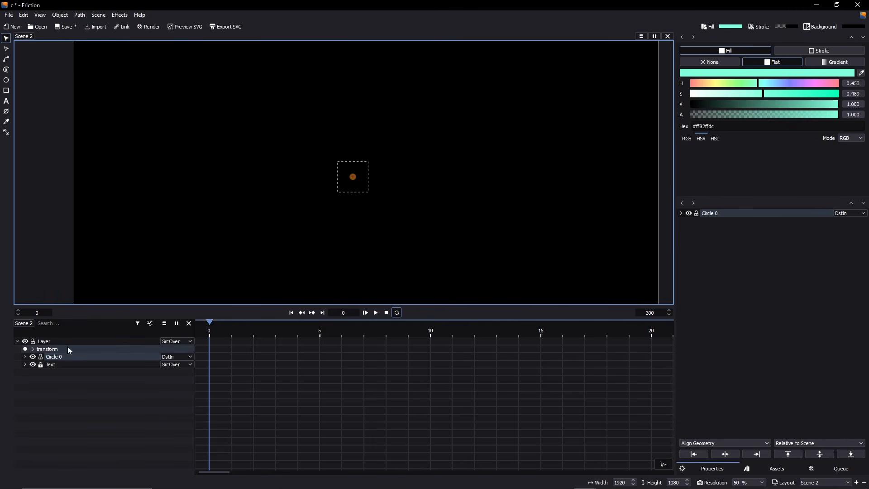
Expand the circle's transform properties and set a scale keyframe at frame 0
click(25, 357)
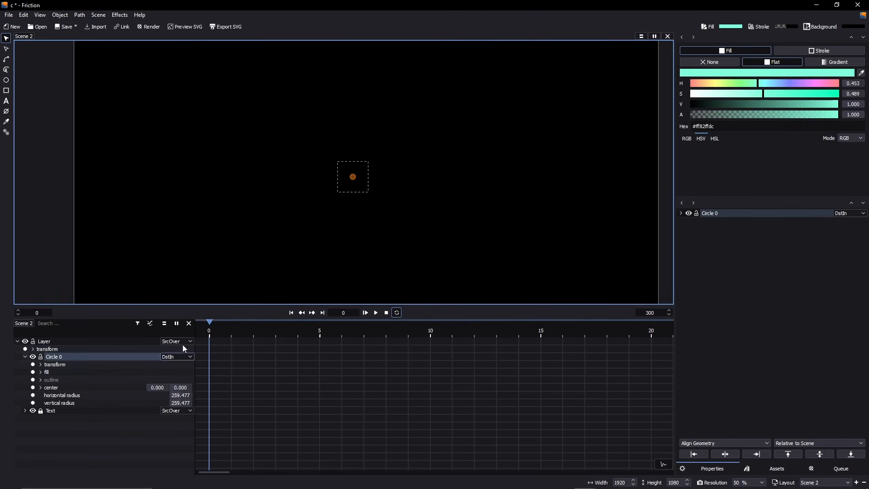
click(41, 365)
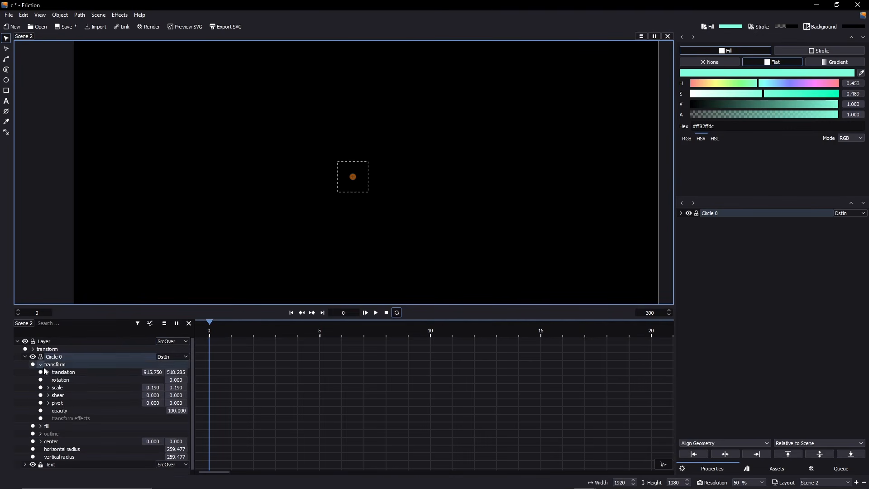
click(43, 388)
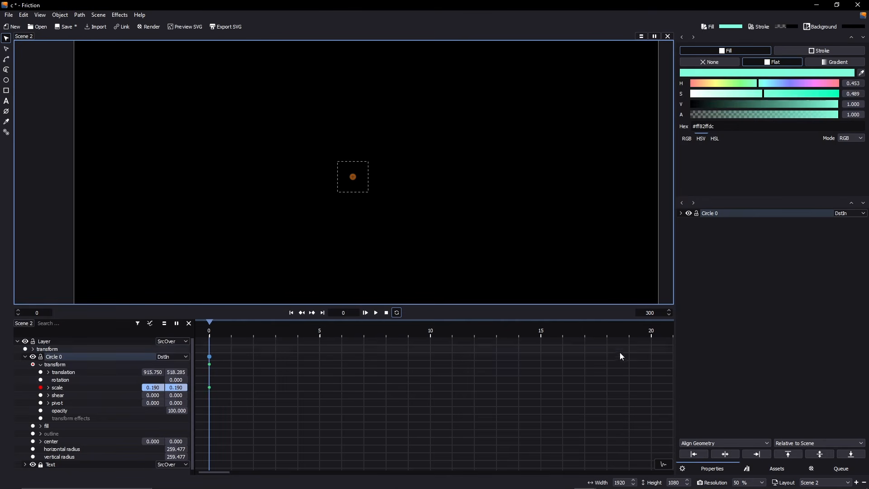
At frame 120, enlarge the circle to a scale of about 1.77 so its mask covers the whole text
scroll(610, 368, down, 6)
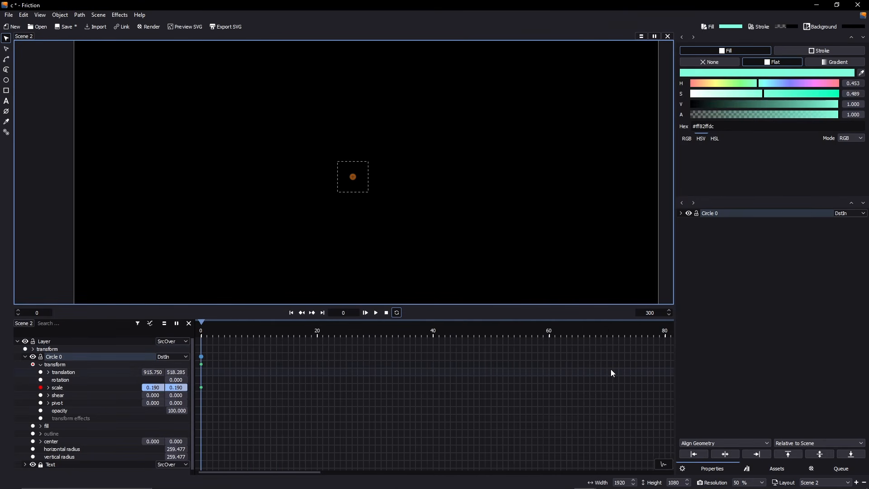
scroll(611, 372, down, 6)
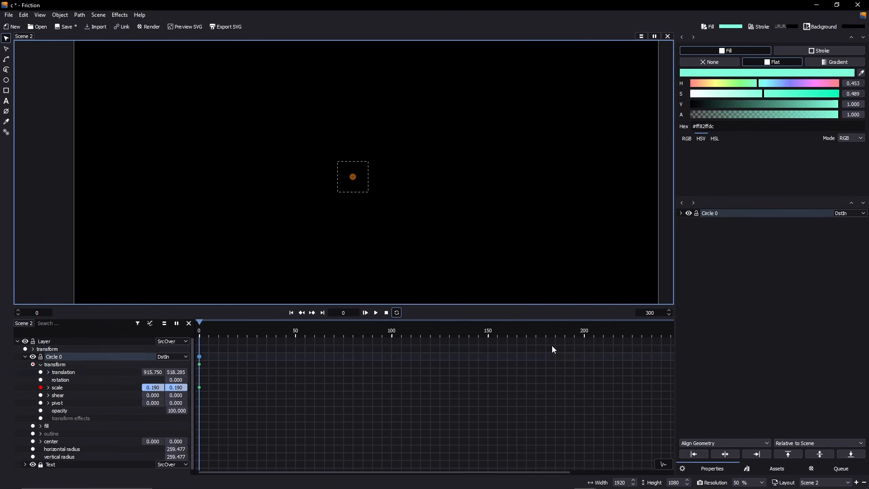
drag(402, 331, 430, 329)
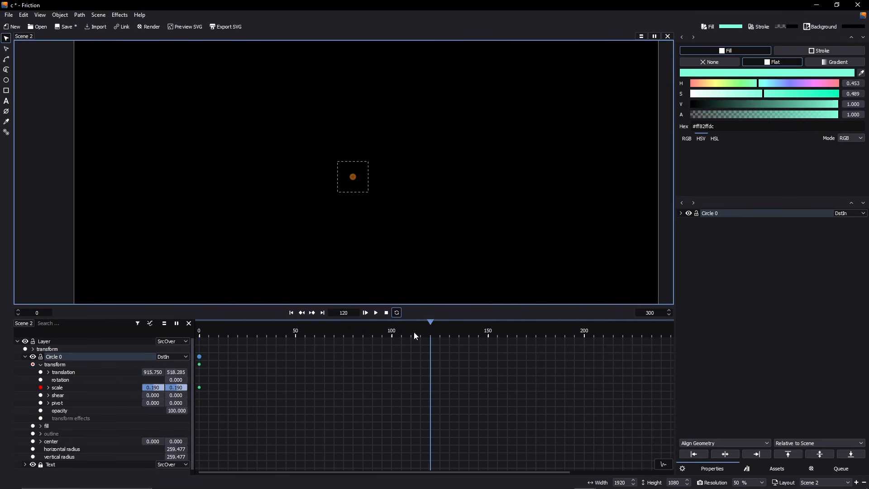
key(s)
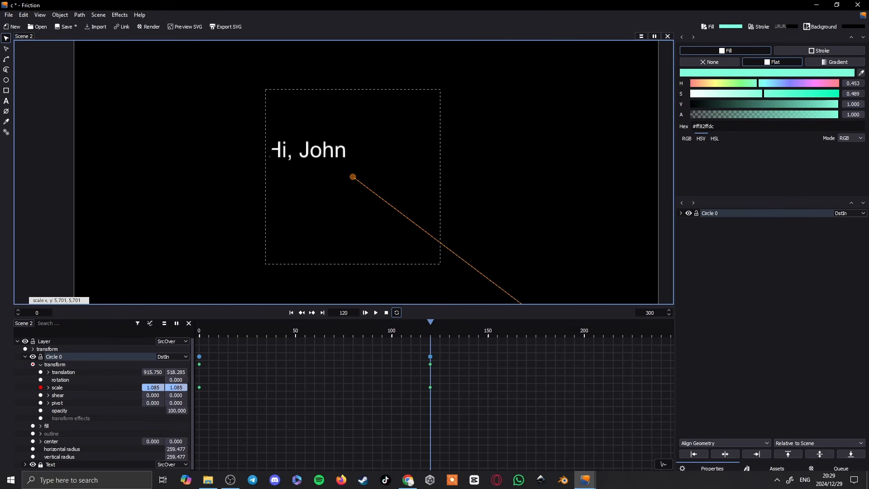
click(544, 288)
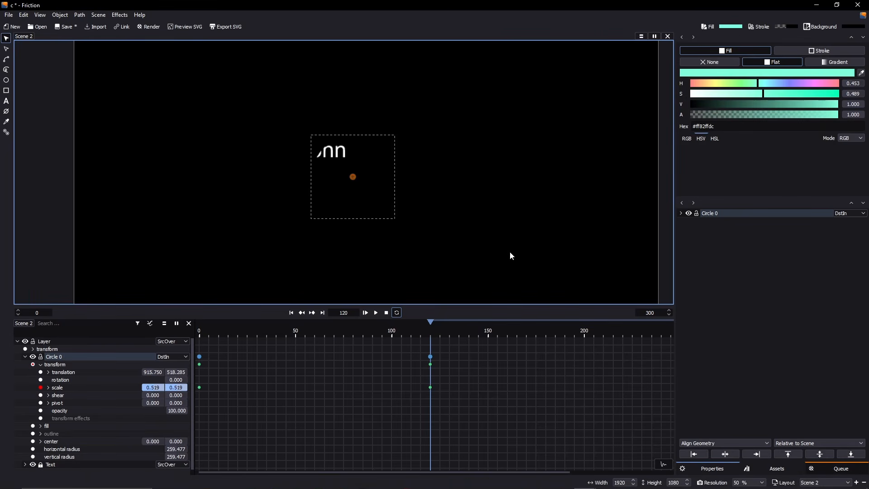
key(s)
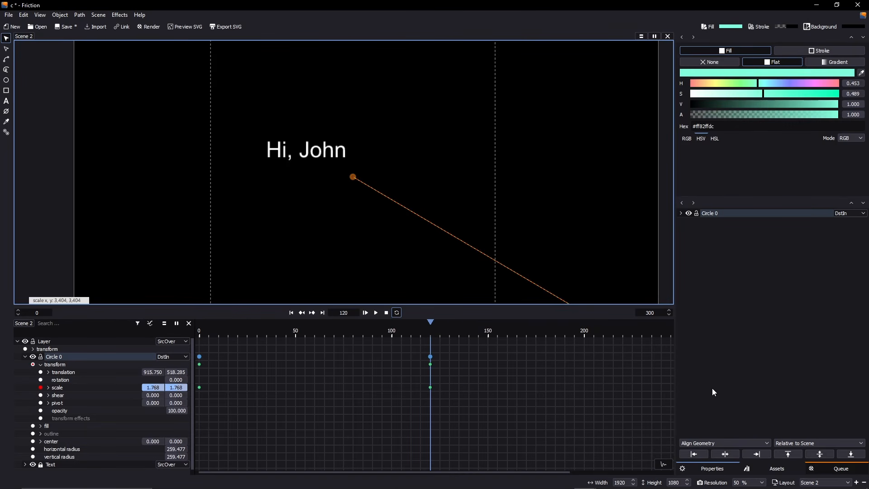
click(723, 395)
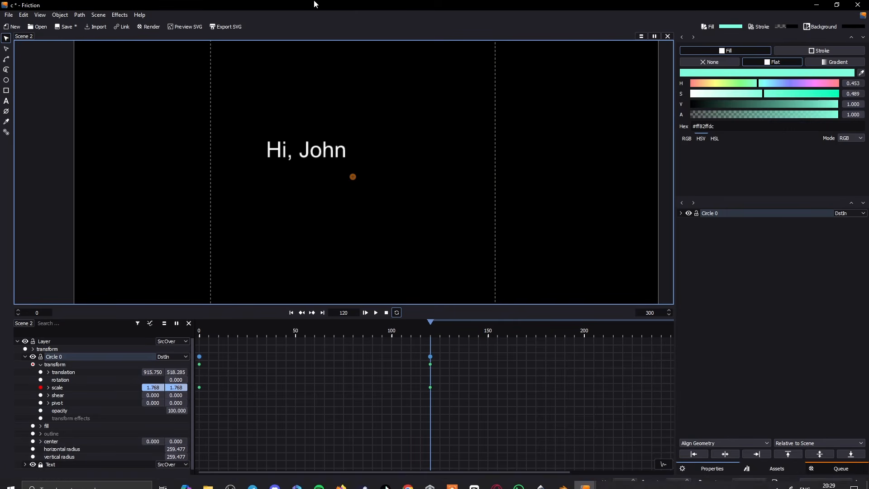
Preview the circle mask's reveal animation from the start and stop the playback
click(364, 313)
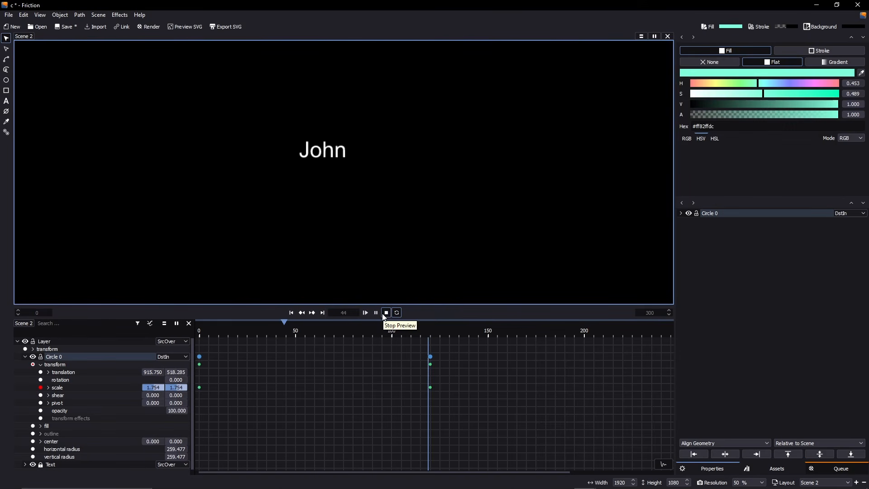
click(385, 312)
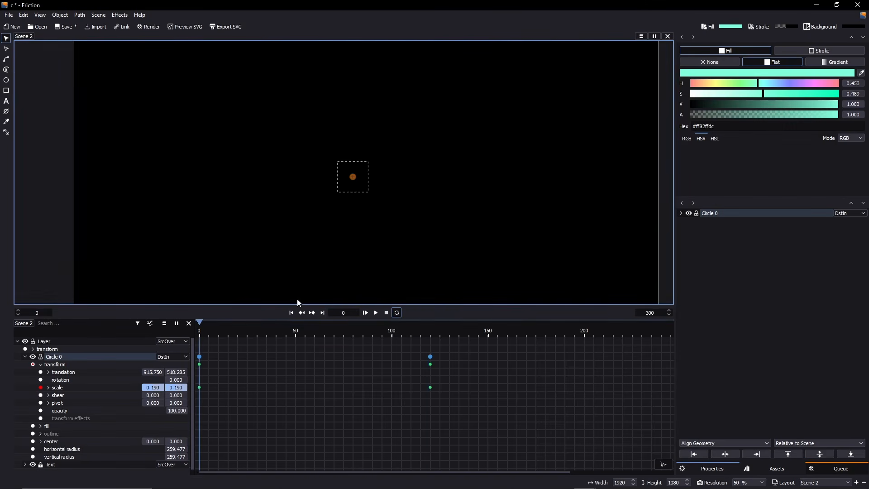
Collapse the circle's transform properties, add a text effect to the text object and expand the effect's settings
click(41, 365)
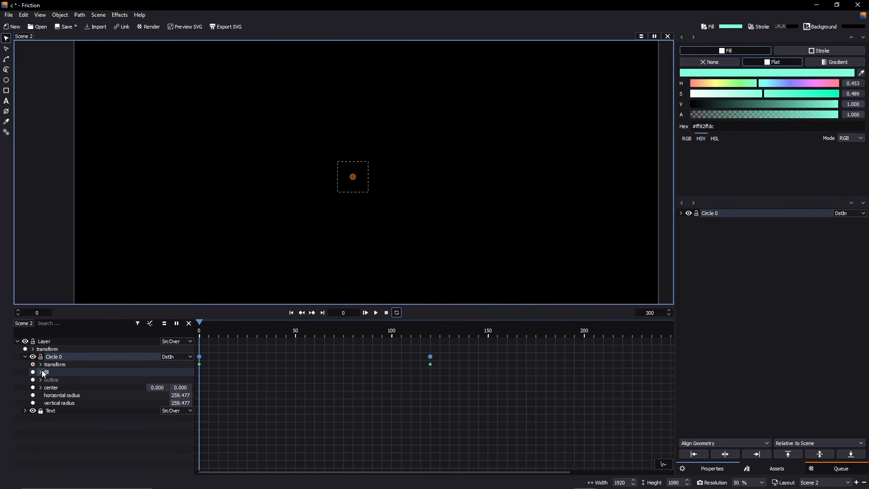
click(25, 410)
right_click(58, 412)
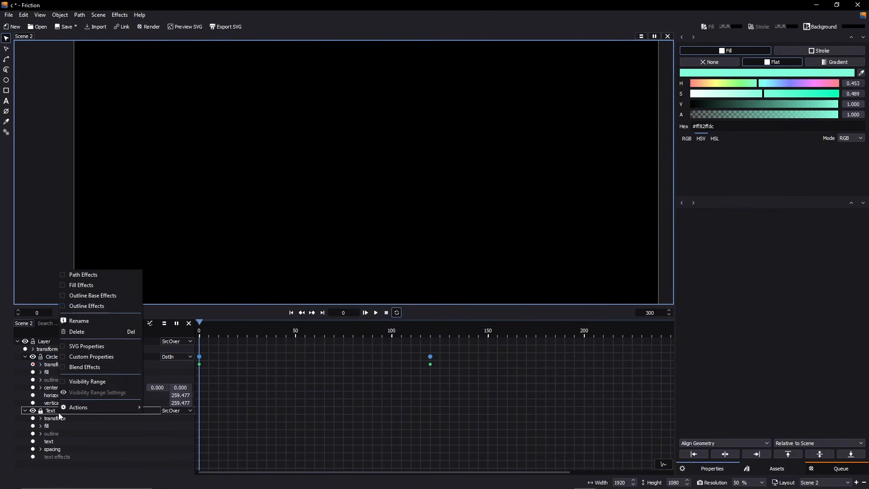
mouse_move(100, 407)
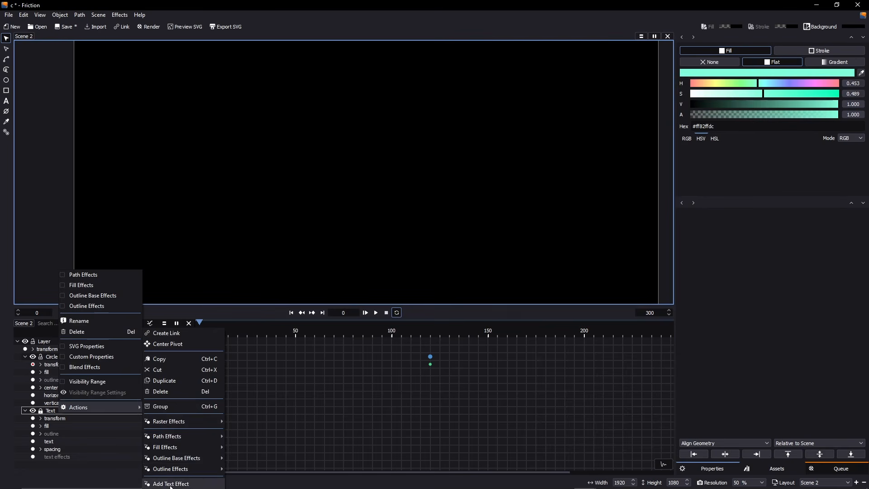
click(171, 484)
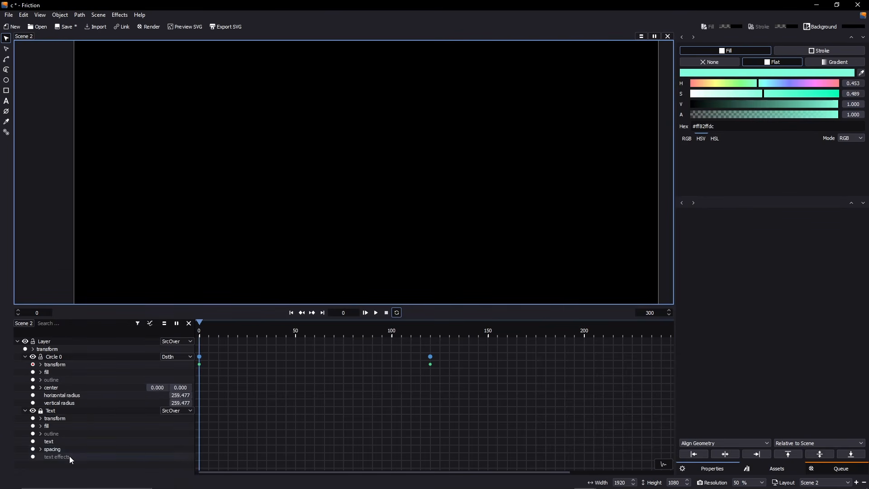
right_click(62, 411)
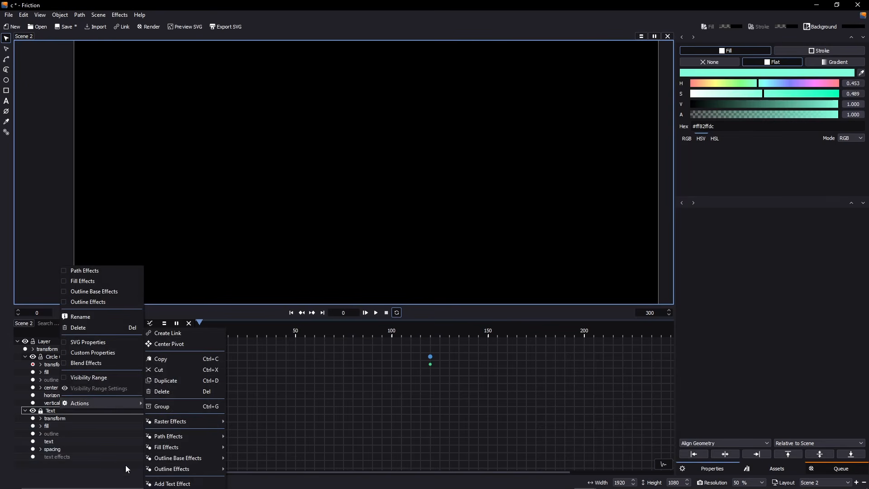
click(94, 458)
right_click(95, 460)
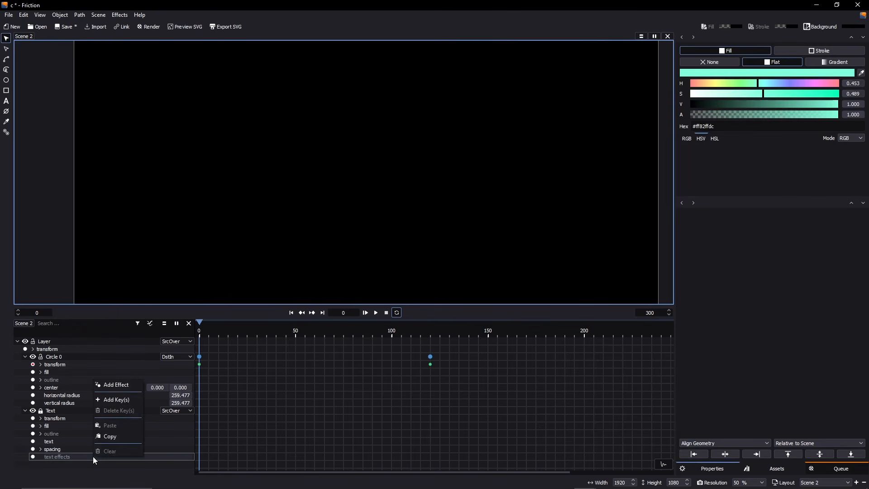
click(116, 385)
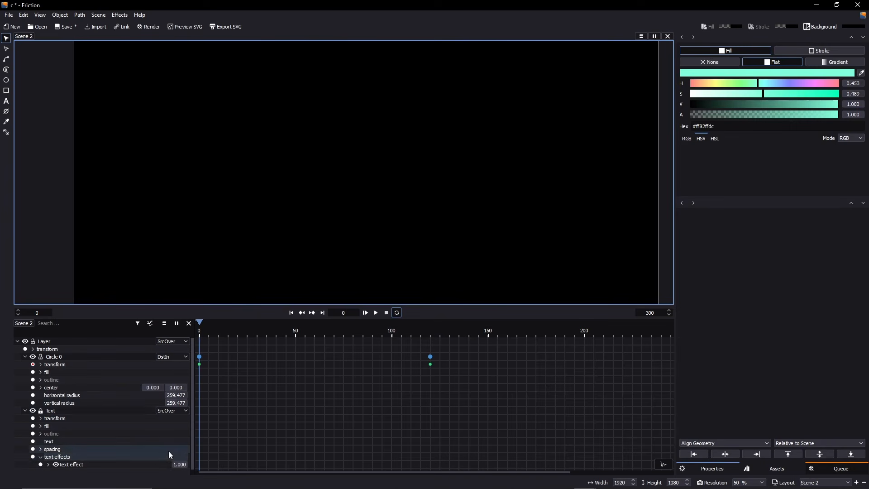
click(48, 465)
scroll(111, 410, down, 4)
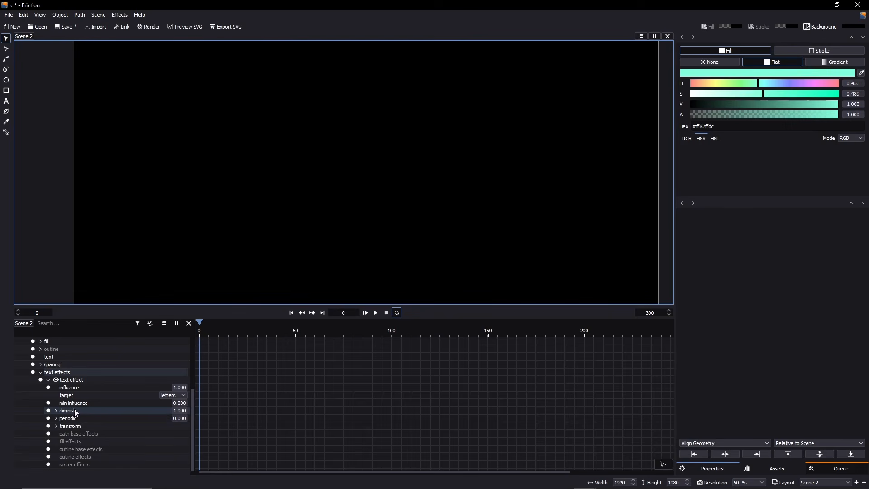
Go to frame 120 and try to select the text on the canvas for point editing
drag(330, 351, 431, 338)
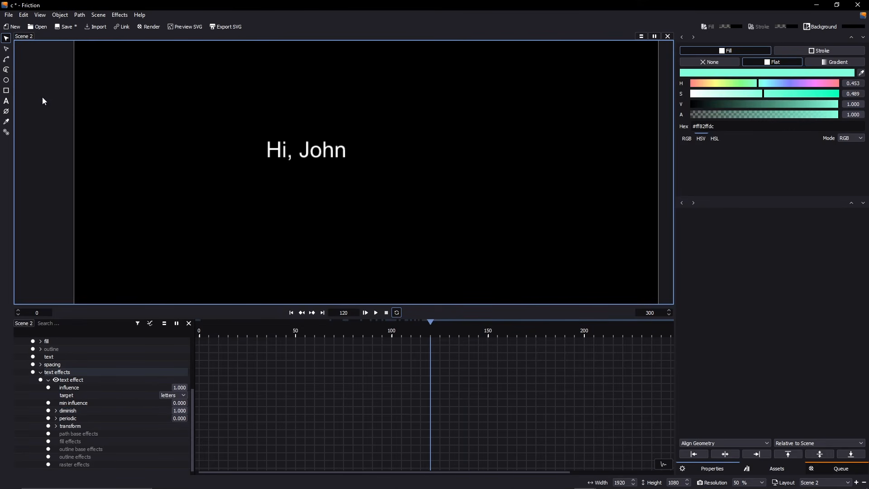
click(6, 49)
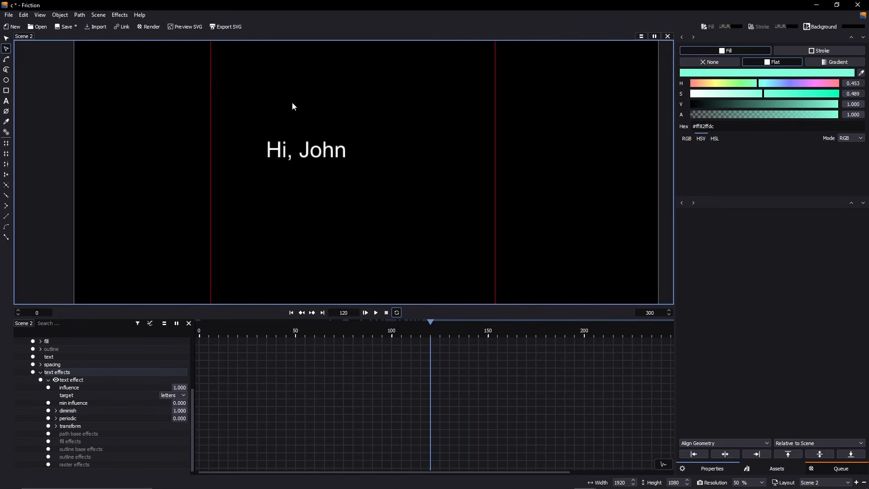
click(300, 156)
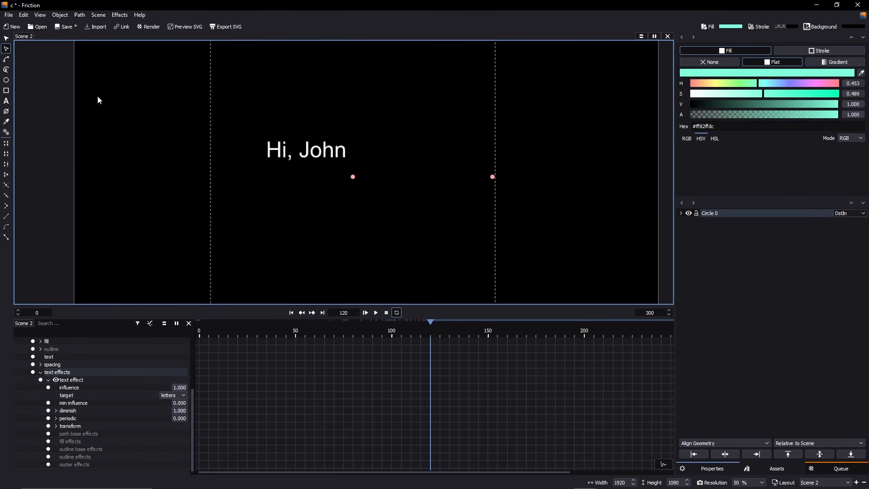
Hide Circle 0 and collapse its properties so the text can be edited without the mask
scroll(64, 380, up, 4)
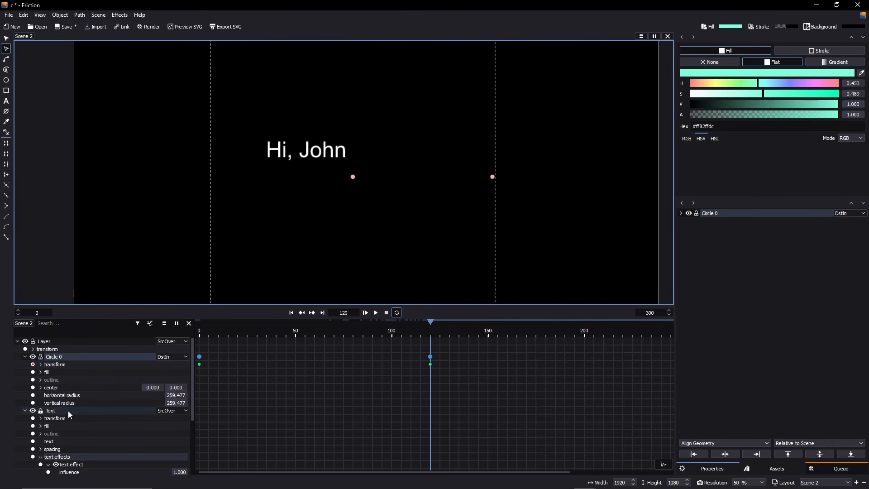
click(209, 209)
scroll(226, 177, down, 5)
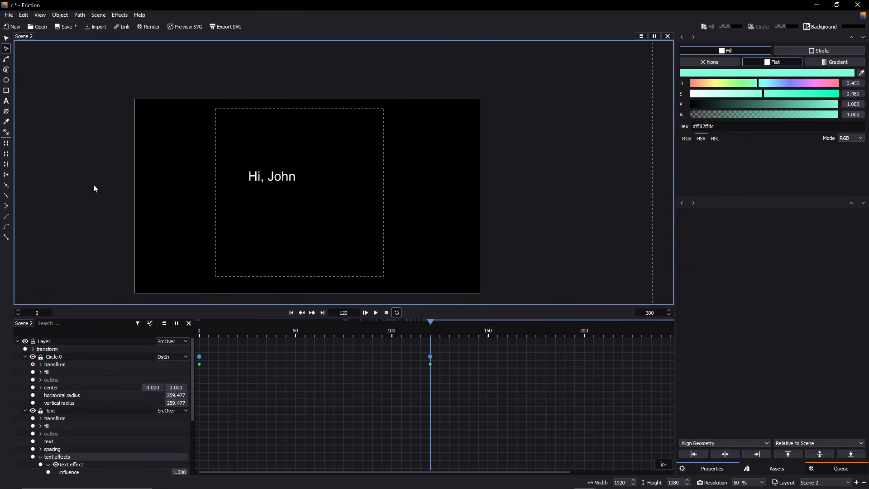
click(33, 357)
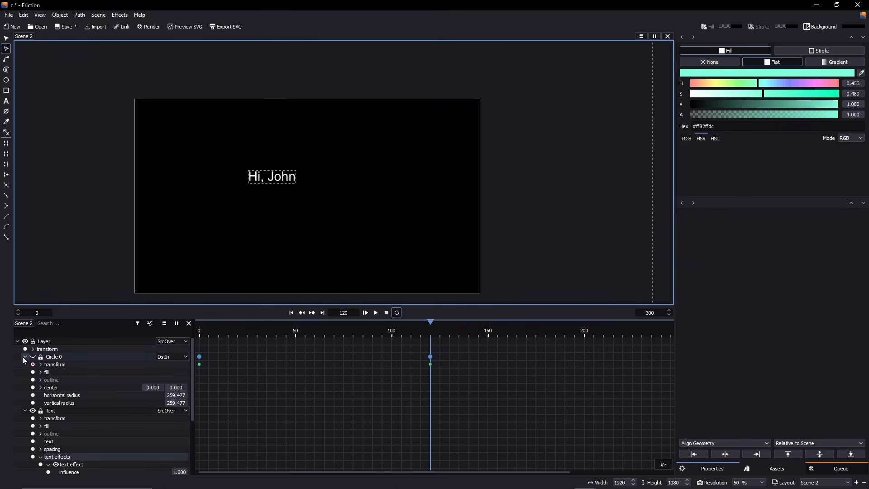
click(25, 356)
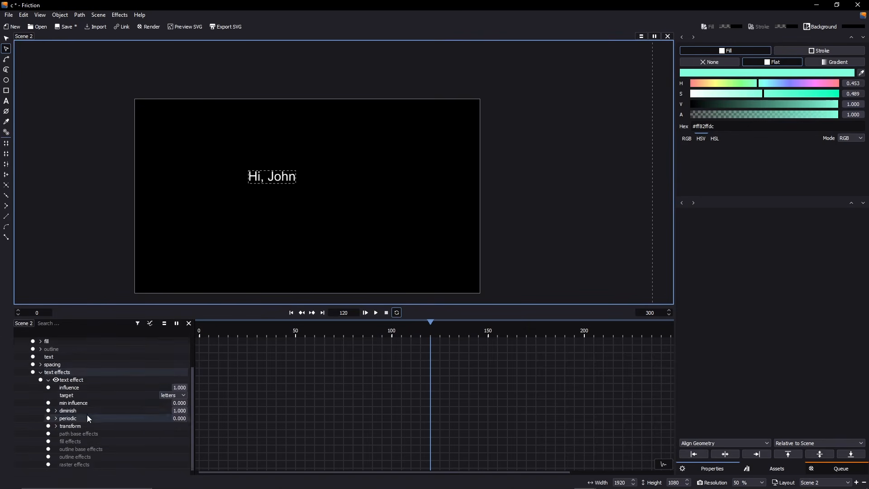
click(33, 358)
click(33, 358)
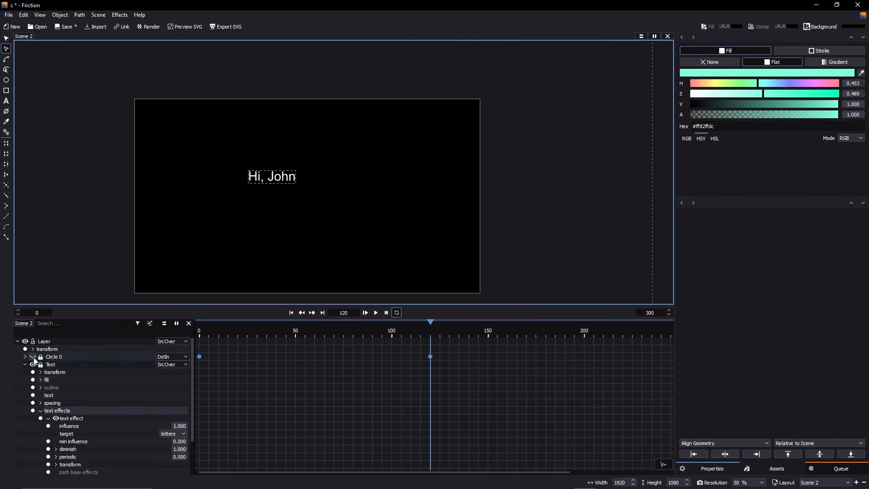
scroll(102, 415, down, 2)
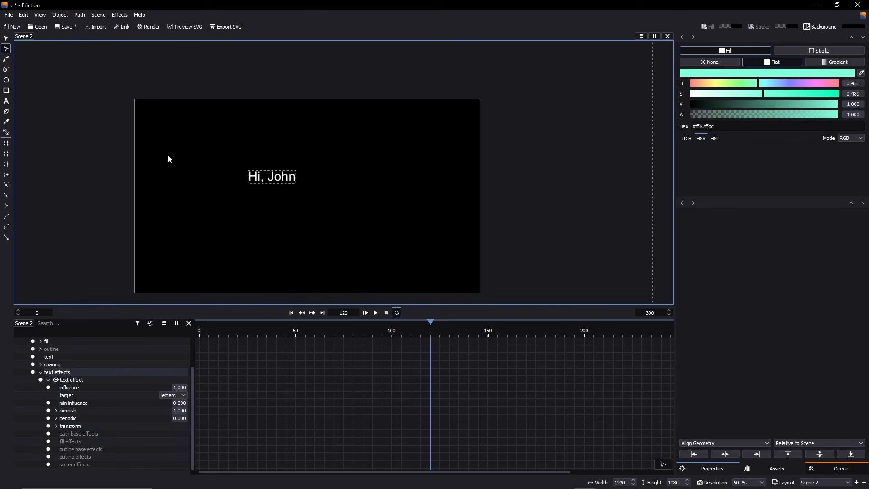
Set the scene background to a mid grey, about #ff868686
click(851, 28)
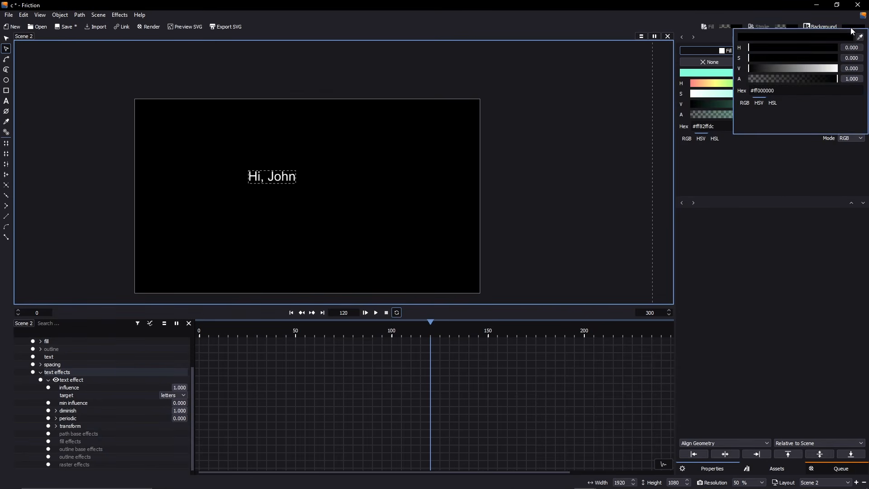
click(795, 71)
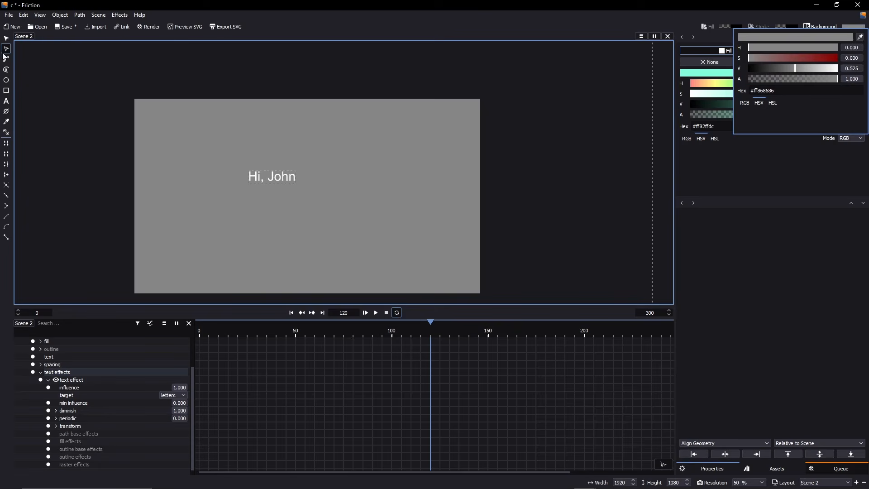
click(262, 181)
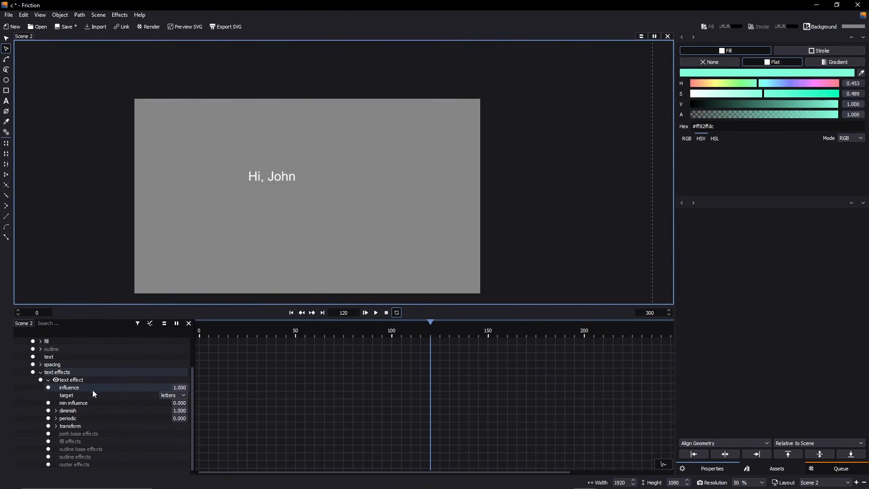
Check the text effect's periodic settings and expand its diminish settings
click(64, 412)
click(55, 418)
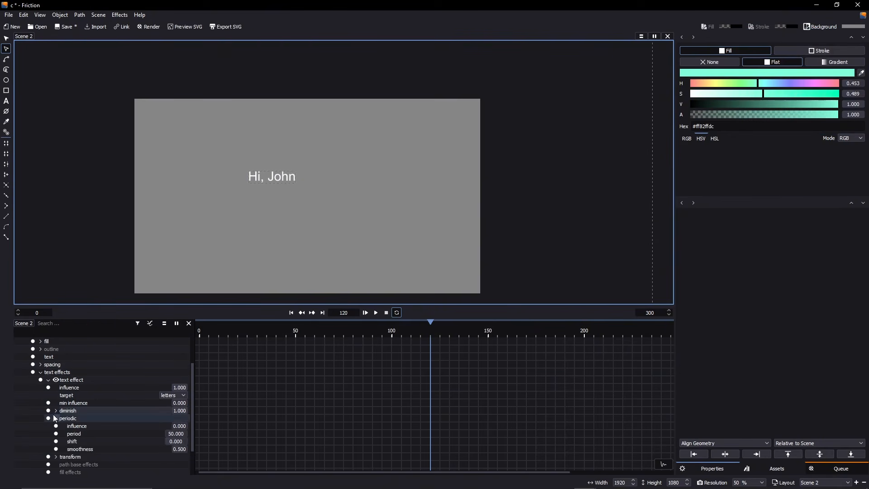
click(55, 418)
click(56, 410)
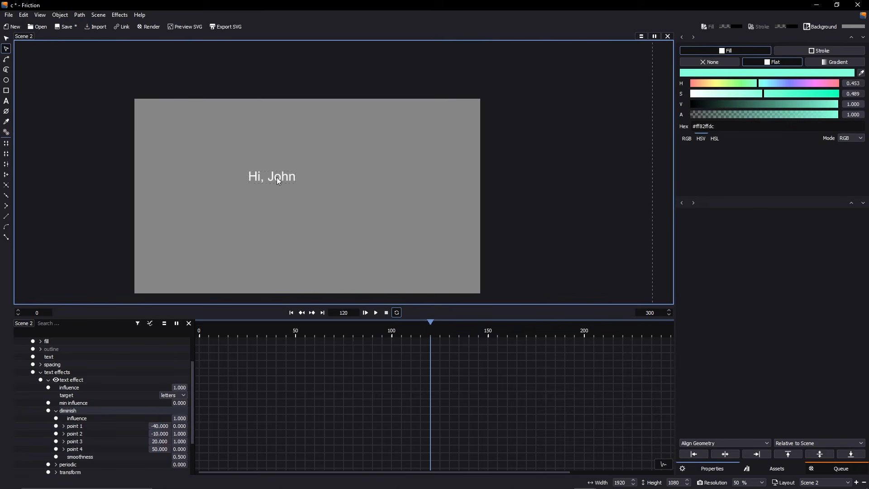
Select the text for point editing and select all four points of its diminish curve
click(7, 38)
scroll(95, 376, up, 2)
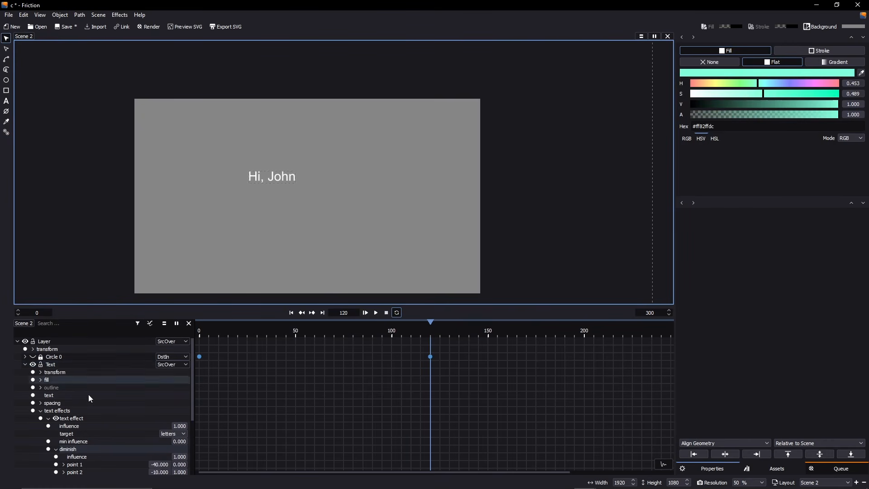
key(F2)
scroll(271, 181, up, 3)
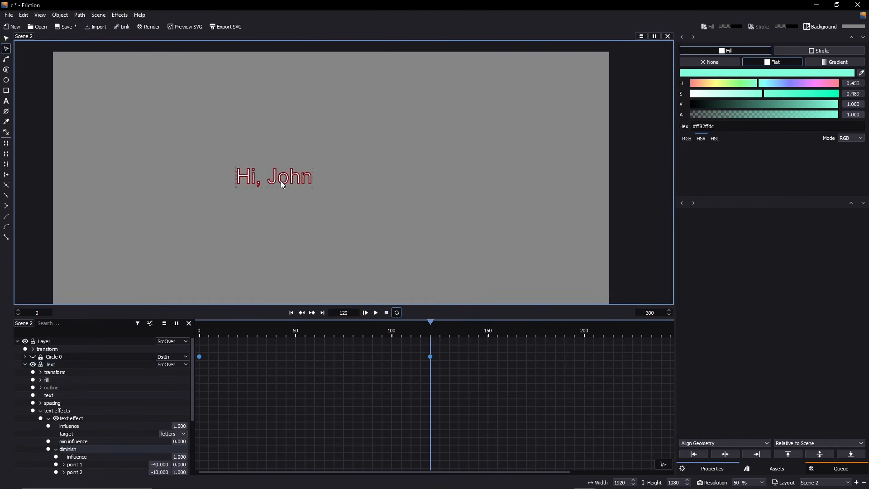
click(281, 180)
drag(260, 144, 197, 219)
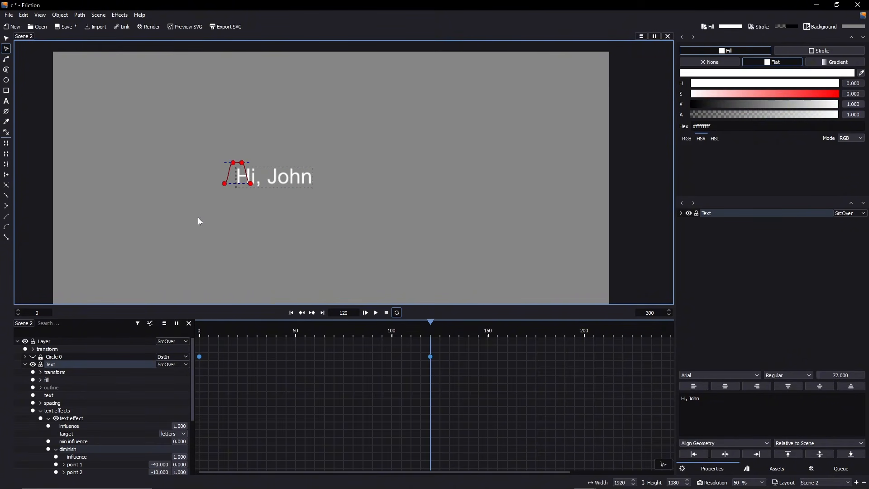
Move the selected diminish points horizontally to just before the text, with point 1 at x about -110
key(g)
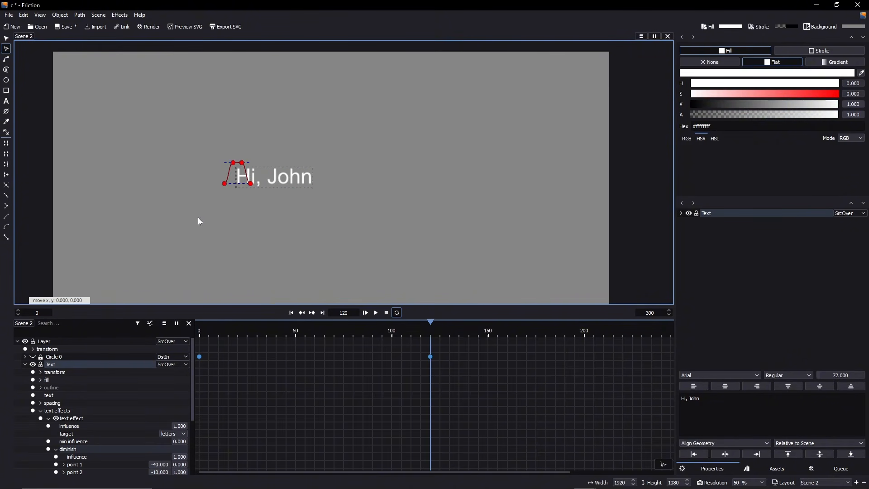
key(x)
click(178, 218)
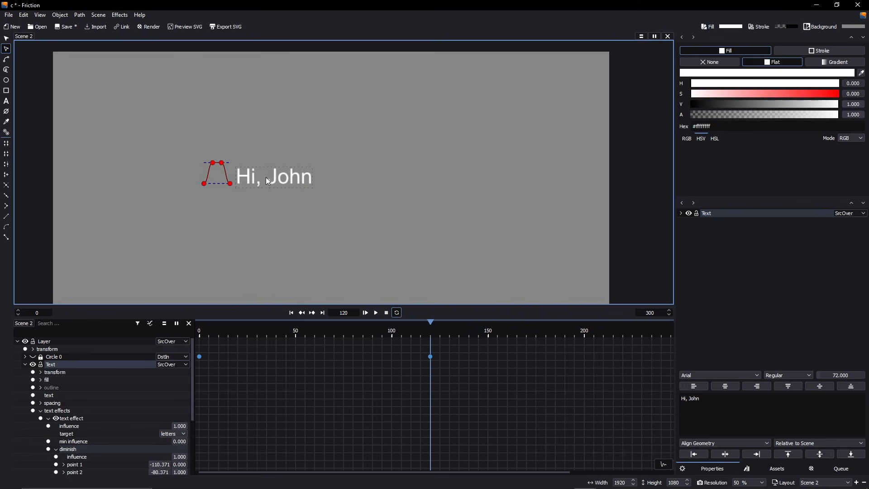
Set the text effect's transform scale to 1.2 in both x and y
scroll(95, 419, down, 4)
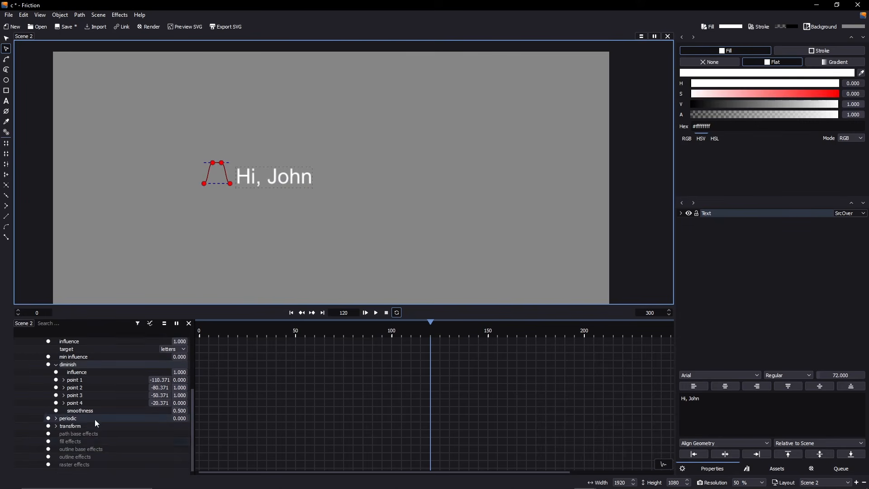
click(53, 425)
scroll(91, 471, down, 3)
click(64, 402)
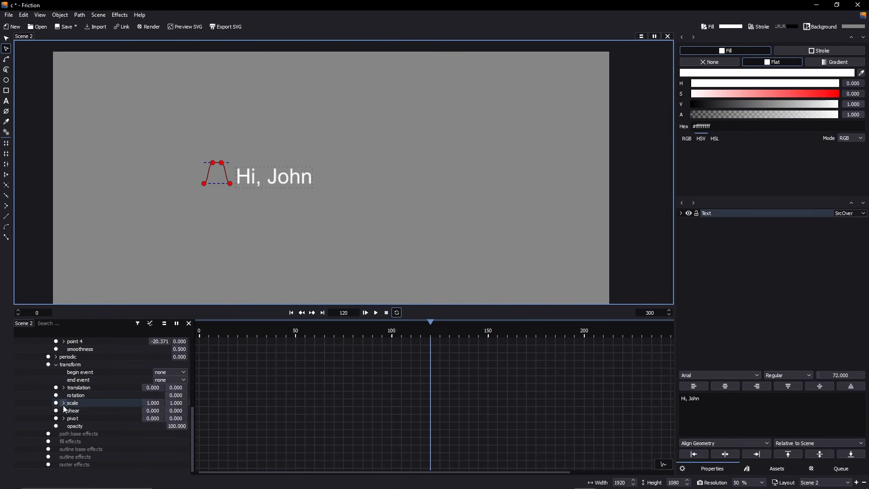
click(173, 410)
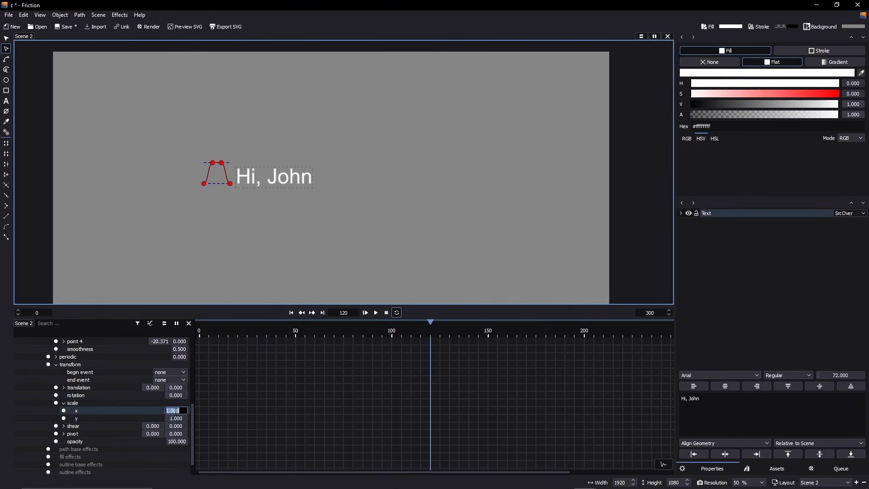
text(1.2)
key(Return)
click(175, 418)
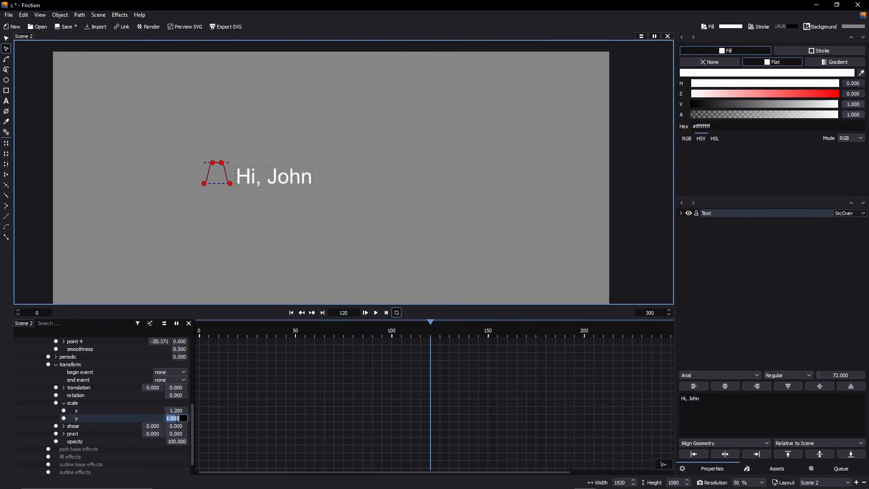
text(1.2)
key(Return)
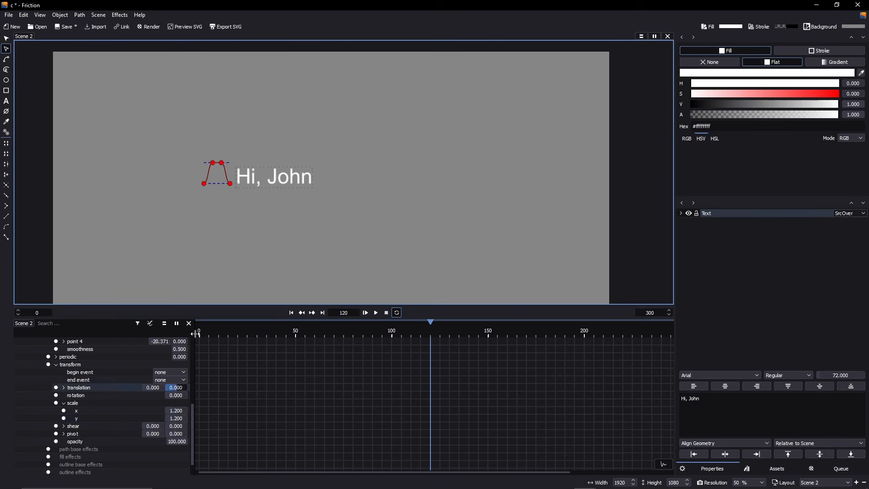
Test the effect by sweeping the diminish points horizontally across the letters, and place them before the text with point 1 at x about -118
key(g)
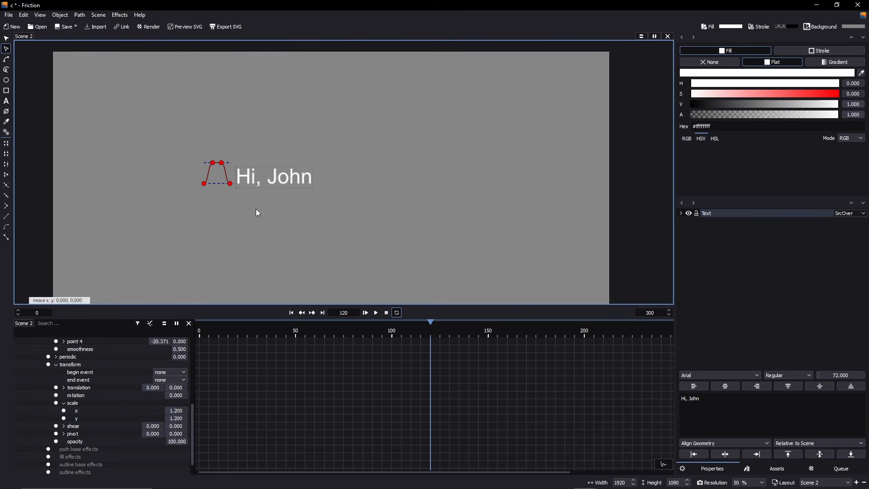
key(x)
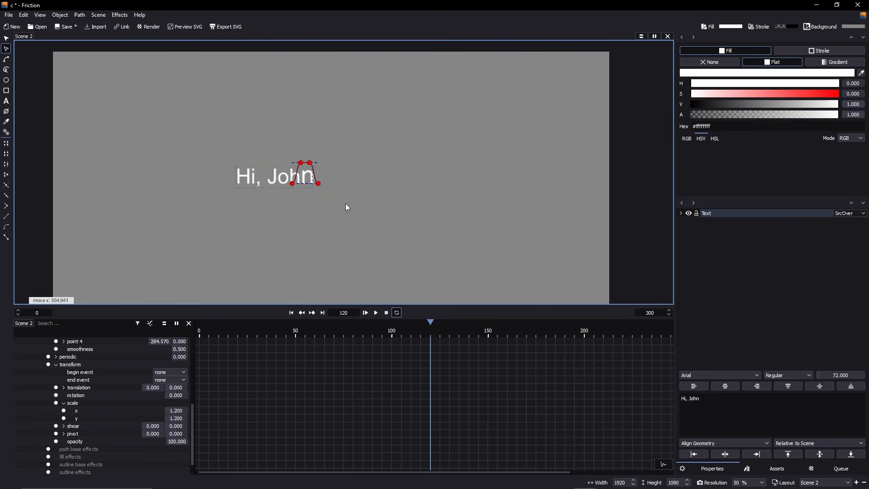
click(255, 215)
scroll(101, 355, up, 4)
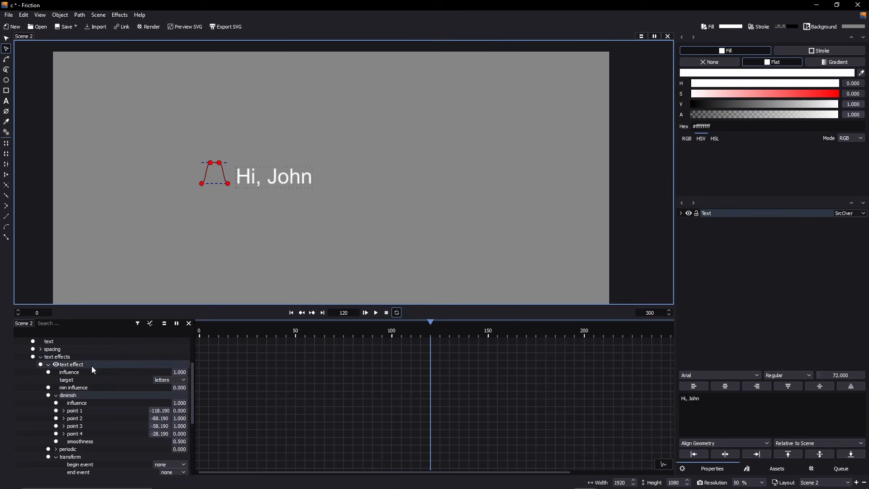
click(49, 395)
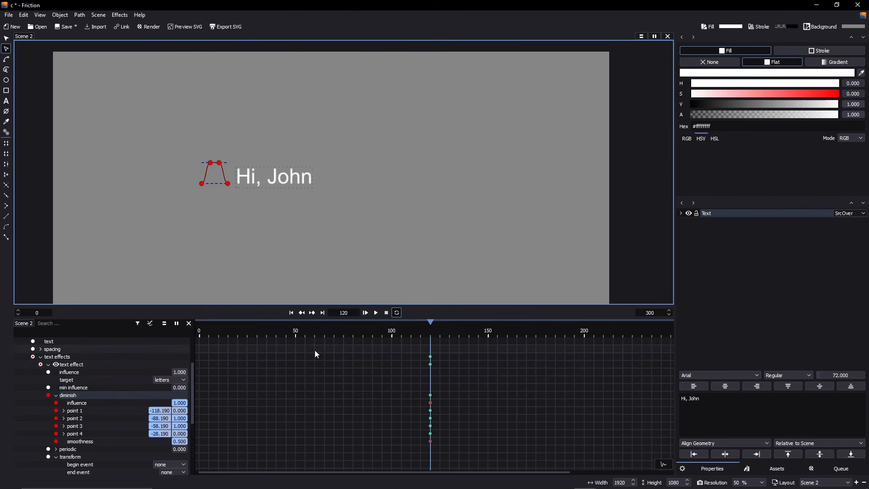
click(200, 330)
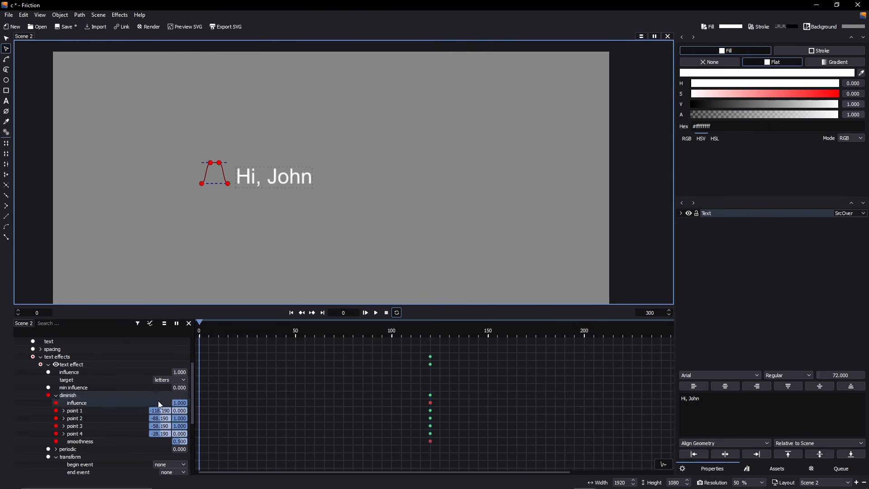
click(48, 396)
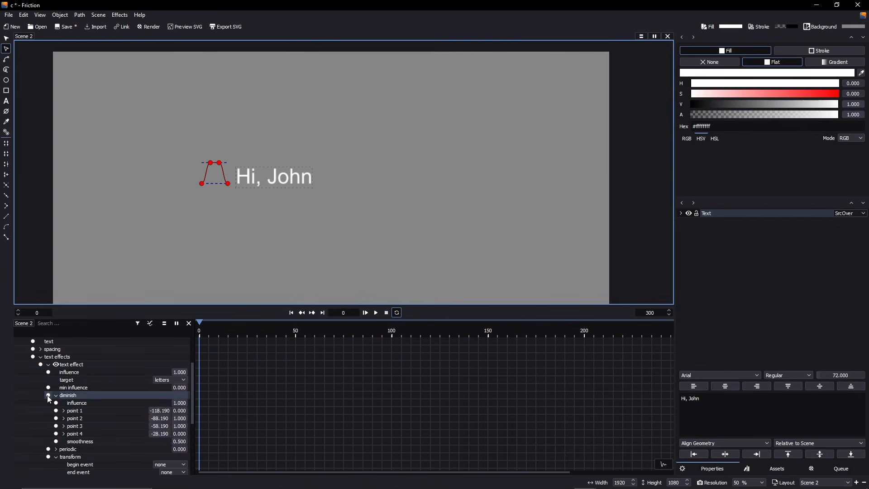
Enable keyframe animation for the text effect's diminish settings at frame 0 and move the resulting keyframes to frame 120
click(48, 395)
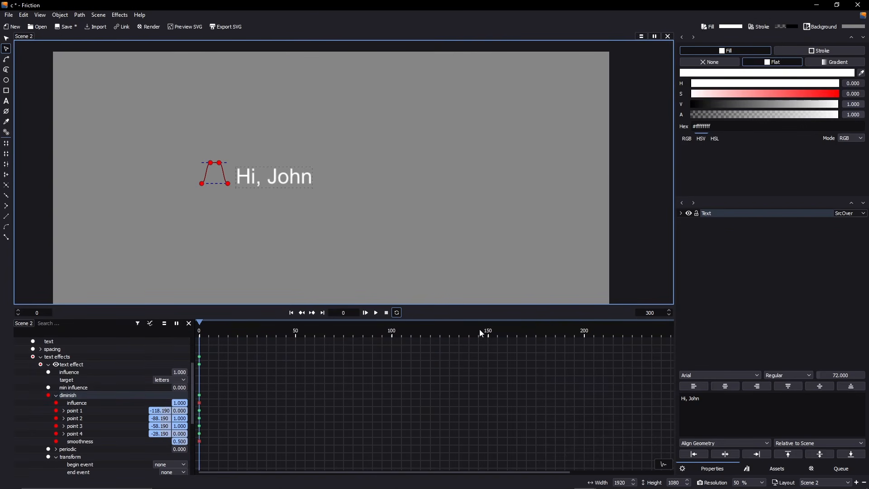
drag(438, 330, 427, 329)
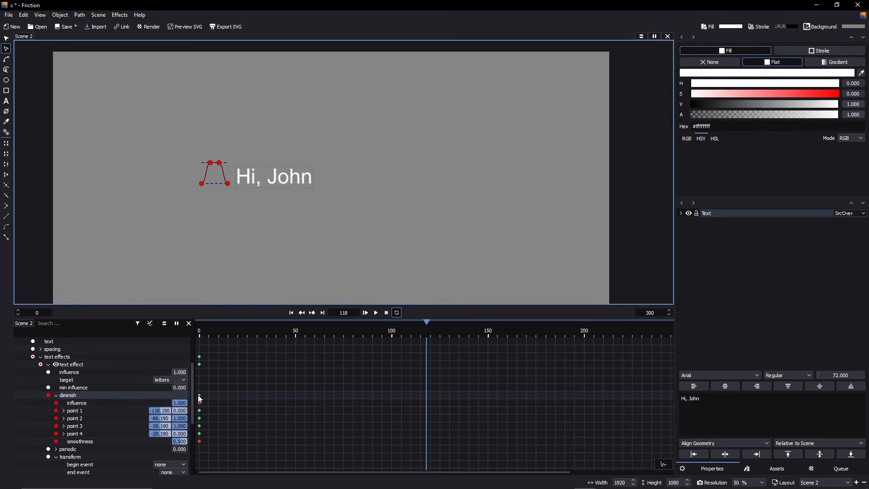
drag(199, 395, 426, 402)
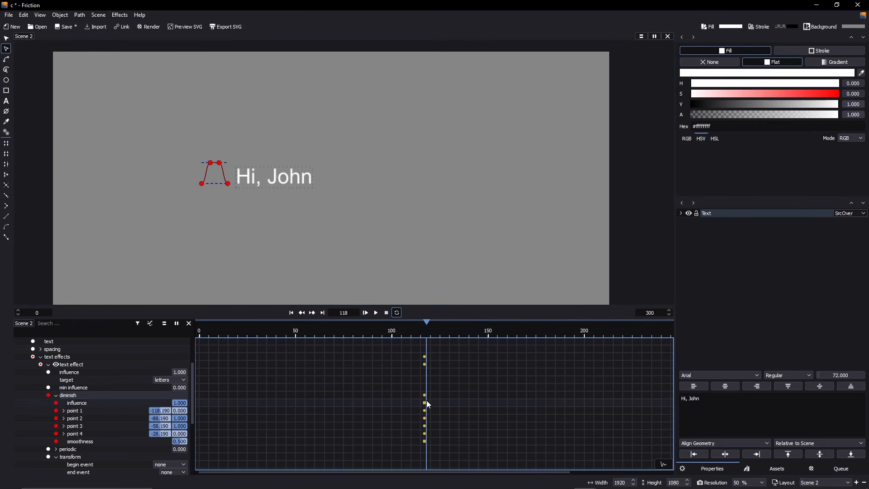
drag(426, 400, 428, 402)
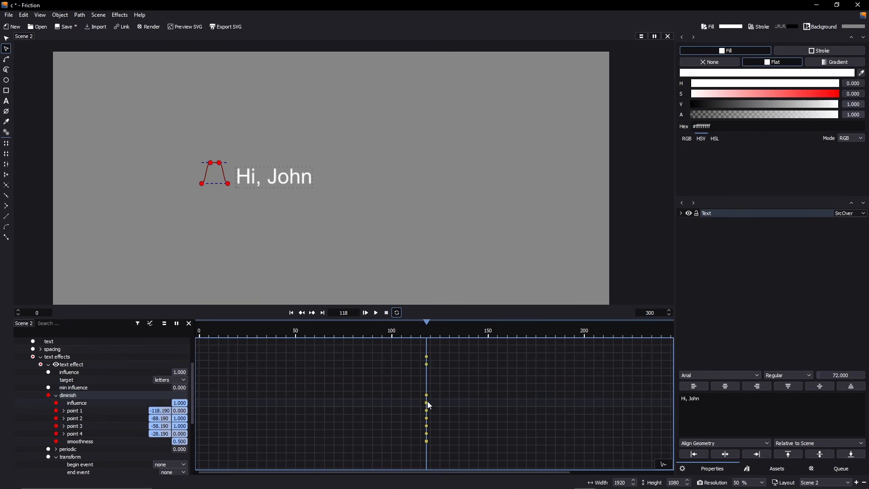
click(432, 334)
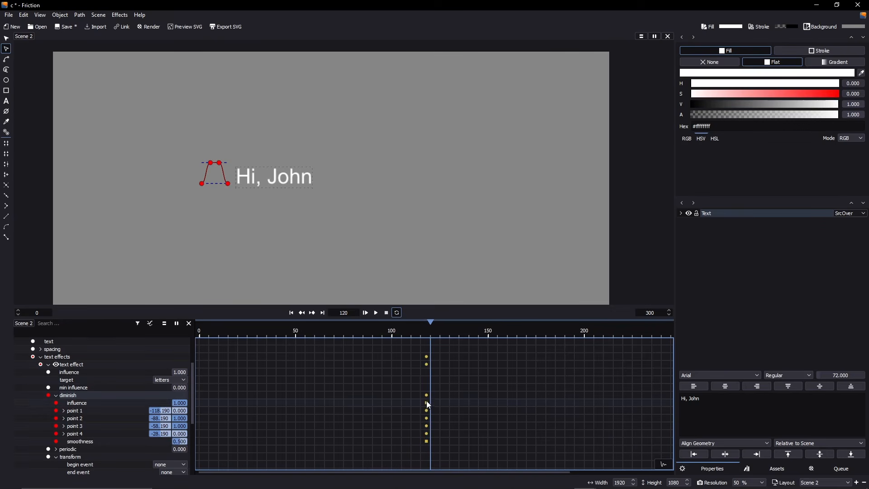
drag(426, 401, 431, 404)
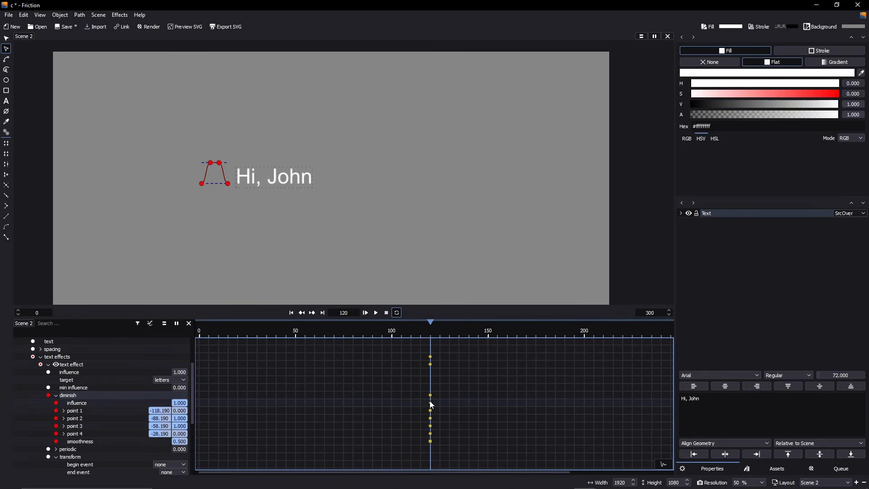
At frame 200, select all four diminish points and move them horizontally past the text's end, with point 1 at x about 337
click(586, 333)
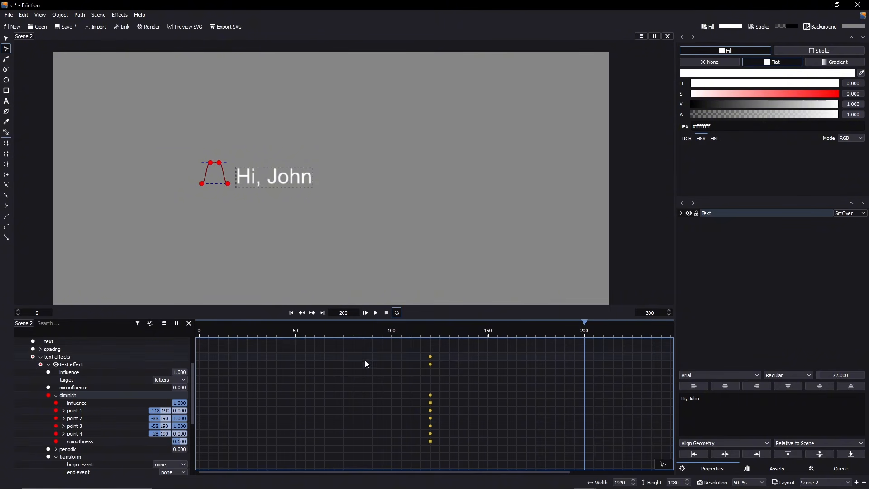
click(374, 256)
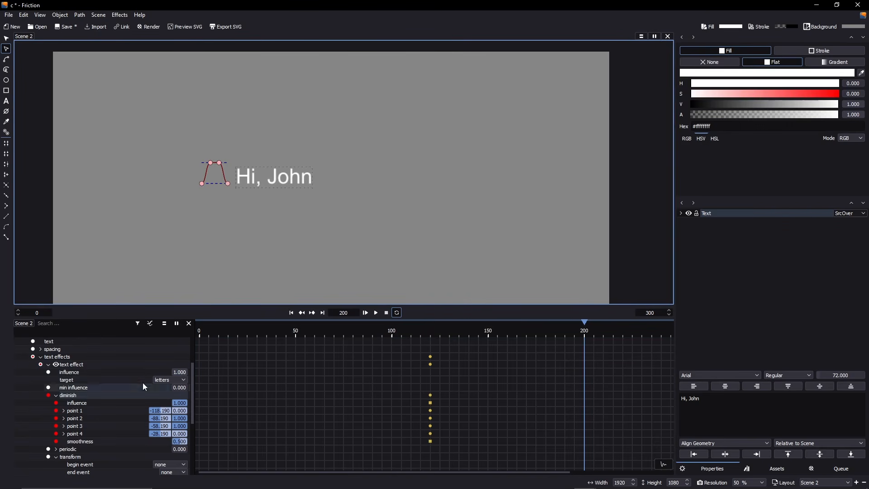
click(193, 178)
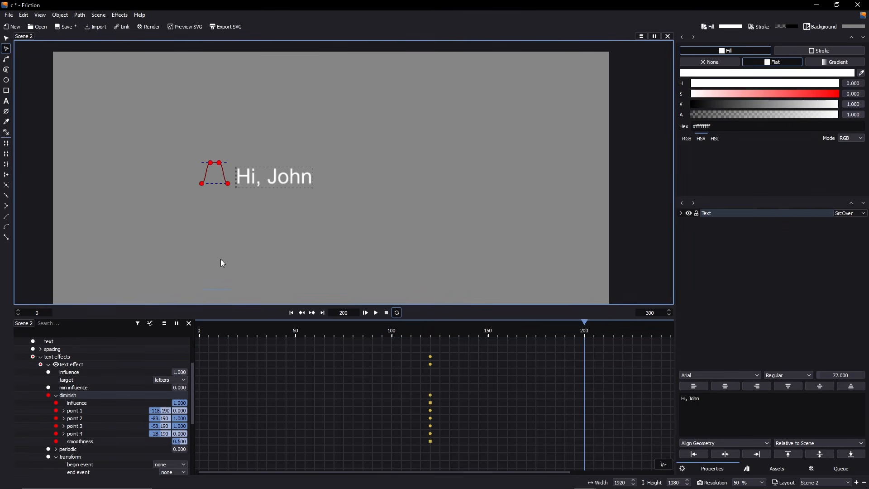
key(g)
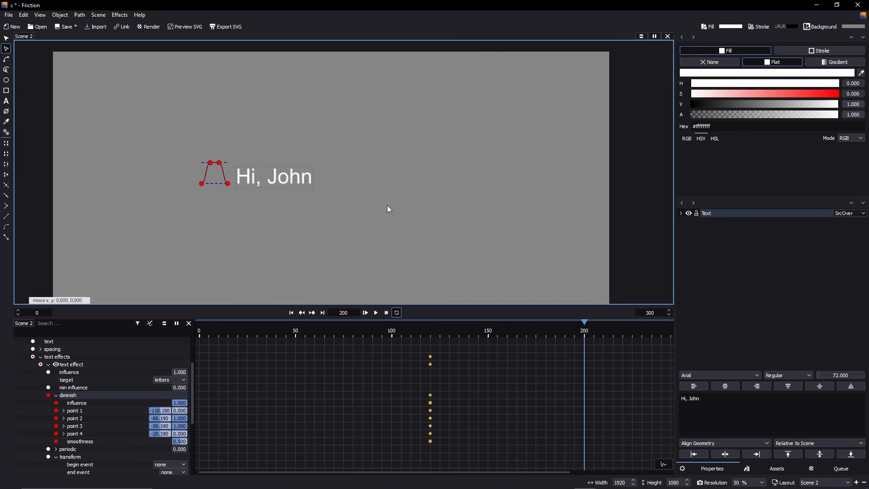
key(x)
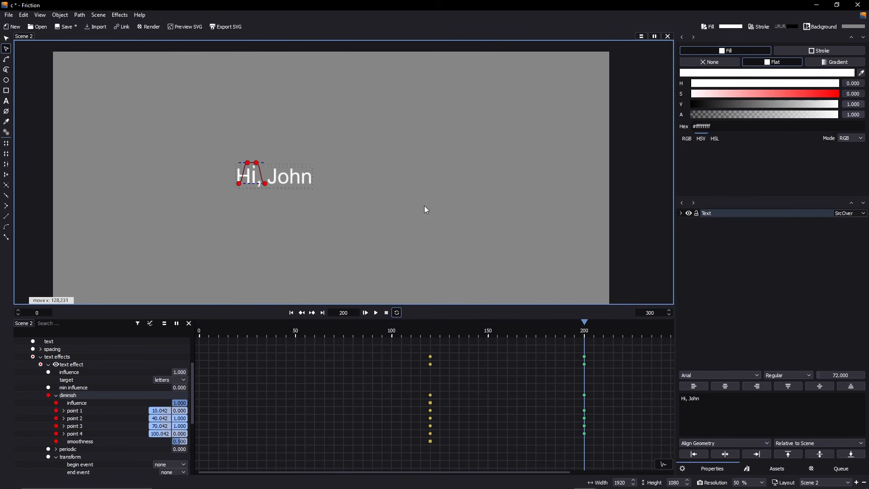
click(519, 205)
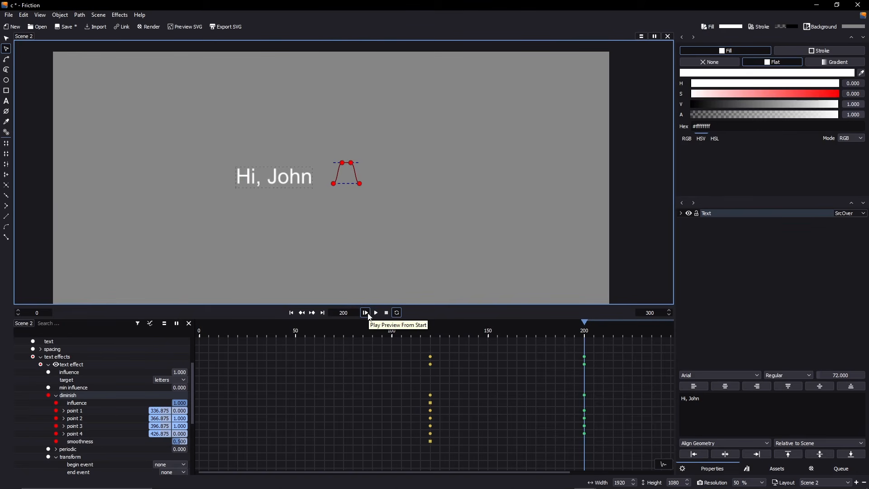
Check the diminish curve's position at frames 120 and 200, and preview the animation from the start
click(430, 334)
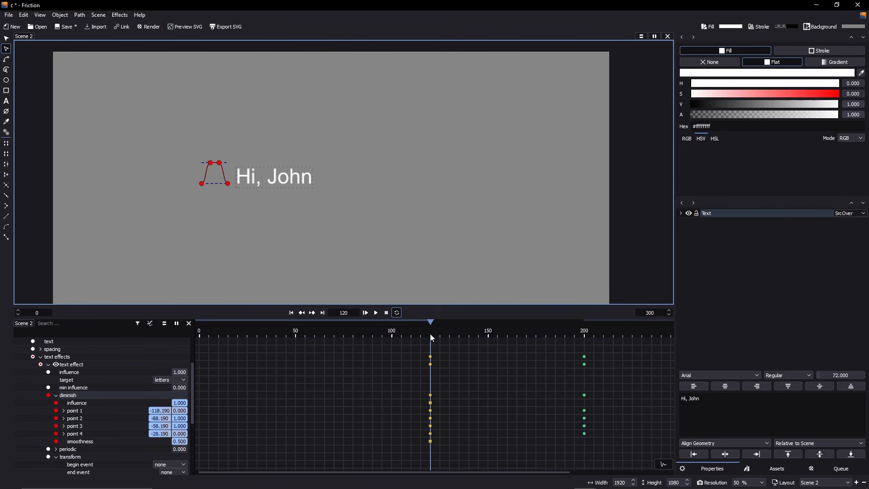
click(586, 334)
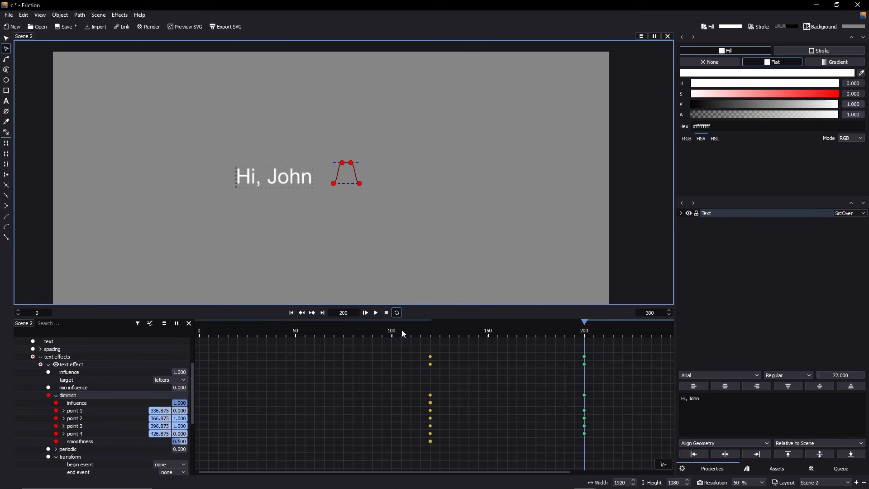
click(370, 316)
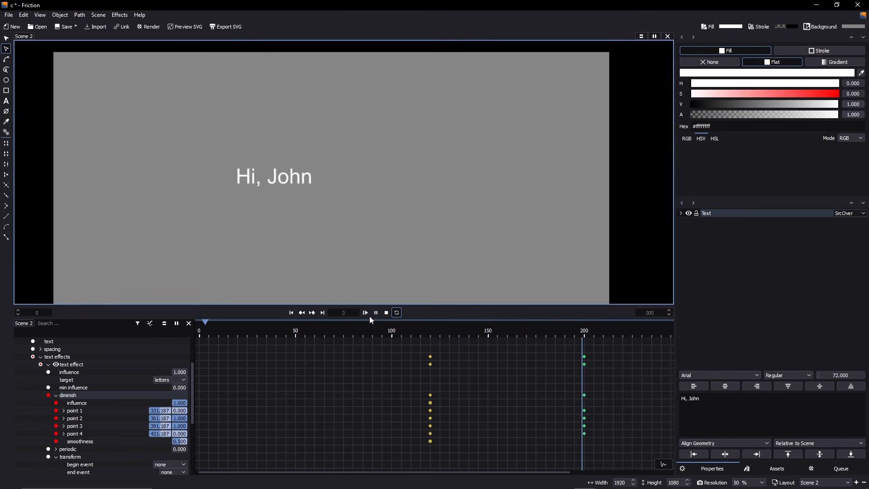
click(389, 313)
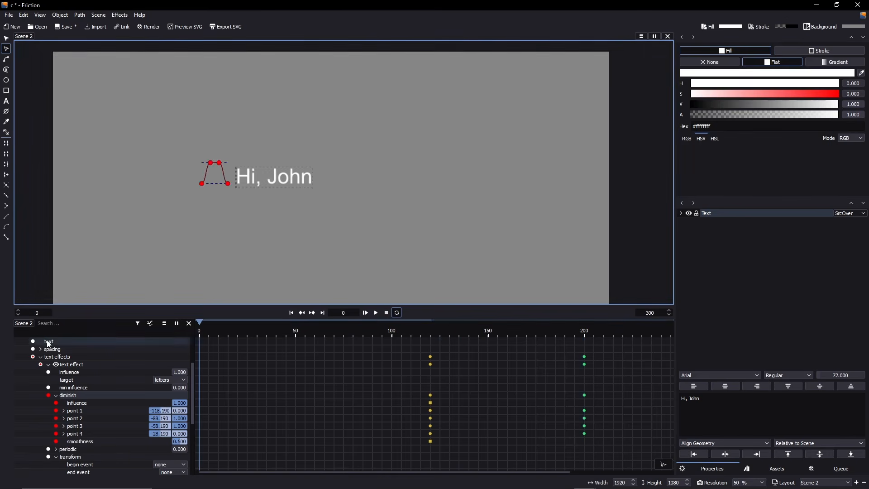
Fold up the text effects, make the Circle 0 mask visible again, and preview the scene from the start
scroll(47, 342, up, 1)
click(41, 388)
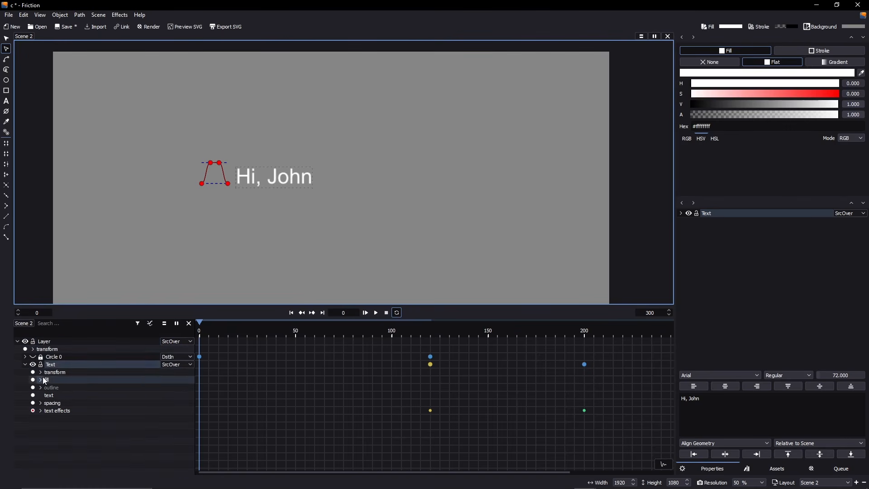
click(34, 357)
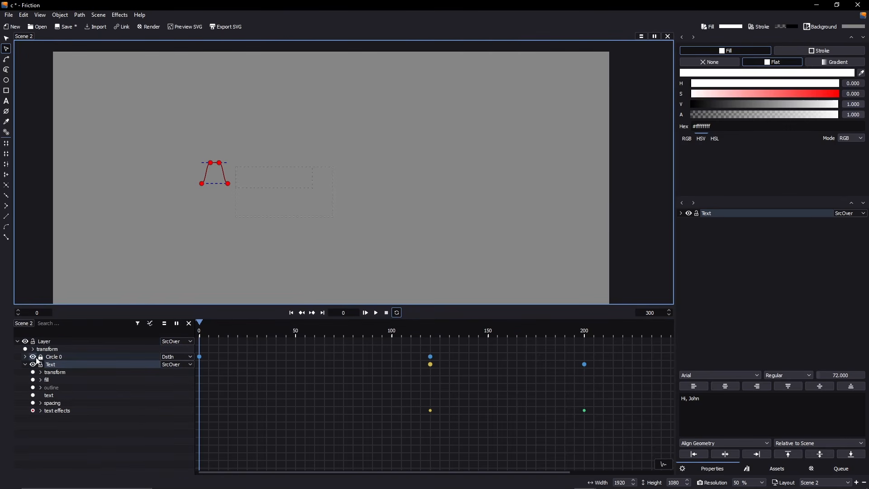
click(365, 313)
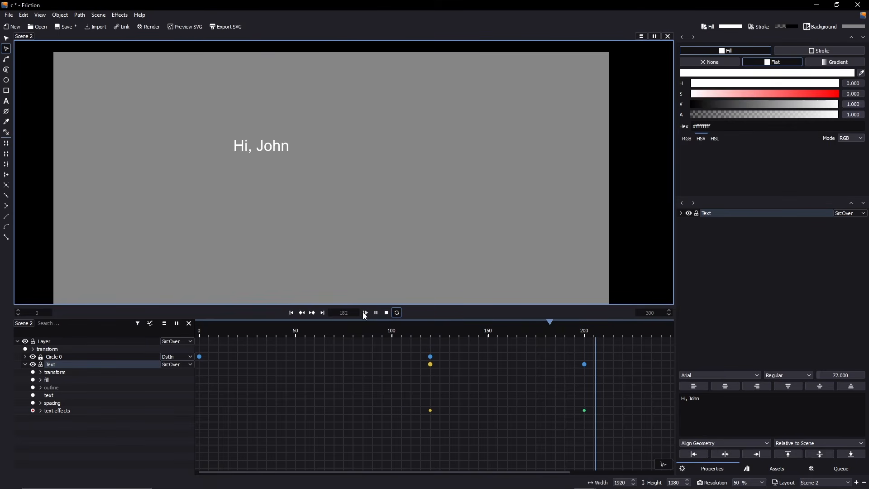
click(387, 314)
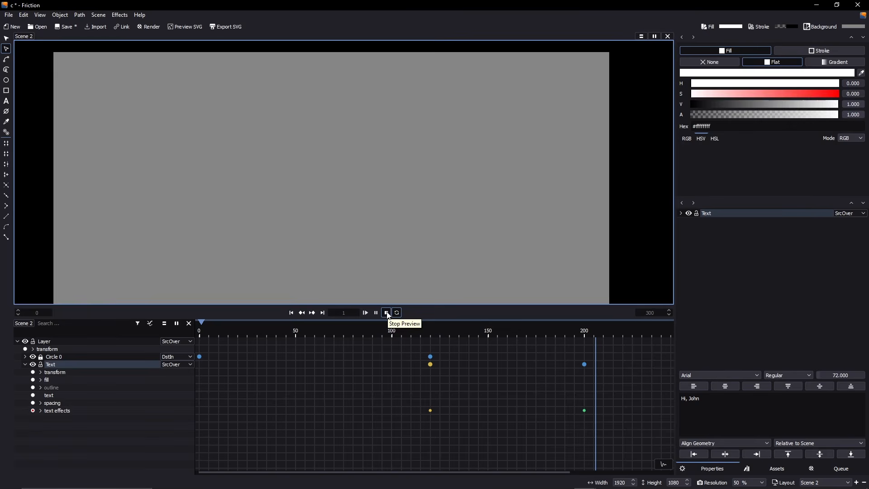
click(388, 313)
Expand the text effects of the Text layer and collapse the effect's diminish and transform groups
click(41, 411)
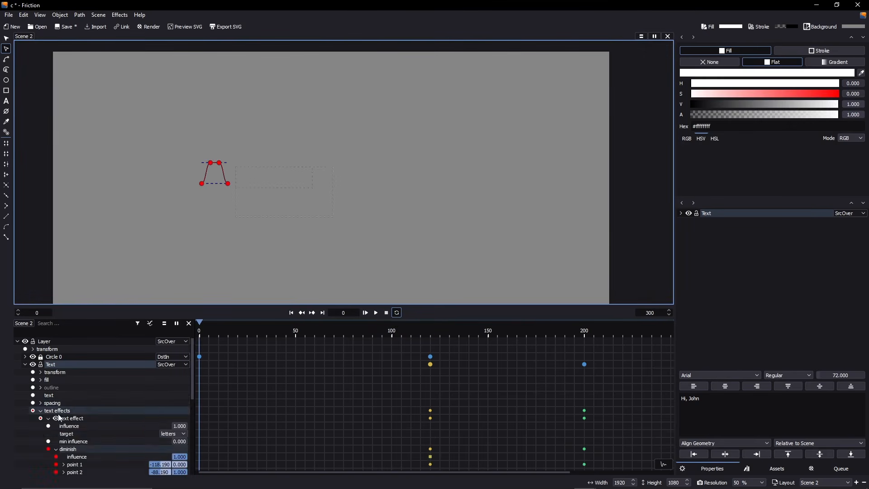
scroll(63, 399, down, 3)
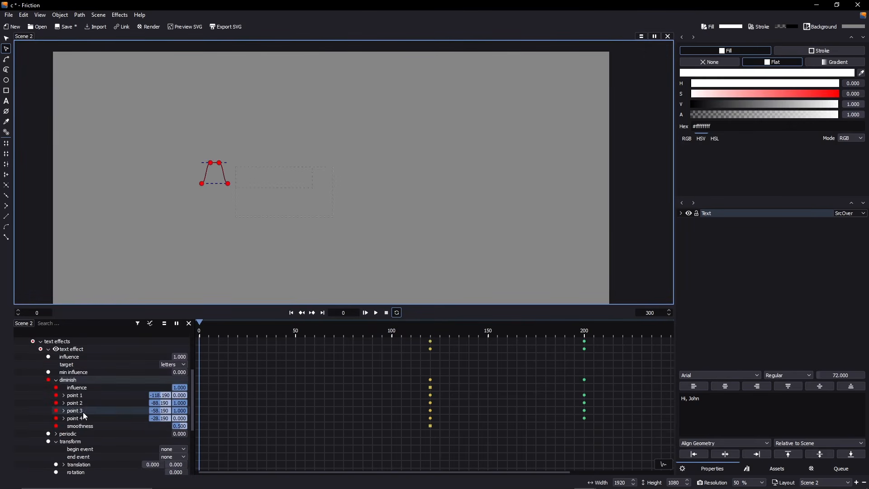
click(57, 380)
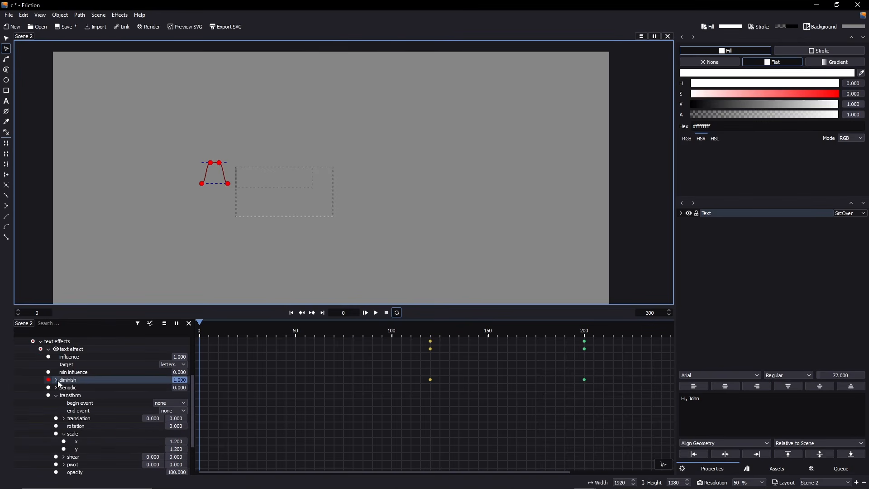
click(55, 394)
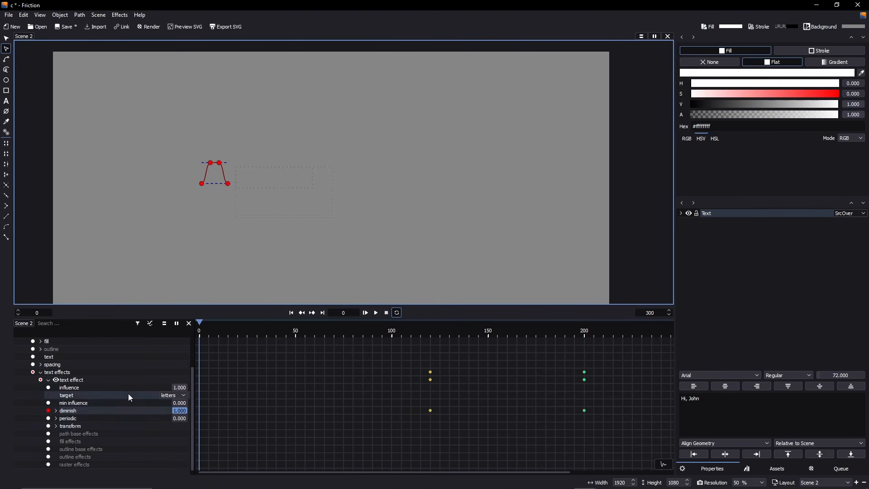
Add a second text effect to the text, and delete the added effect
right_click(65, 378)
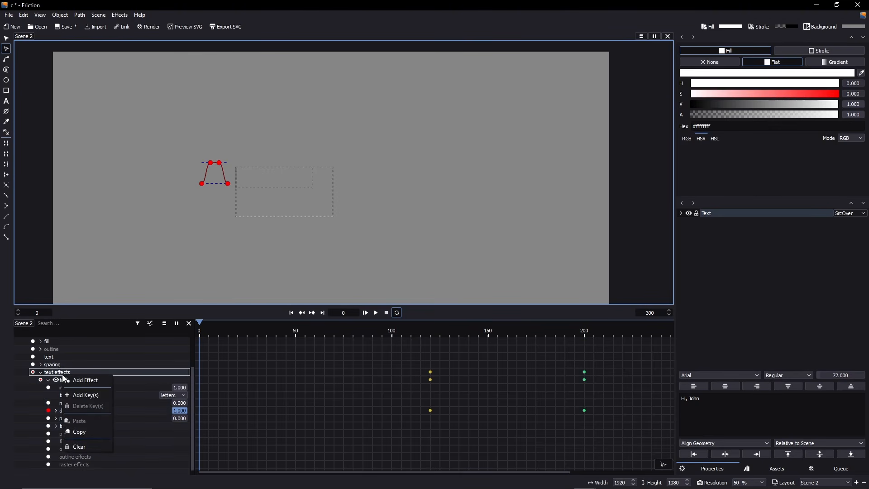
click(89, 380)
scroll(62, 439, down, 1)
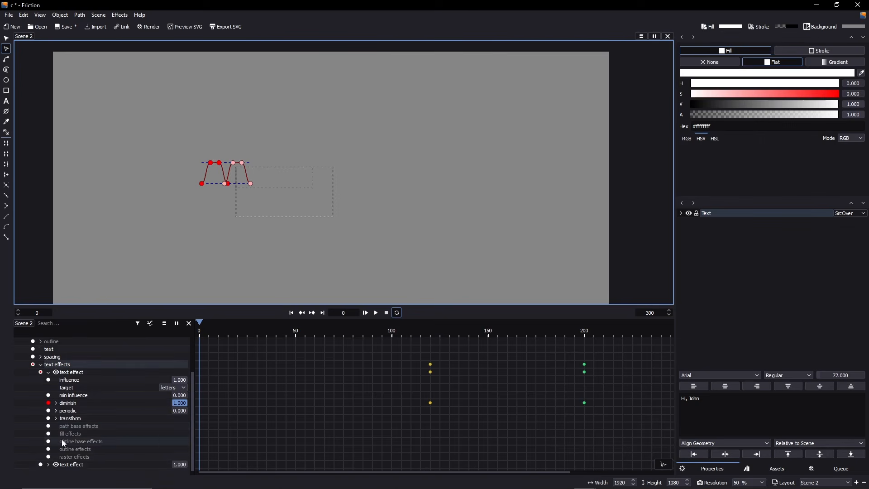
right_click(74, 464)
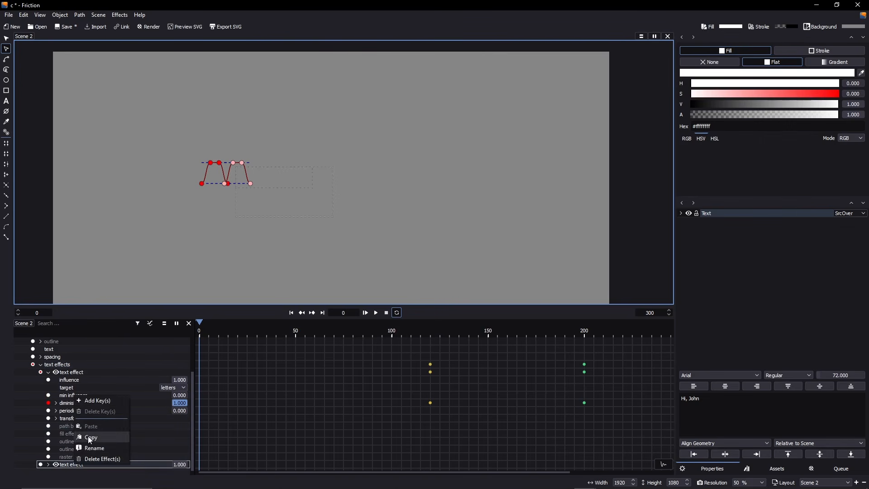
click(99, 460)
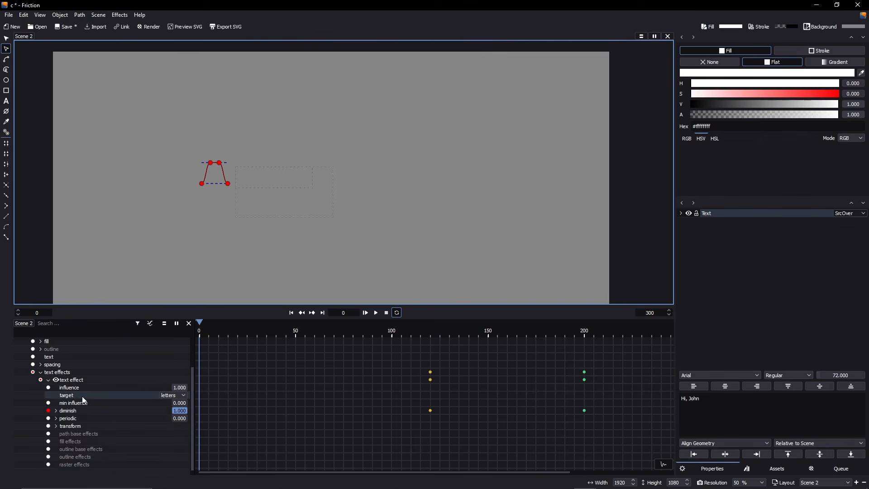
Collapse the text effects group and the Text layer in the timeline
scroll(82, 396, up, 3)
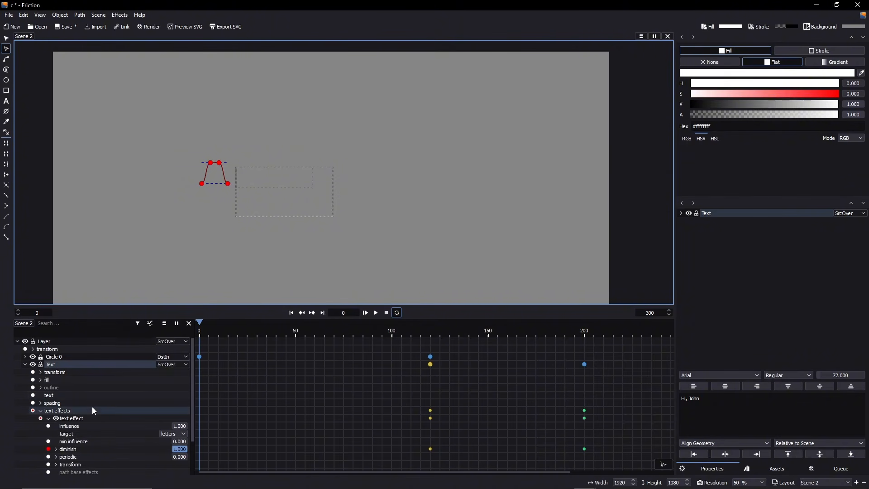
click(40, 410)
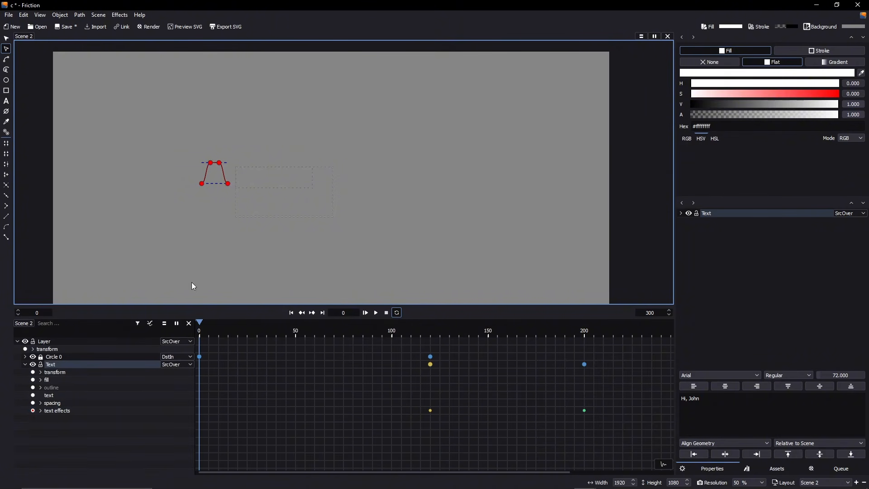
click(26, 365)
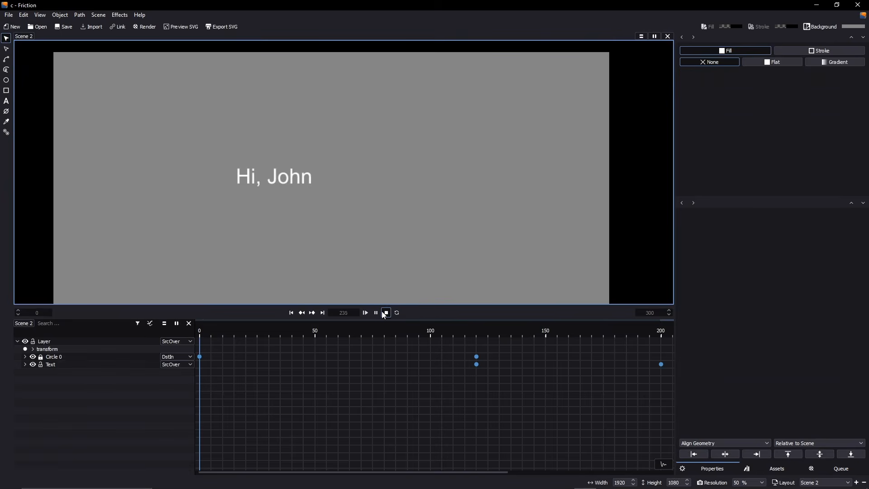
Stop the preview and add Scene 2 to the render queue
click(386, 313)
click(145, 26)
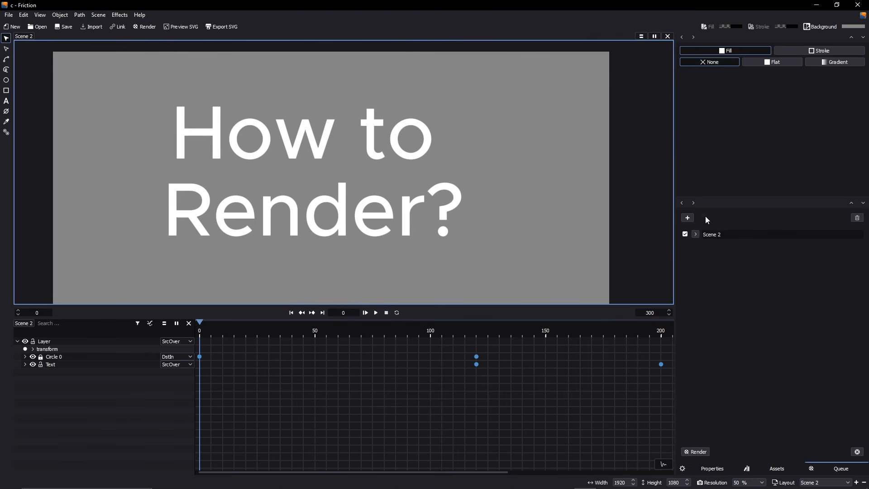
Expand the queued Scene 2, set its destination to F:/Desktop/New folder (2)/Main and apply the 9 Mbps MP4 profile with libx264
click(695, 234)
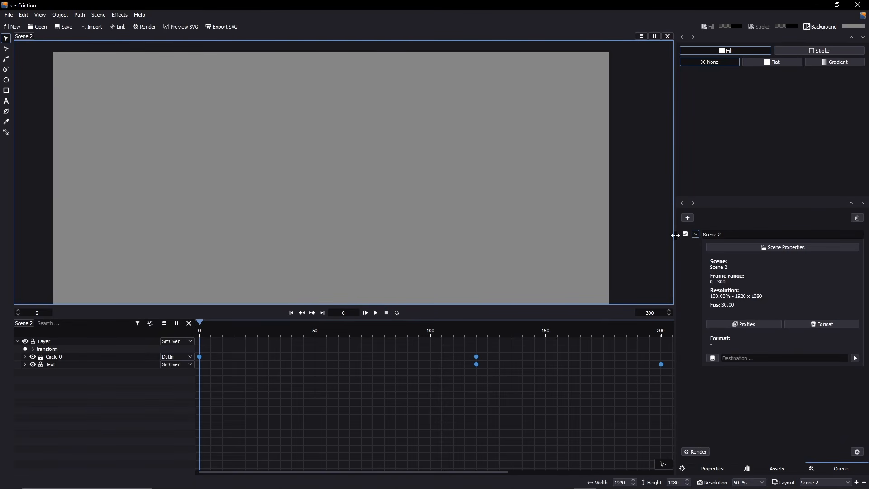
click(712, 358)
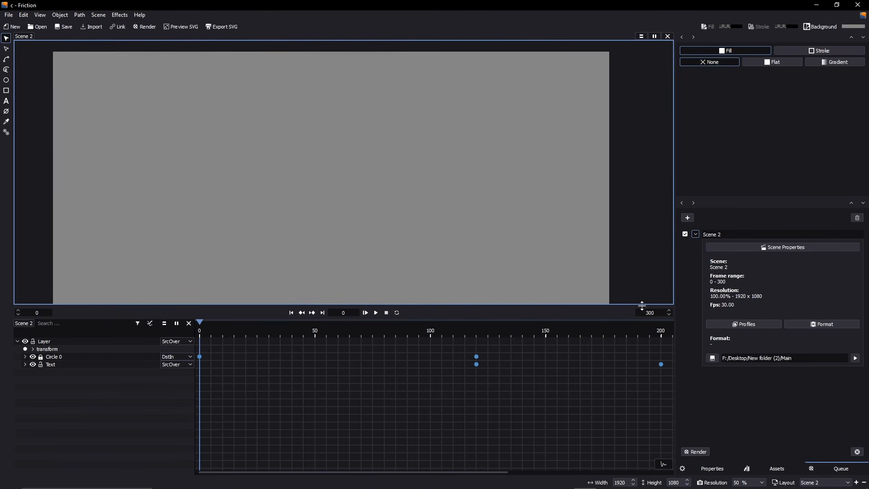
click(746, 334)
click(714, 334)
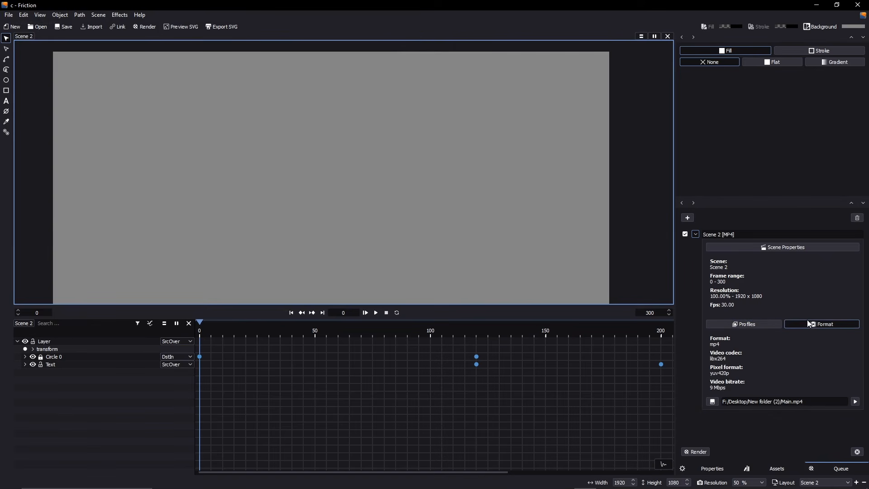
Check the output format settings and the scene render settings of the queued Scene 2, accepting both
click(810, 324)
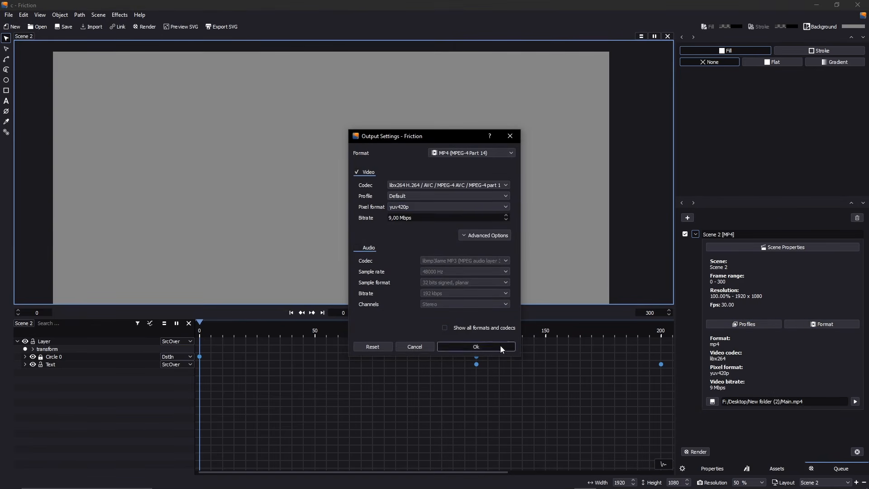
click(461, 346)
click(758, 249)
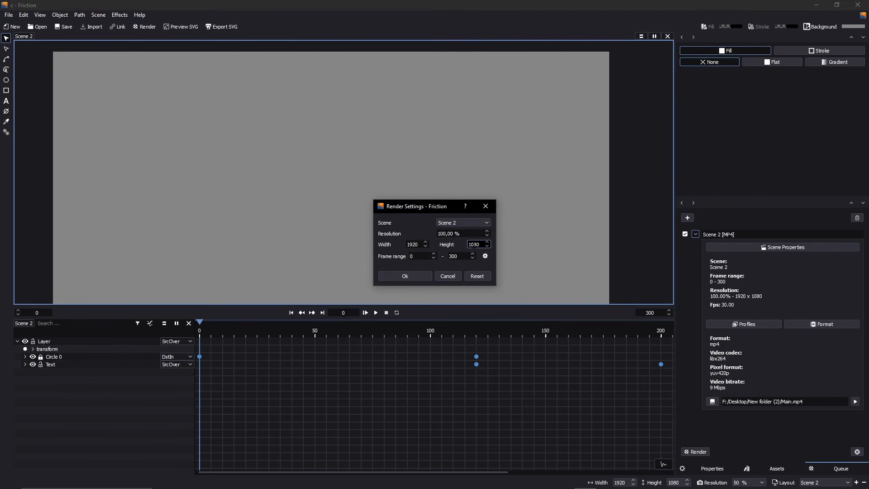
click(425, 275)
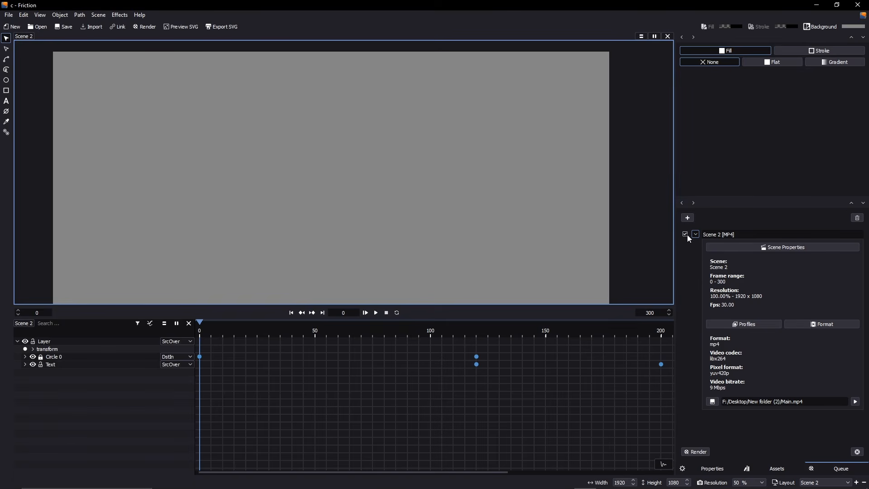
Render the queue, and switch to New folder (2) in File Explorer to play Main.mp4 full screen in VLC media player
click(697, 452)
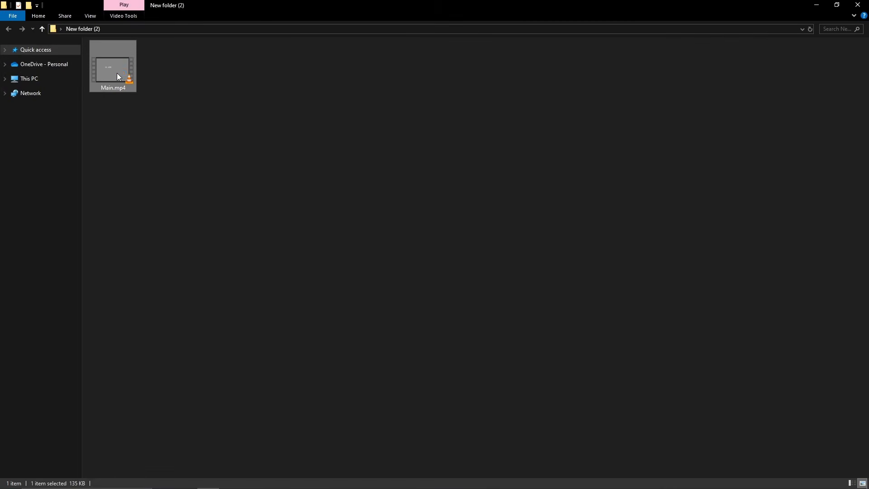
double_click(118, 75)
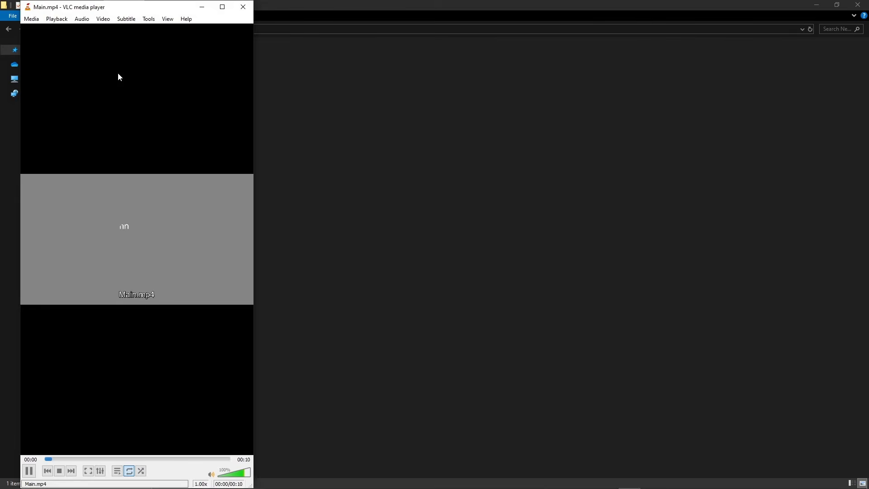
double_click(118, 74)
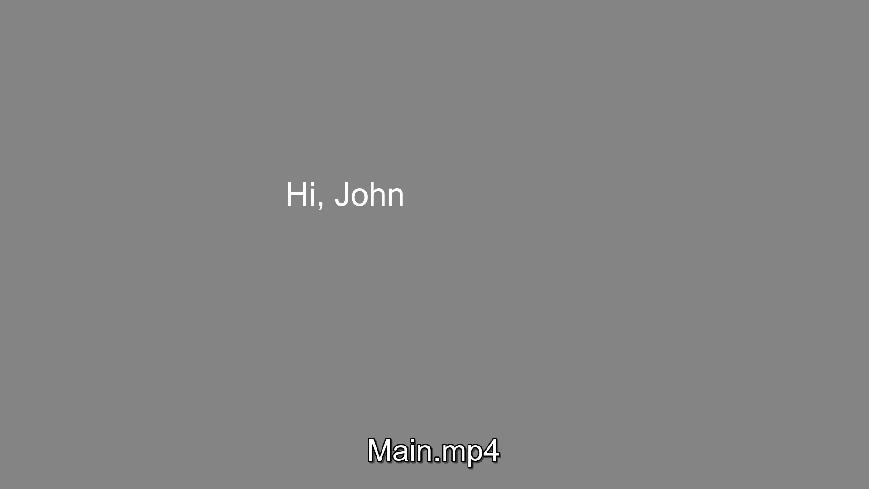